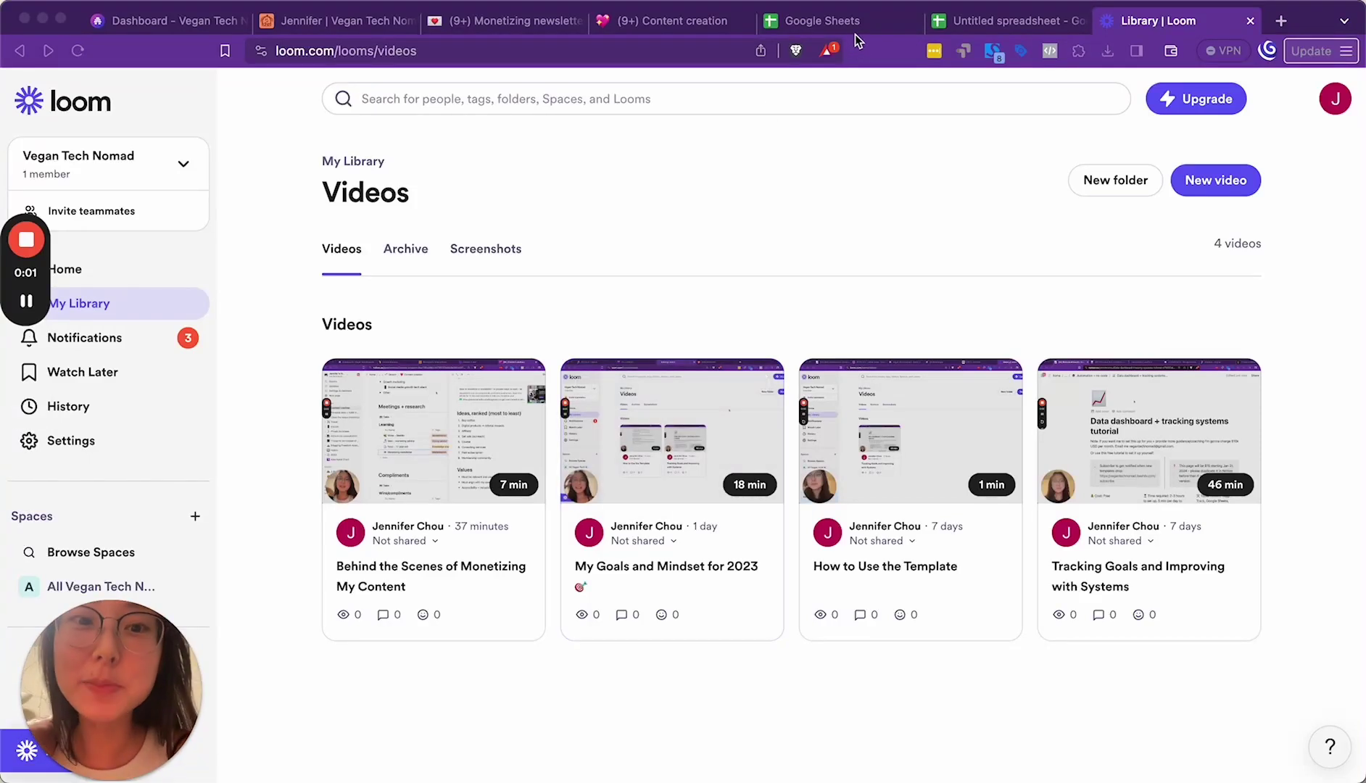
Step: In the untitled spreadsheet, freeze the sheet up to column A
click(966, 24)
click(172, 251)
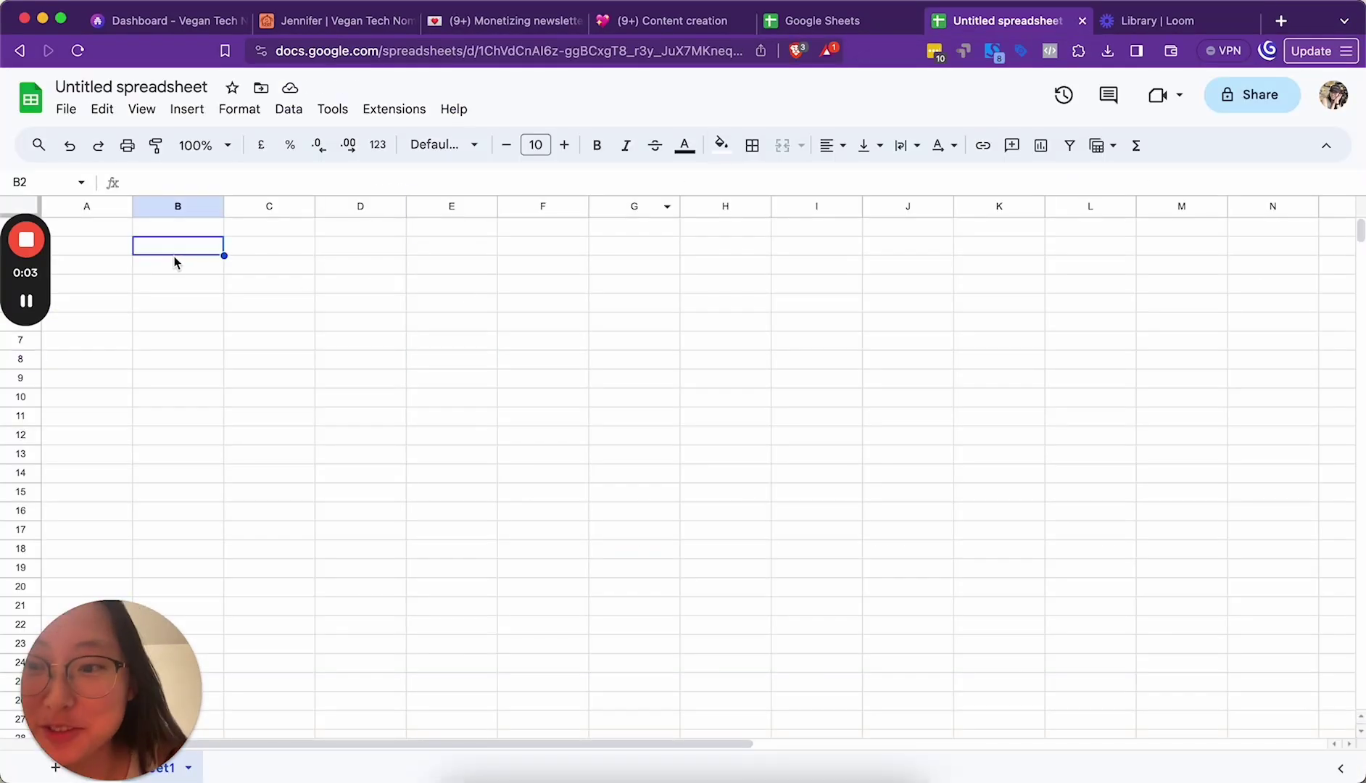
click(93, 209)
right_click(91, 208)
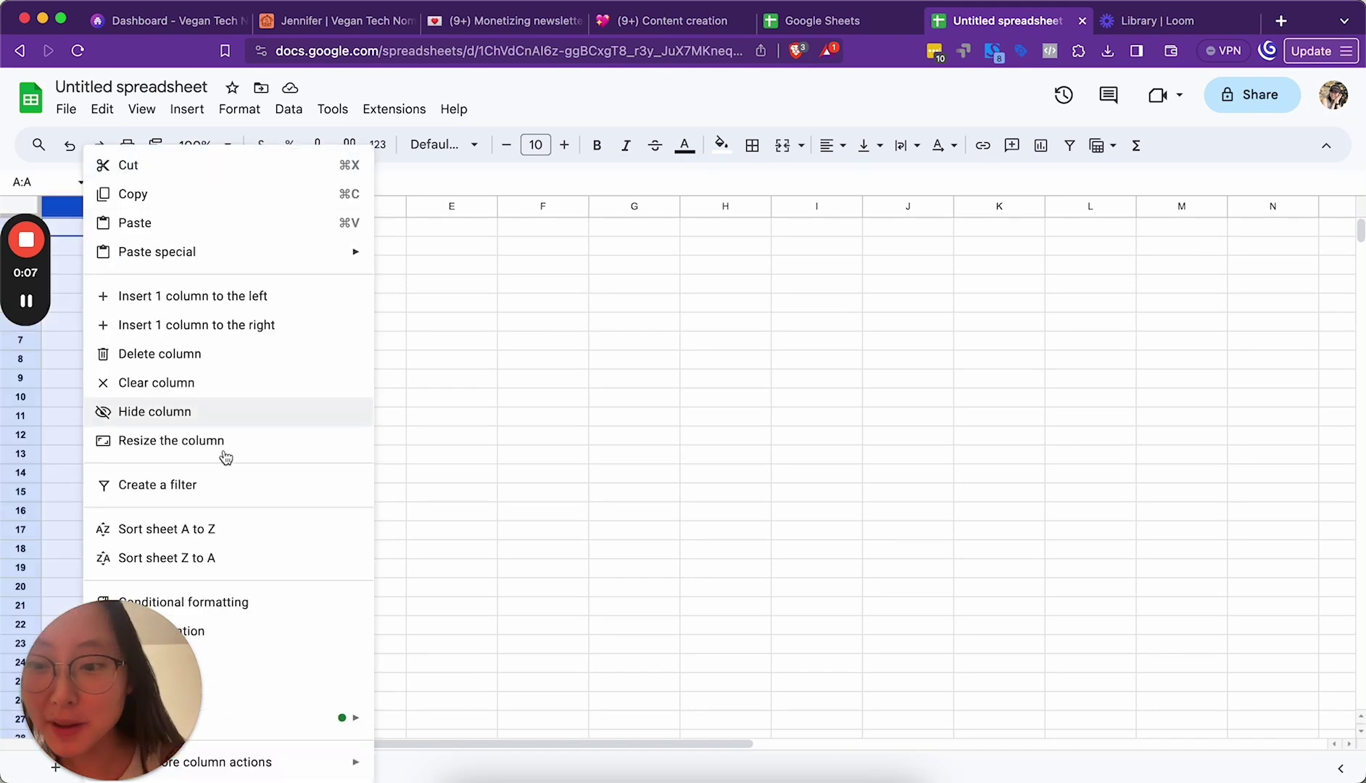
mouse_move(305, 762)
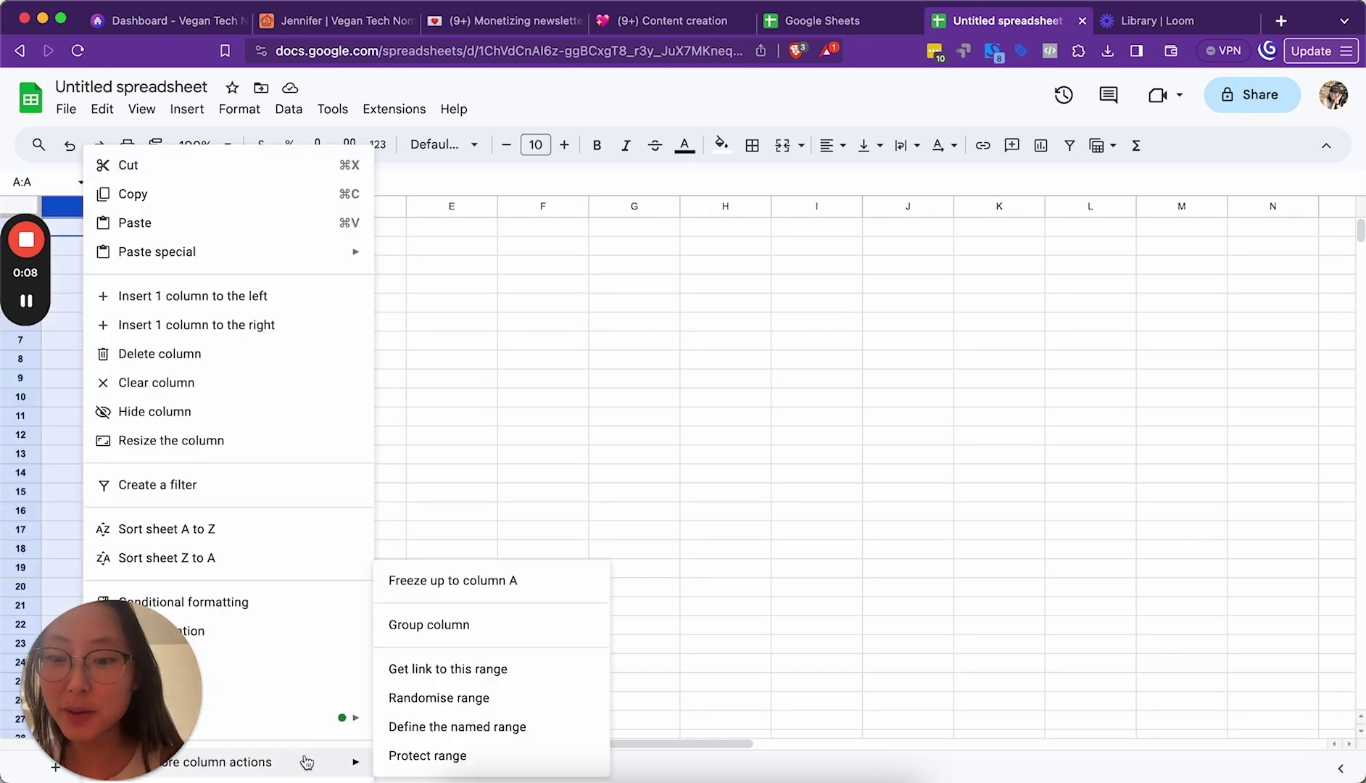
click(481, 587)
Step: Freeze the sheet up to row 1
drag(36, 280, 231, 354)
click(19, 227)
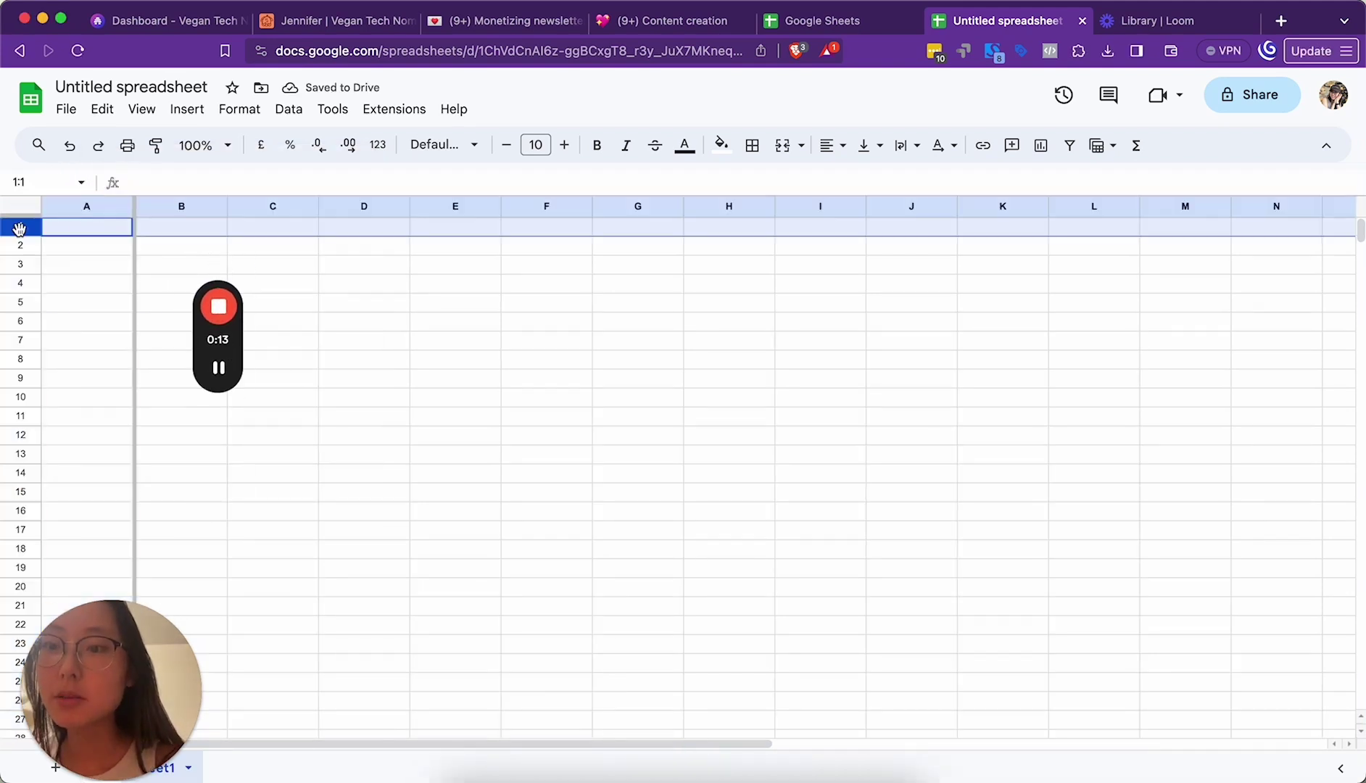
right_click(18, 230)
mouse_move(279, 686)
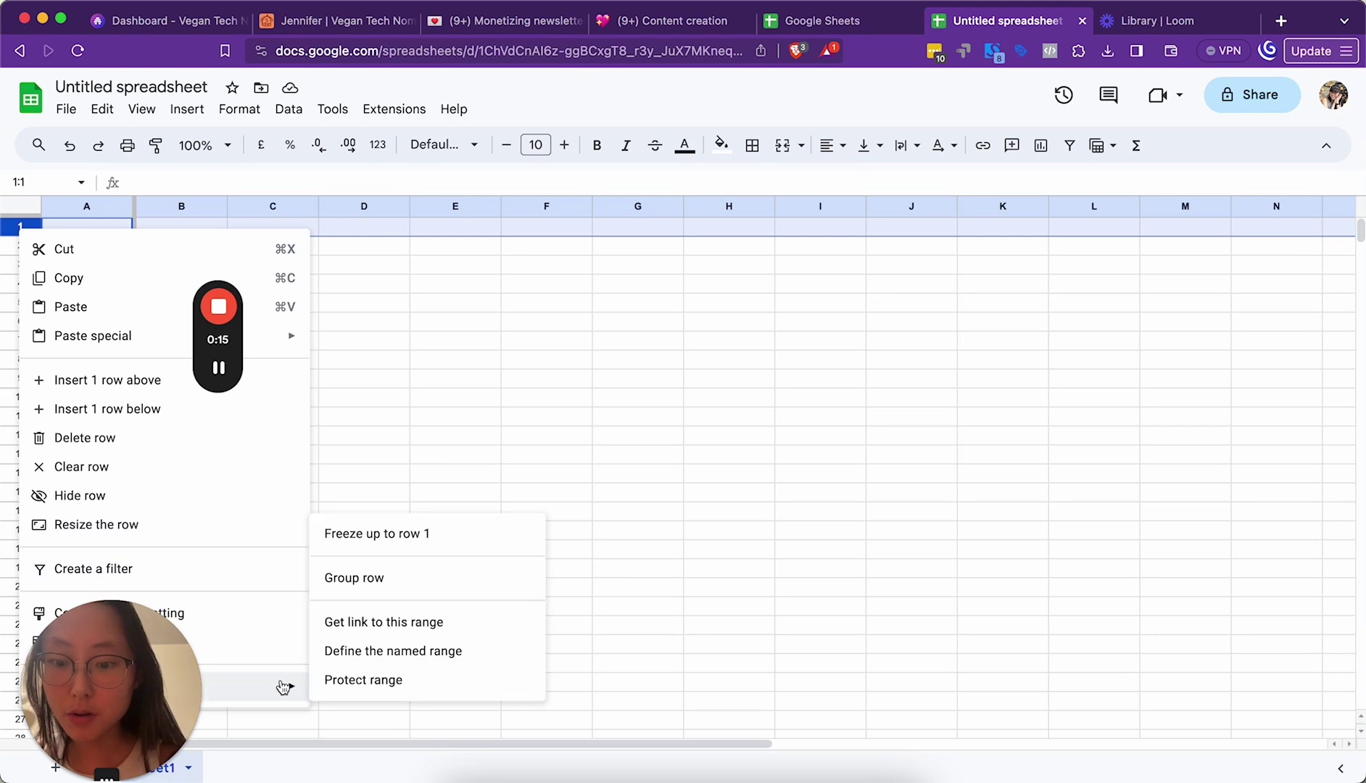
click(377, 533)
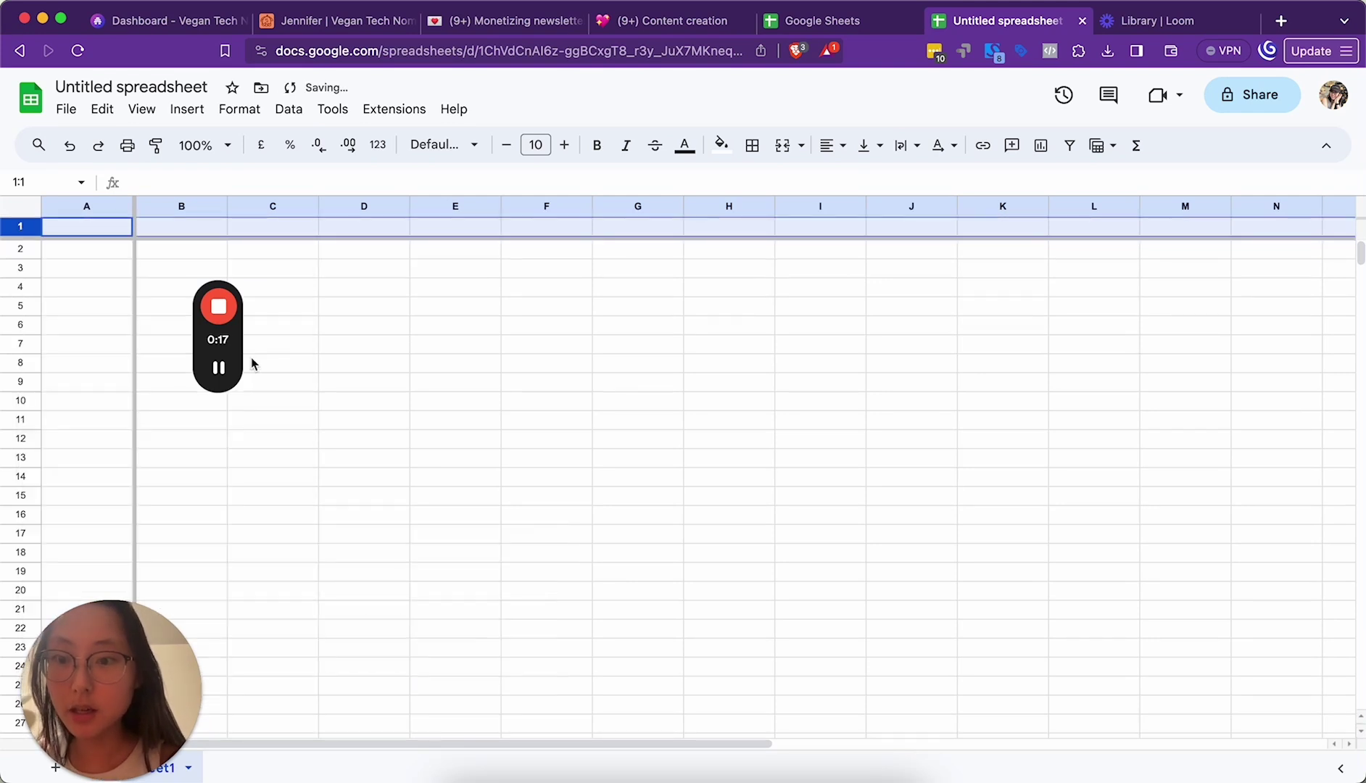
Step: Enter the Name header in A1, bold row 1, and add a sample first name in A2
double_click(97, 225)
text(Name)
key(Return)
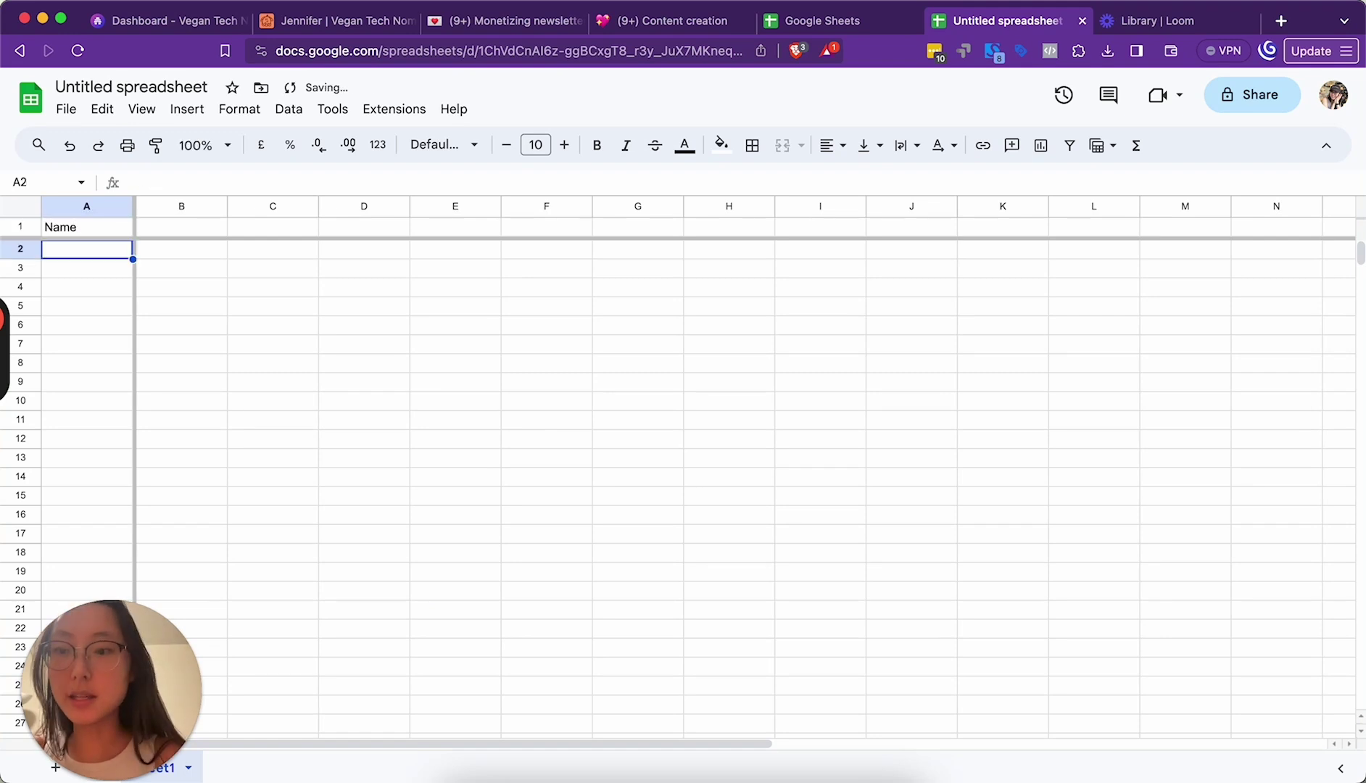
click(92, 206)
key(super+b)
click(21, 226)
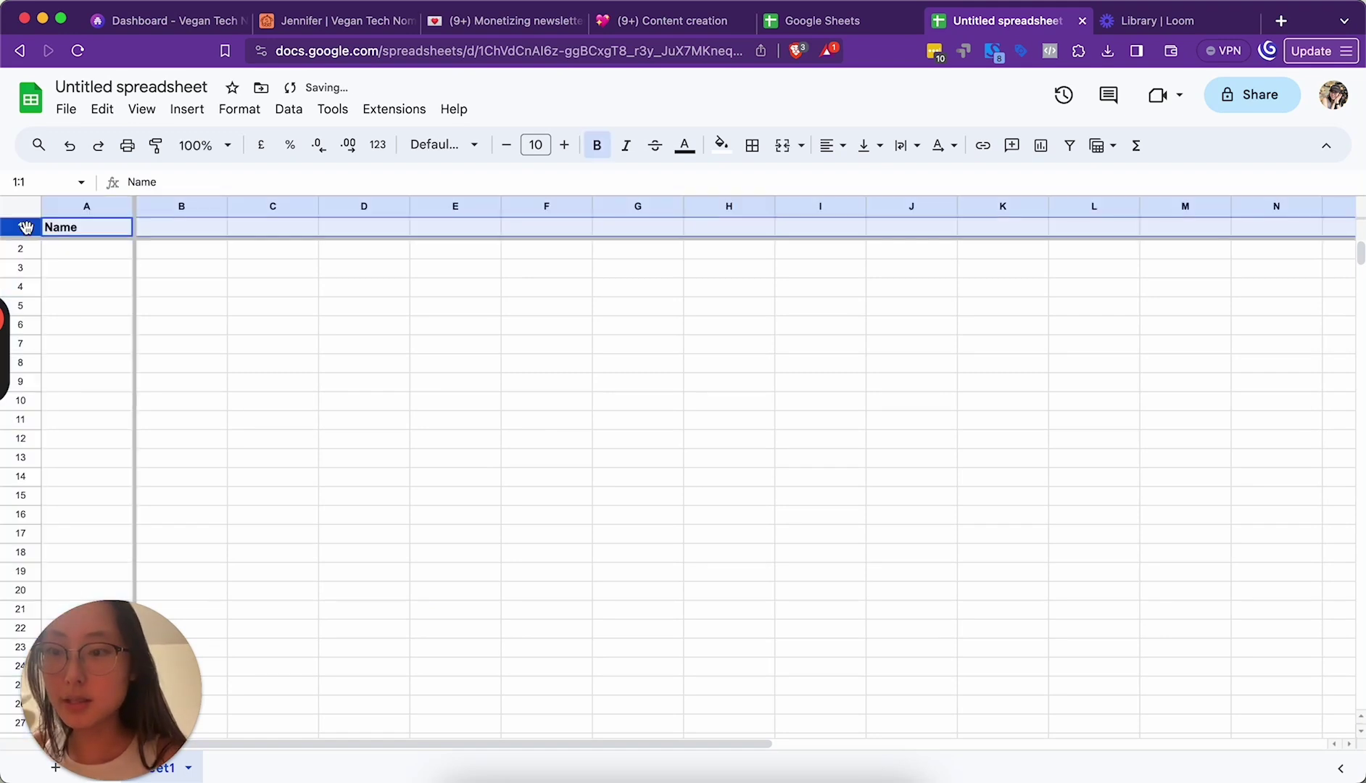
key(super+b)
key(super+b)
click(95, 234)
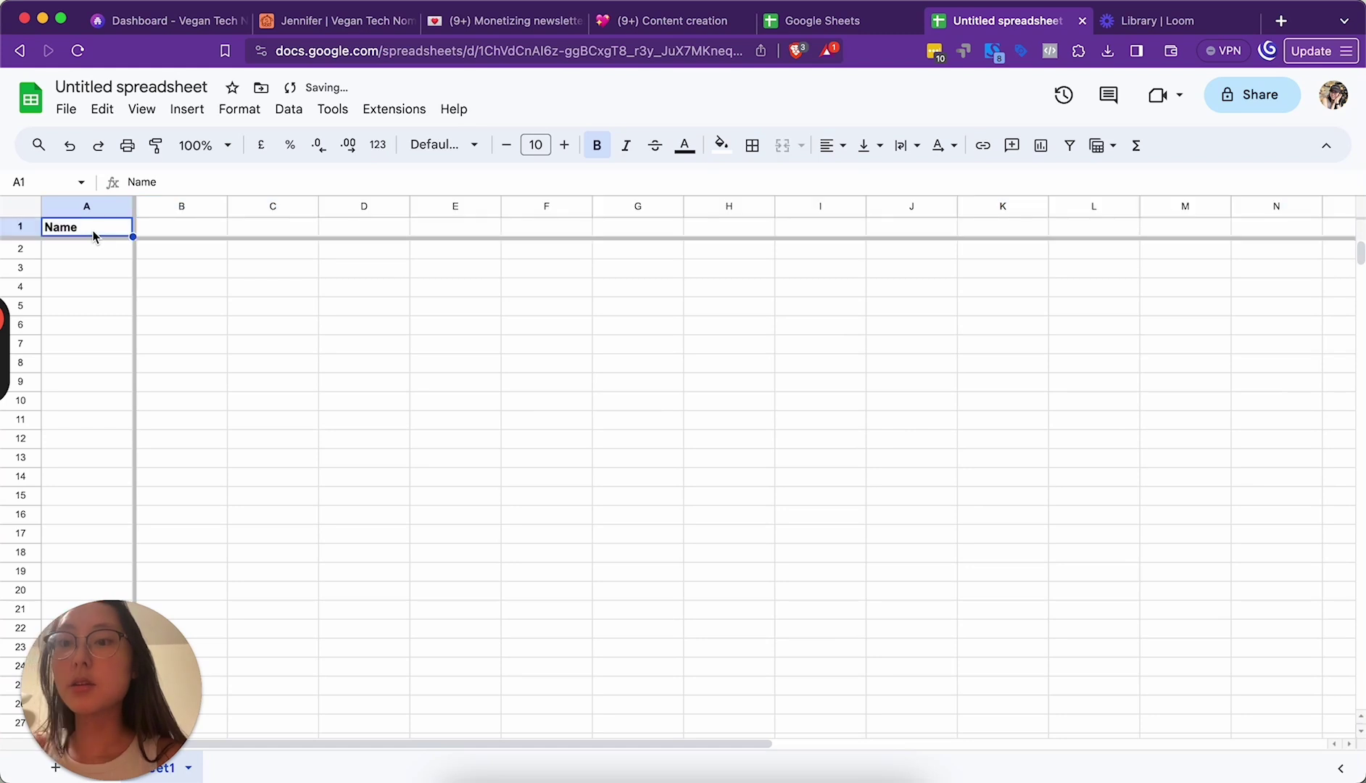
click(99, 258)
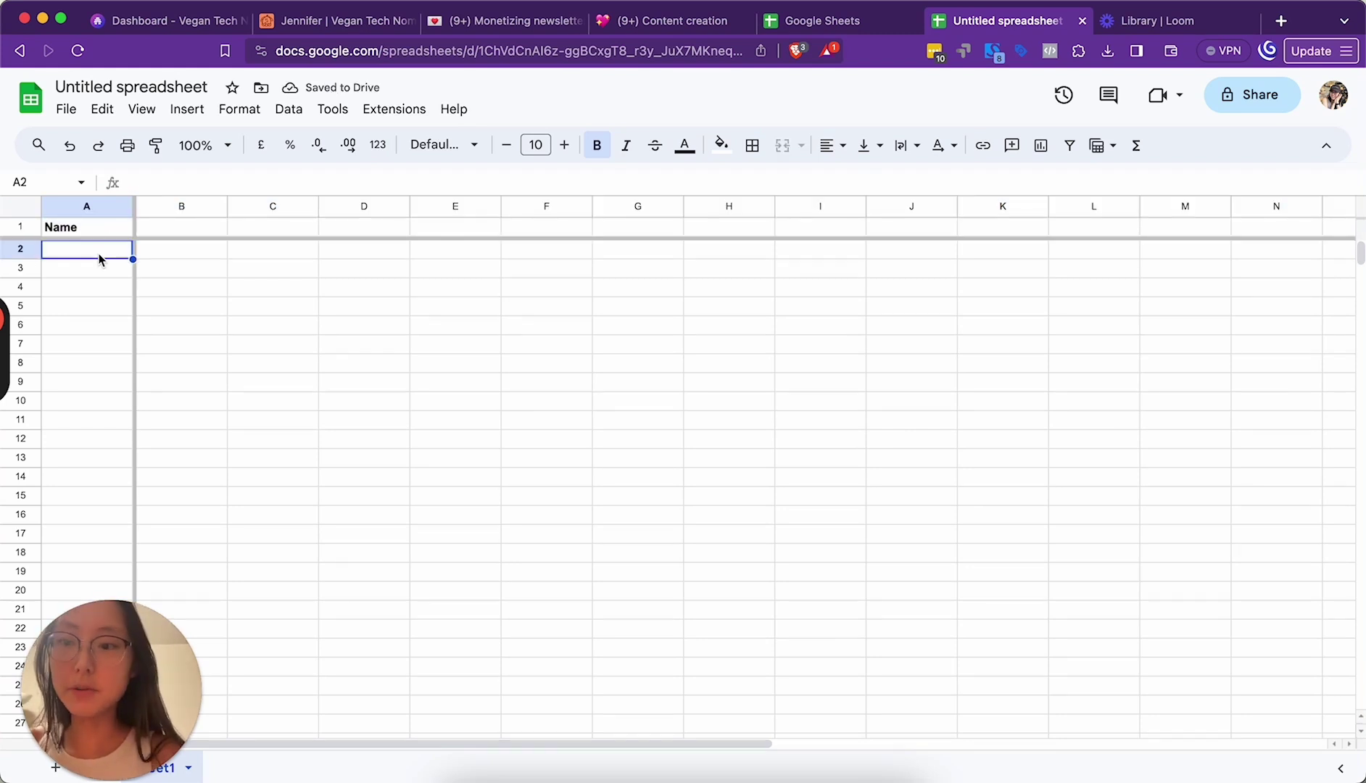
text(Jennifer)
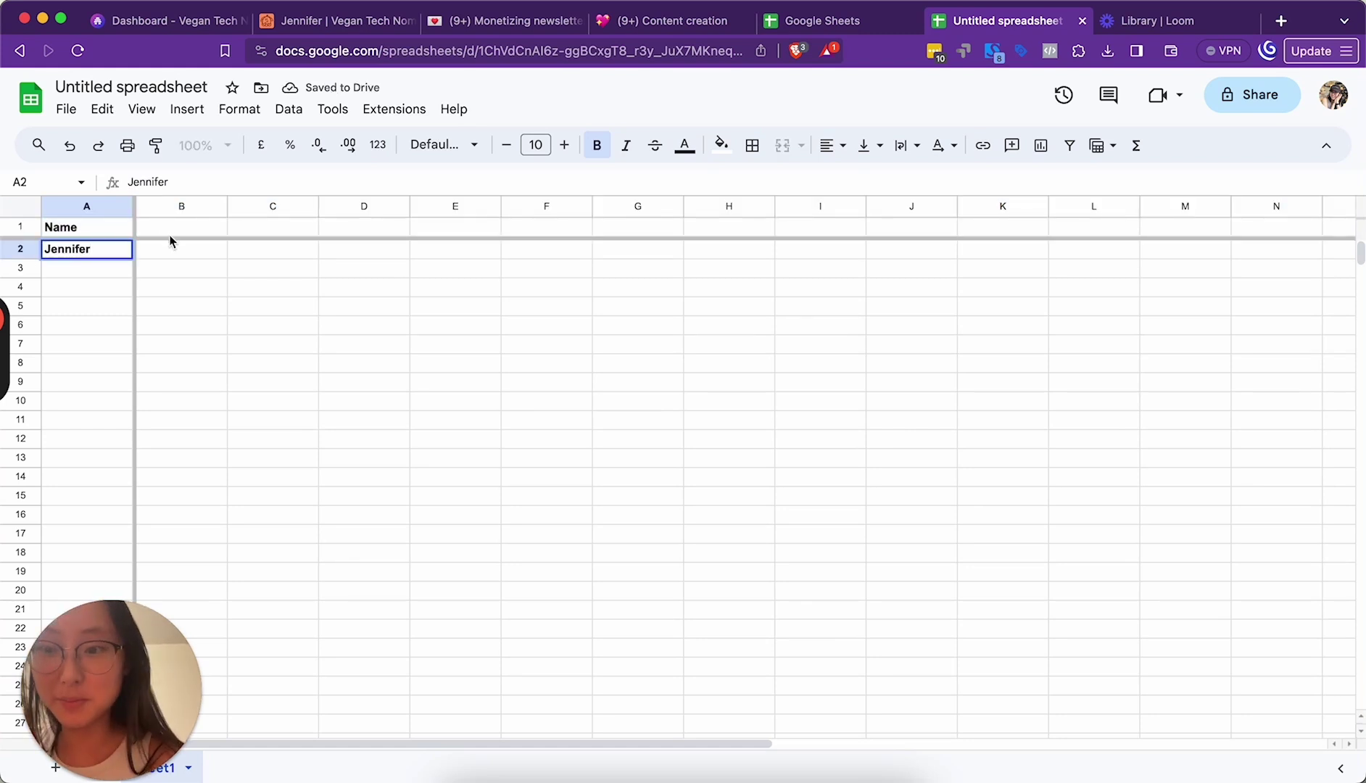
click(171, 234)
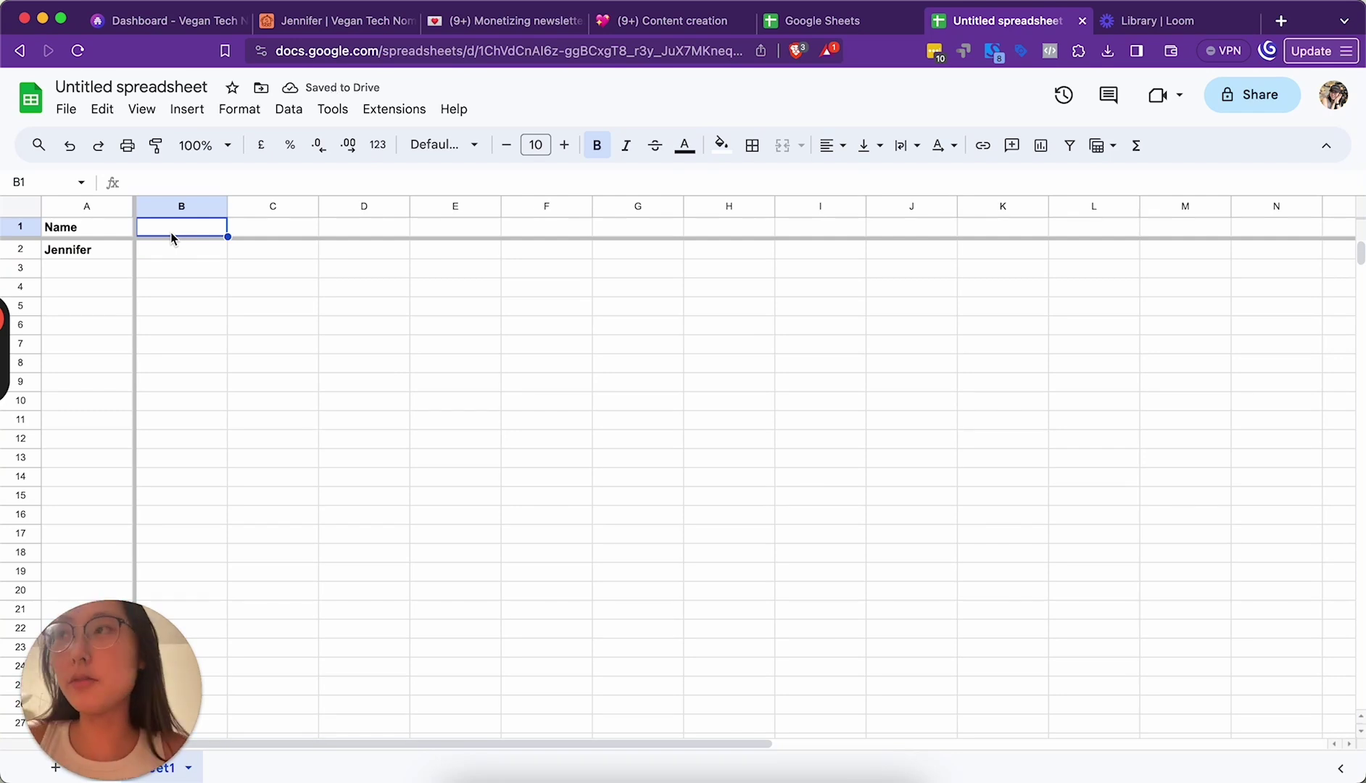
Step: Add the Pronouns, Birthday, Star sign and Phone number headers across B1–E1
text(Pronouns)
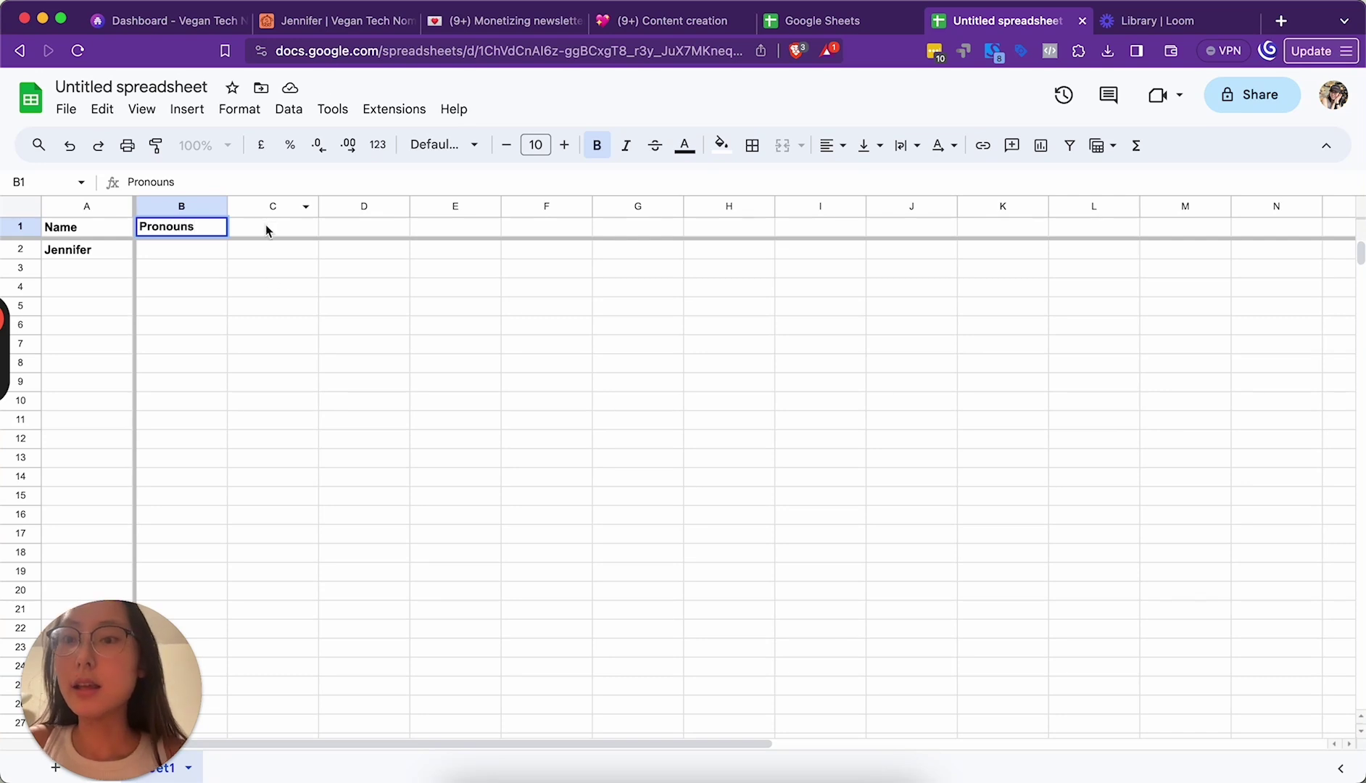
click(266, 227)
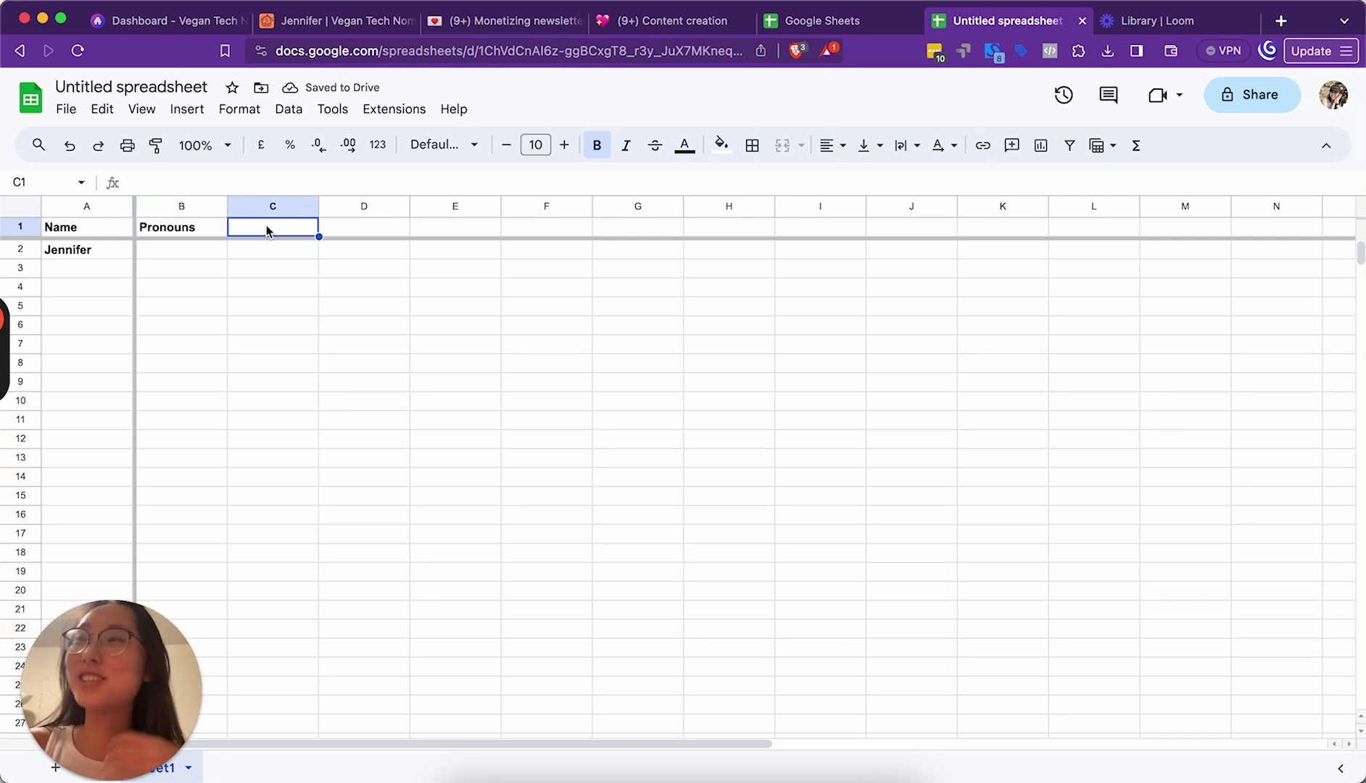
text(Birthday)
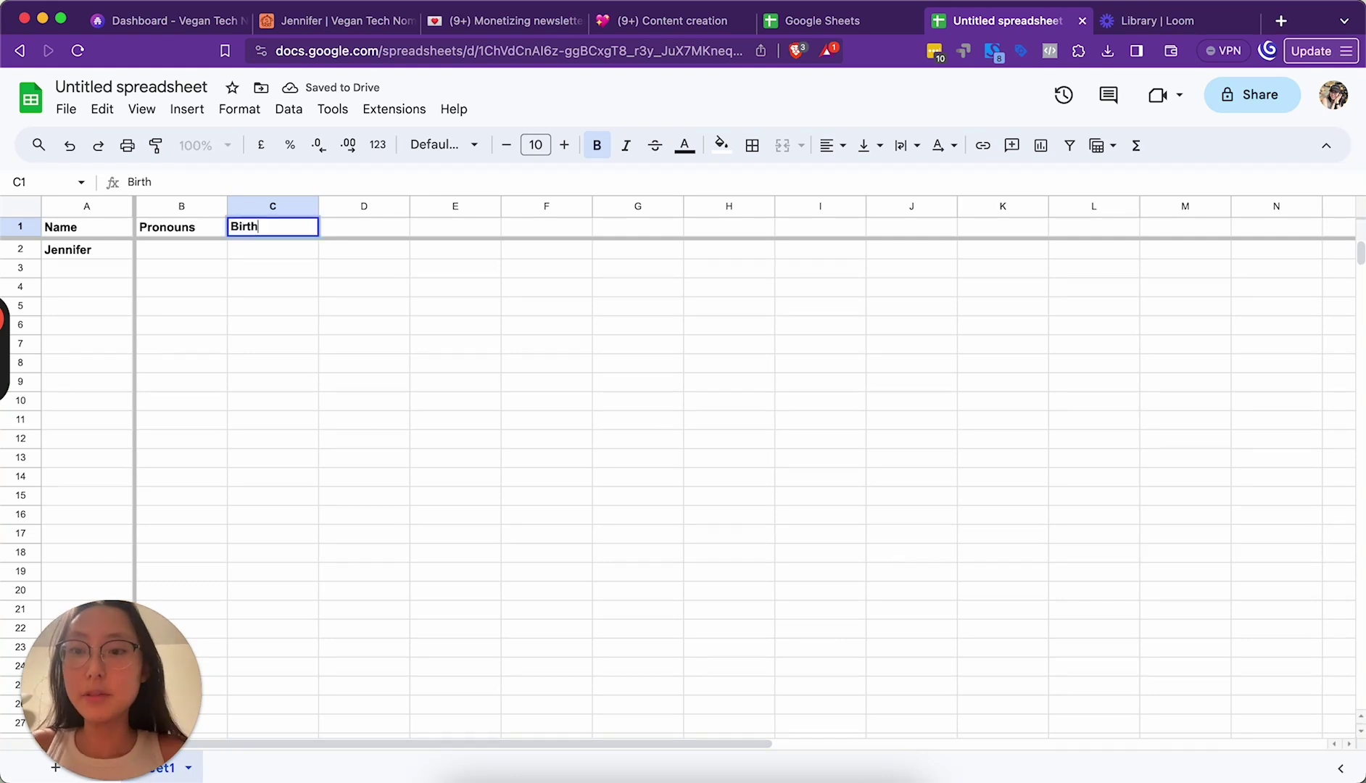
click(387, 228)
text(S)
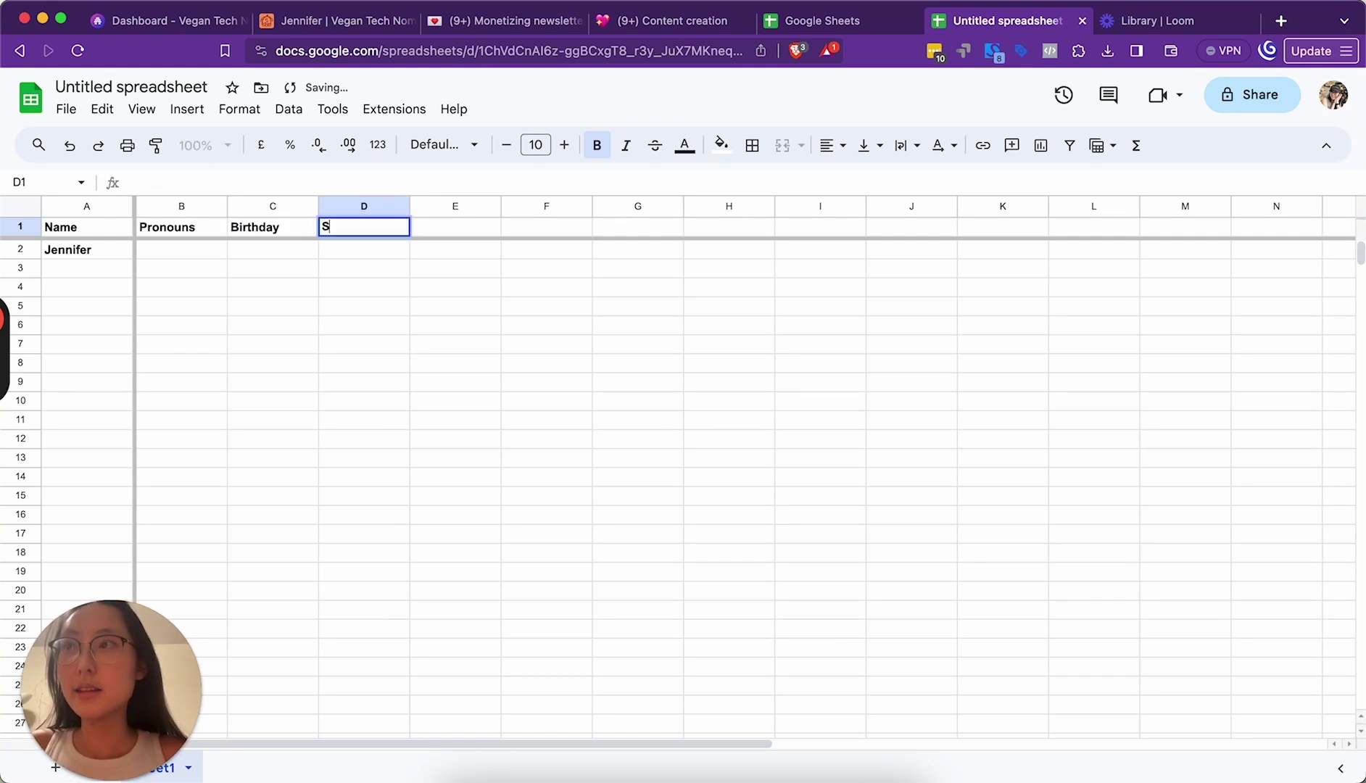
text(tar sign)
click(459, 231)
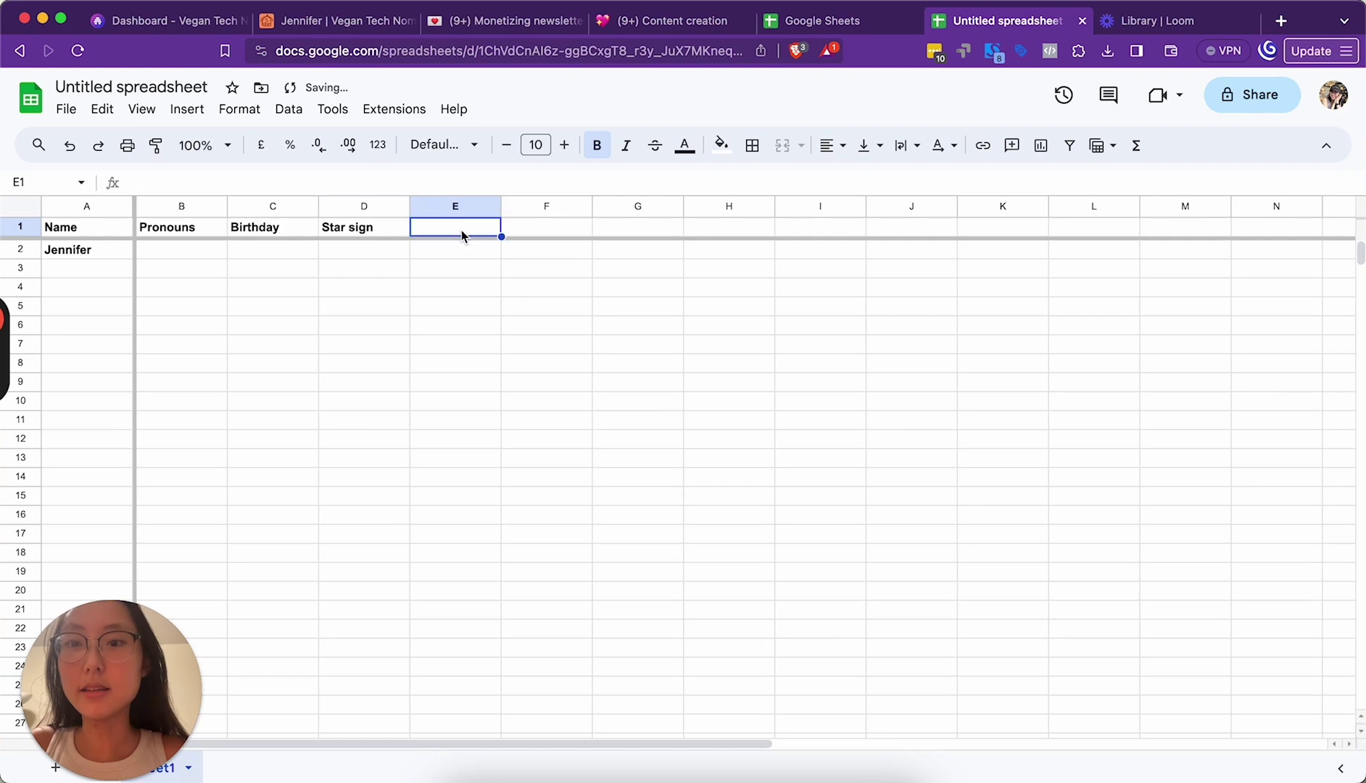
text(Phone number)
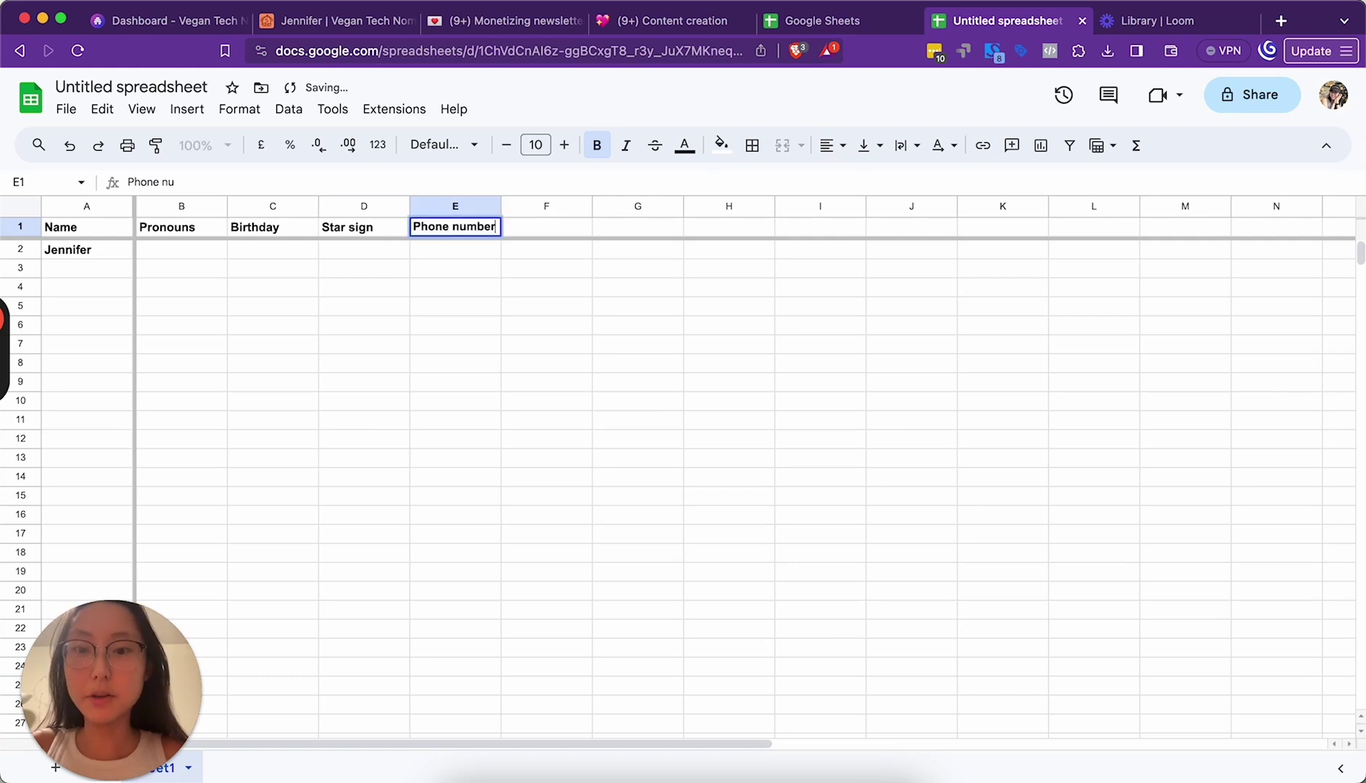
click(563, 231)
Step: Add the Email, Address and Allergies/medical conditions headers, and widen column H to fit
text(Email)
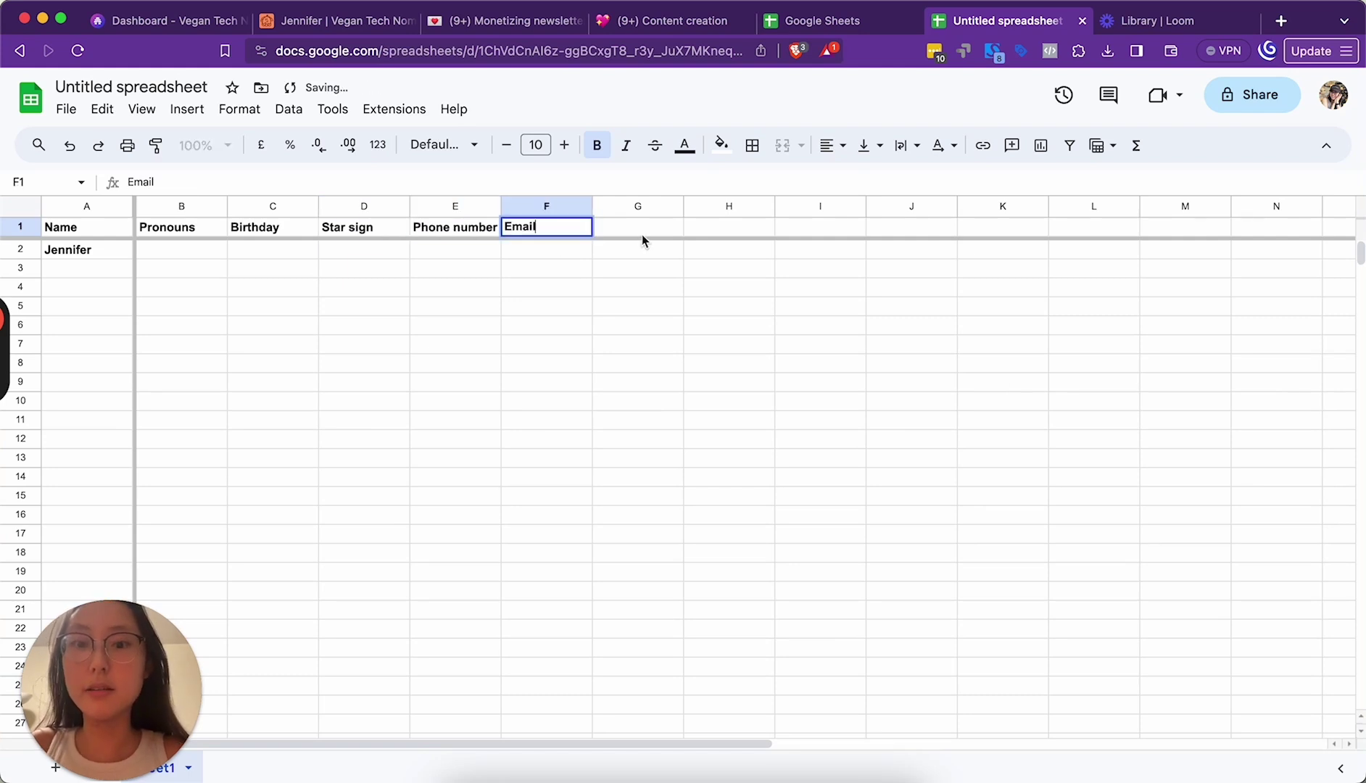
click(645, 232)
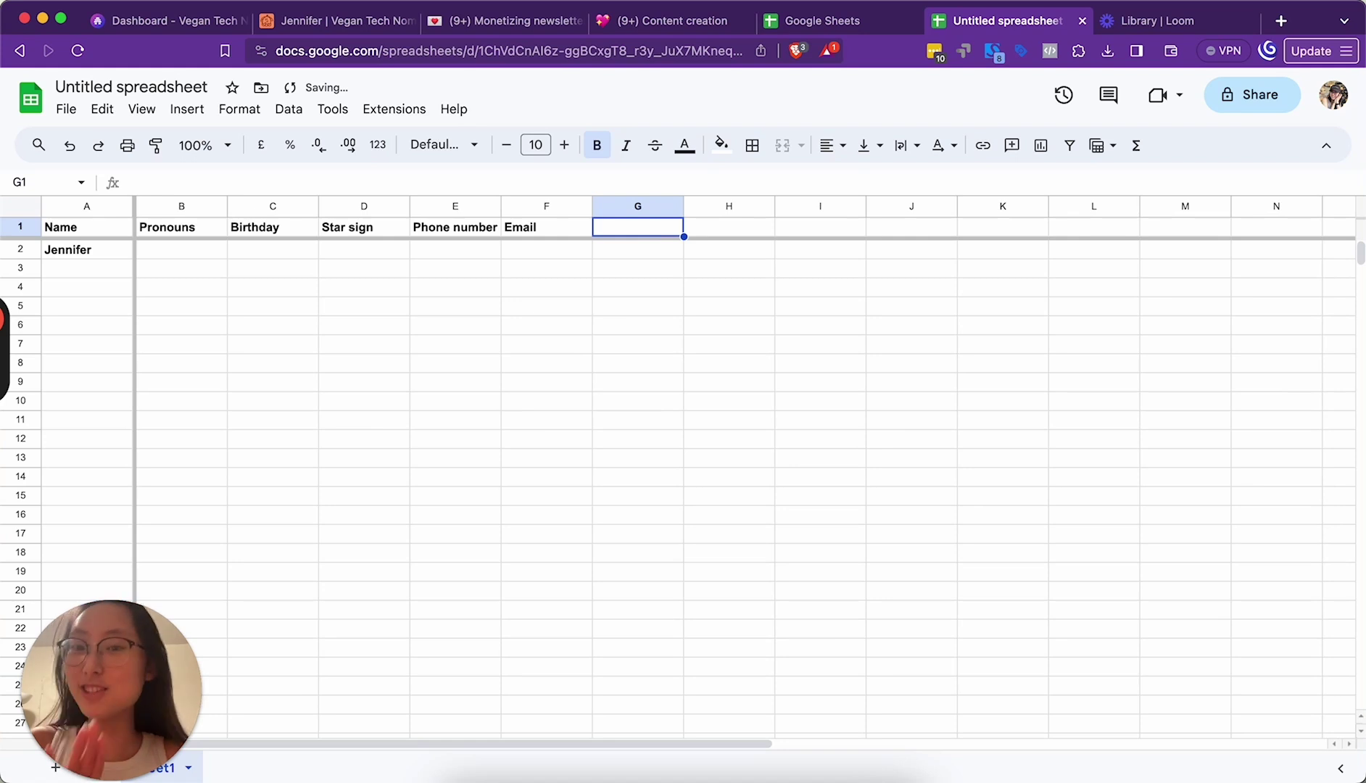
text(Ad)
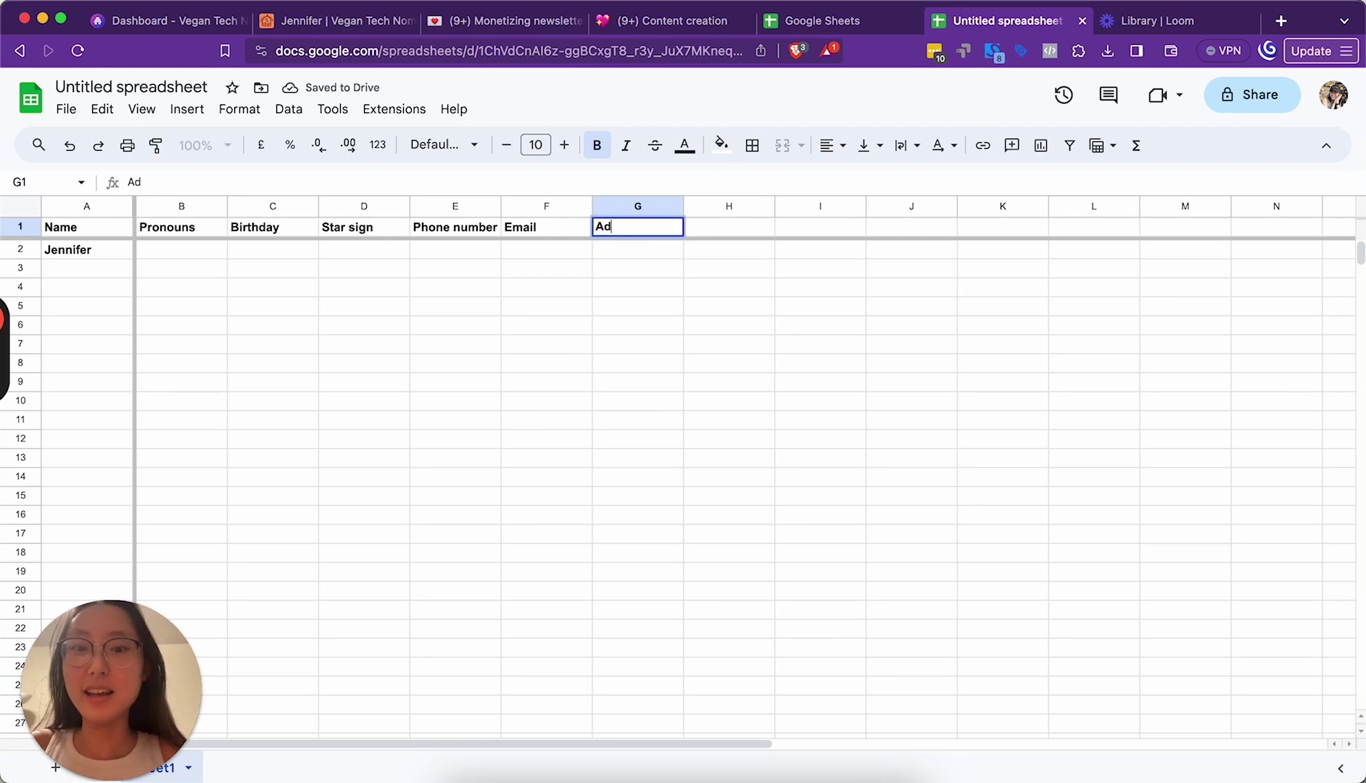
text(dress)
click(731, 235)
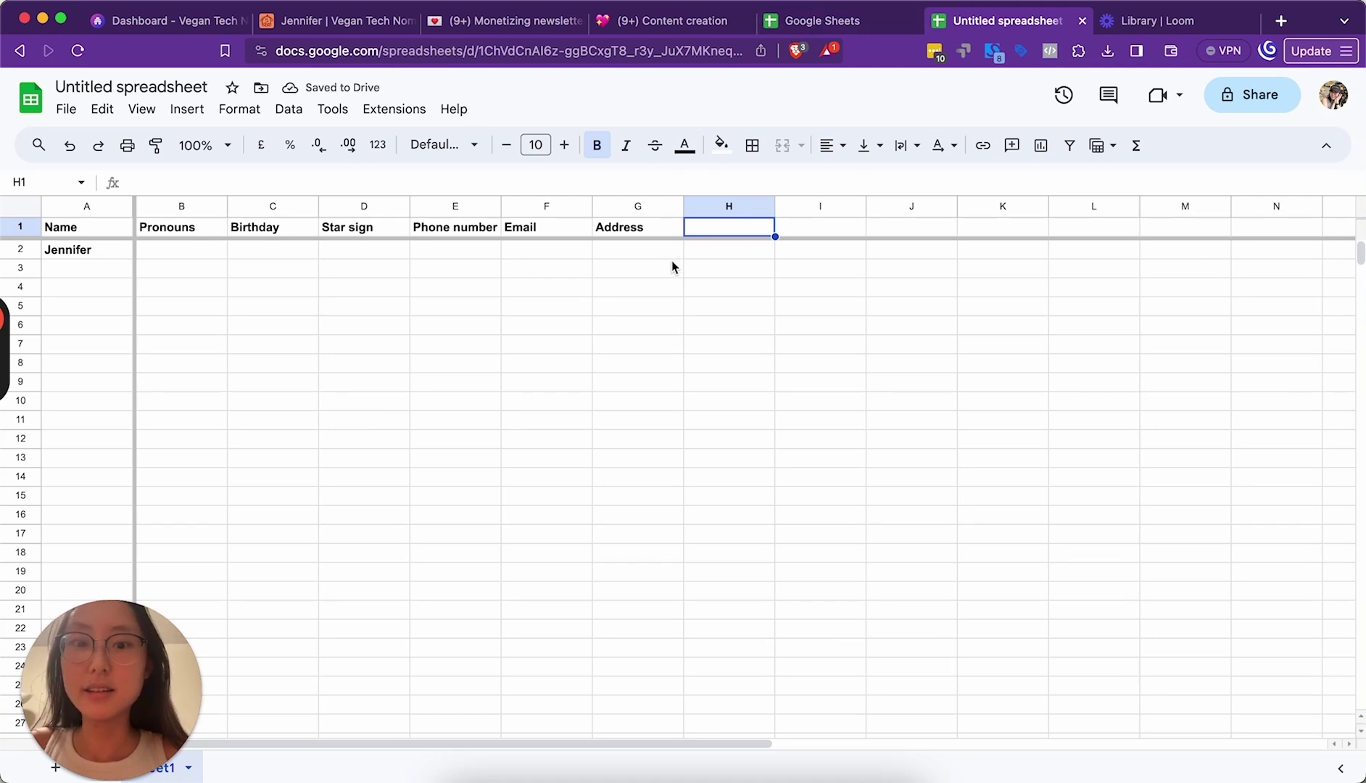
text(Allergies/)
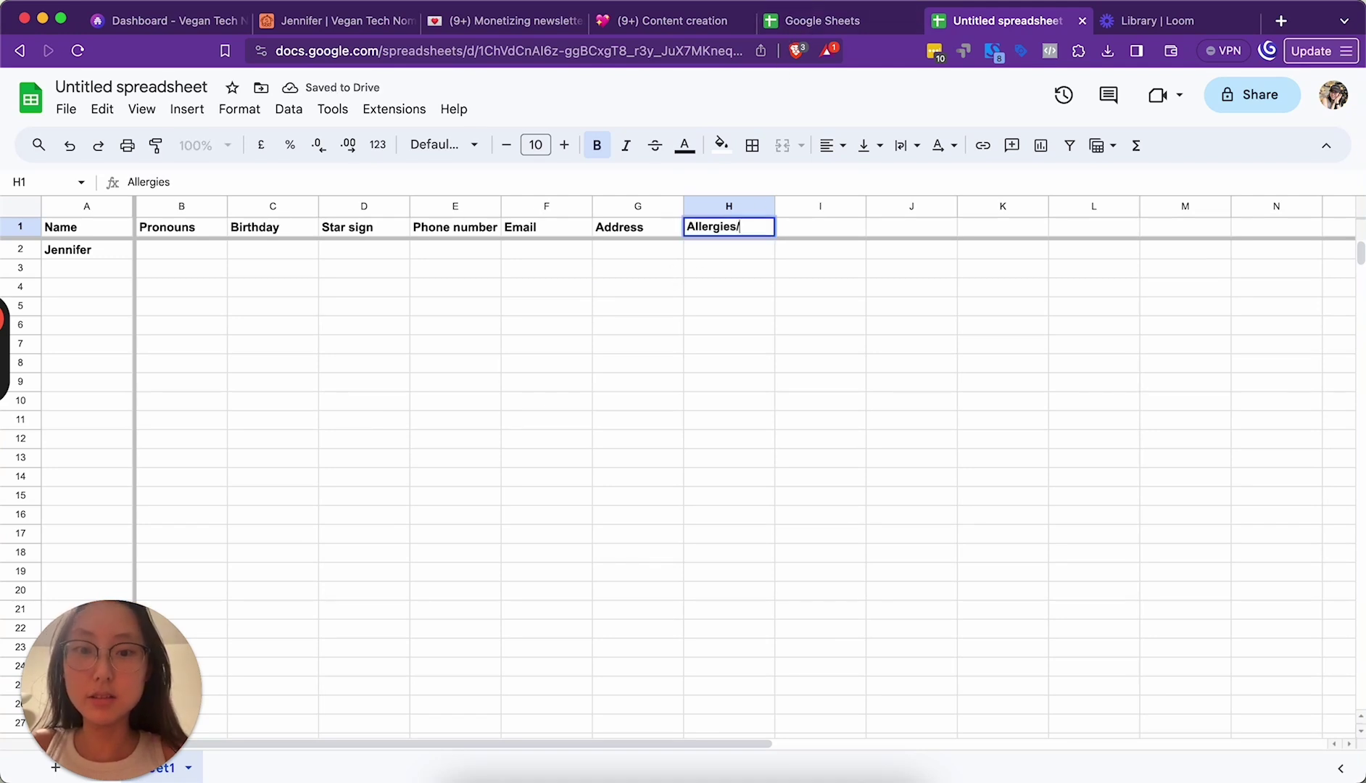
text(medical conditions)
key(Return)
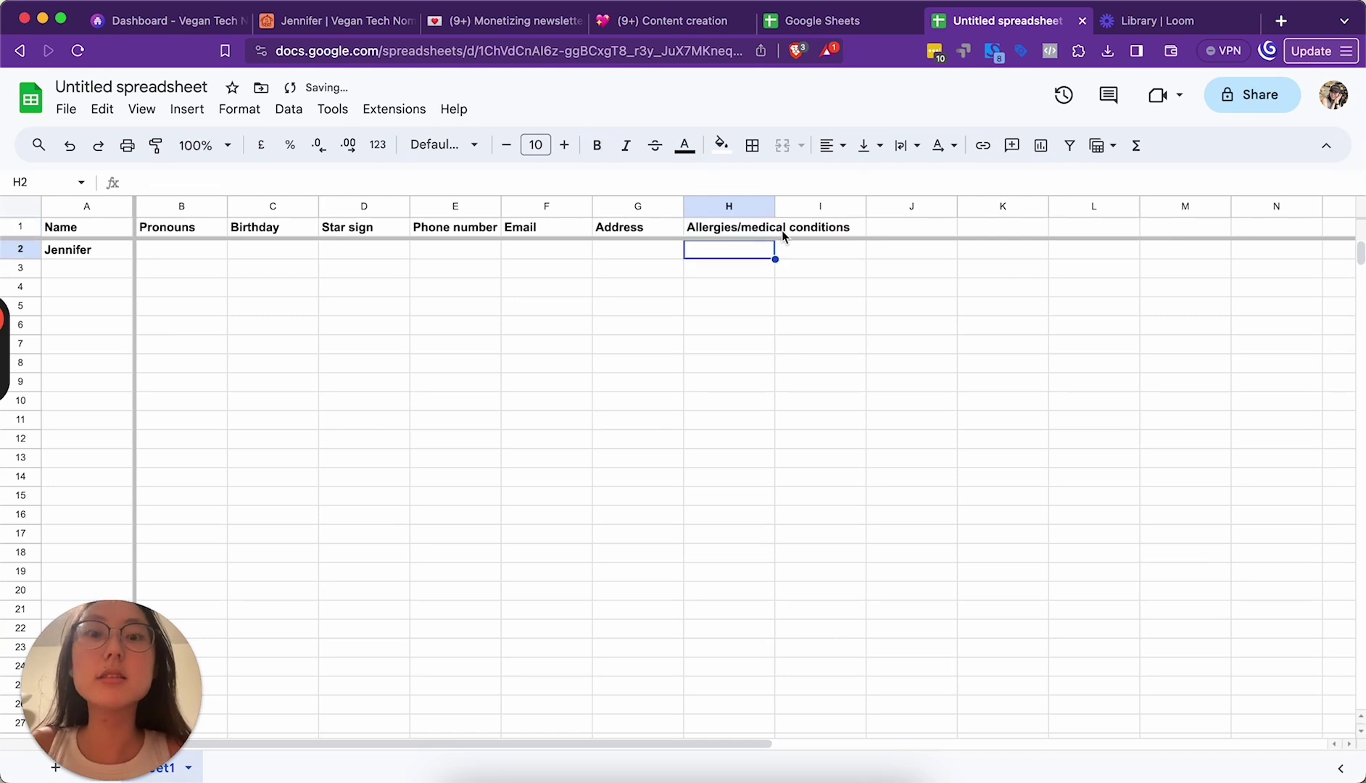
drag(775, 206, 857, 206)
click(908, 226)
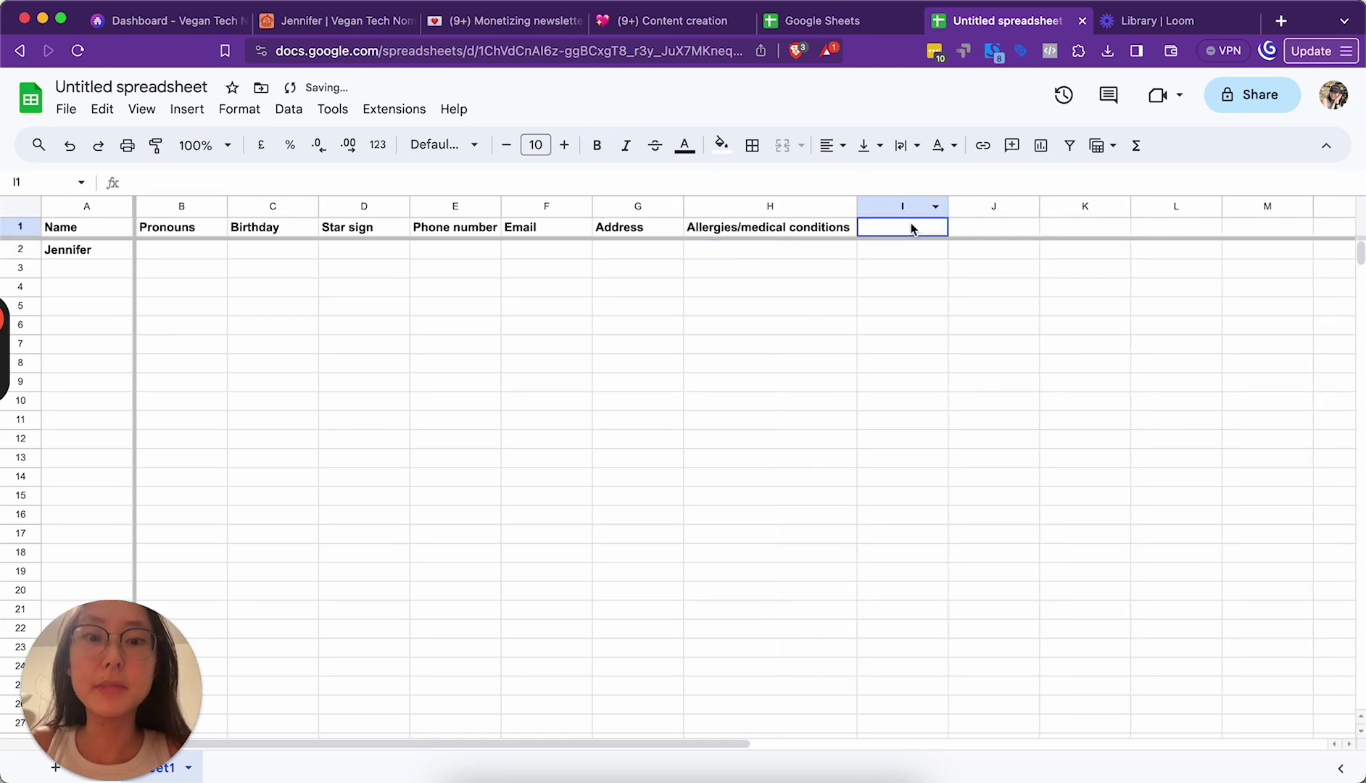
Step: Move the Email column to sit right after Name
click(734, 207)
click(894, 229)
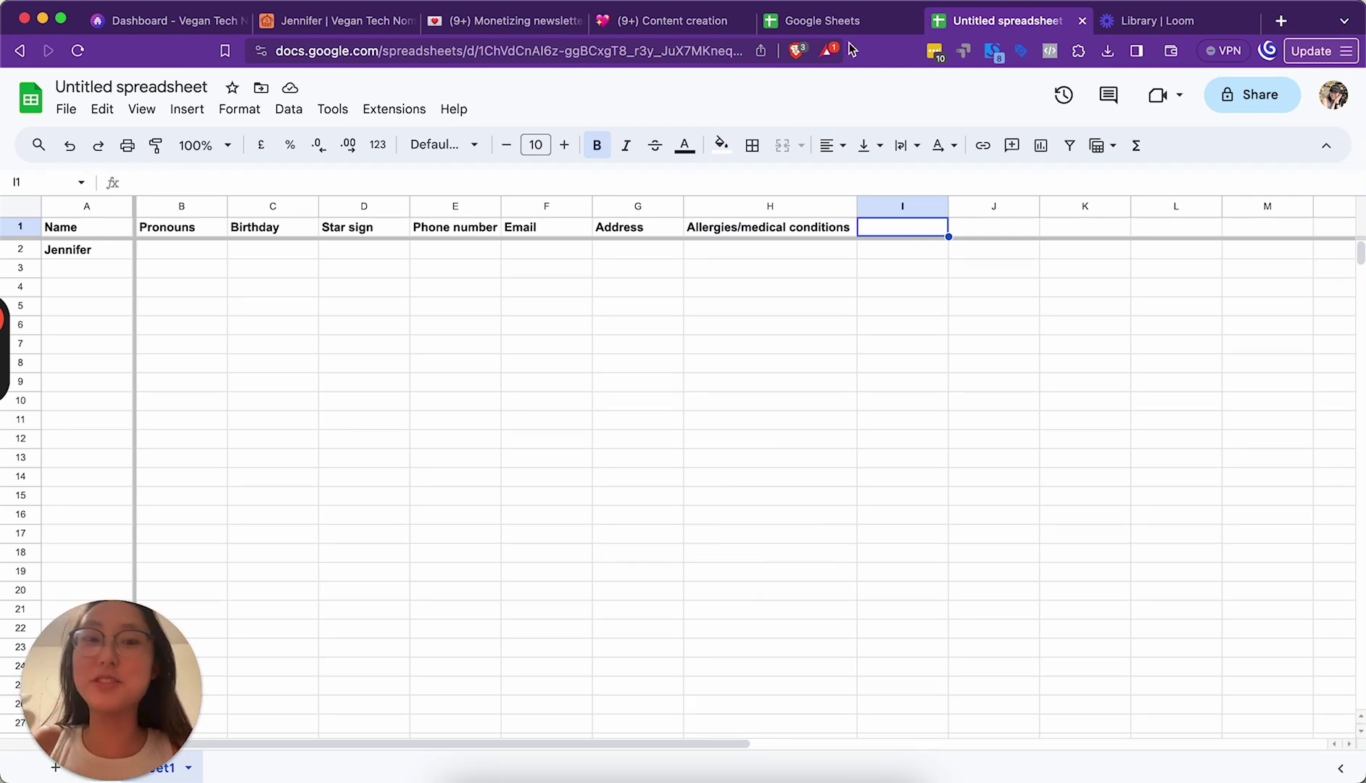
click(356, 211)
click(246, 209)
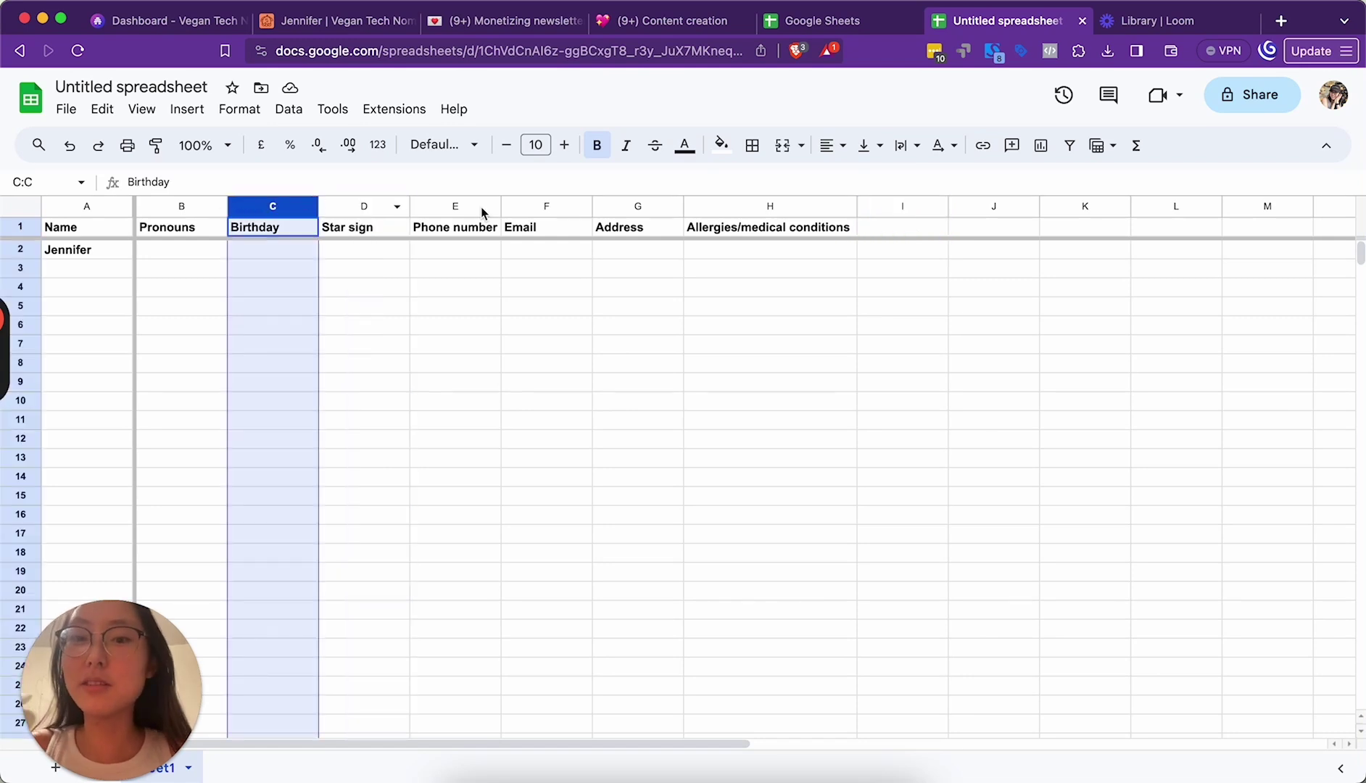
click(577, 208)
key(ctrl+super+d)
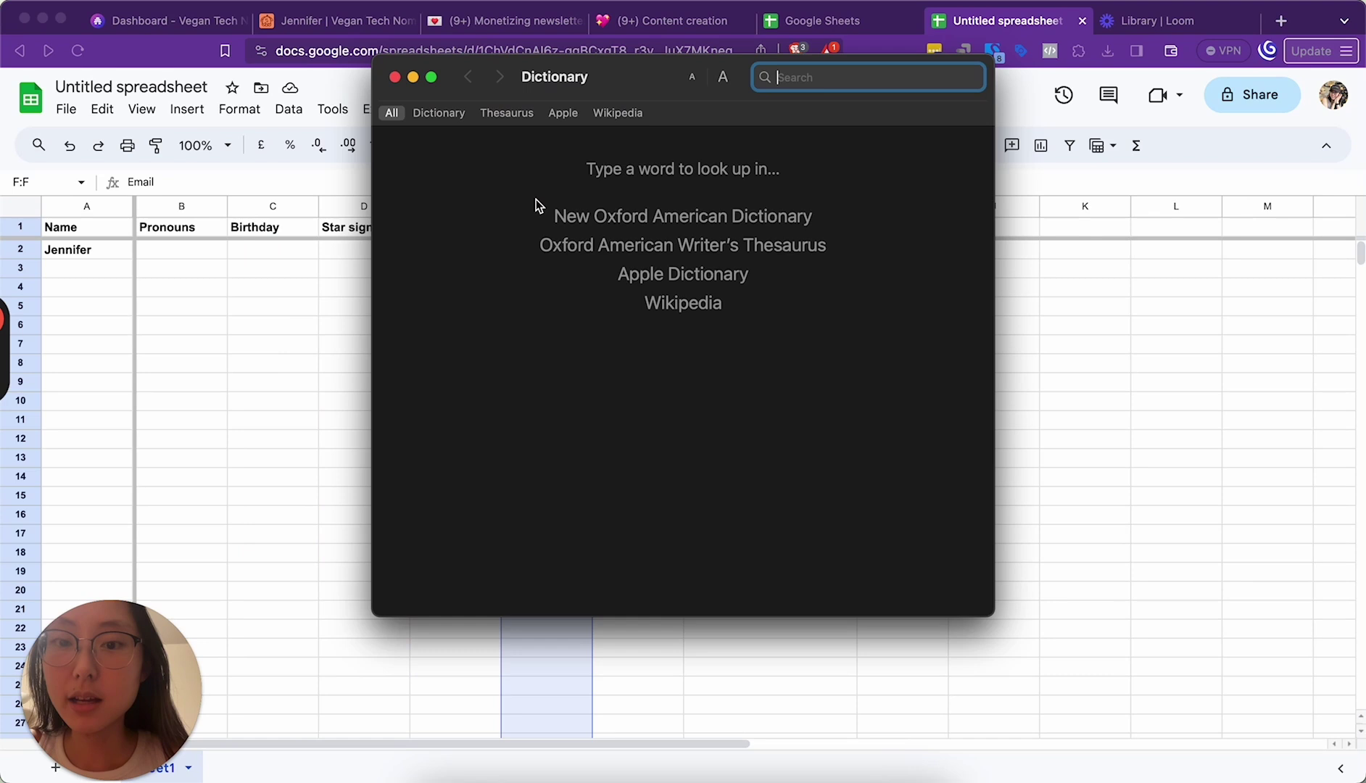
click(396, 77)
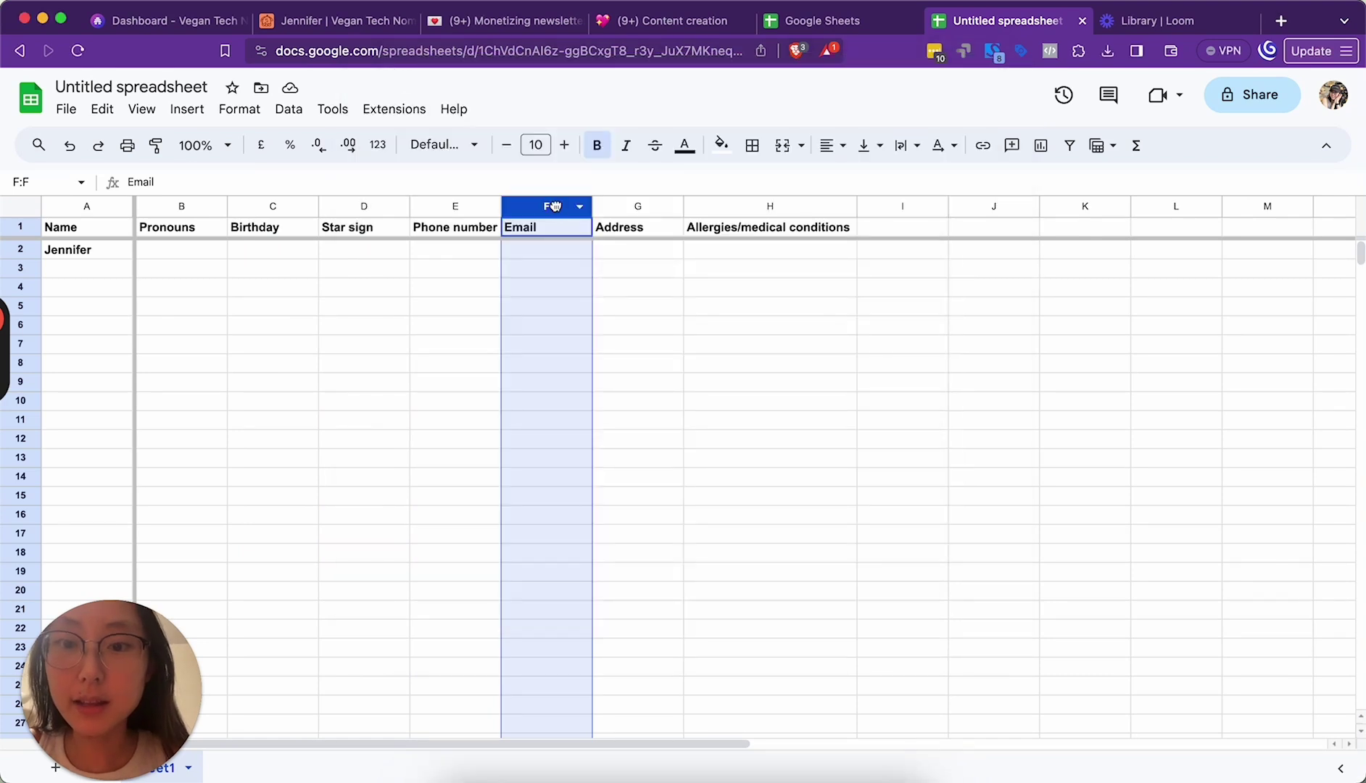
drag(554, 207, 185, 207)
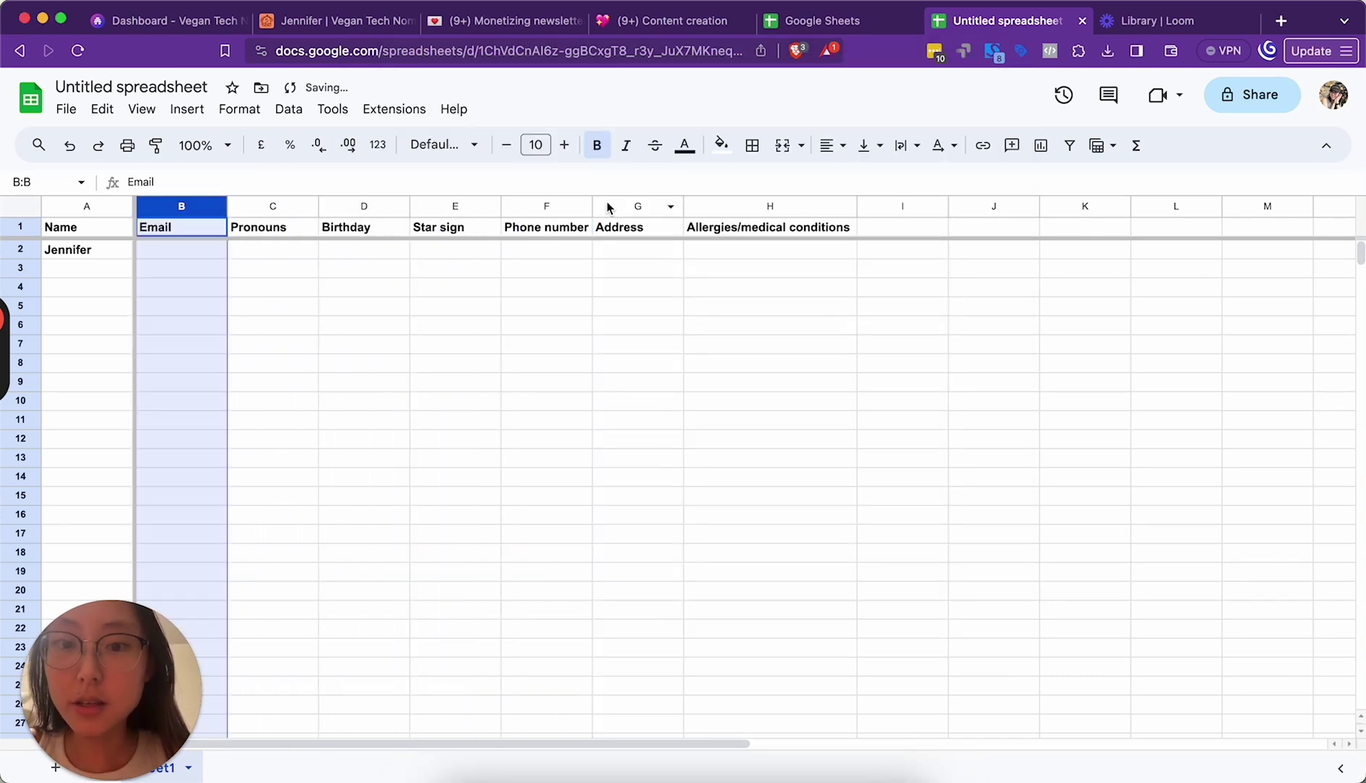
Step: Move the Phone number column to sit right after Email
drag(608, 208, 287, 209)
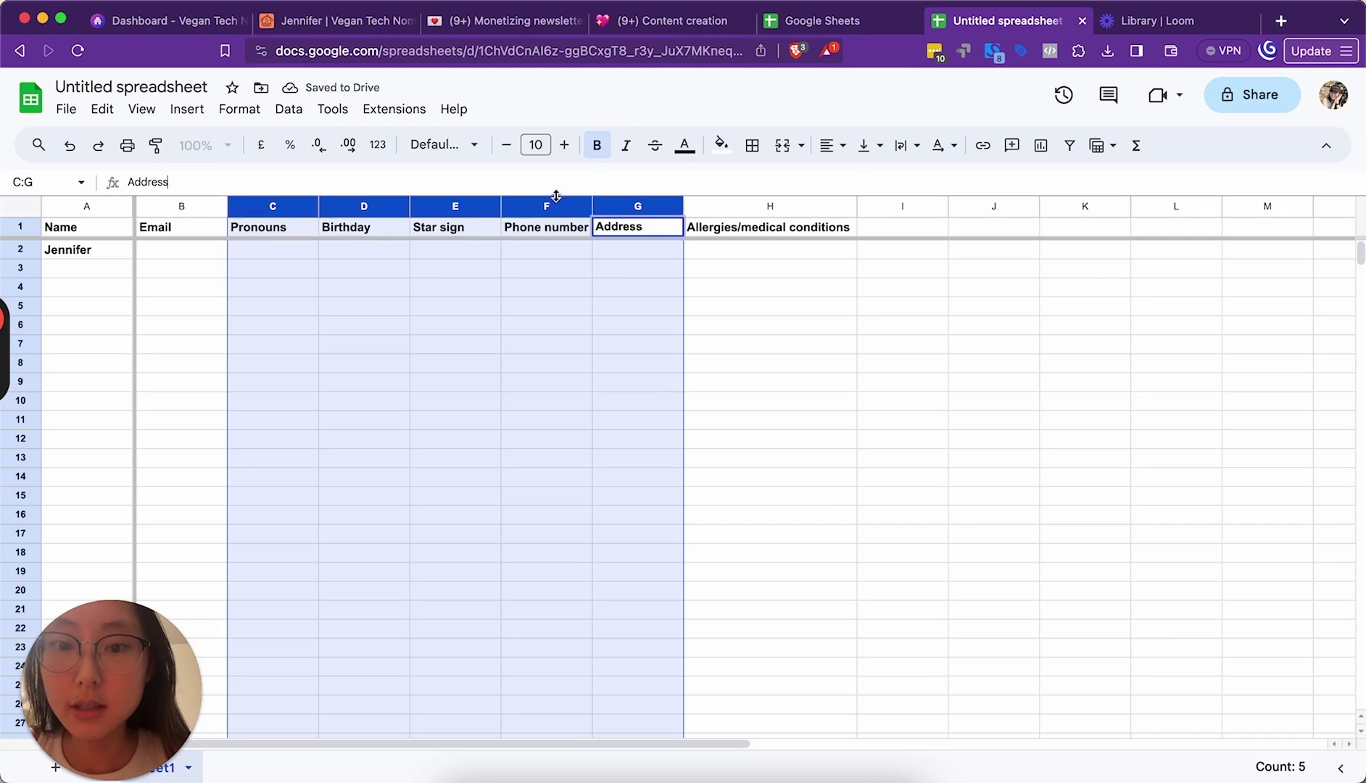
click(555, 207)
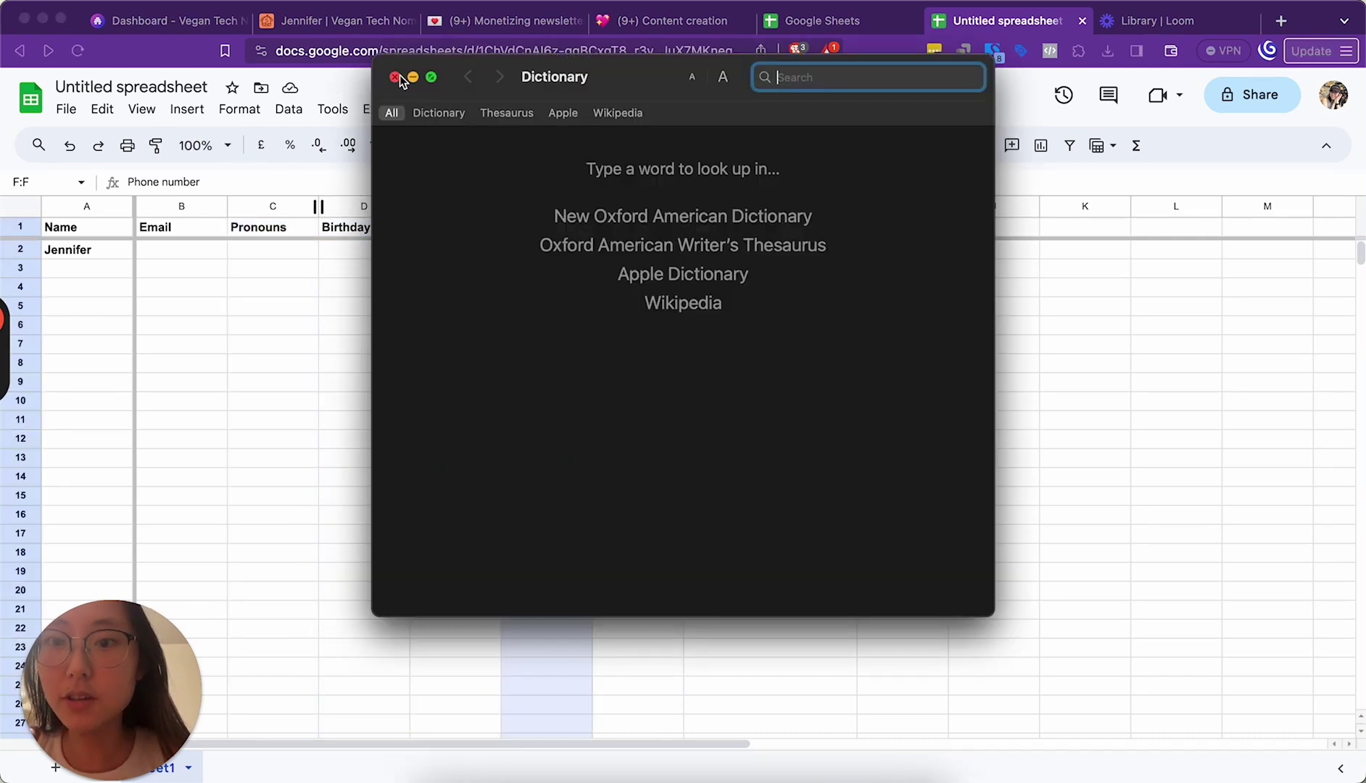
click(392, 77)
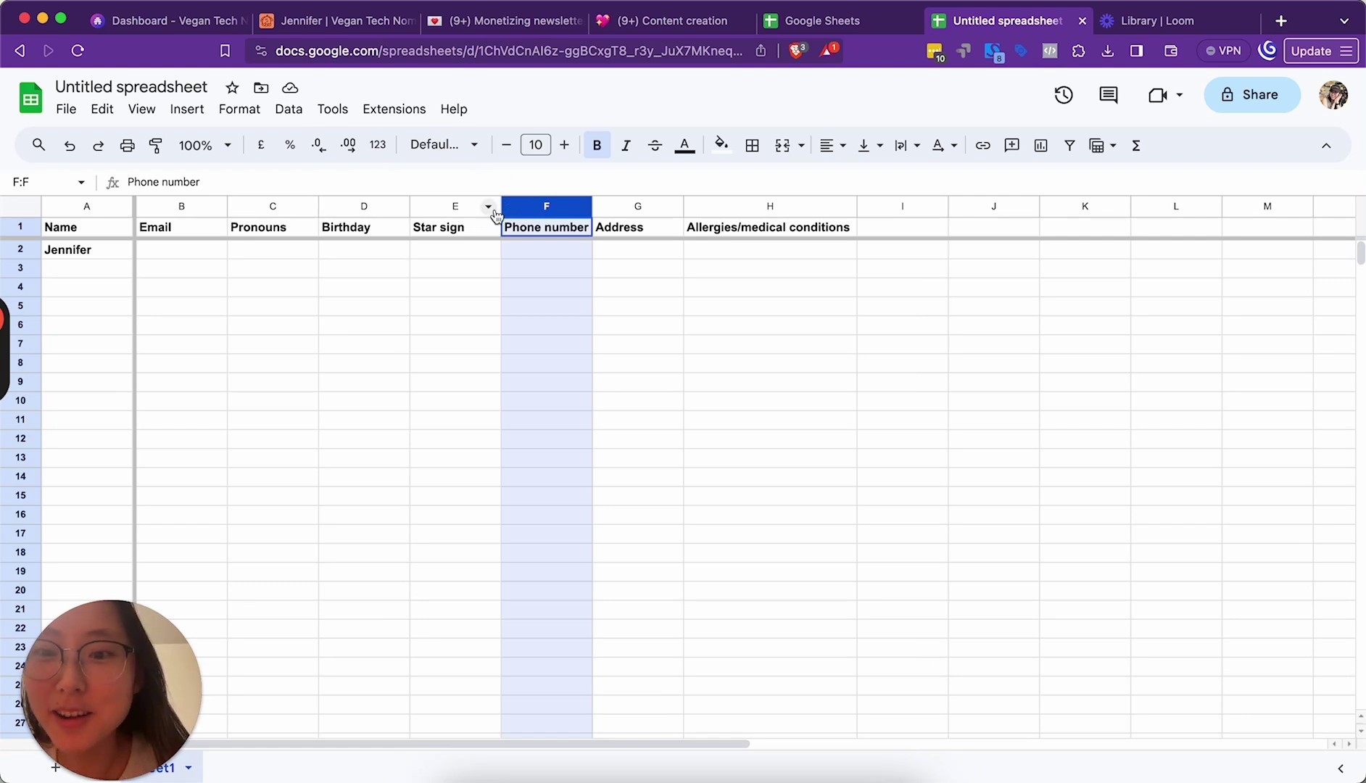
click(246, 231)
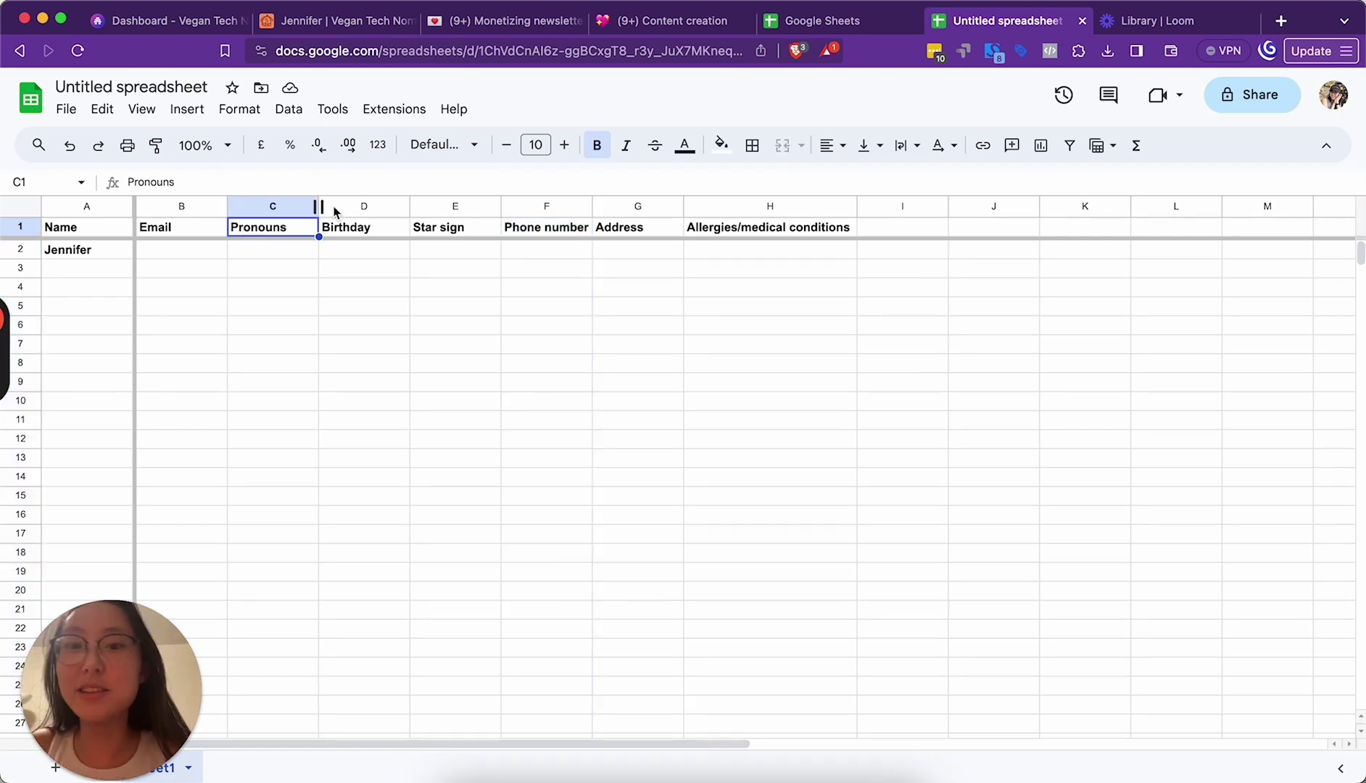
click(562, 209)
drag(549, 206, 426, 221)
click(335, 164)
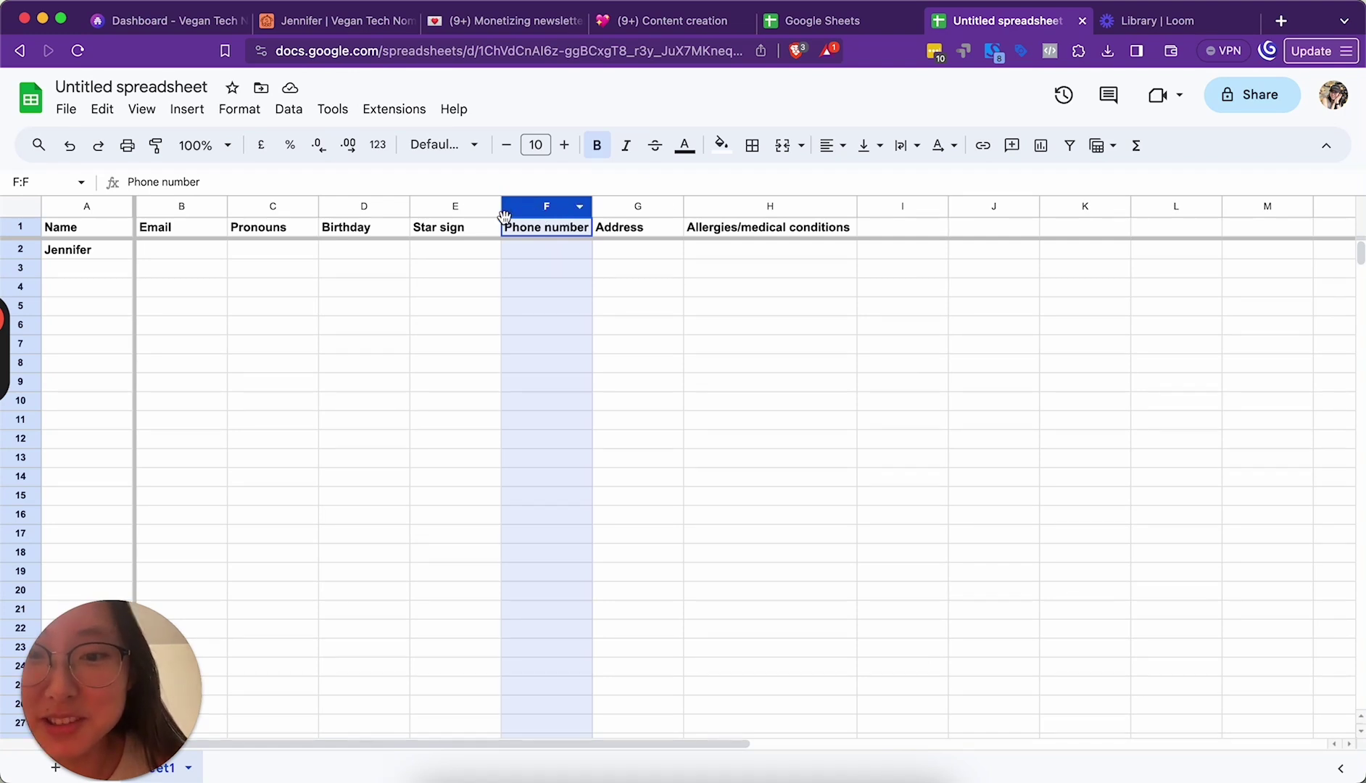
drag(521, 213, 302, 210)
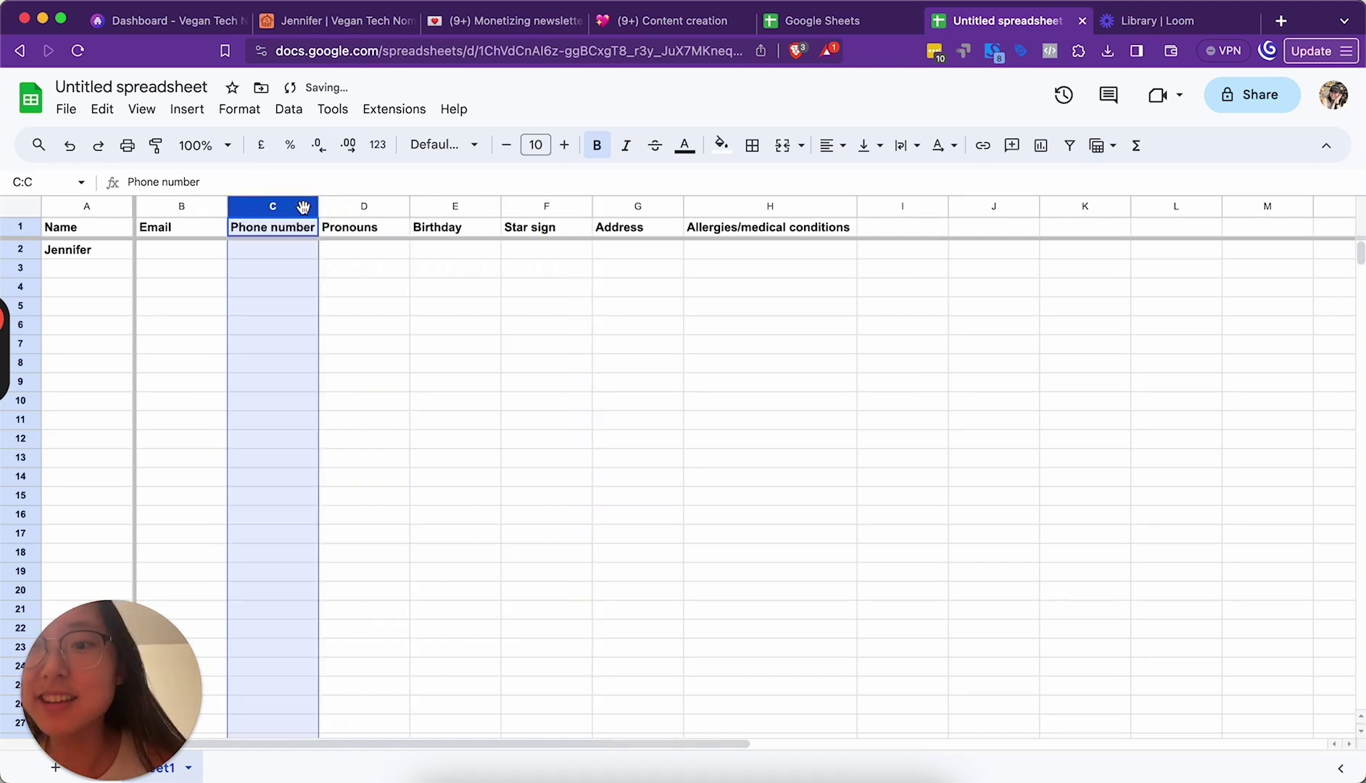
Step: Move Address and Allergies/medical conditions after Phone number and widen both columns
click(619, 215)
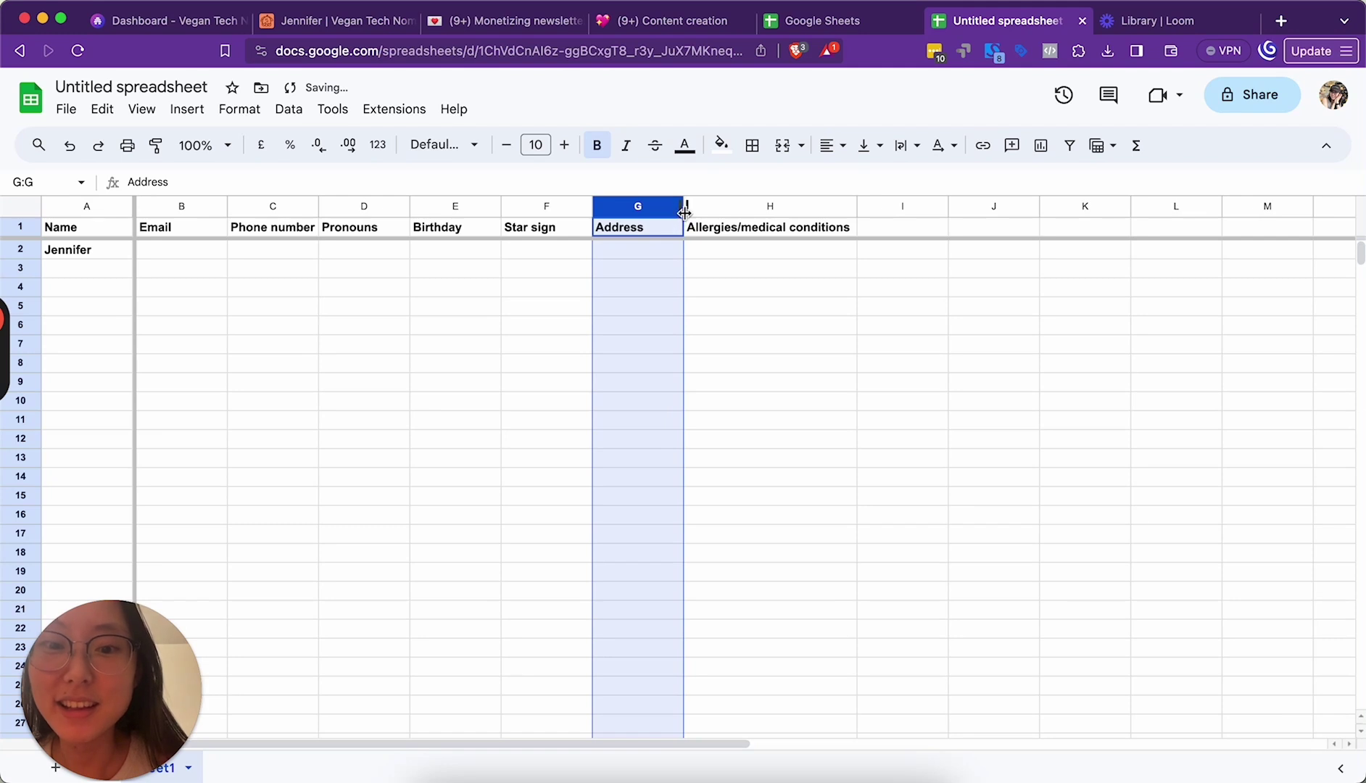
drag(684, 209, 843, 211)
drag(753, 213, 347, 232)
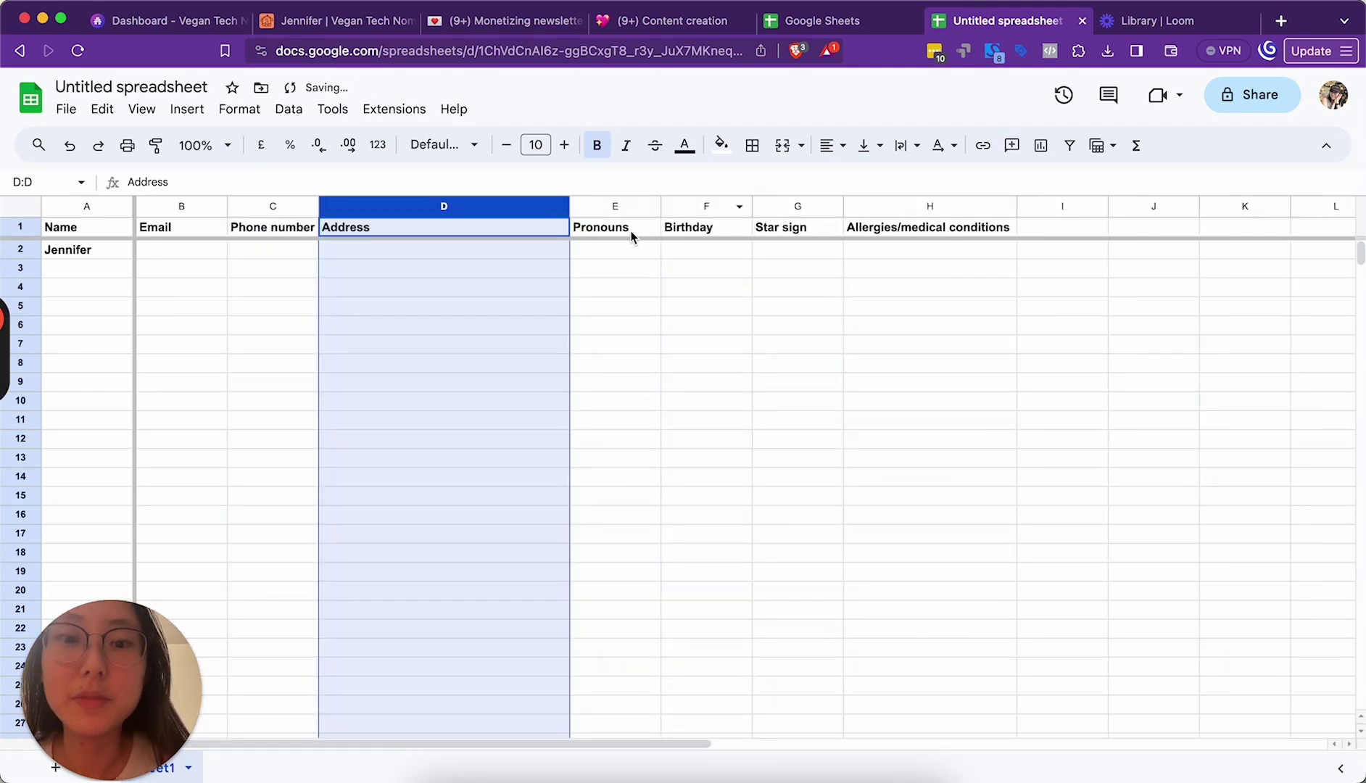
click(926, 215)
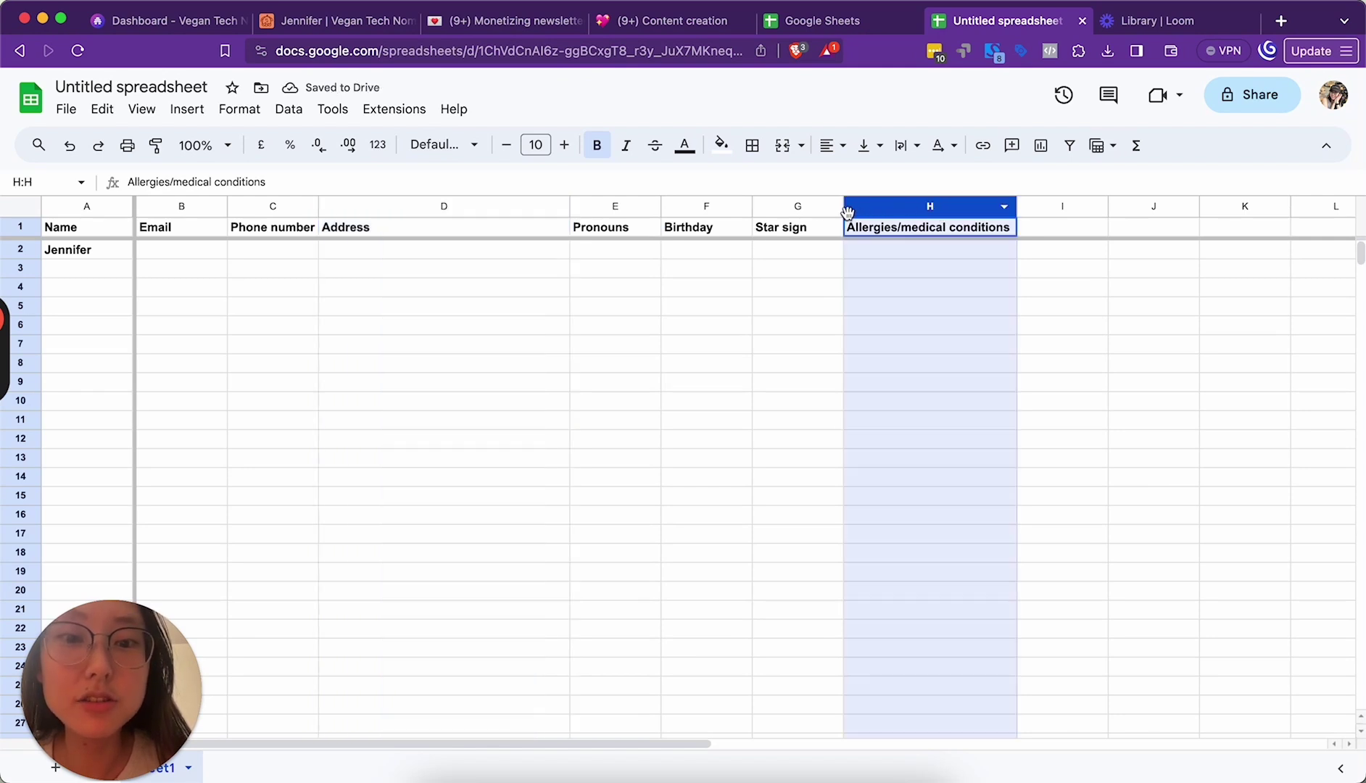
drag(840, 210, 643, 211)
click(889, 208)
drag(744, 207, 828, 207)
scroll(995, 279, right, 2)
Step: Enter the headers Degree status, Career, Can drive? and Emergency contact (name and number) starting at I1
click(1014, 231)
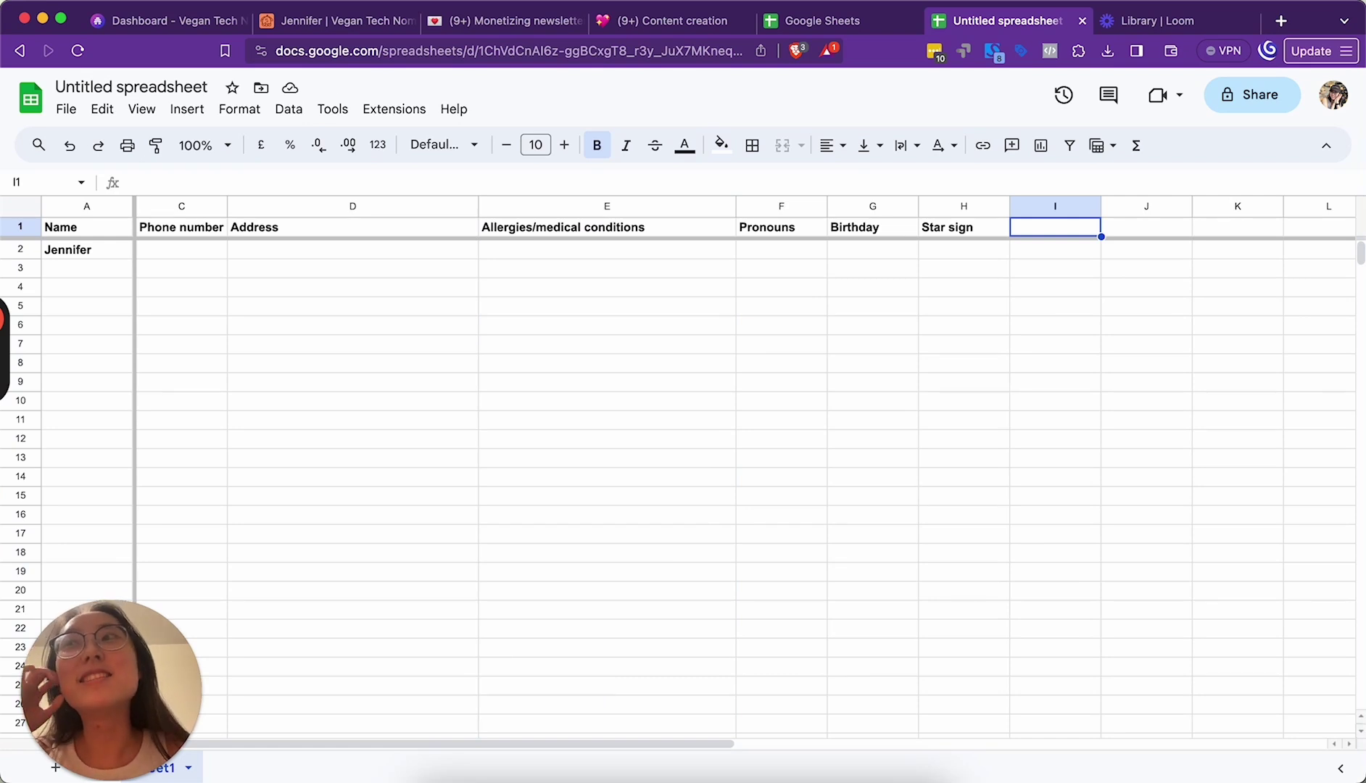
text(Degree status)
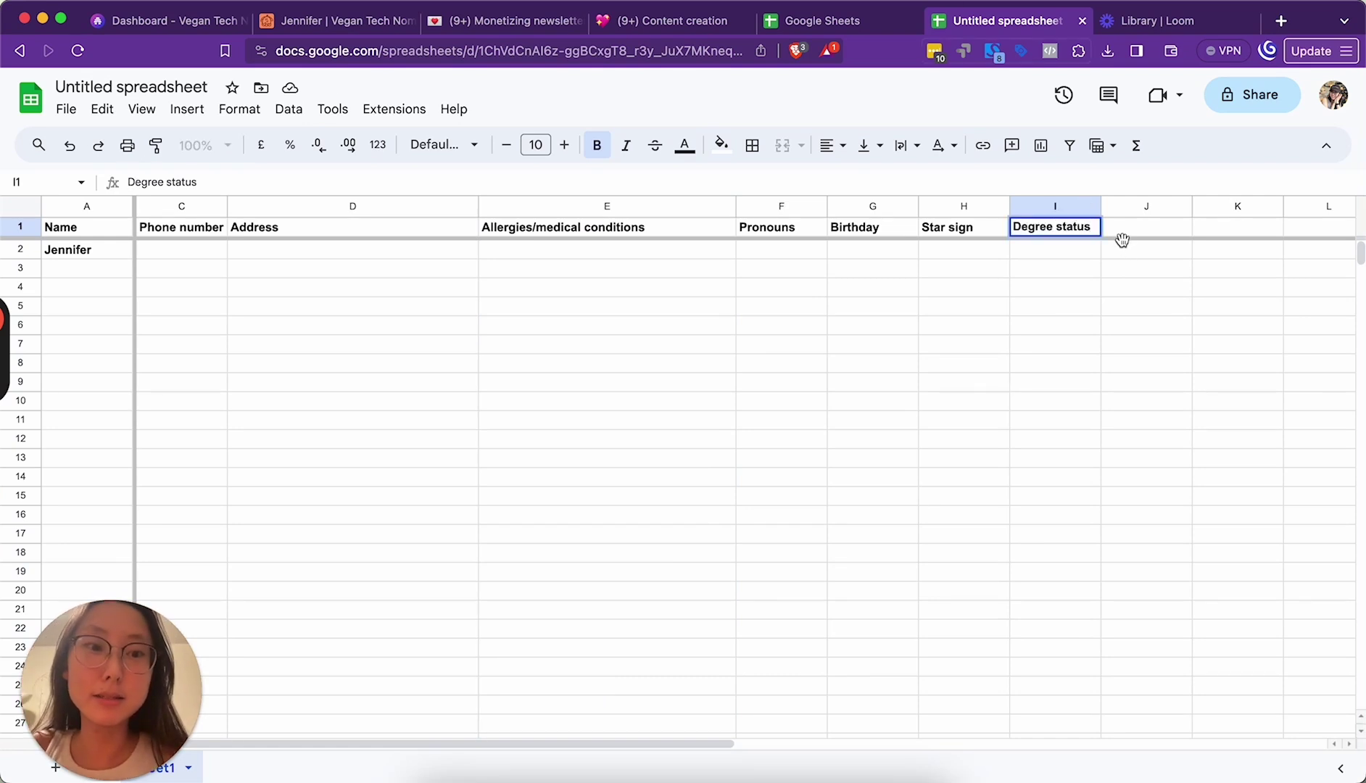
click(1126, 231)
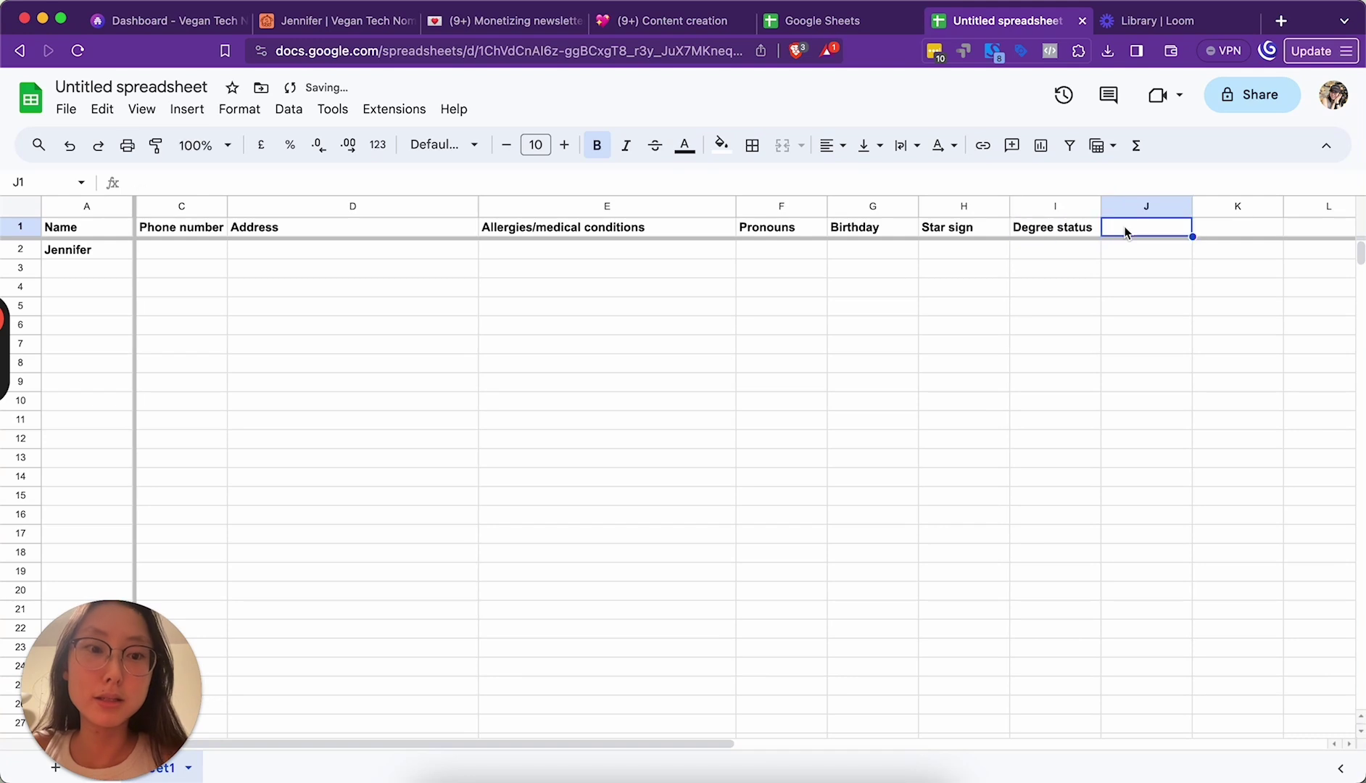
text(J)
text(Career)
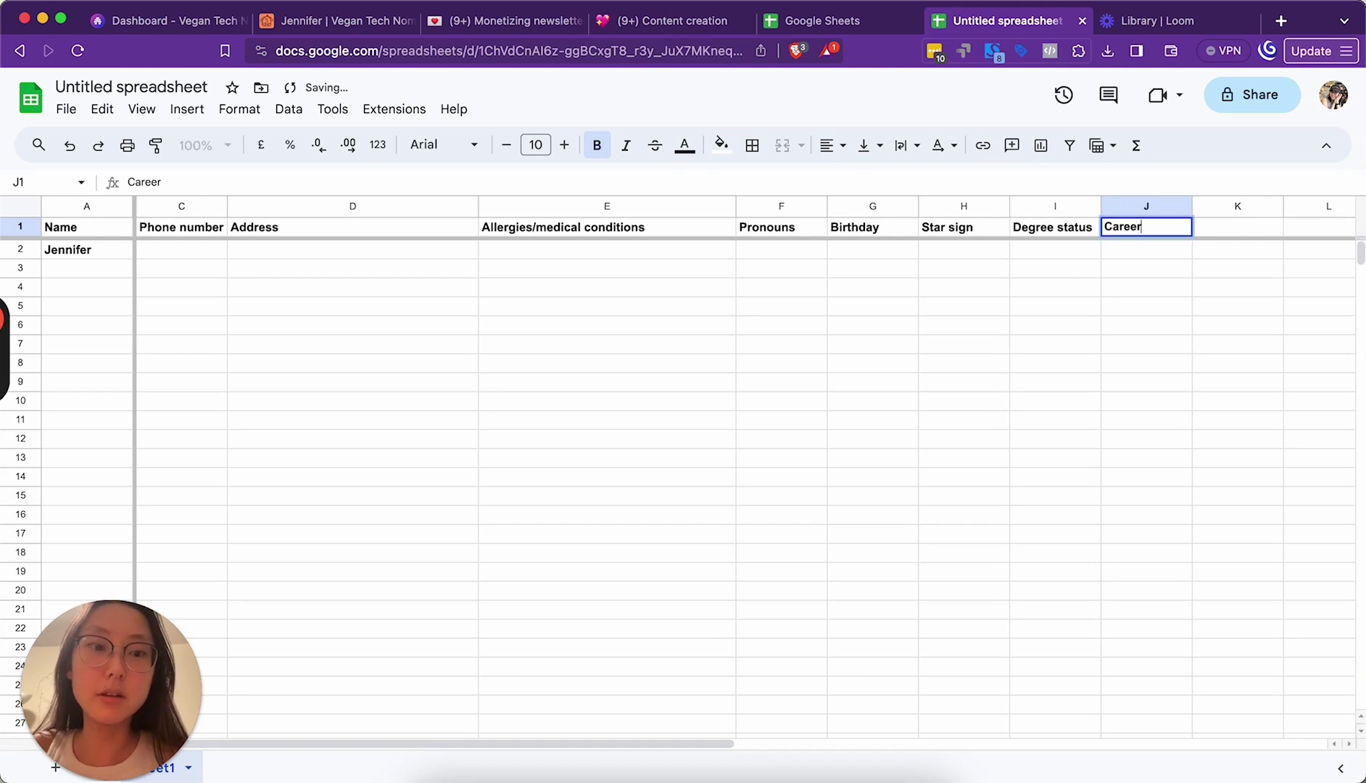
key(Tab)
scroll(947, 285, right, 2)
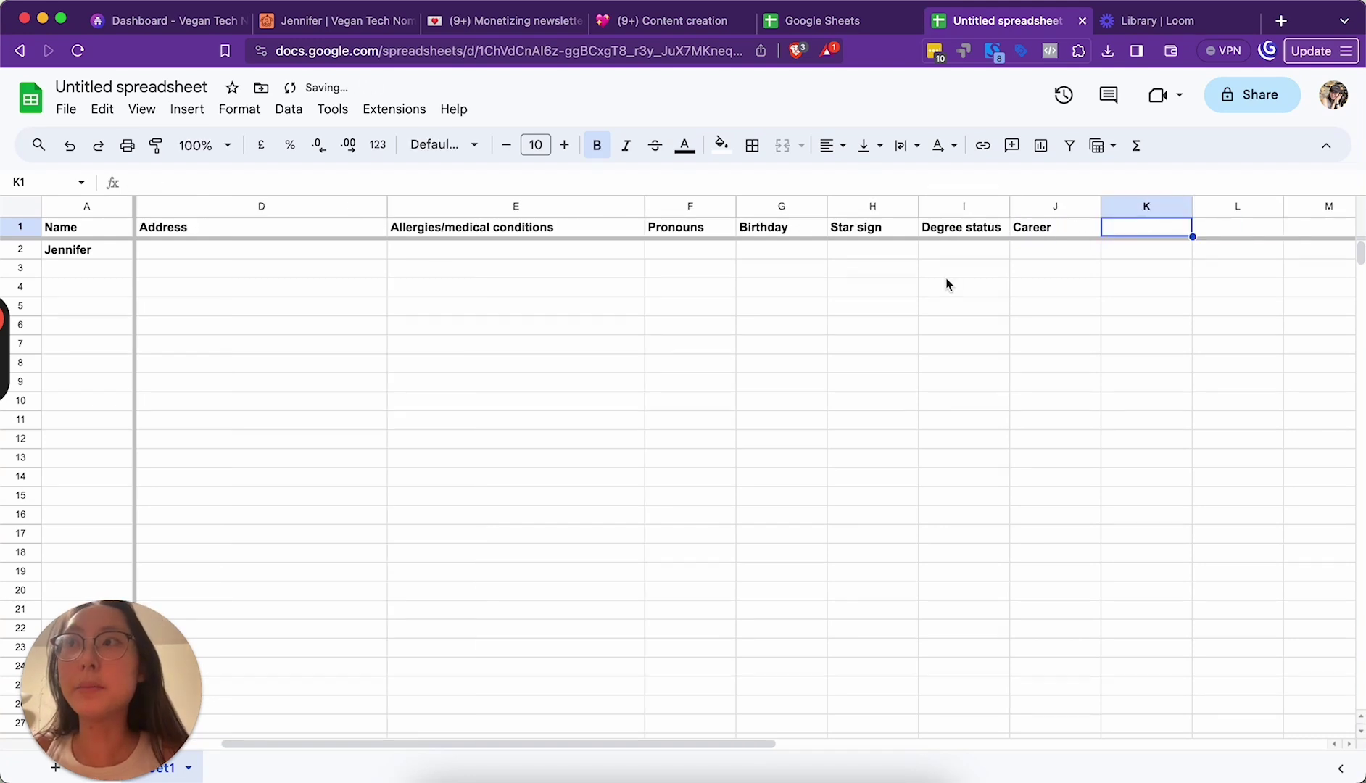
text(Can drive?)
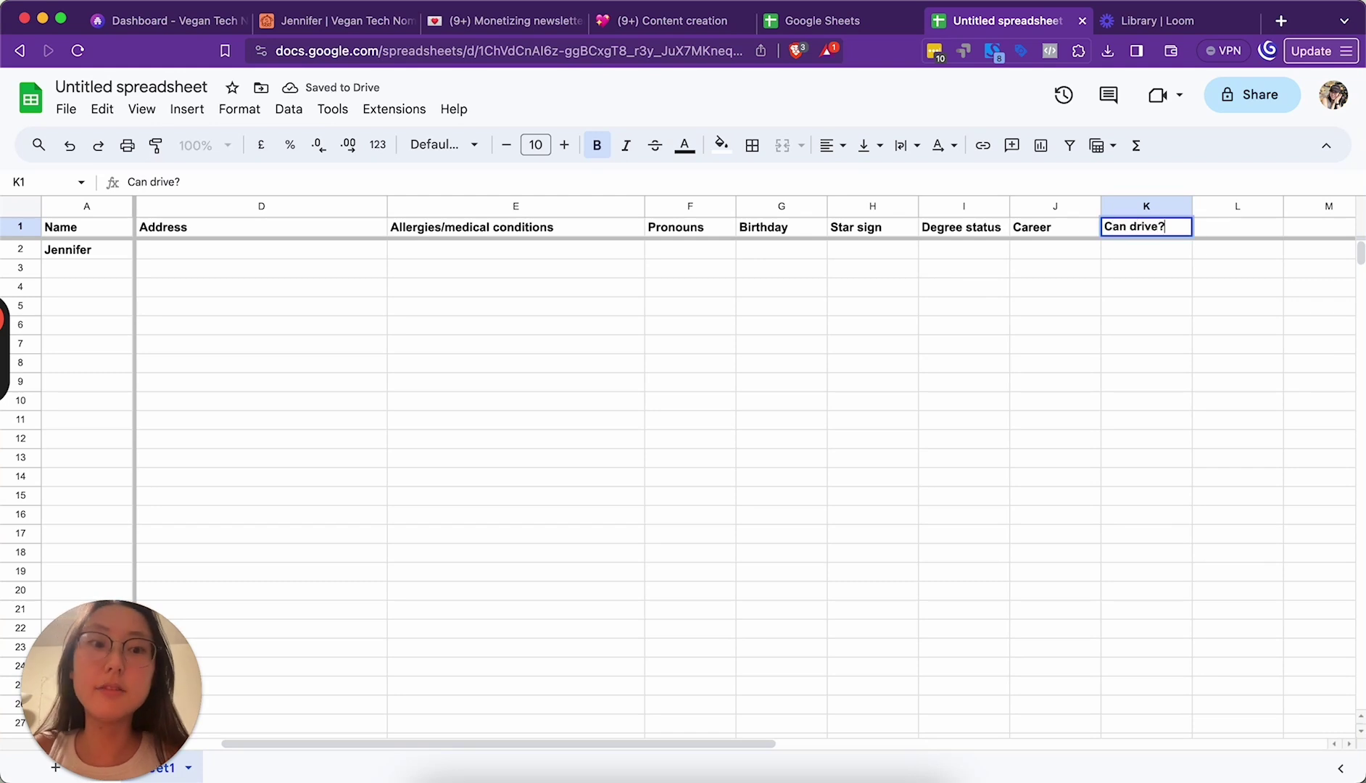
key(Tab)
scroll(967, 284, right, 5)
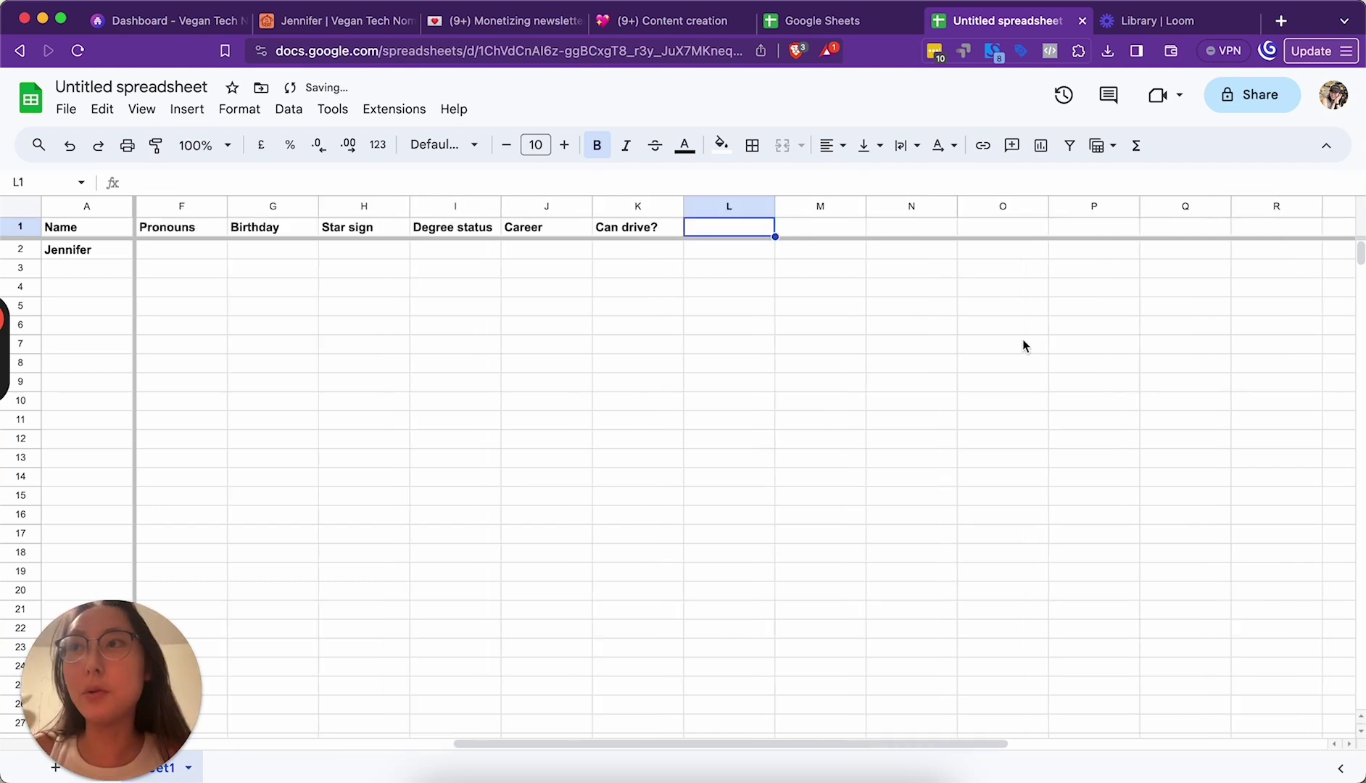
text(Emergency cont)
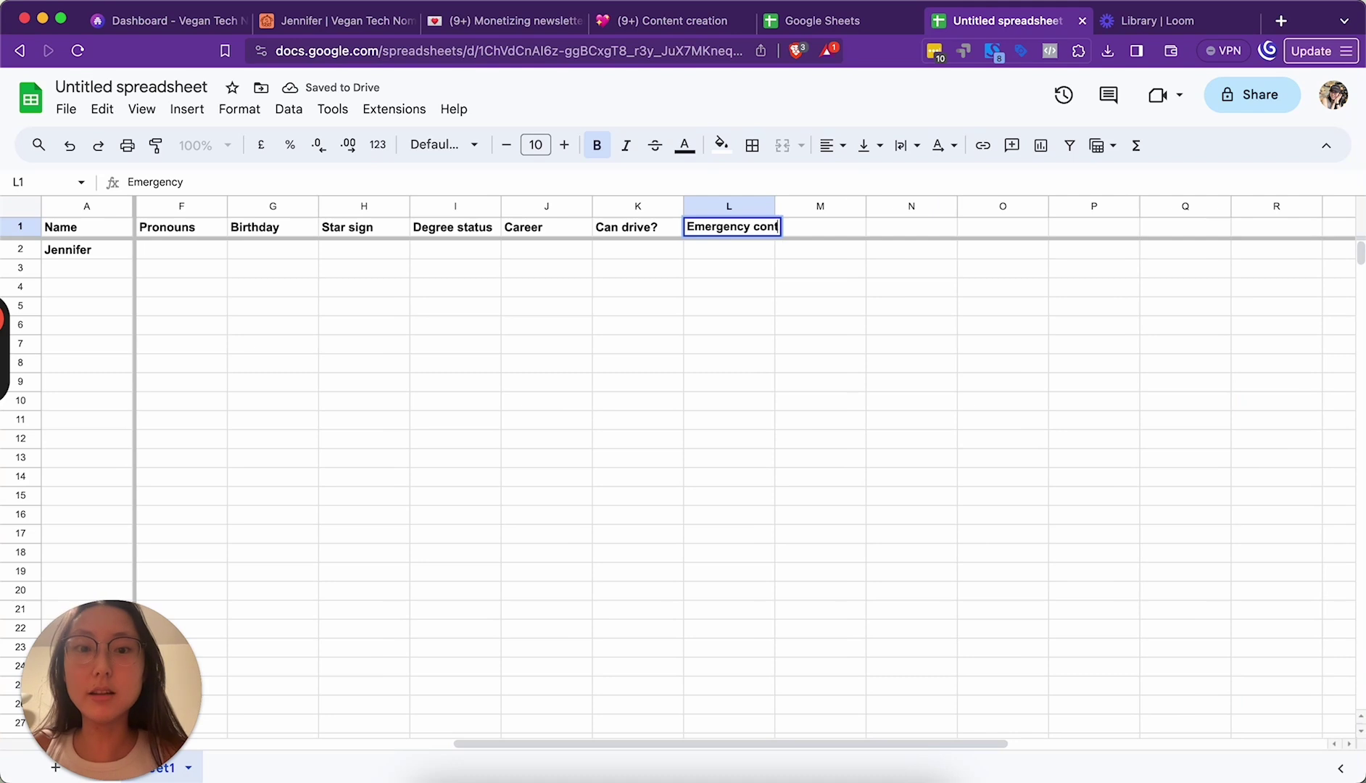
text(act (name and number)
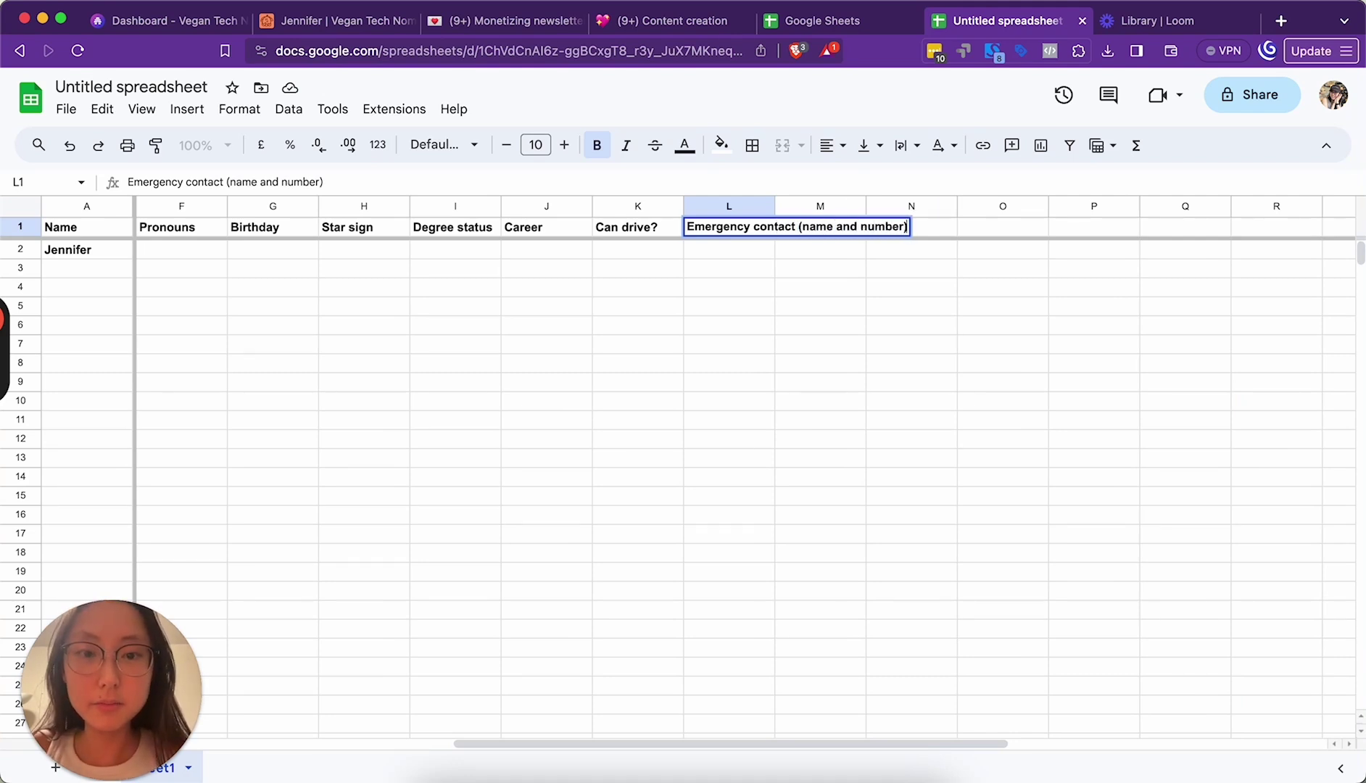
text())
key(Return)
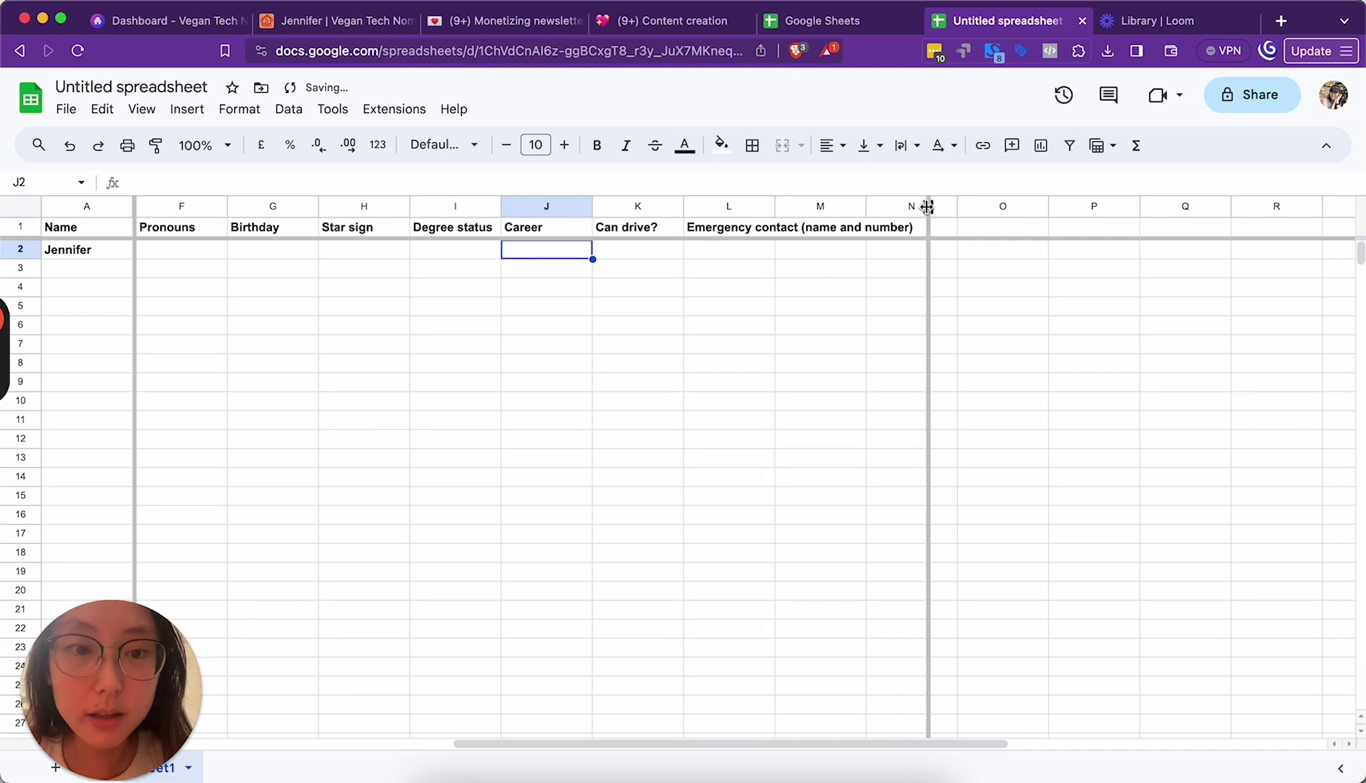
Step: Widen the Emergency contact column and move it after Allergies/medical conditions
drag(927, 207, 928, 207)
click(807, 208)
drag(808, 208, 852, 211)
Step: Add a Relationship status header after Can drive? and widen its column
scroll(875, 321, right, 5)
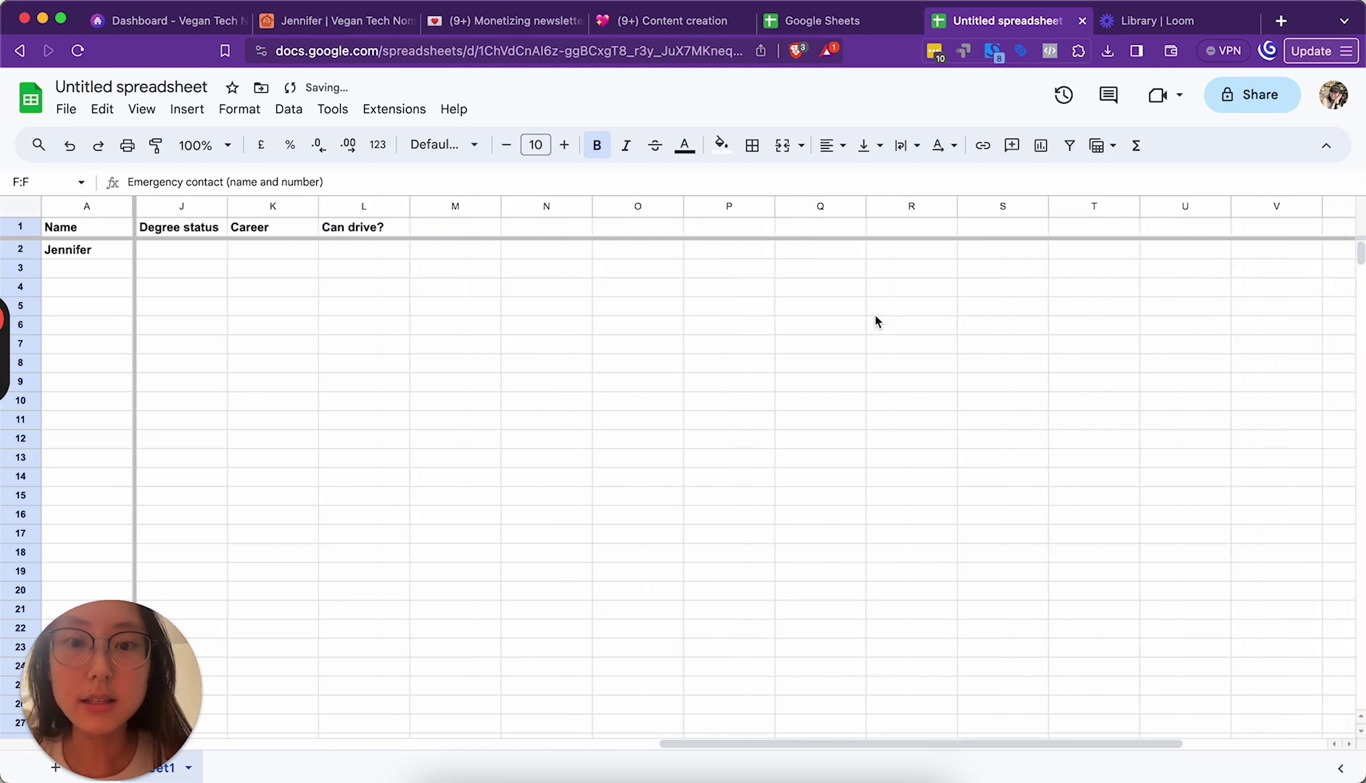
click(544, 230)
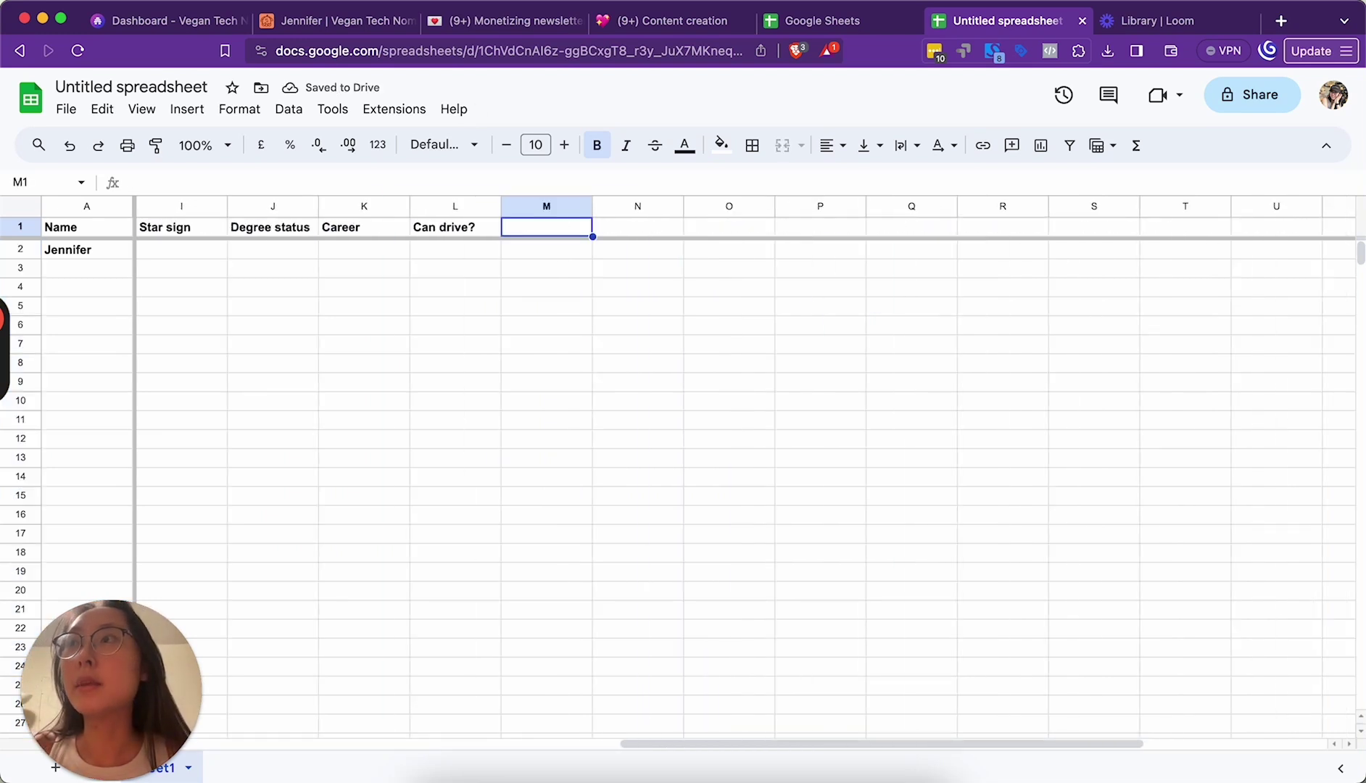
text(Relationsh)
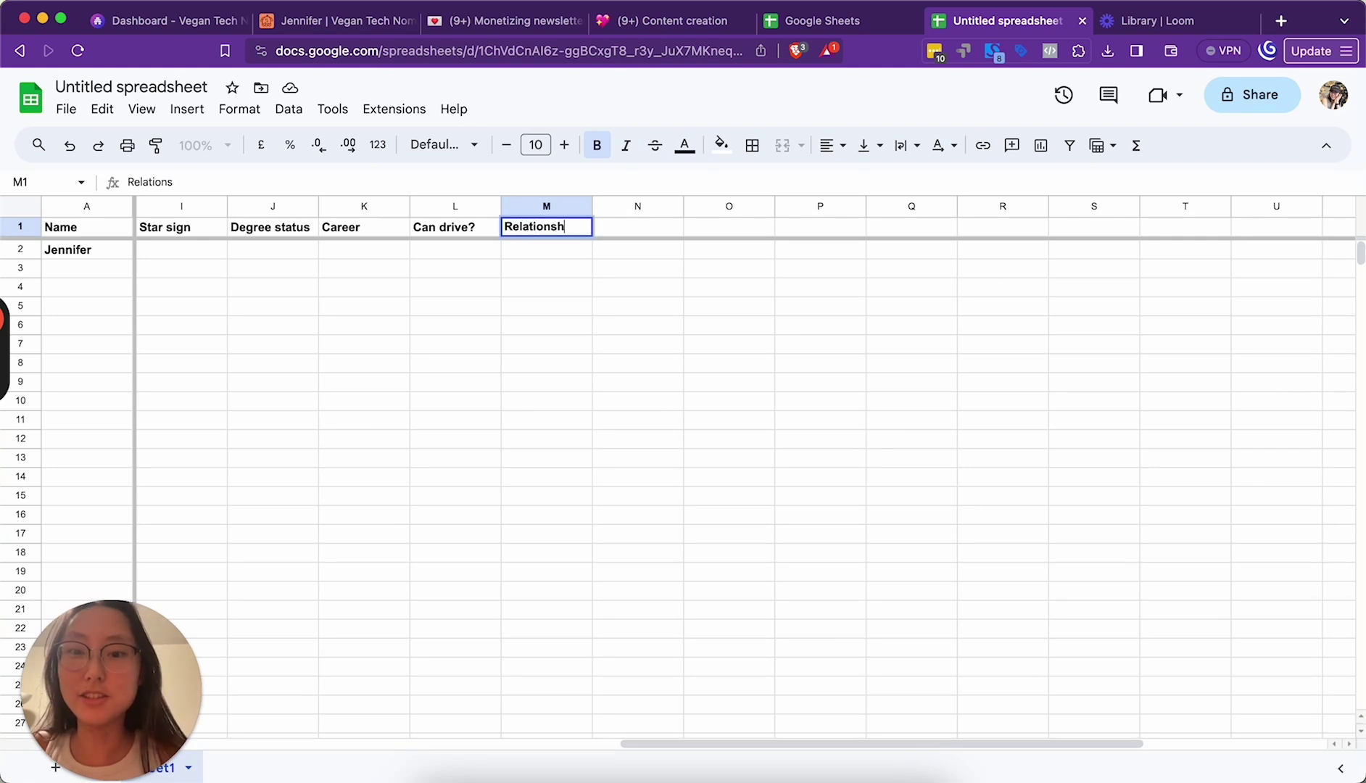
text(ip status)
click(599, 383)
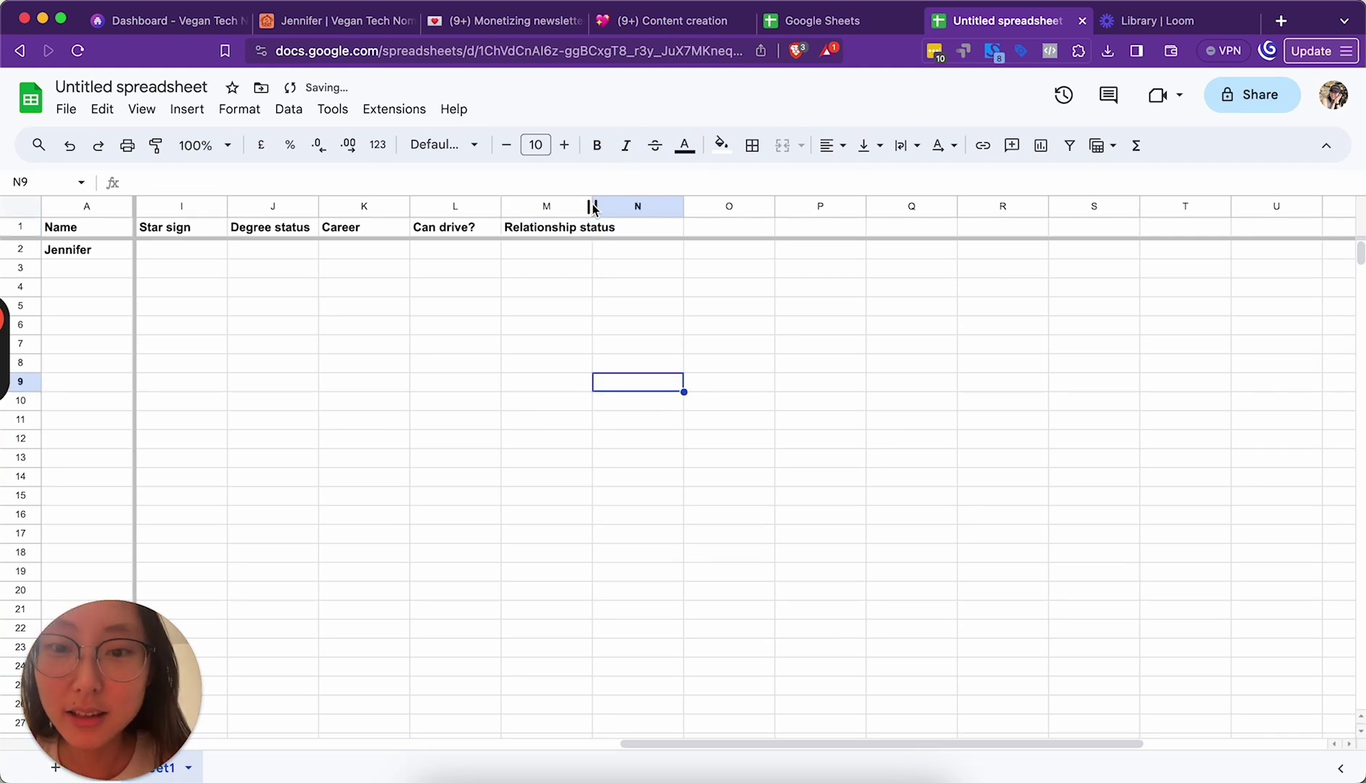
drag(591, 205, 628, 205)
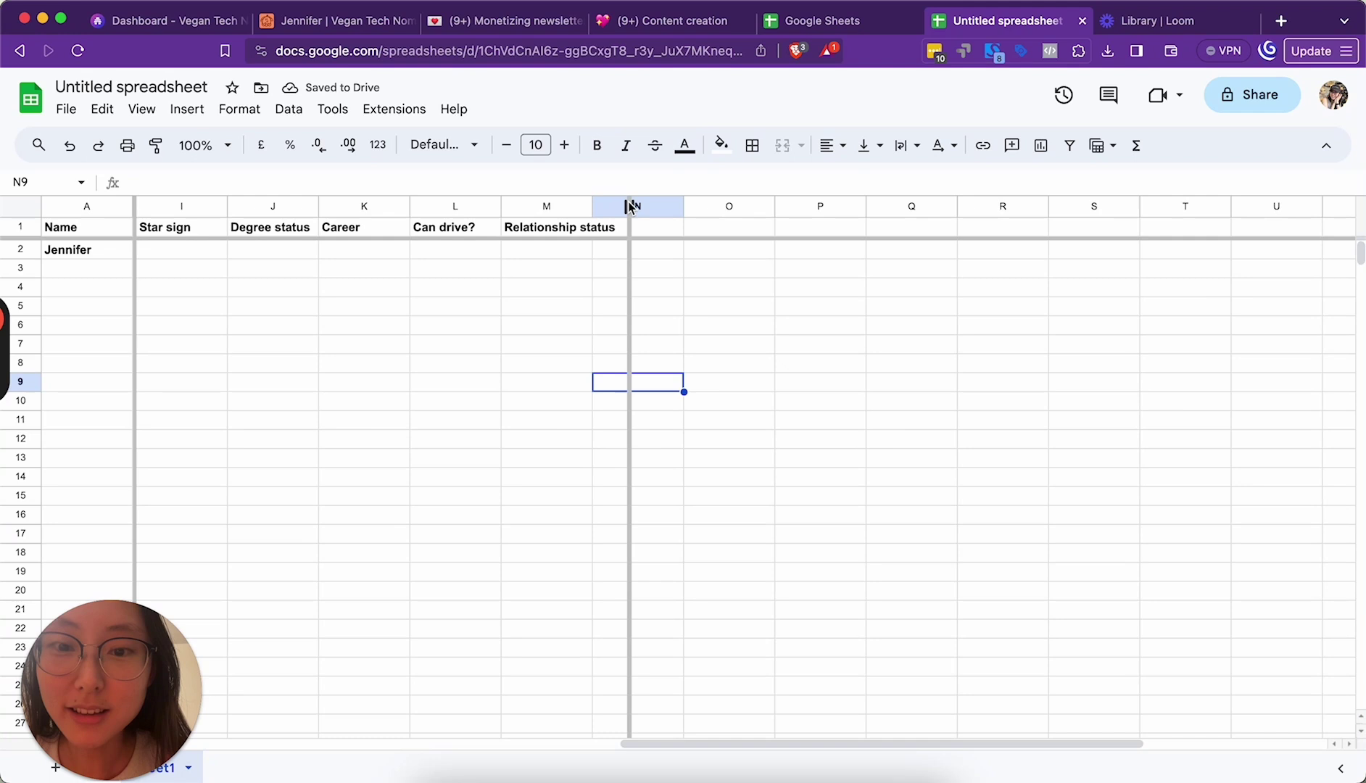
scroll(564, 291, left, 5)
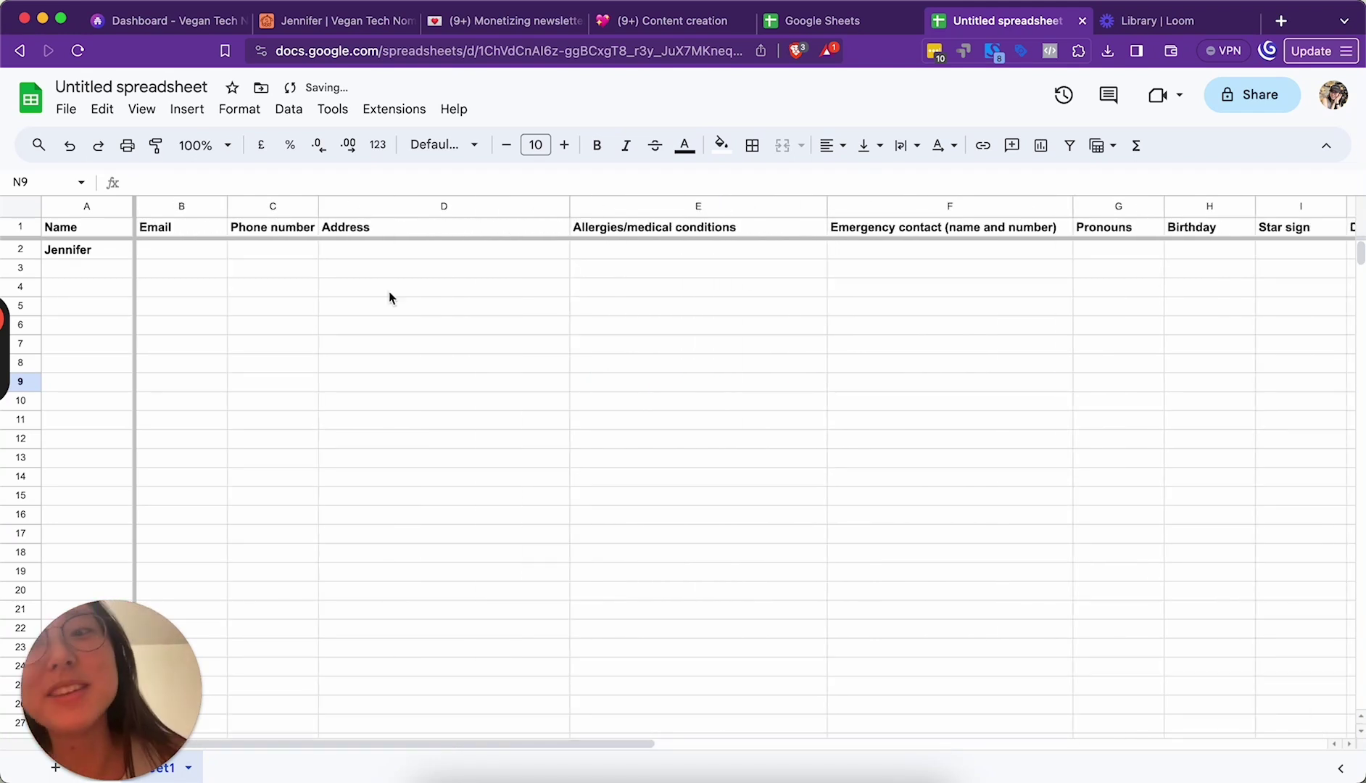
Step: Enter the sample friend's email address in row 2 and widen the Email column
click(169, 253)
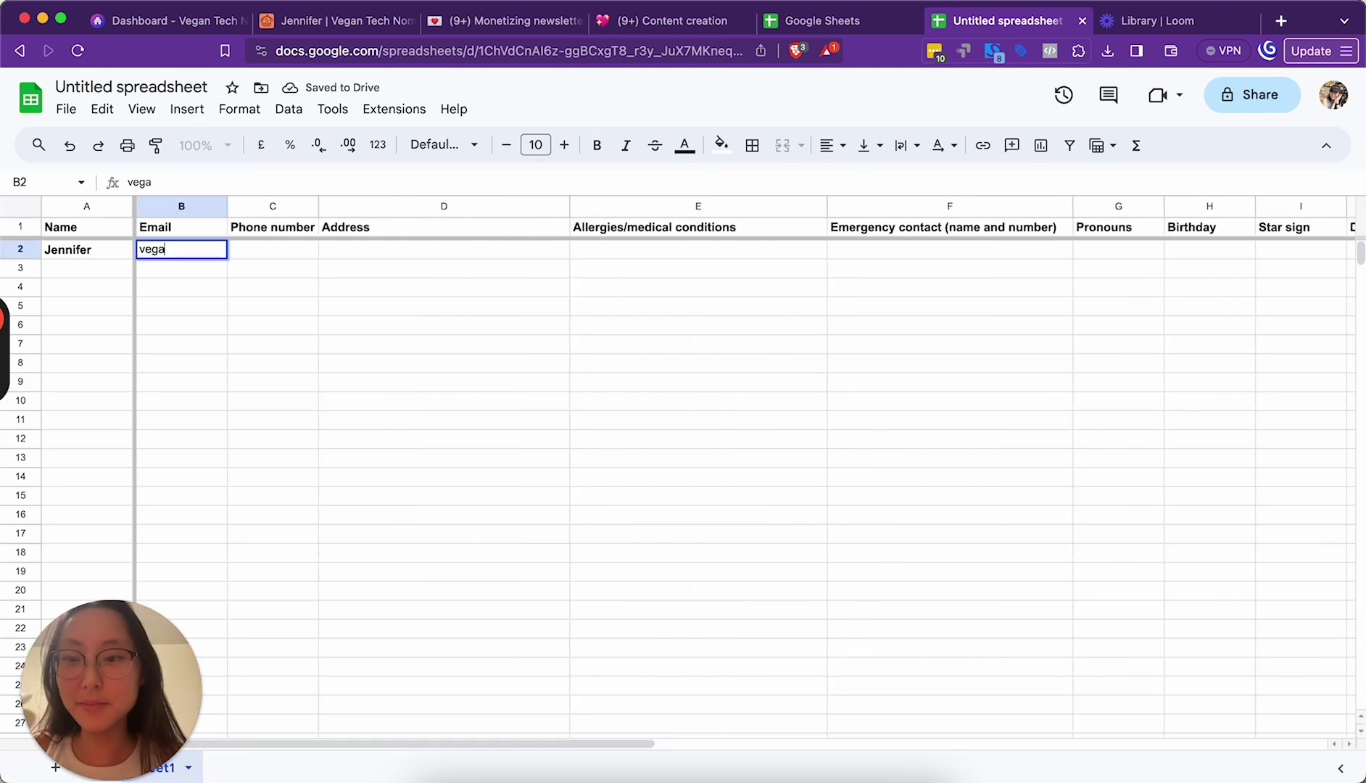
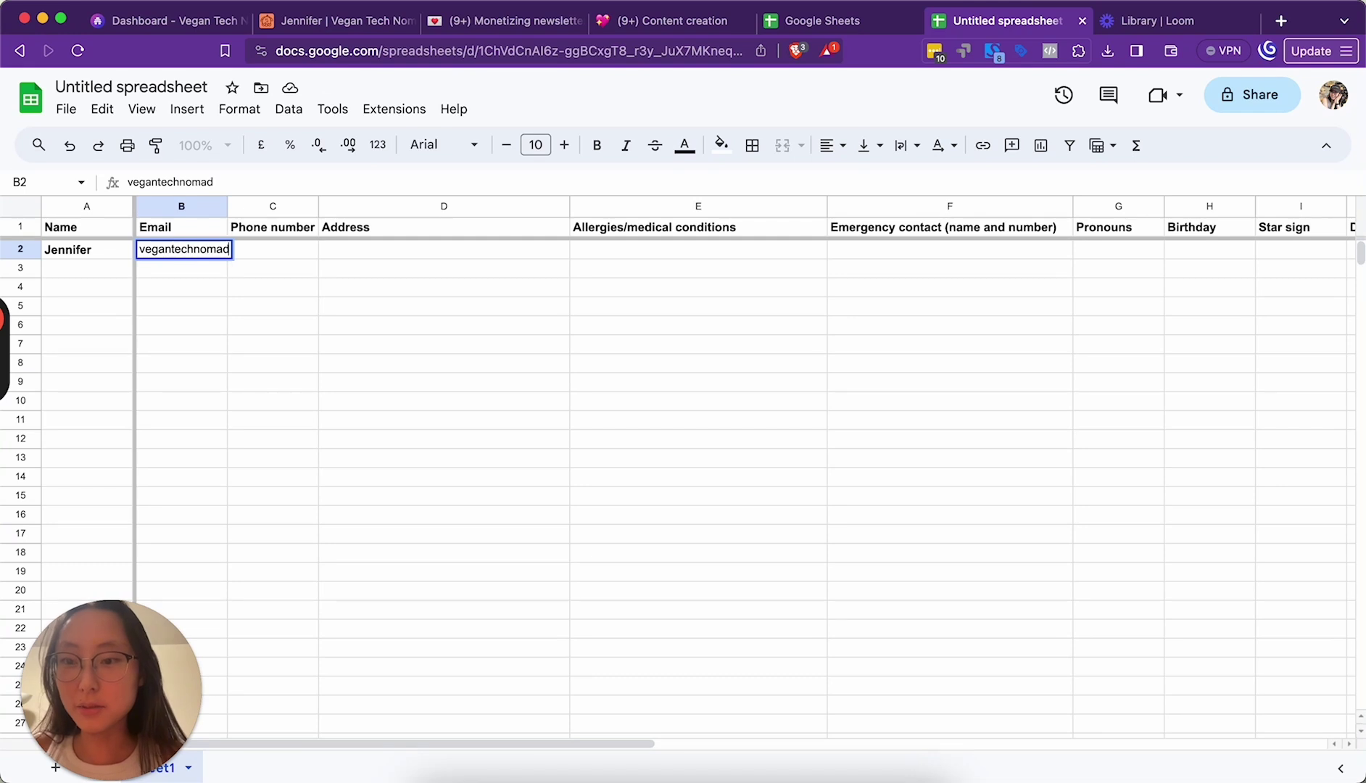
key(Return)
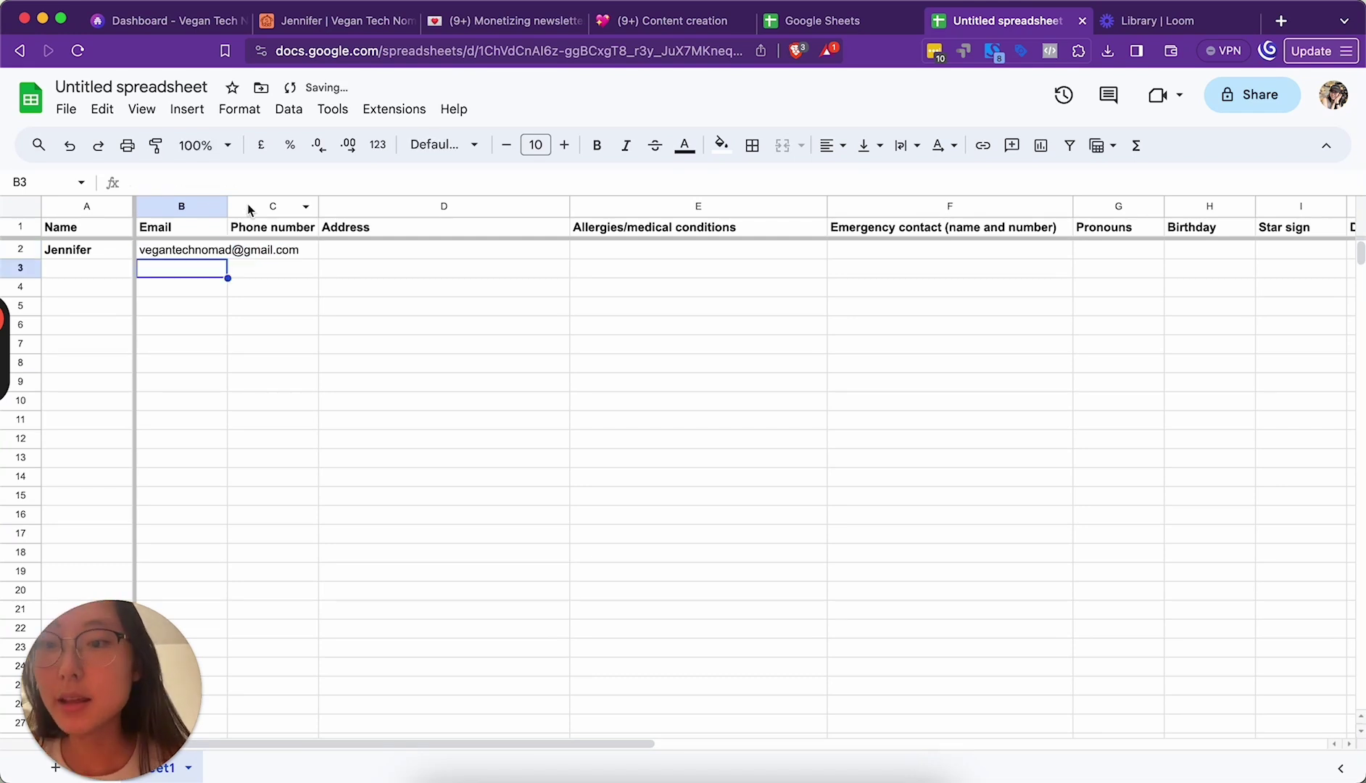
drag(227, 206, 318, 206)
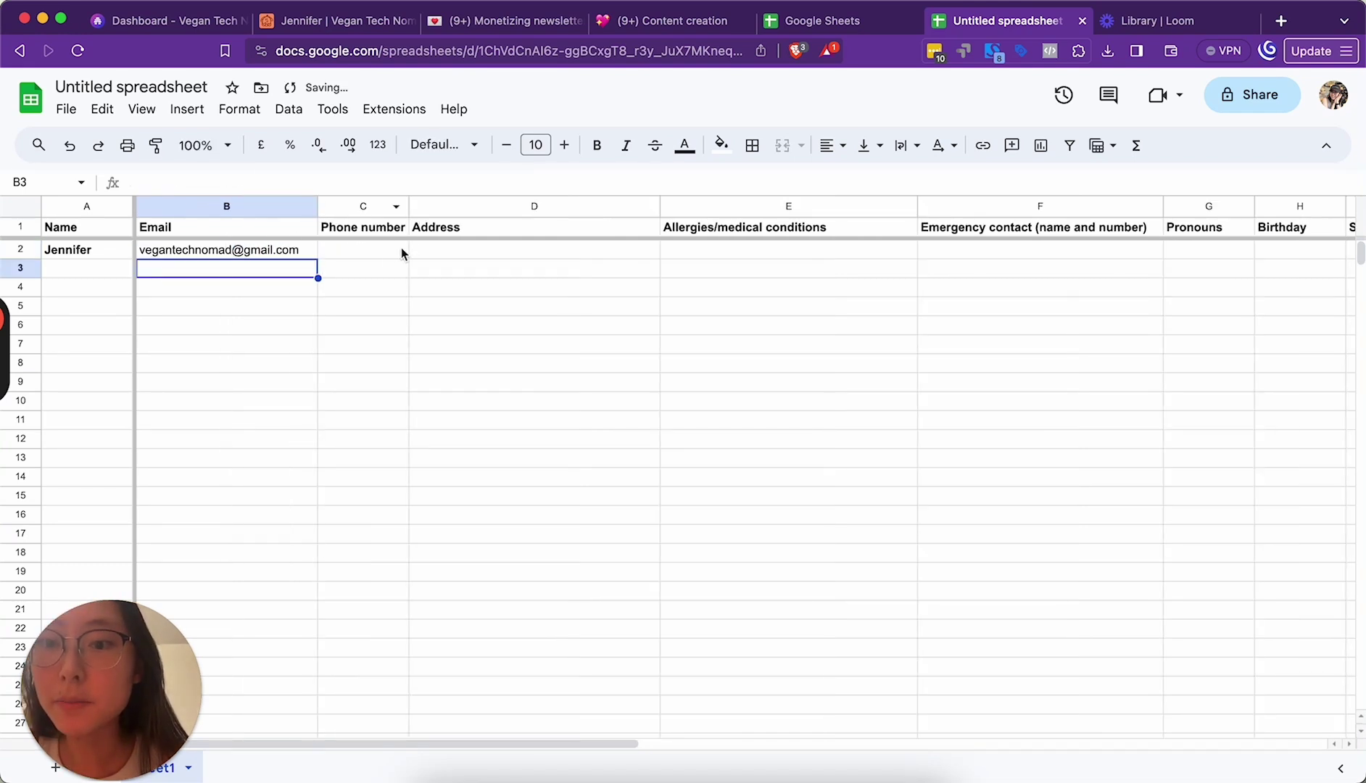
Step: Fill the phone cell with 'don't' and the address cell with 'don't dox'
click(383, 252)
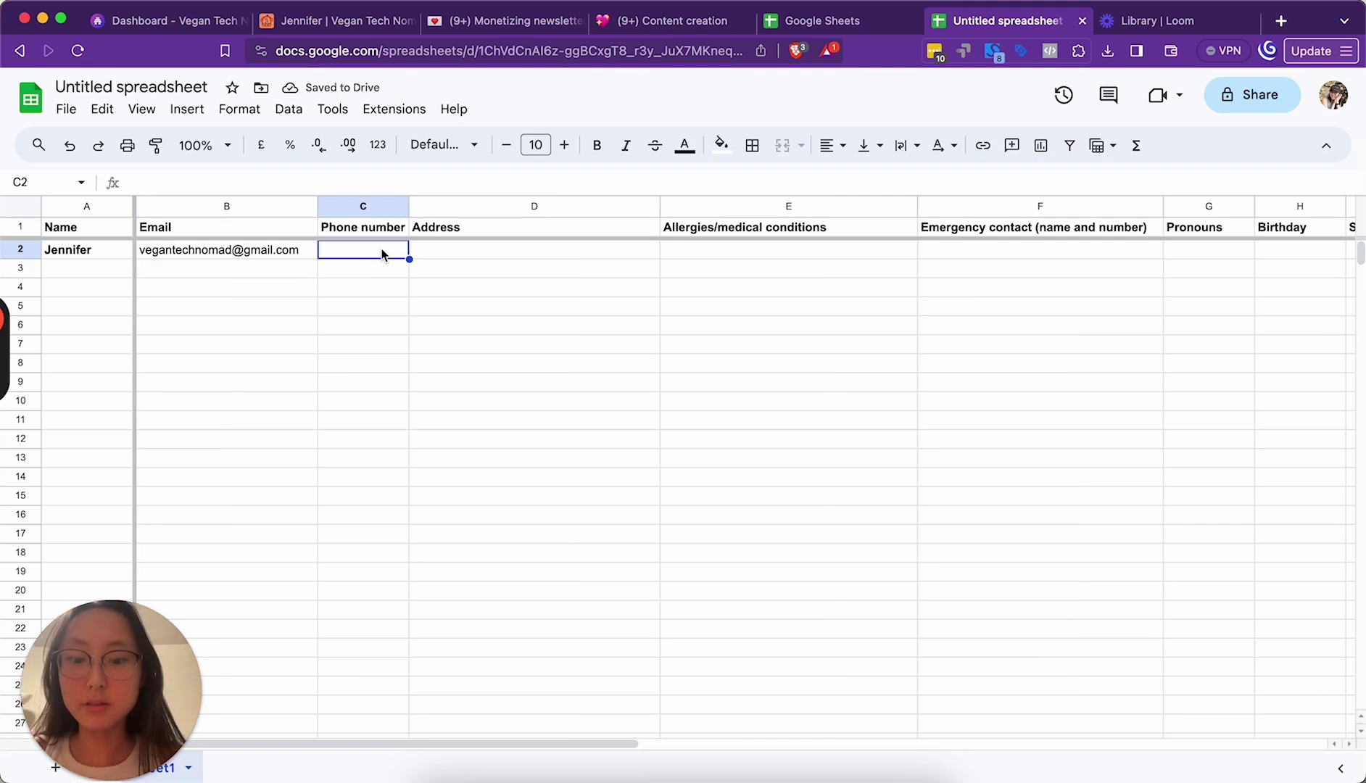
text(don't dox me)
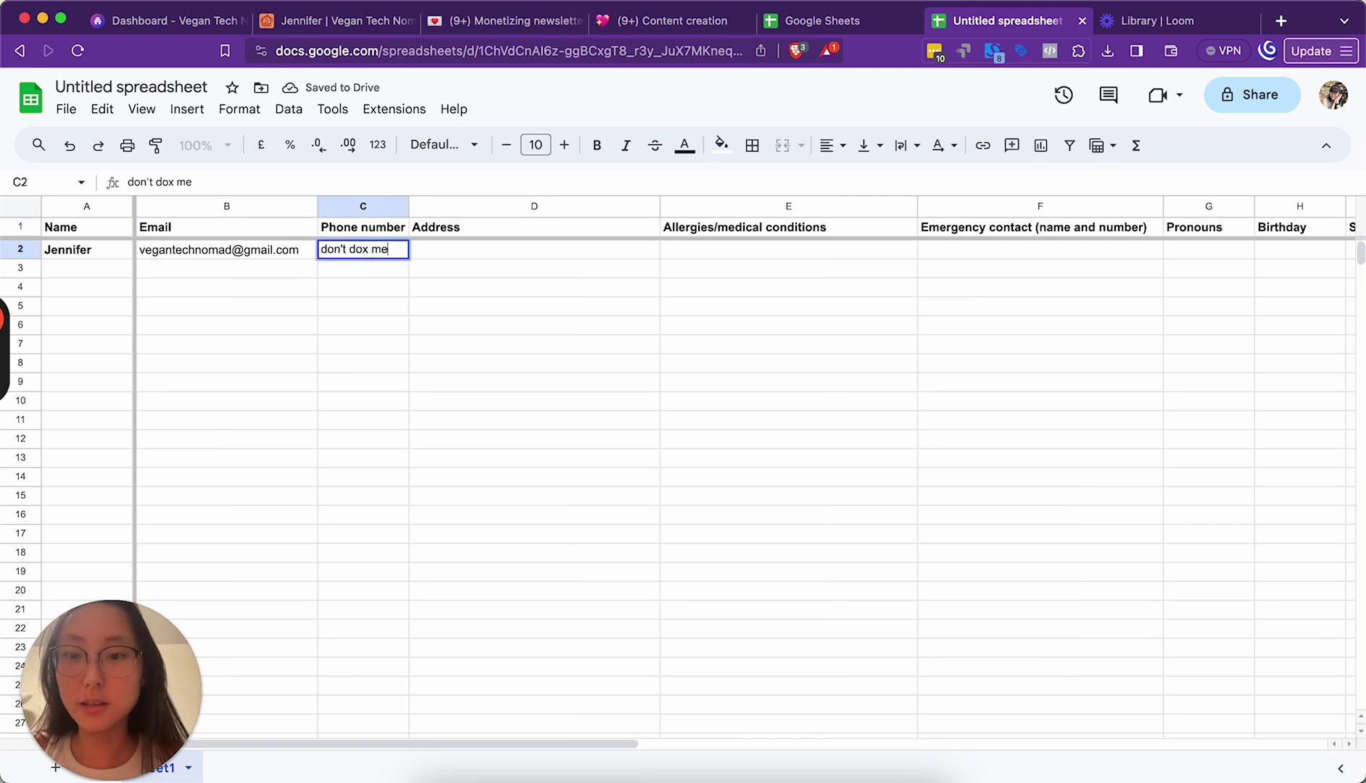
key(Tab)
text(don't dox)
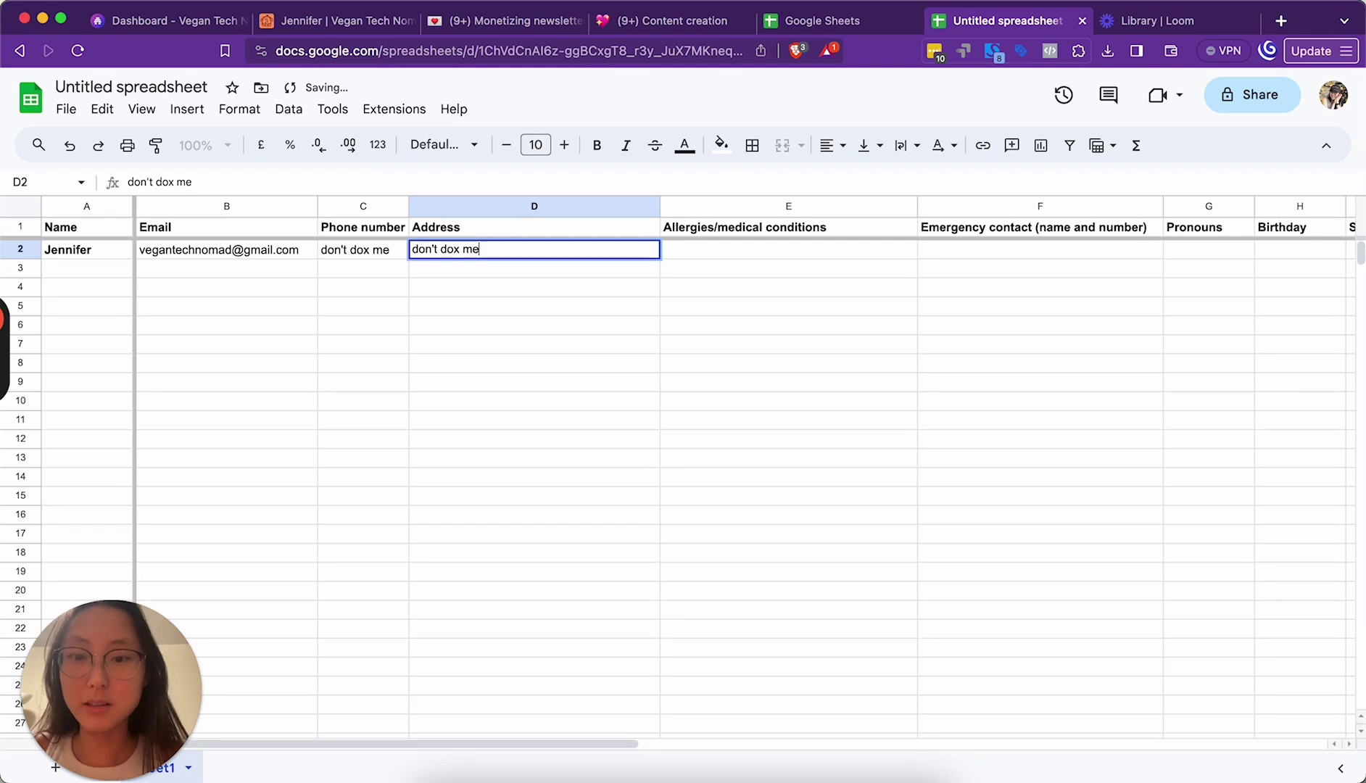
click(685, 255)
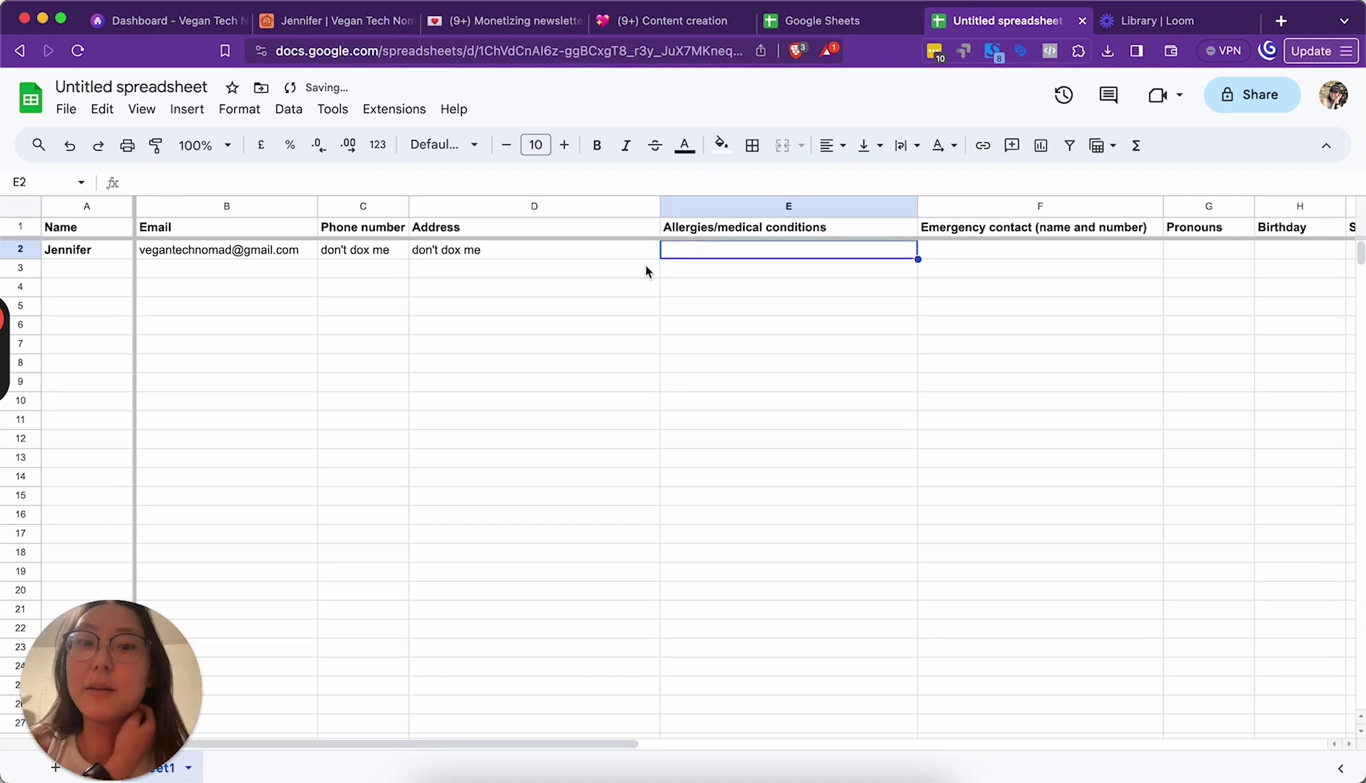
Step: Enter 'Vegan, no allergies' plus an endometriosis note in the allergies cell E2
text(vegan)
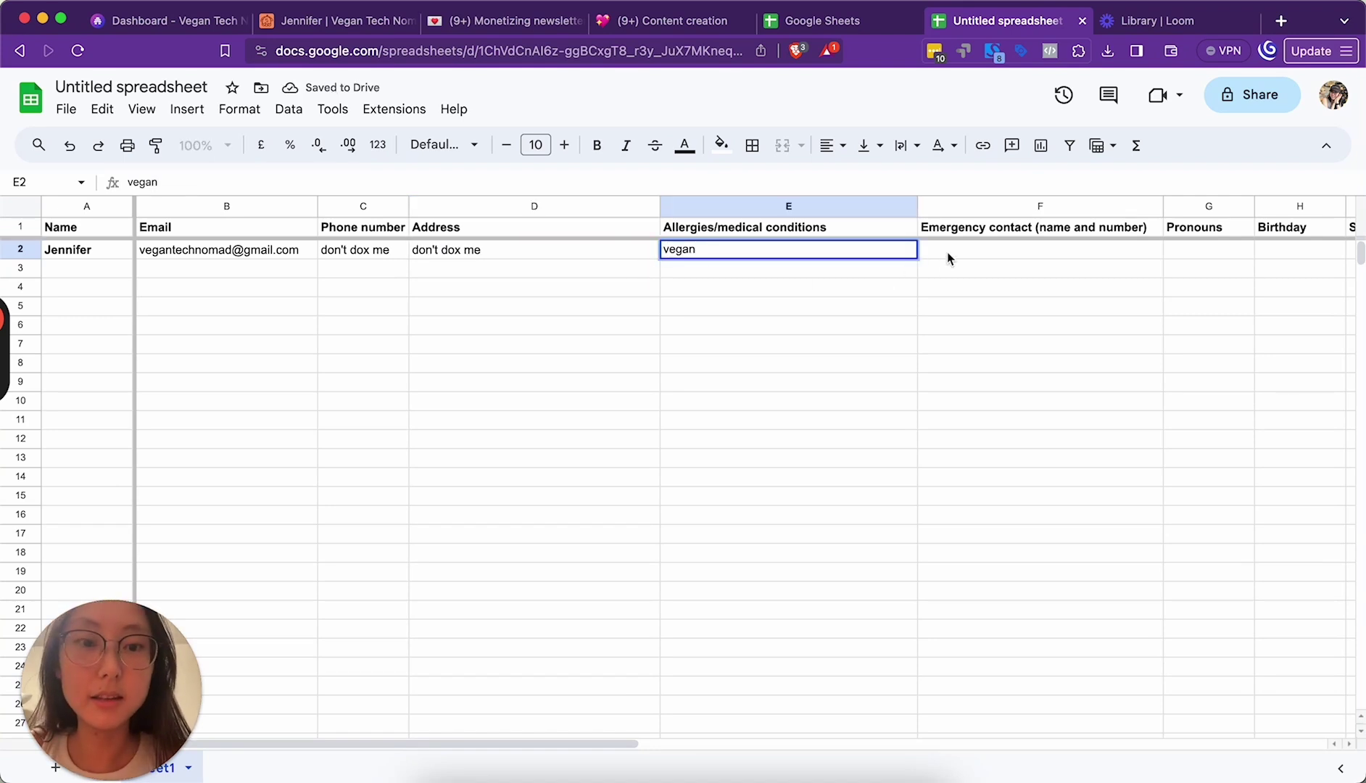
text(, no allergc)
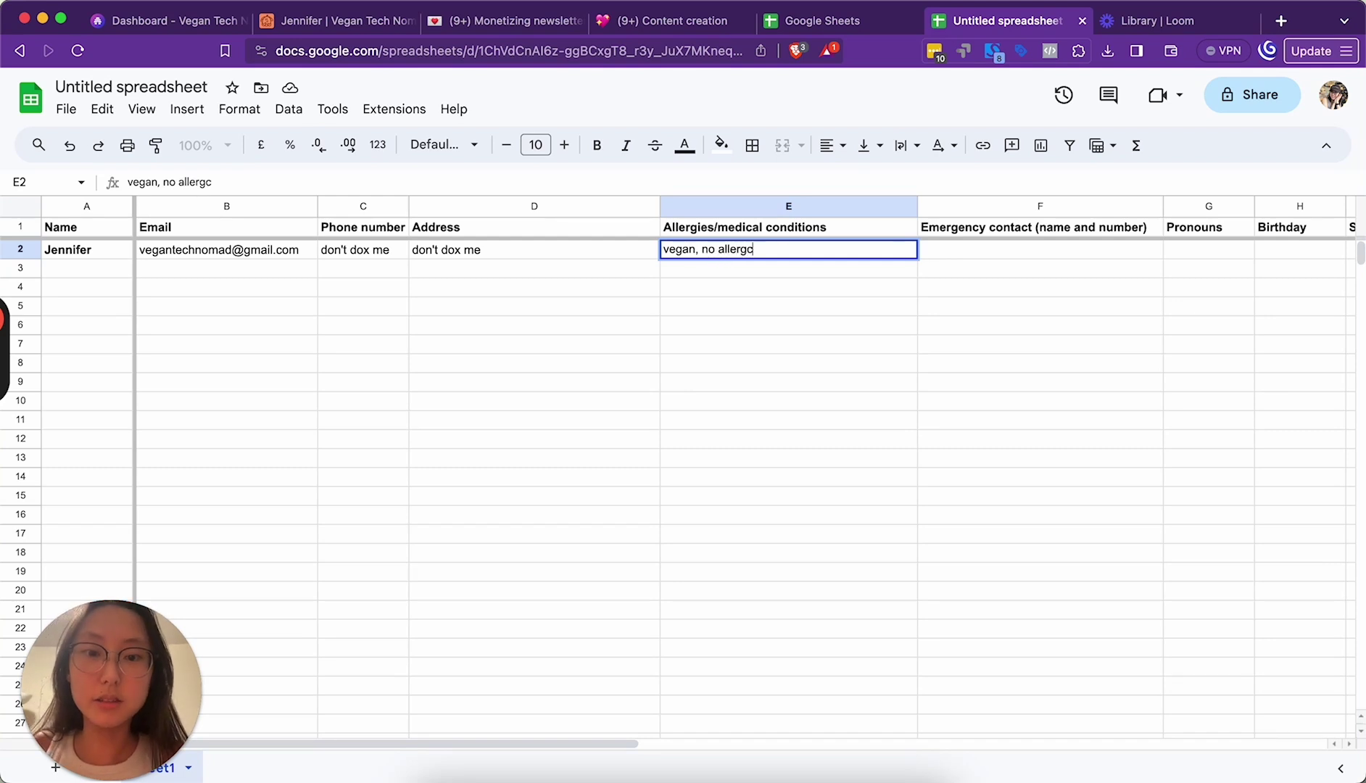
key(BackSpace)
text(ies)
key(Return)
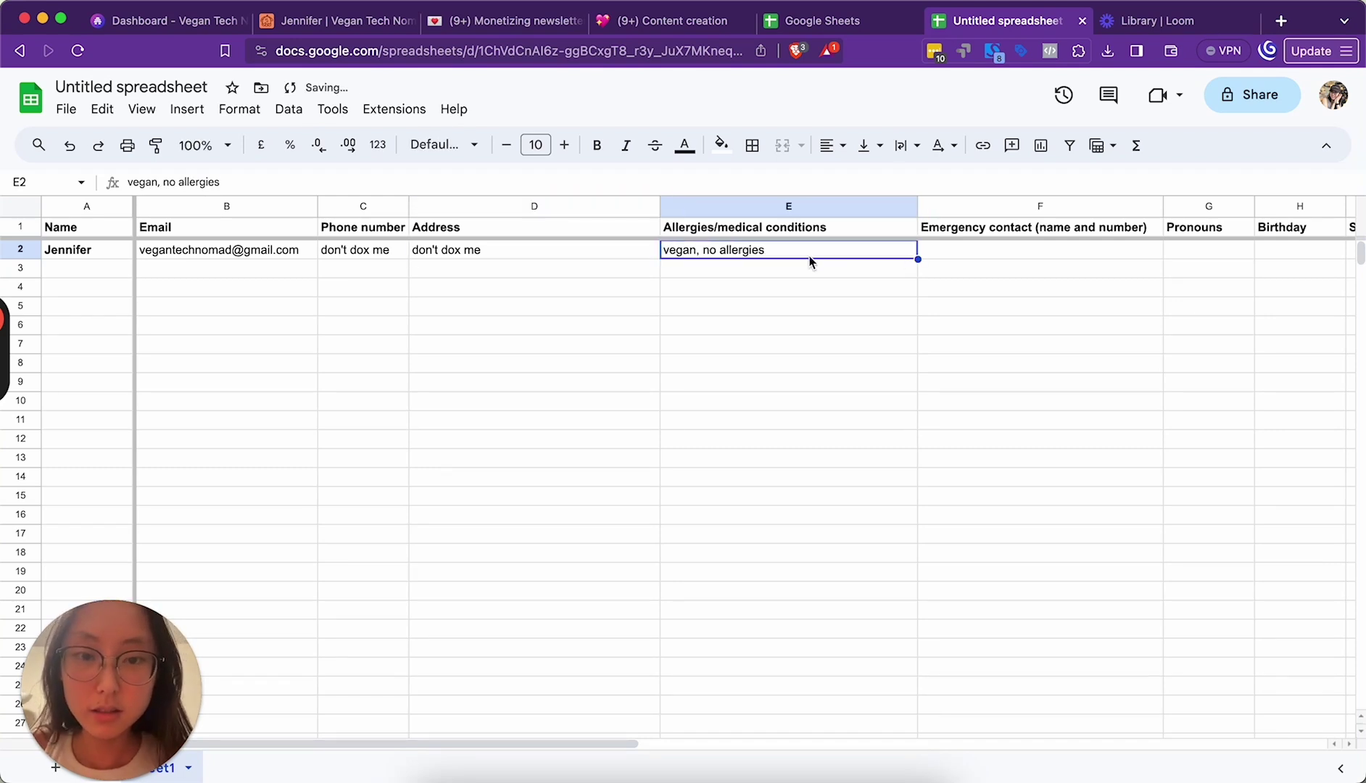
double_click(801, 255)
click(670, 250)
key(BackSpace)
text(V)
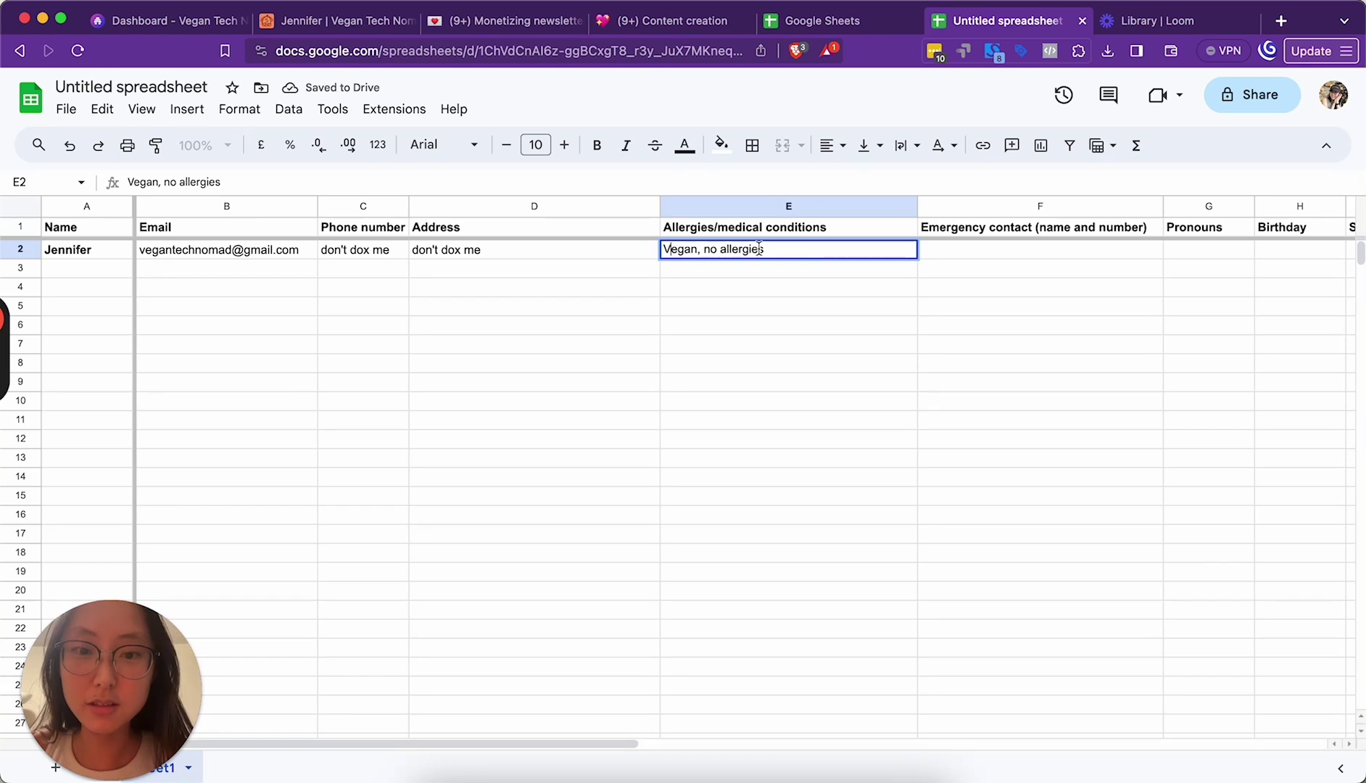
text(endometriosis)
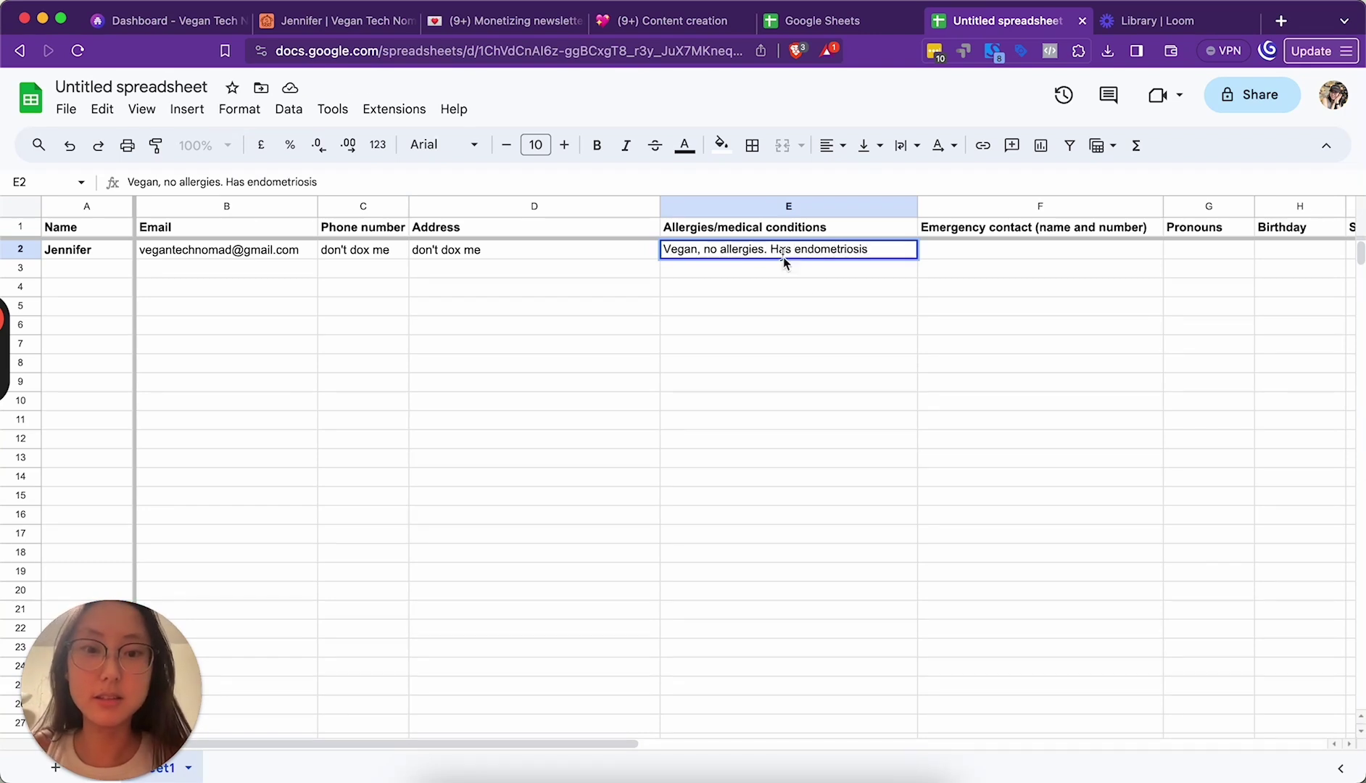
click(855, 289)
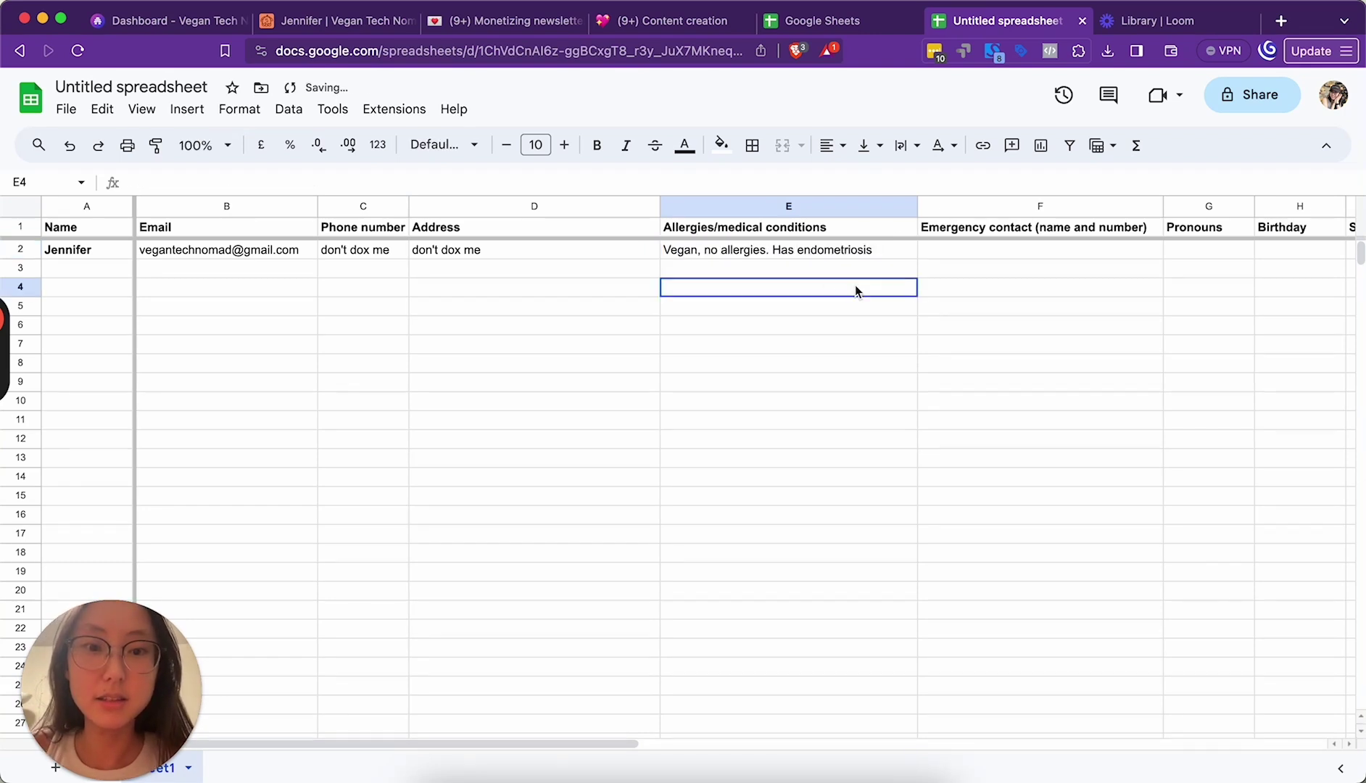
Step: Enter emergency contact 'don't dox my family', pronouns she/her, birthday Feb 20 and star sign Pisces
click(977, 253)
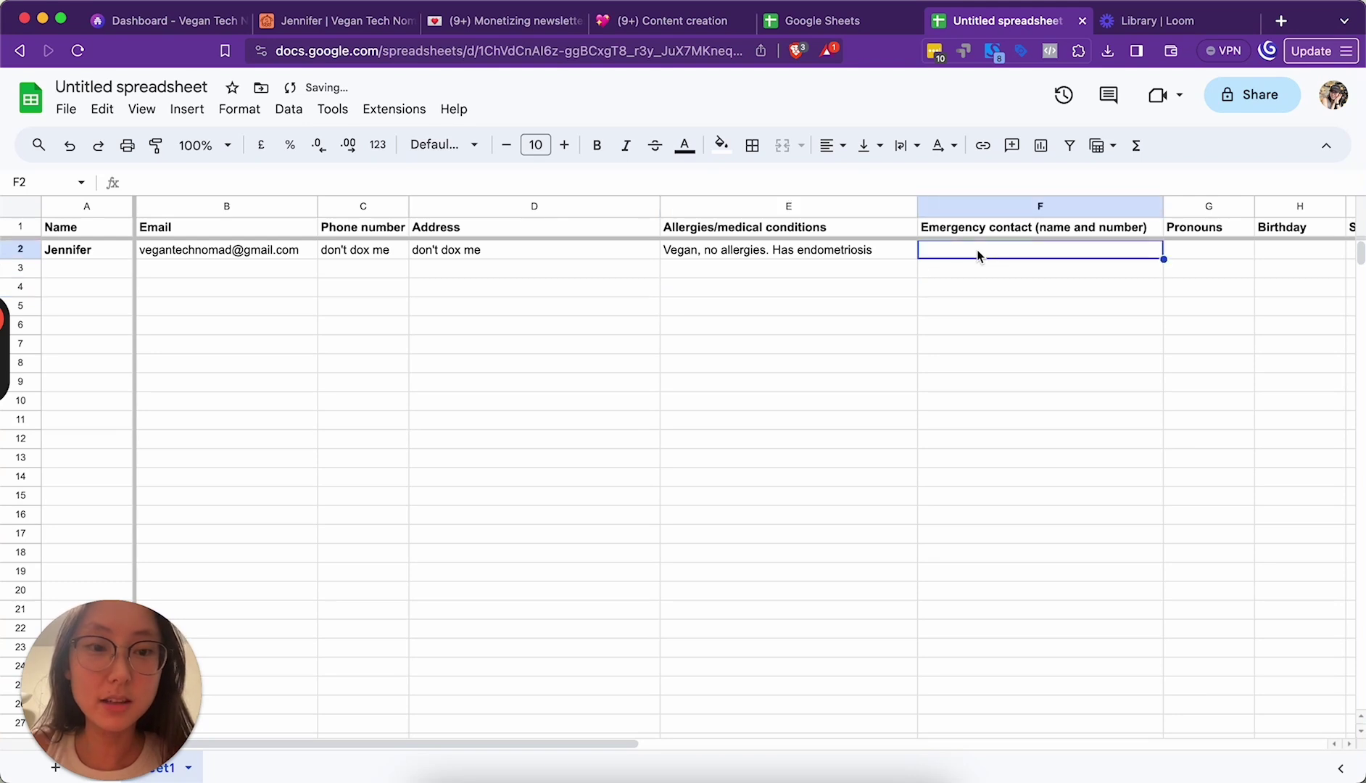
text(don't dox m)
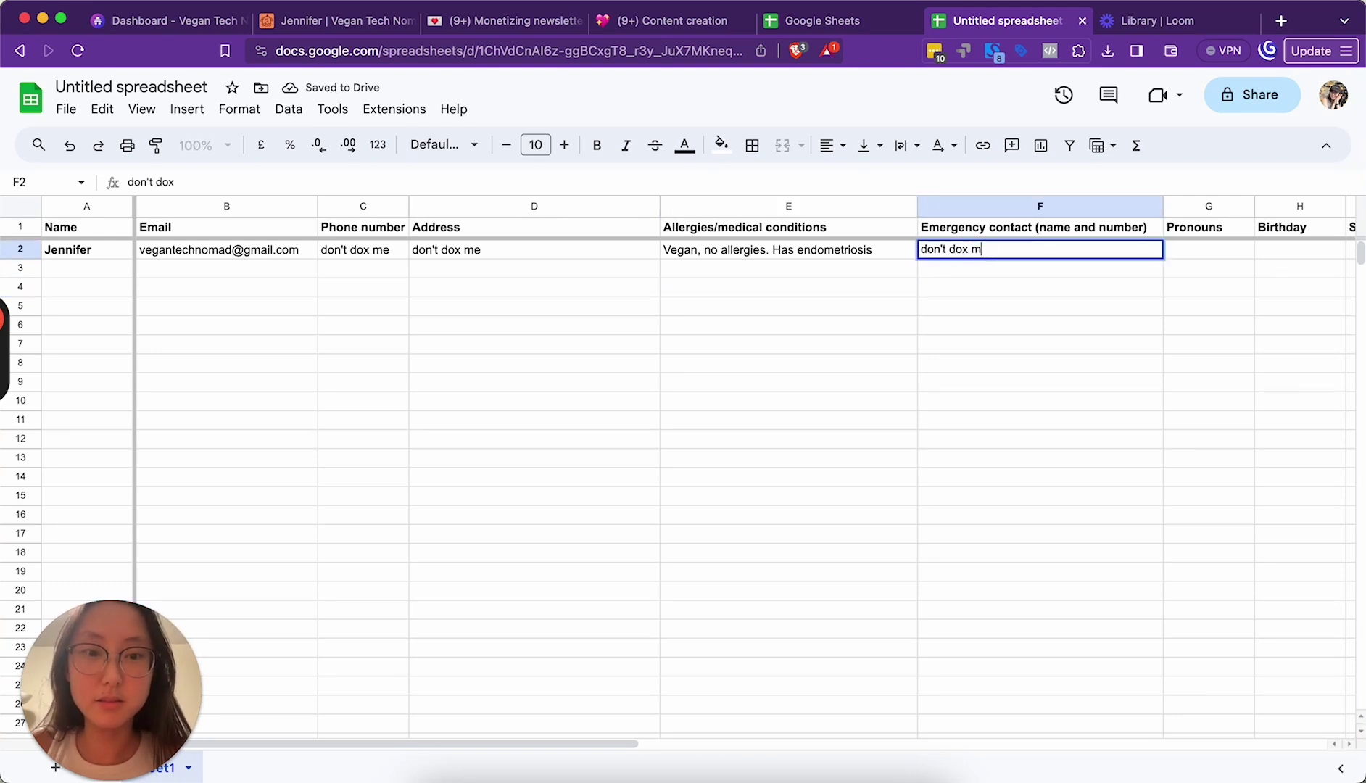
text(y family)
click(1189, 249)
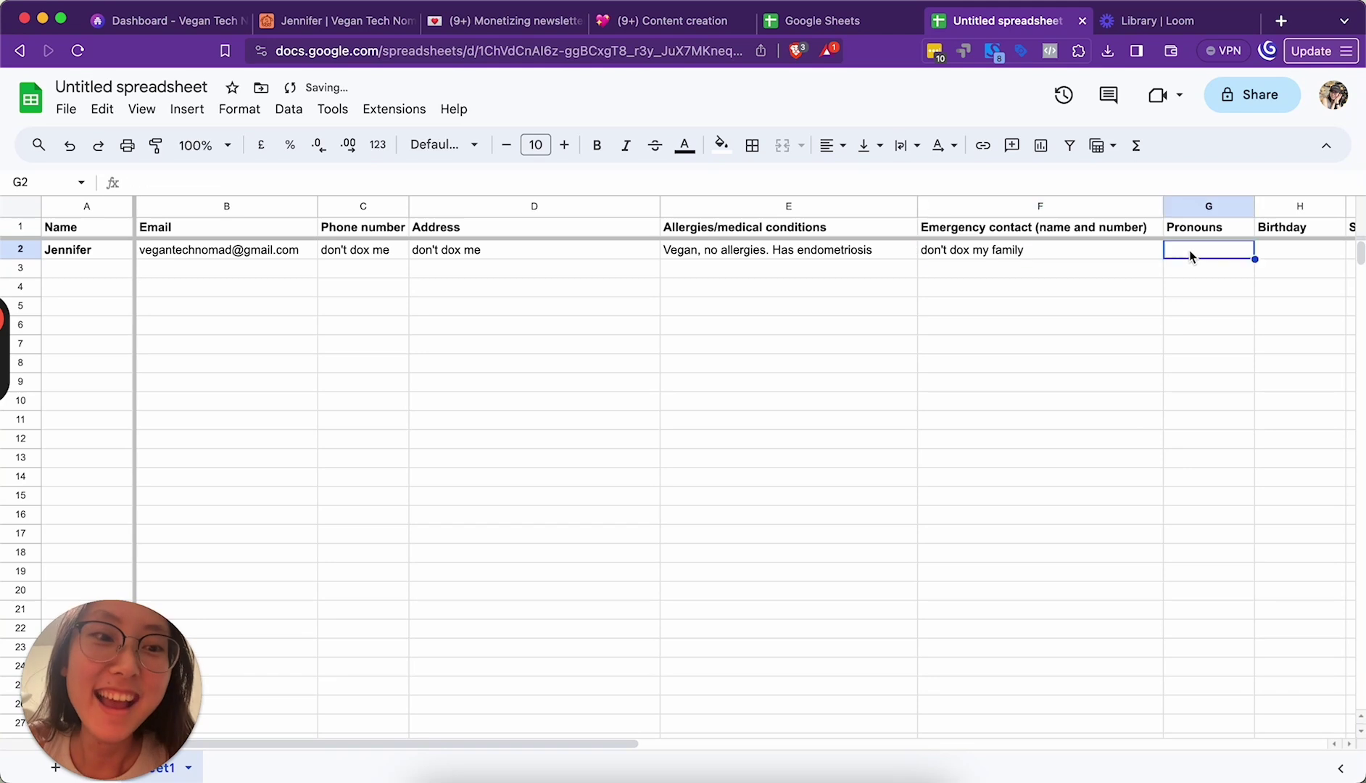
scroll(1189, 249, right, 2)
text(she/s)
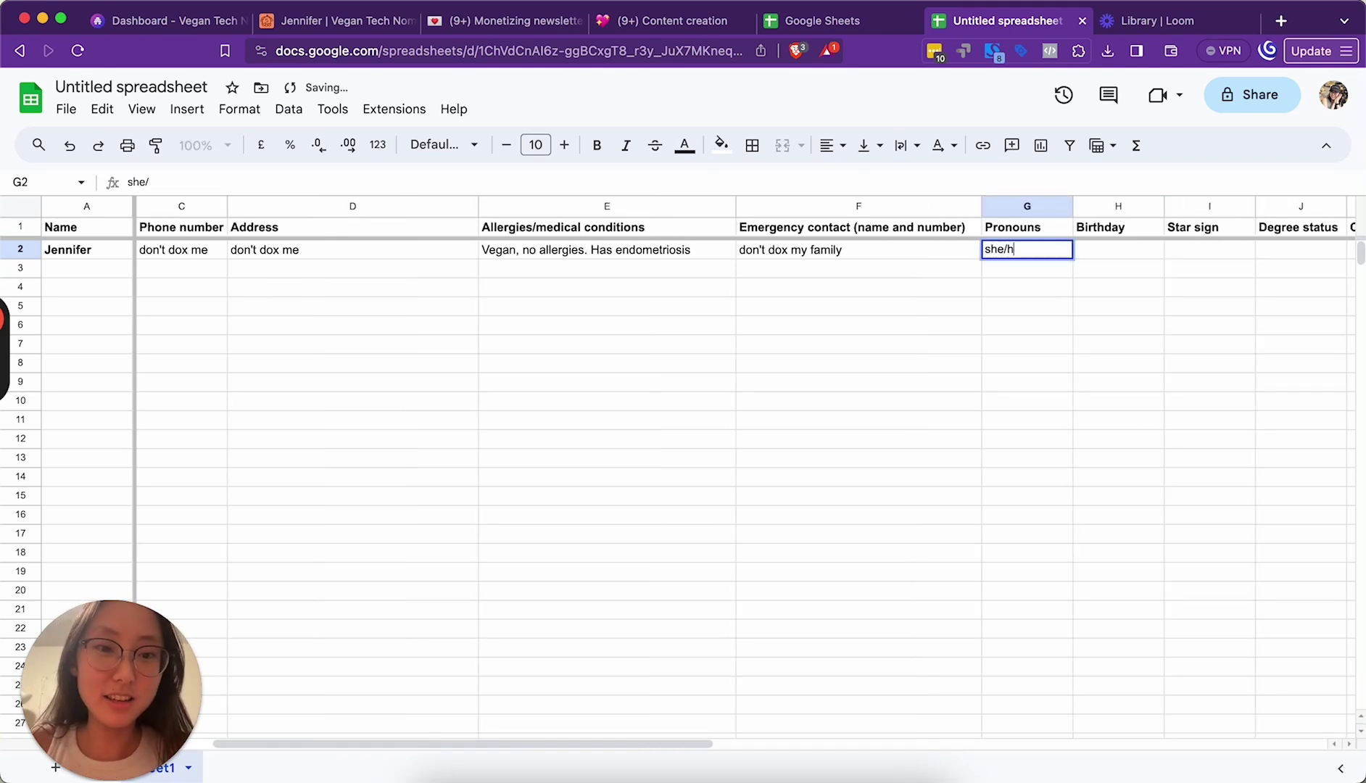
text(er)
click(1122, 249)
text(Feb 20)
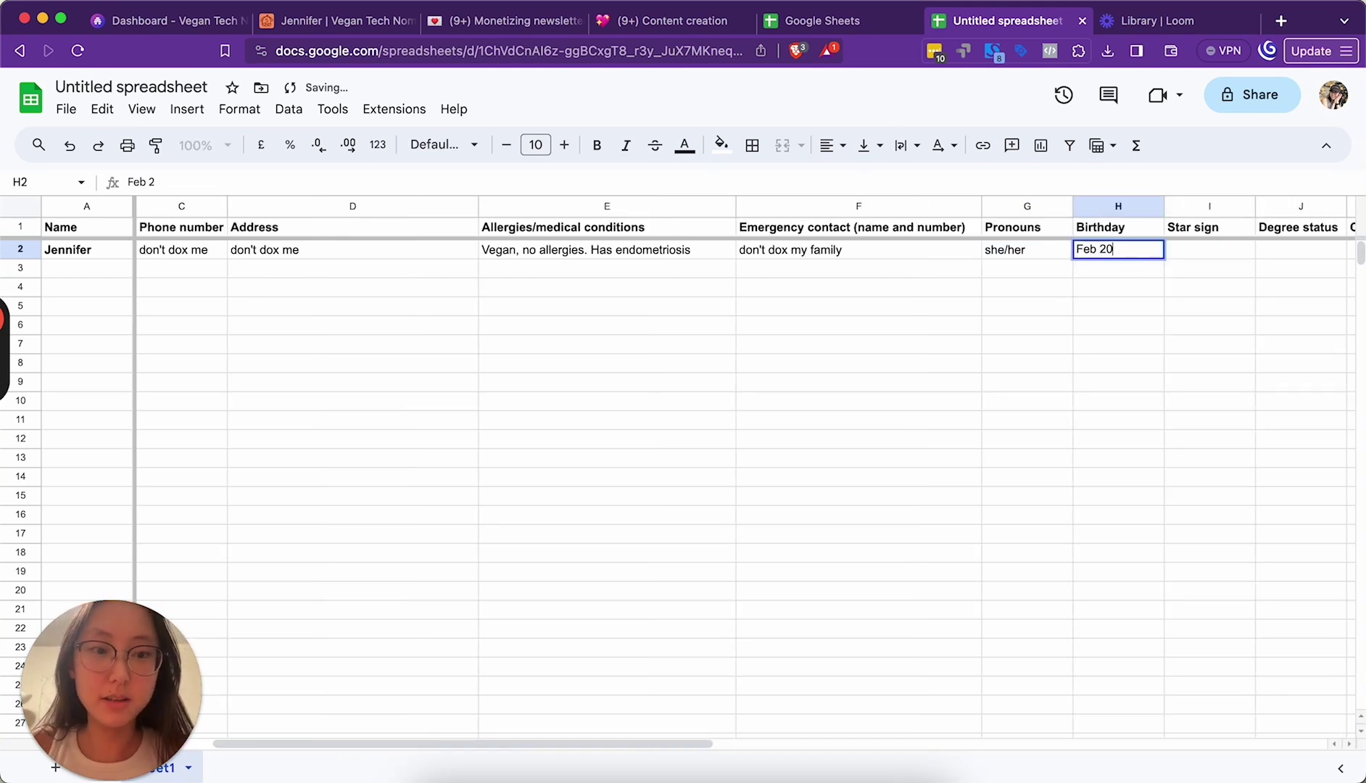
click(1203, 254)
text(Pisces)
click(1292, 252)
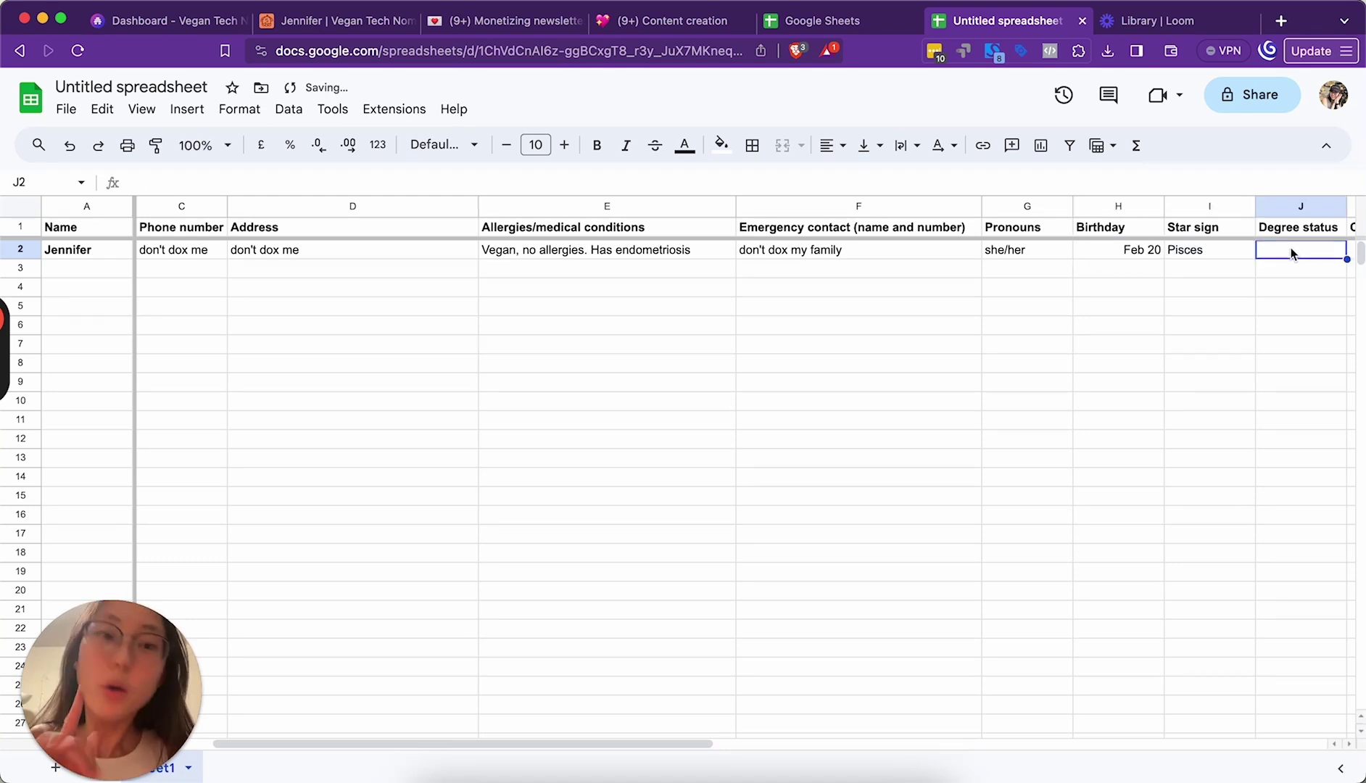
Step: Insert a new MBTI type column in J and enter ENFP for the sample friend
click(1108, 208)
right_click(1108, 209)
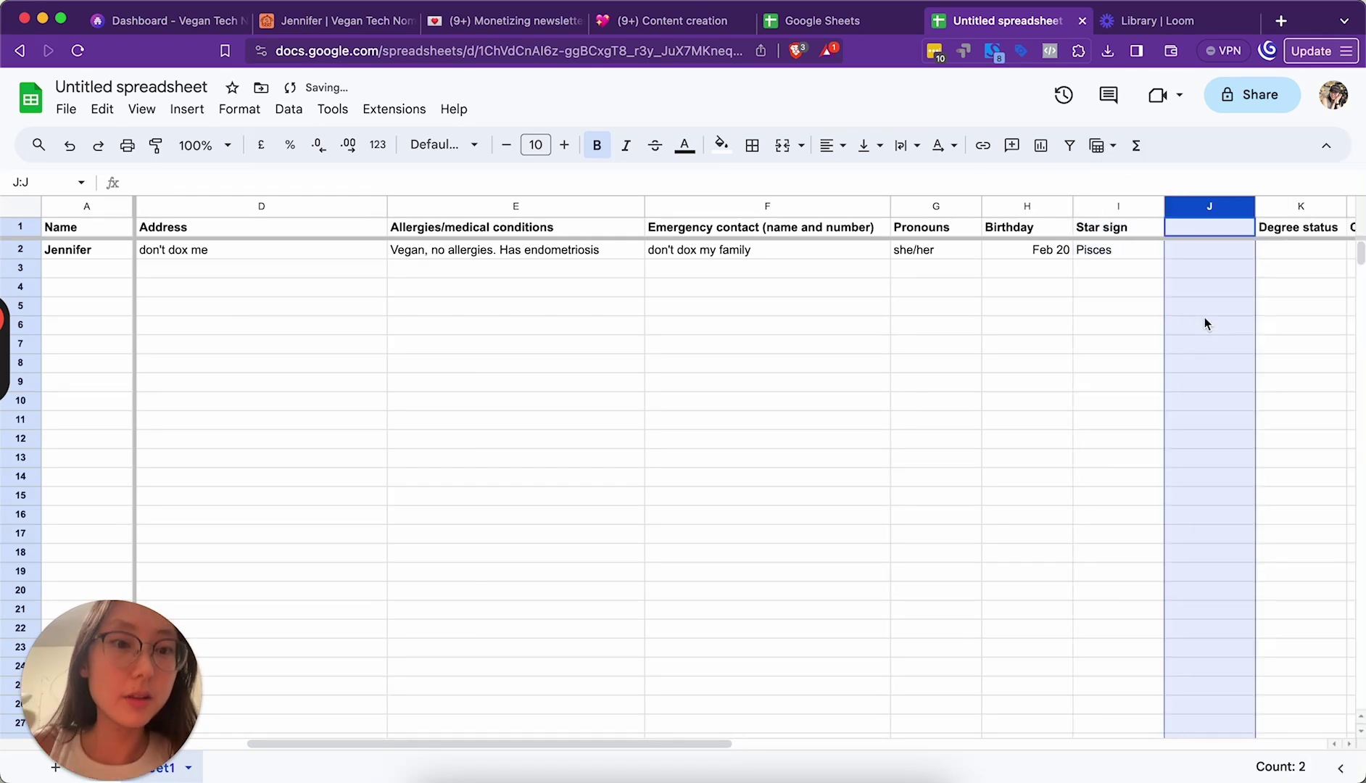
click(1202, 227)
text(MBTI ty)
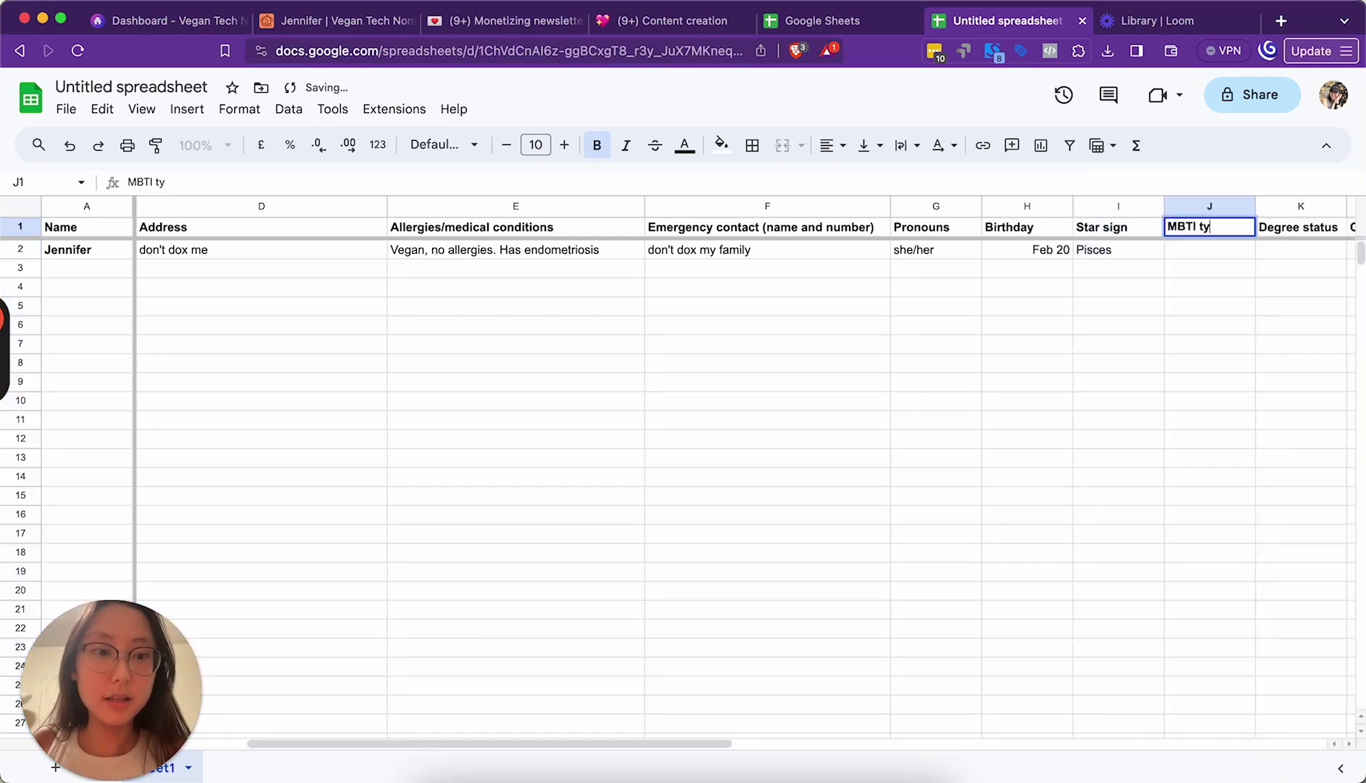
text(pe)
click(1223, 251)
text(EN)
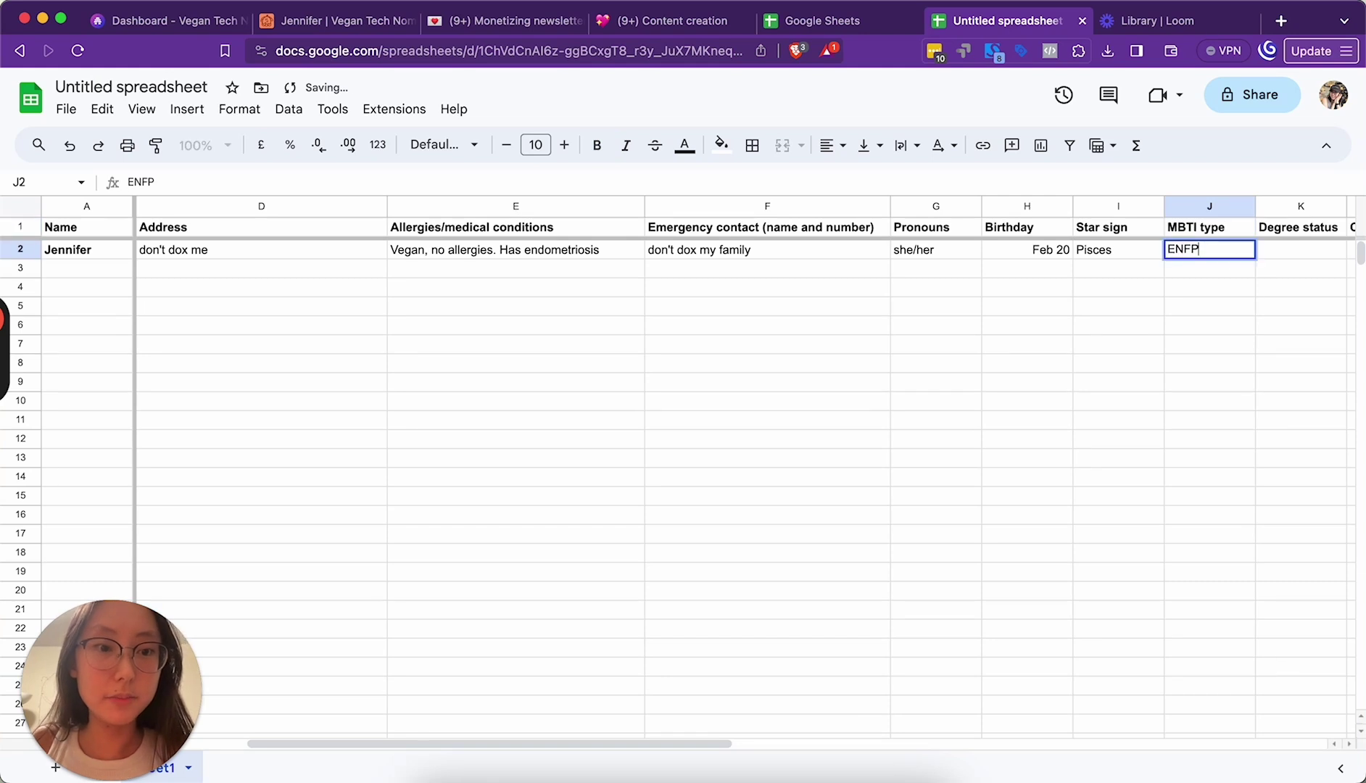
text(FP)
click(1310, 260)
Step: Enter Graduated, Growth Marketer and 'No (menace on the road)' for degree, career and driving
scroll(1310, 260, right, 5)
text(Graduated)
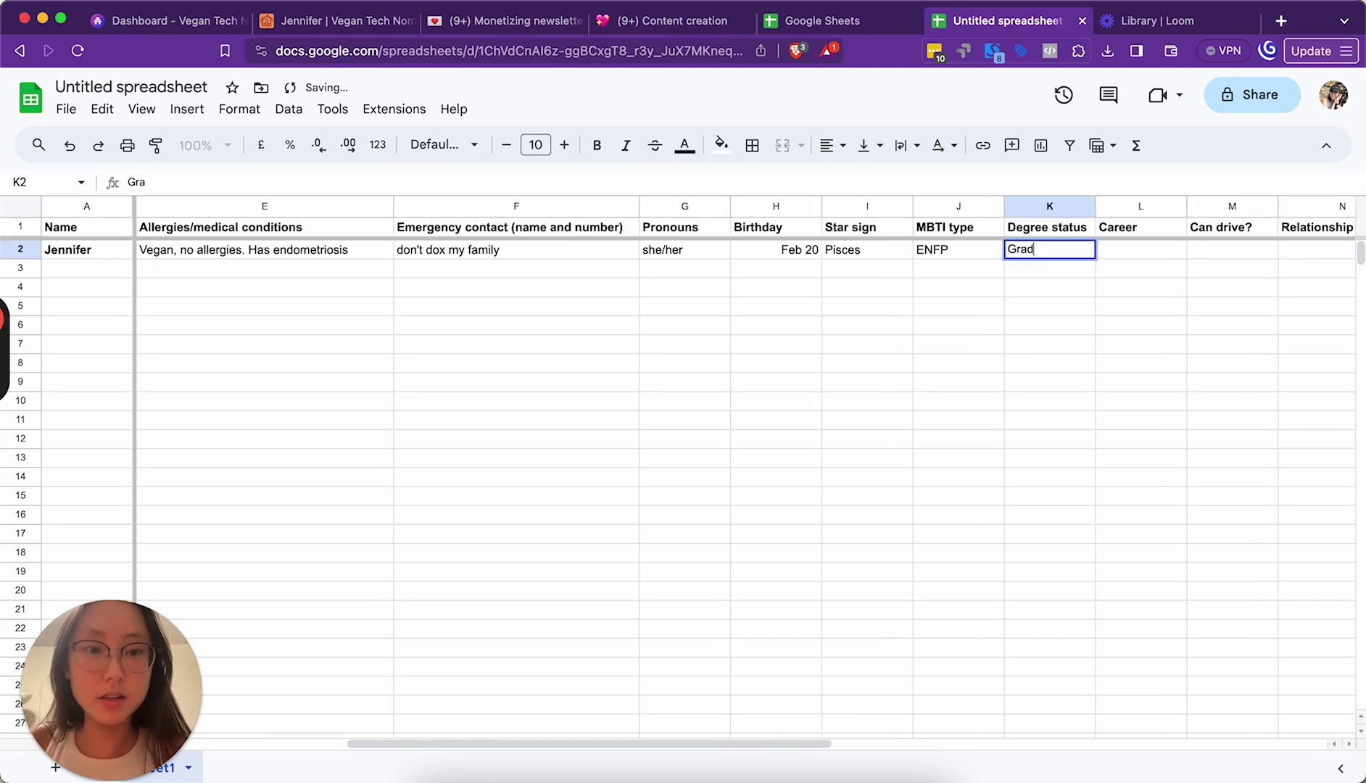
click(1166, 254)
text(Growth Marketer)
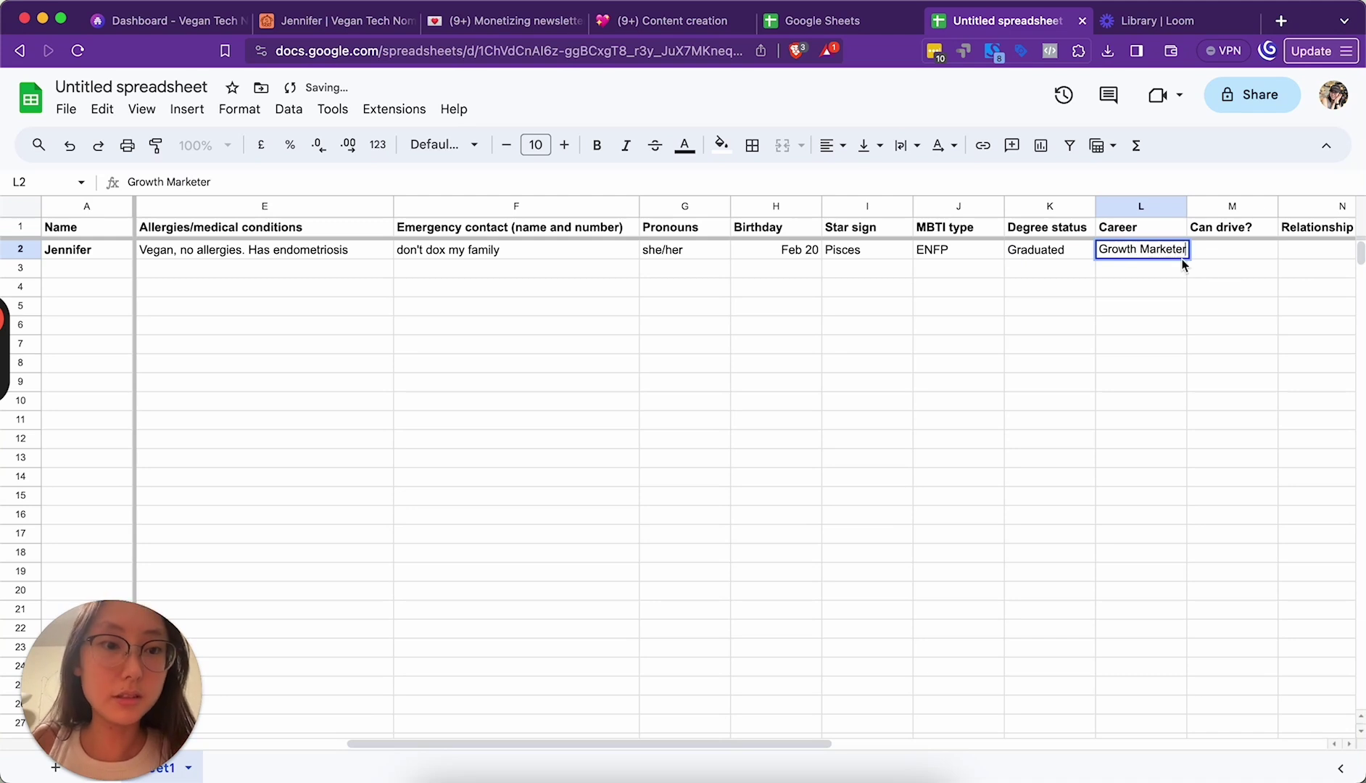
click(1215, 254)
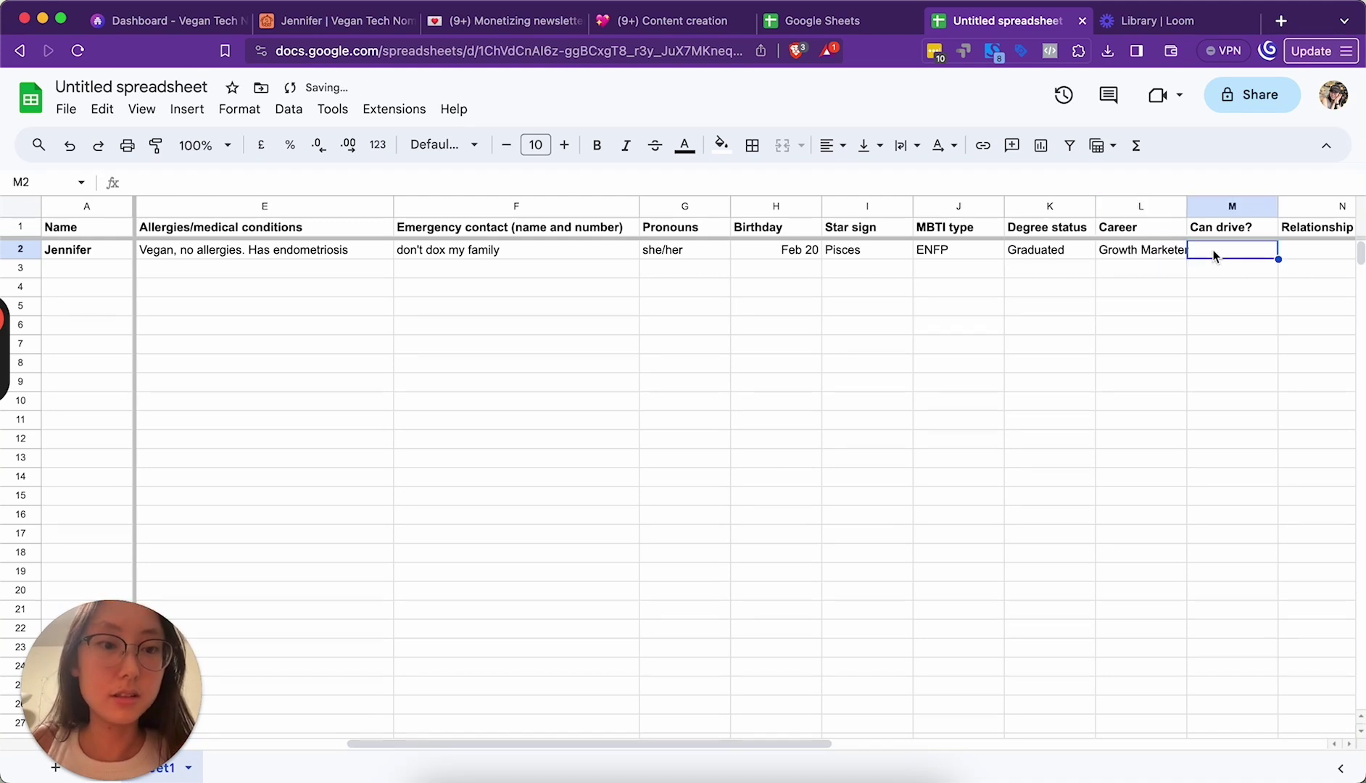
drag(1187, 207, 1203, 207)
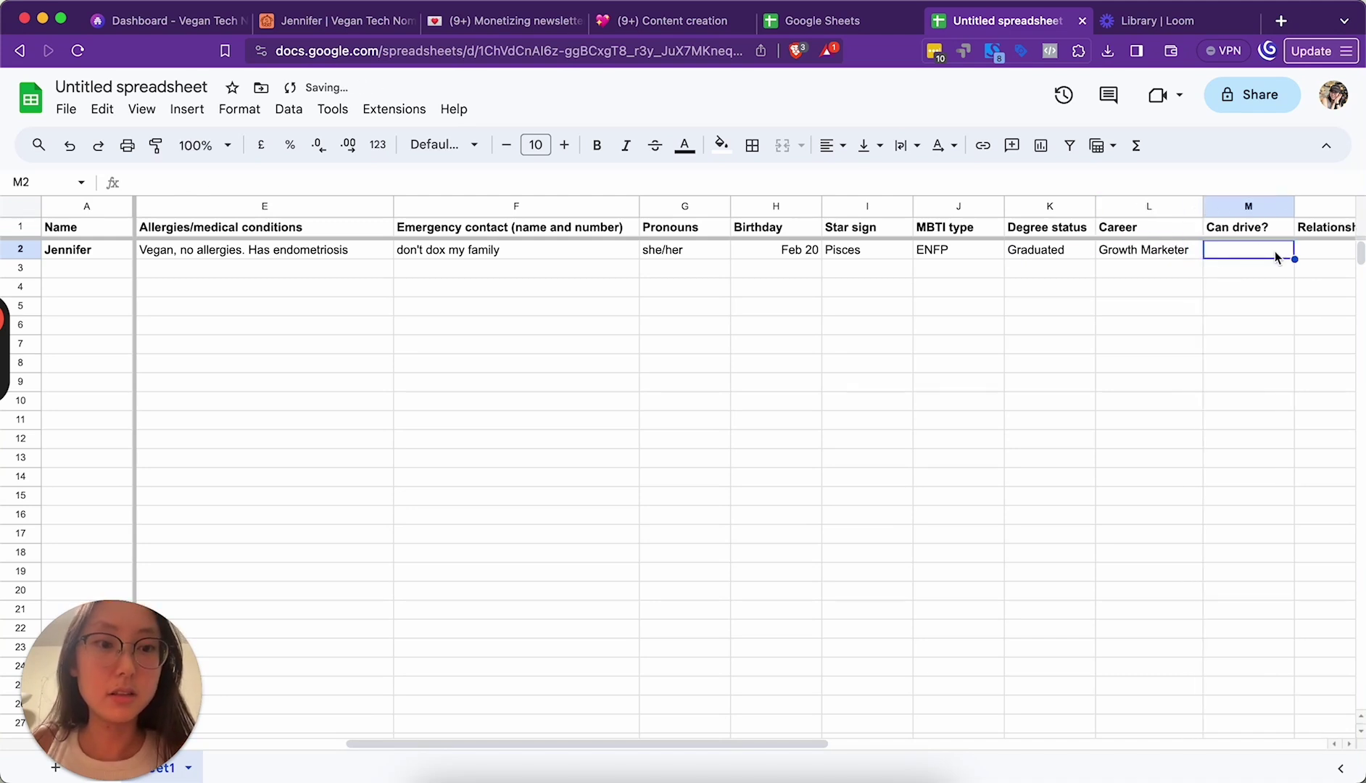
text(No (mena)
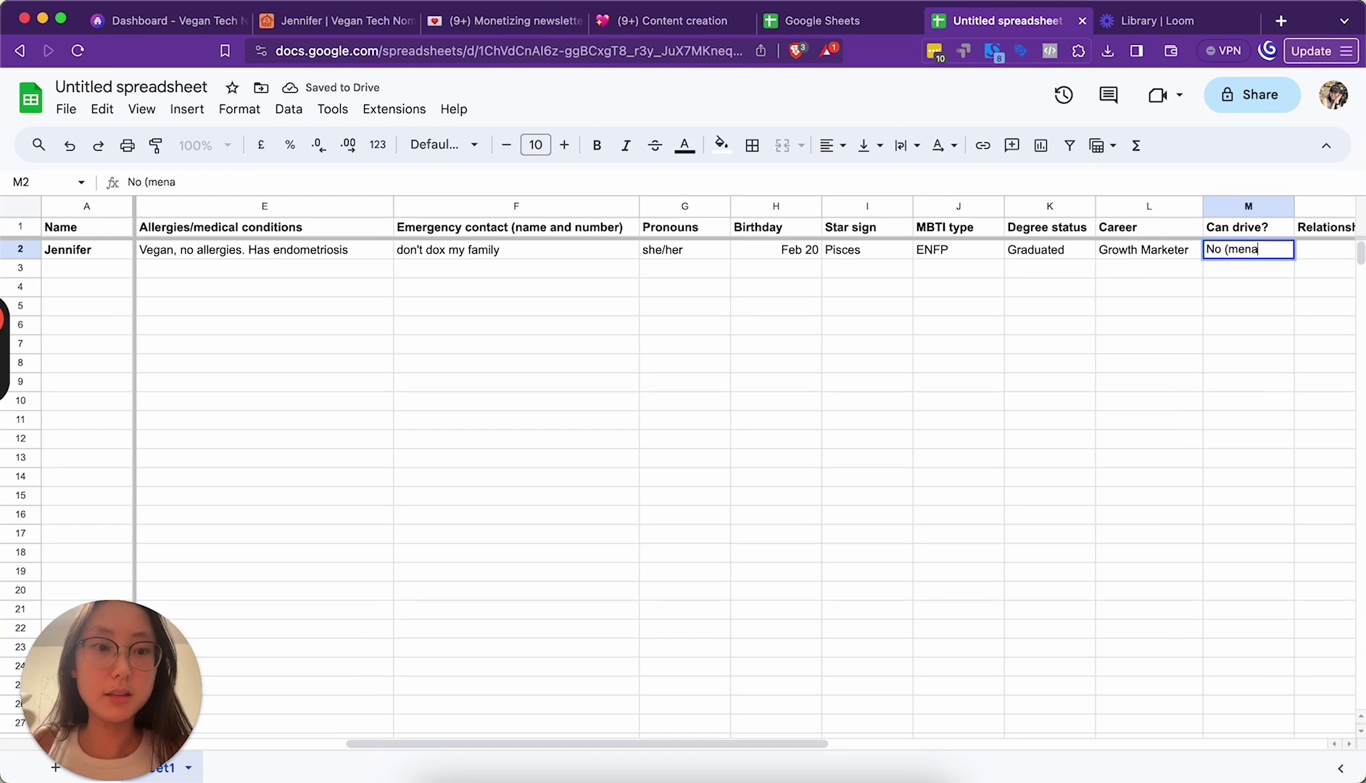
text(ce on the road))
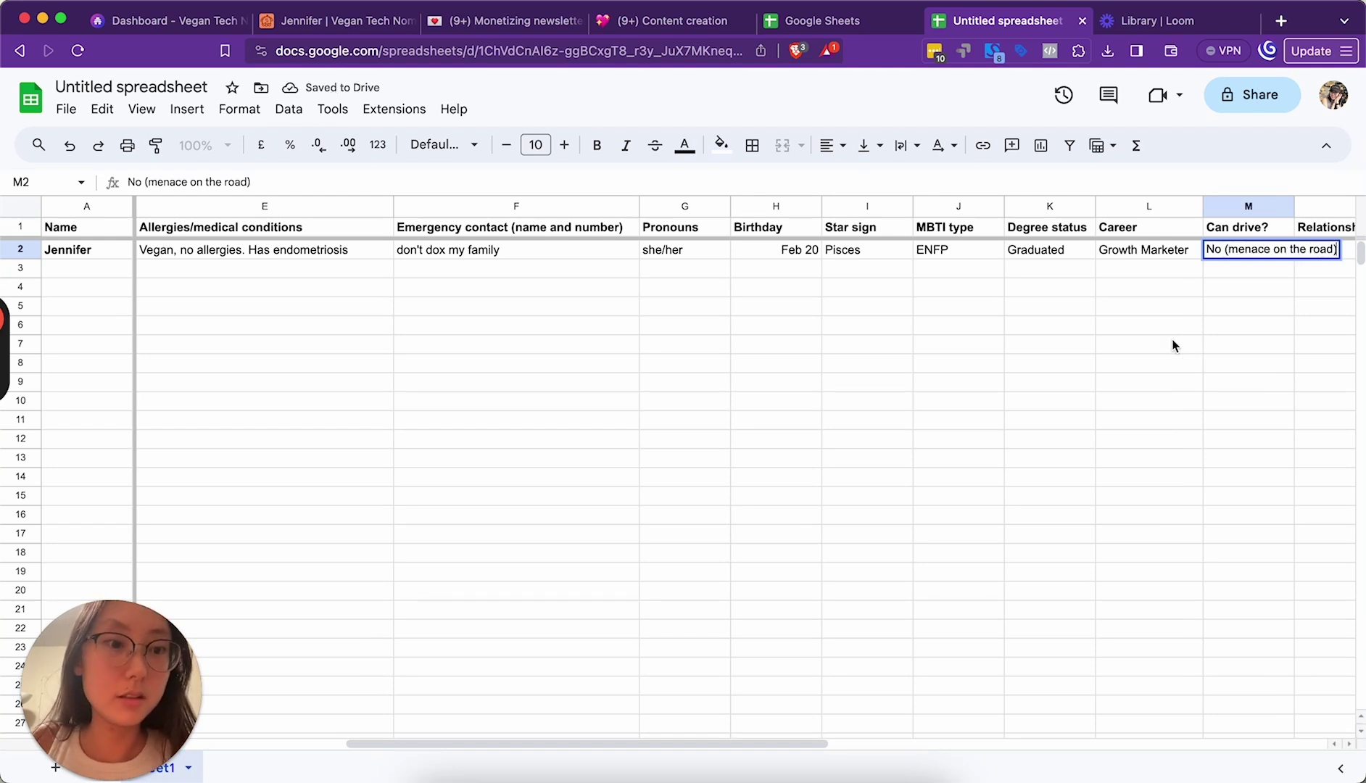
key(Return)
Step: Set Relationship status to 'Emotionally available (too attached to spreadsheets)' and widen columns M and N
scroll(1095, 263, right, 5)
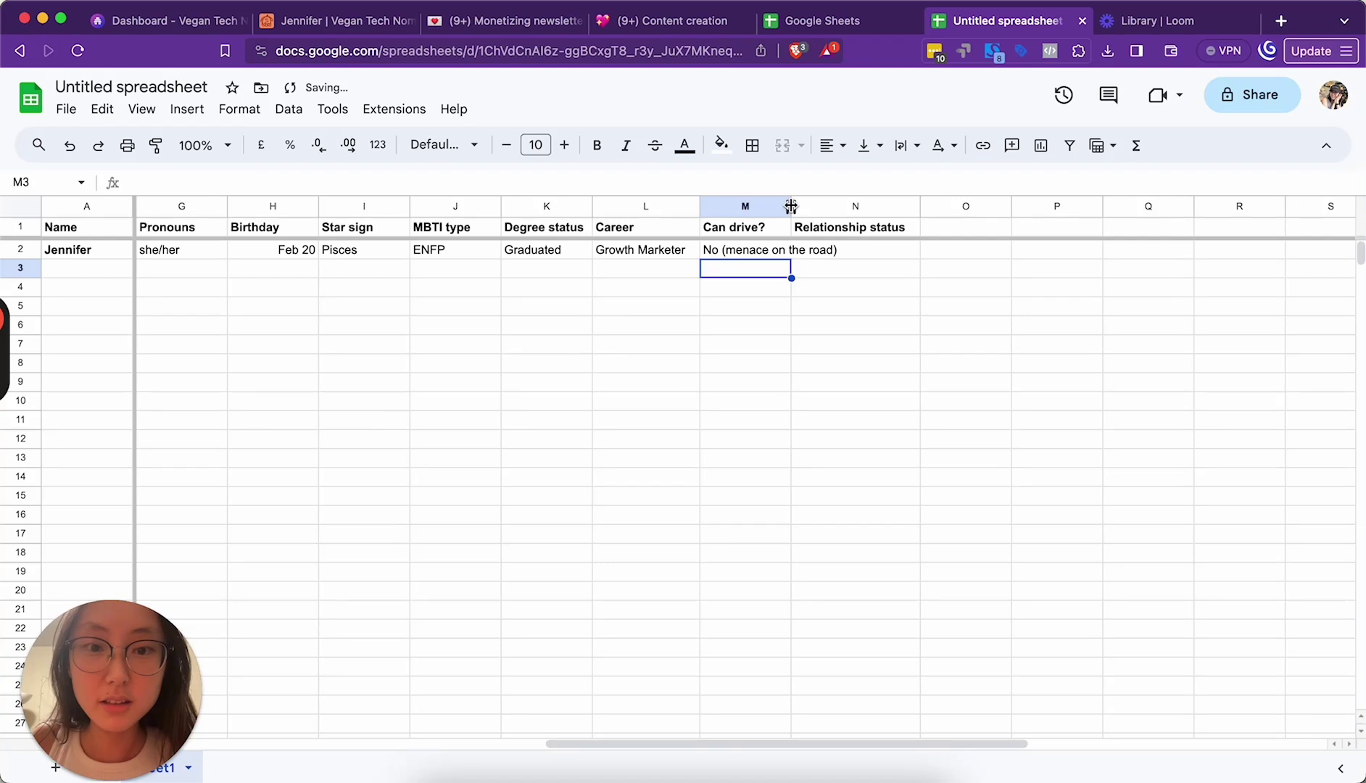
drag(791, 207, 851, 207)
click(919, 248)
text(Em)
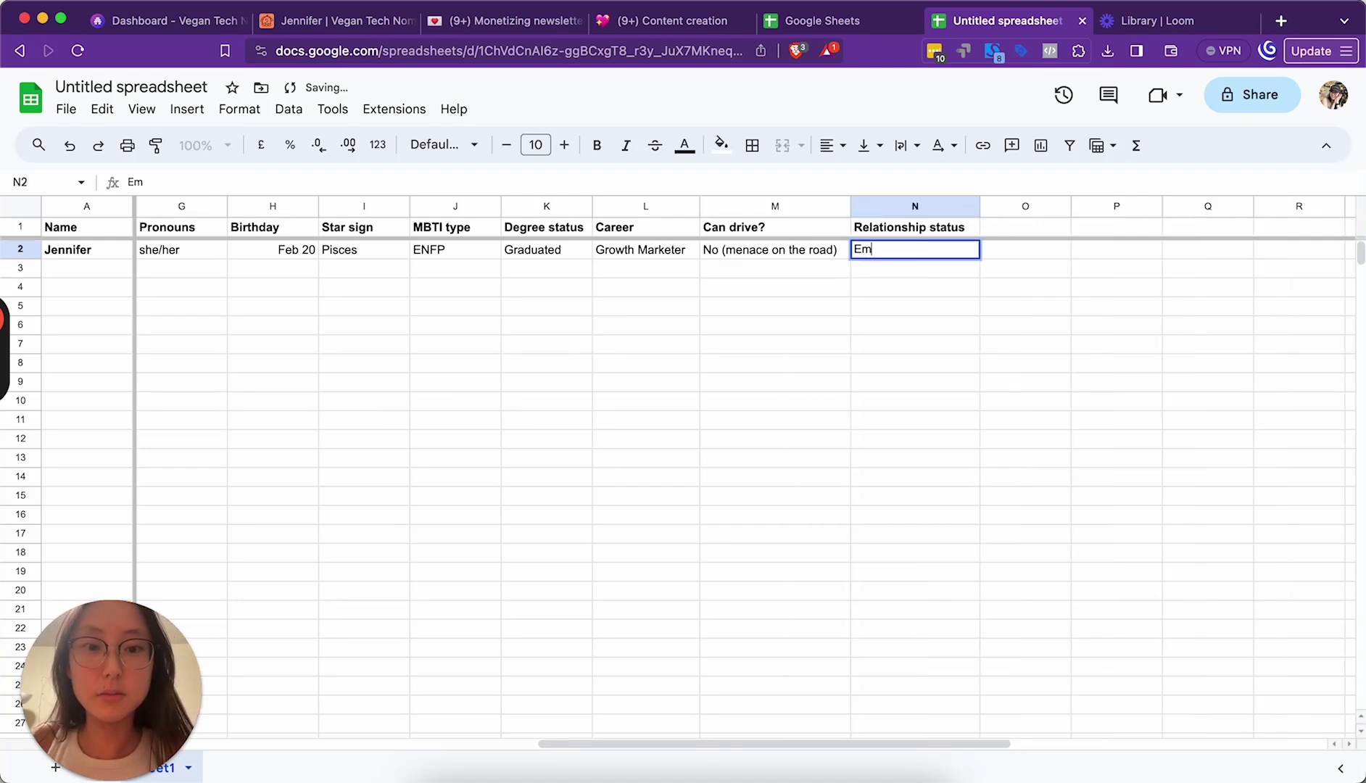
text(otionally availabl)
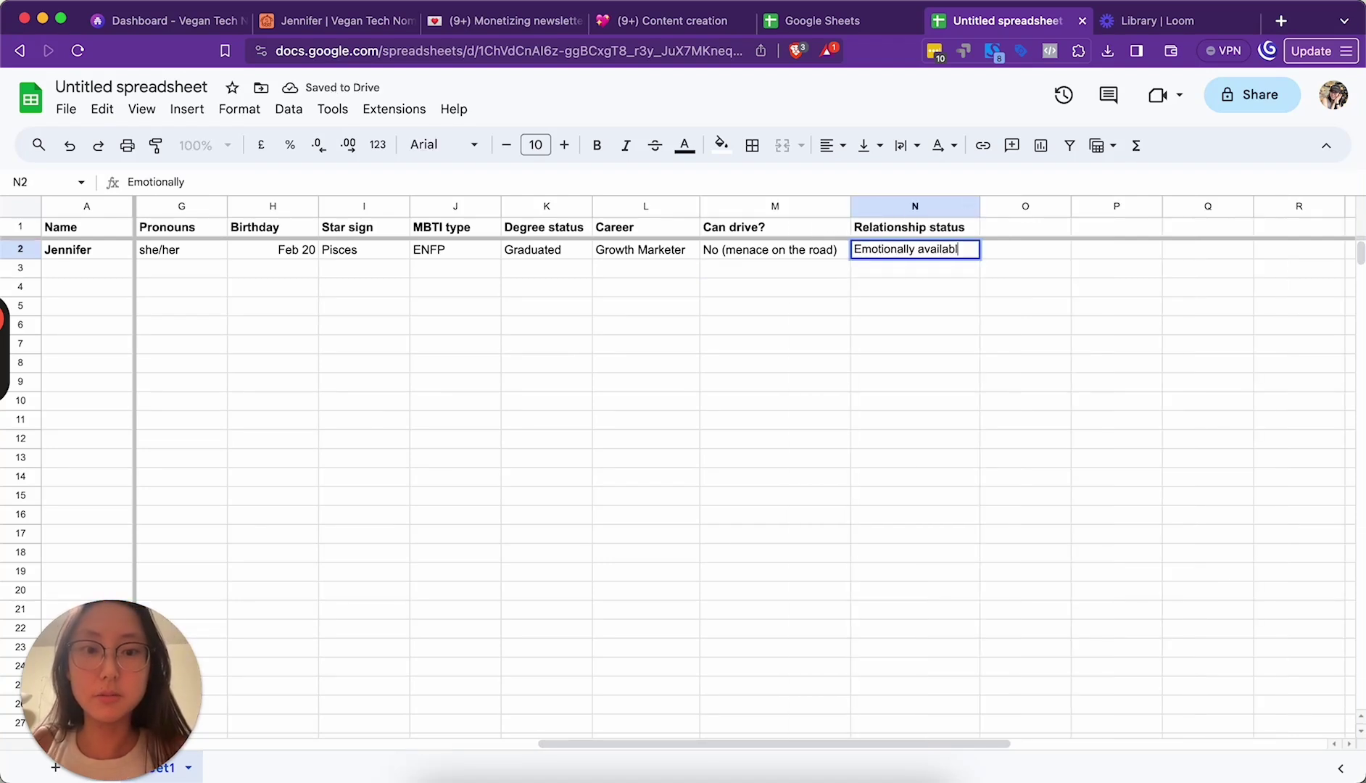
text(e (too attac)
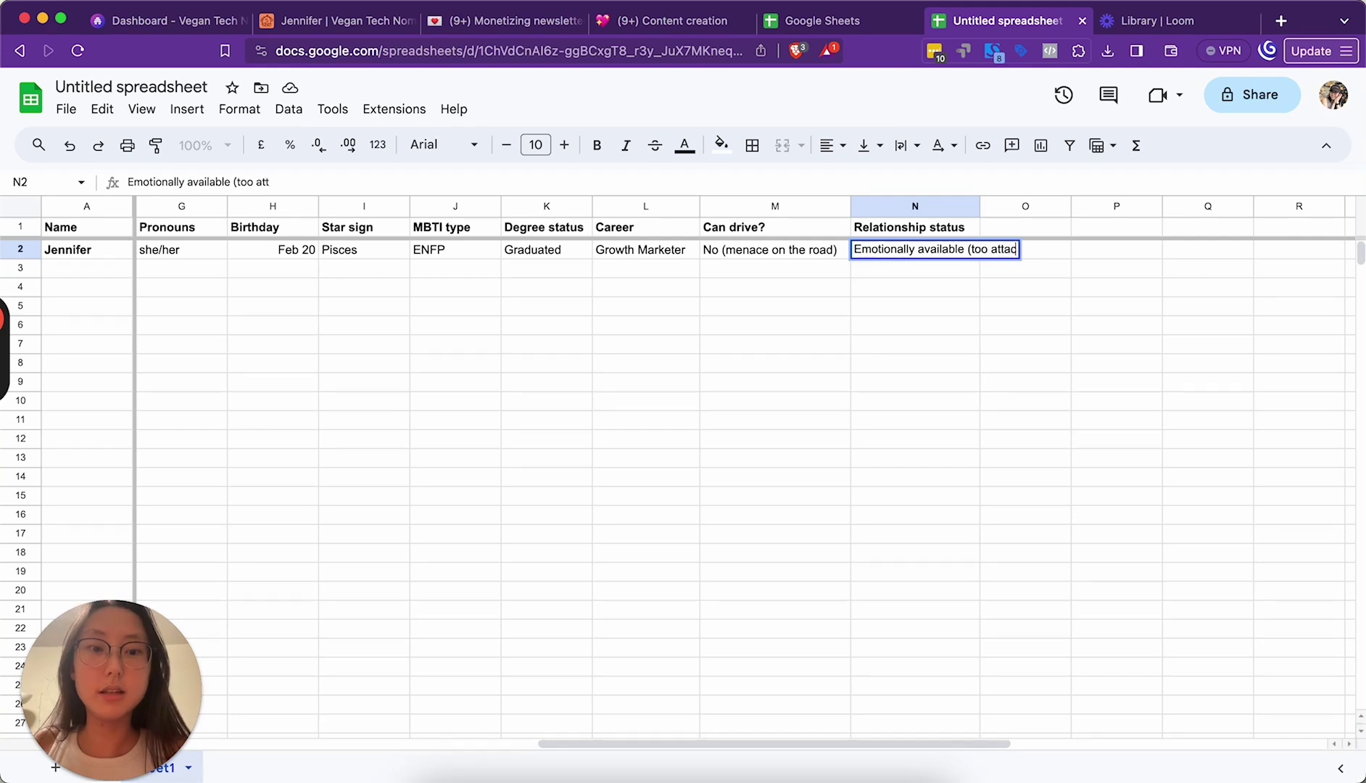
text(hed to spreadshe)
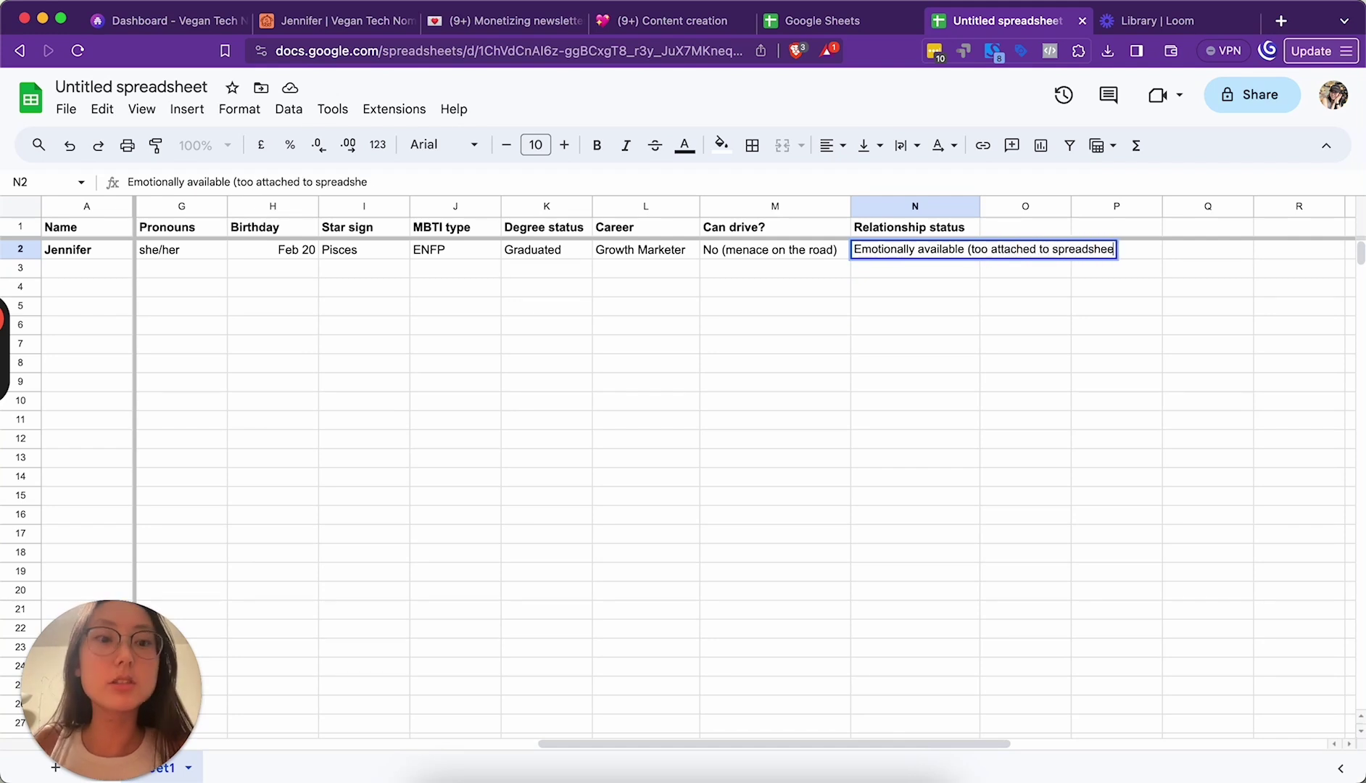
text(ets))
key(Return)
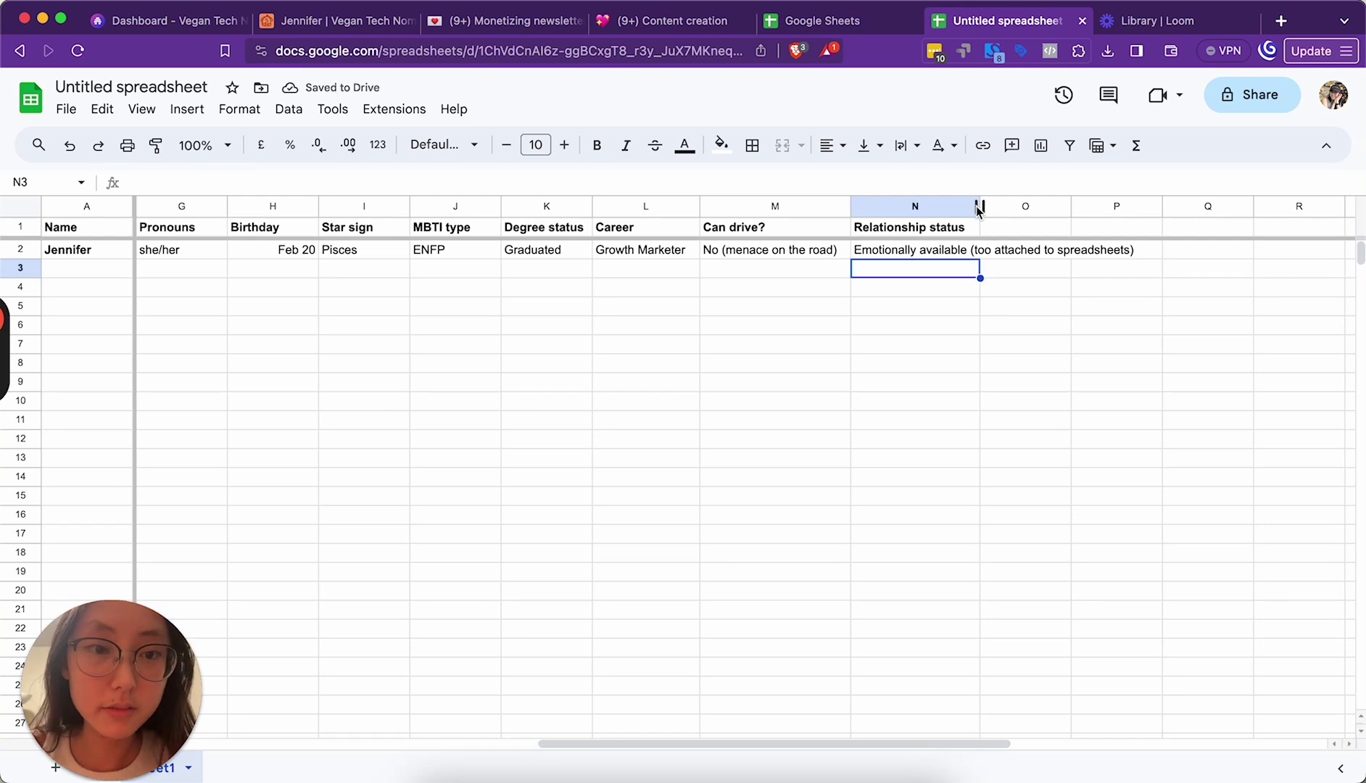
drag(980, 209, 1149, 211)
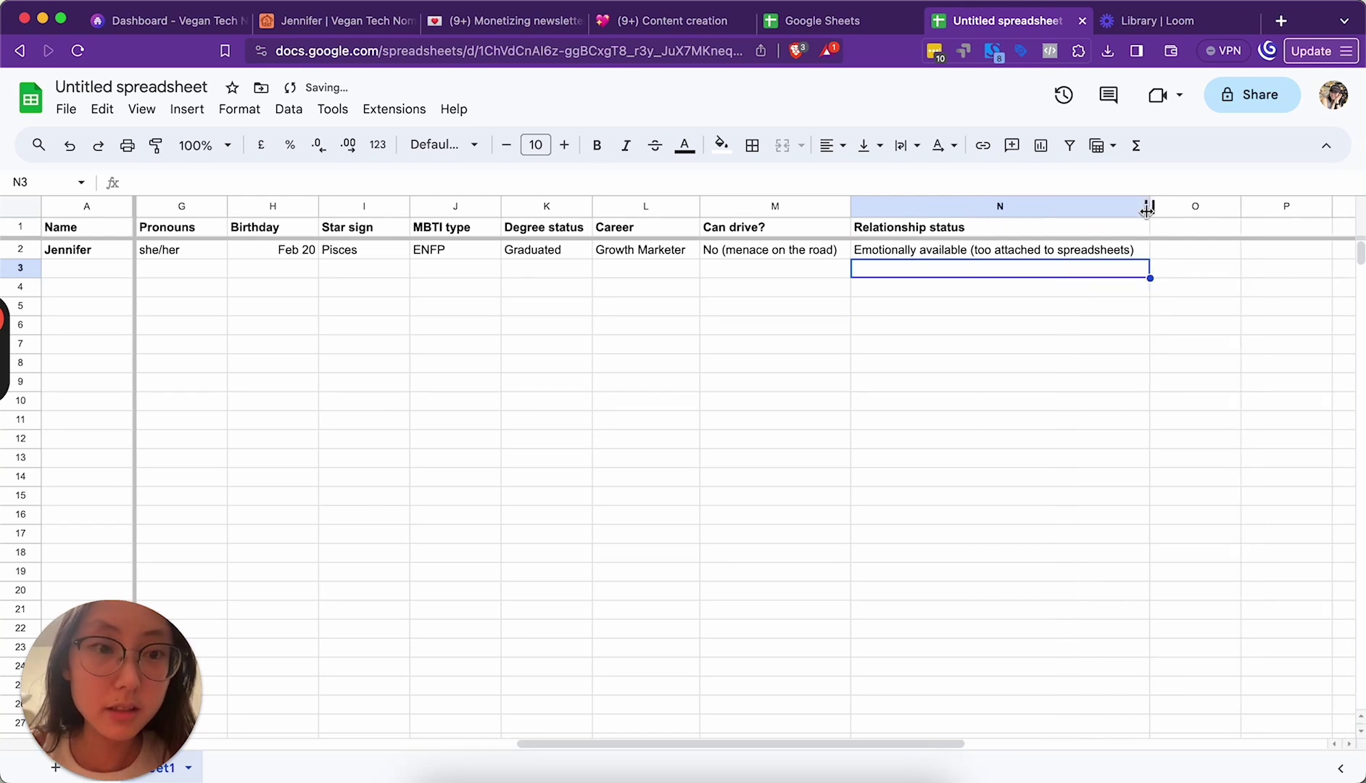
click(970, 342)
scroll(970, 343, left, 10)
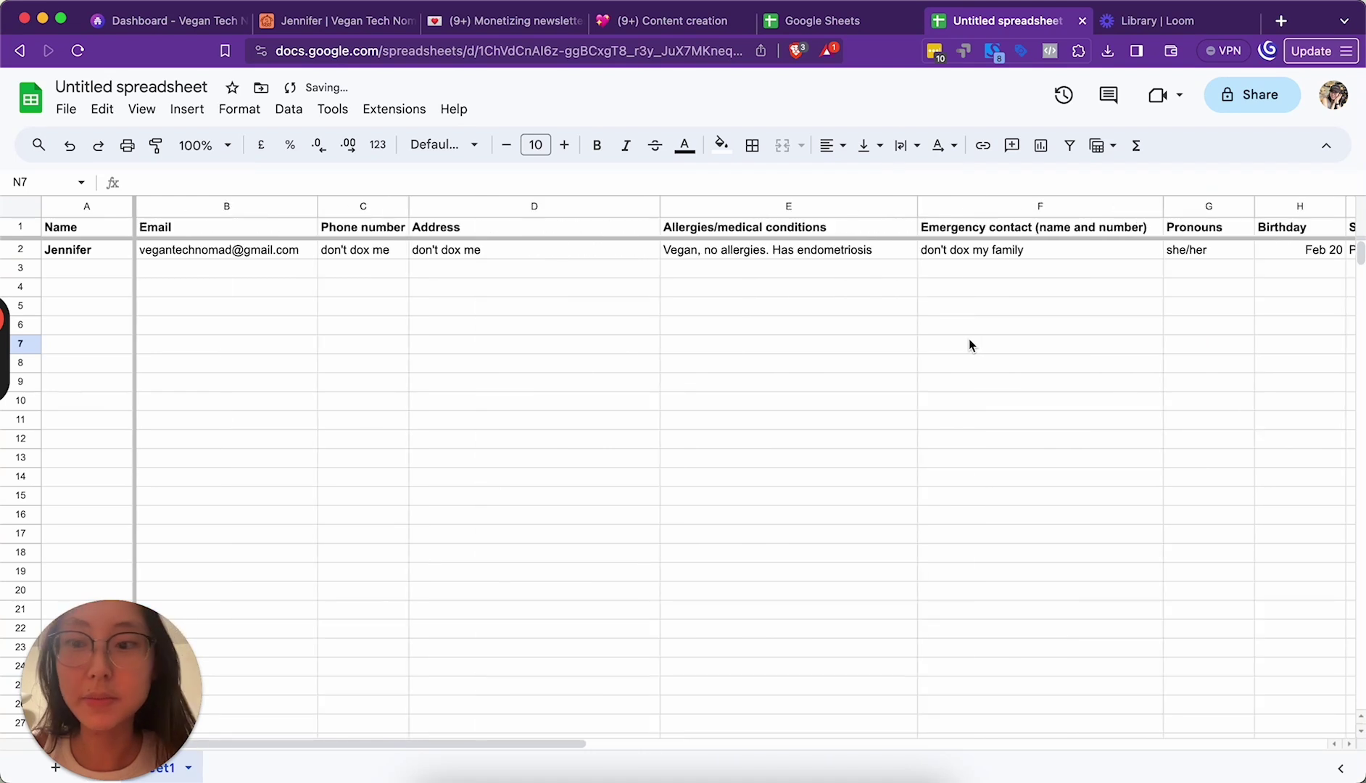
Step: Rename the untitled spreadsheet to 'Friendship tracker'
click(131, 87)
text(Friend)
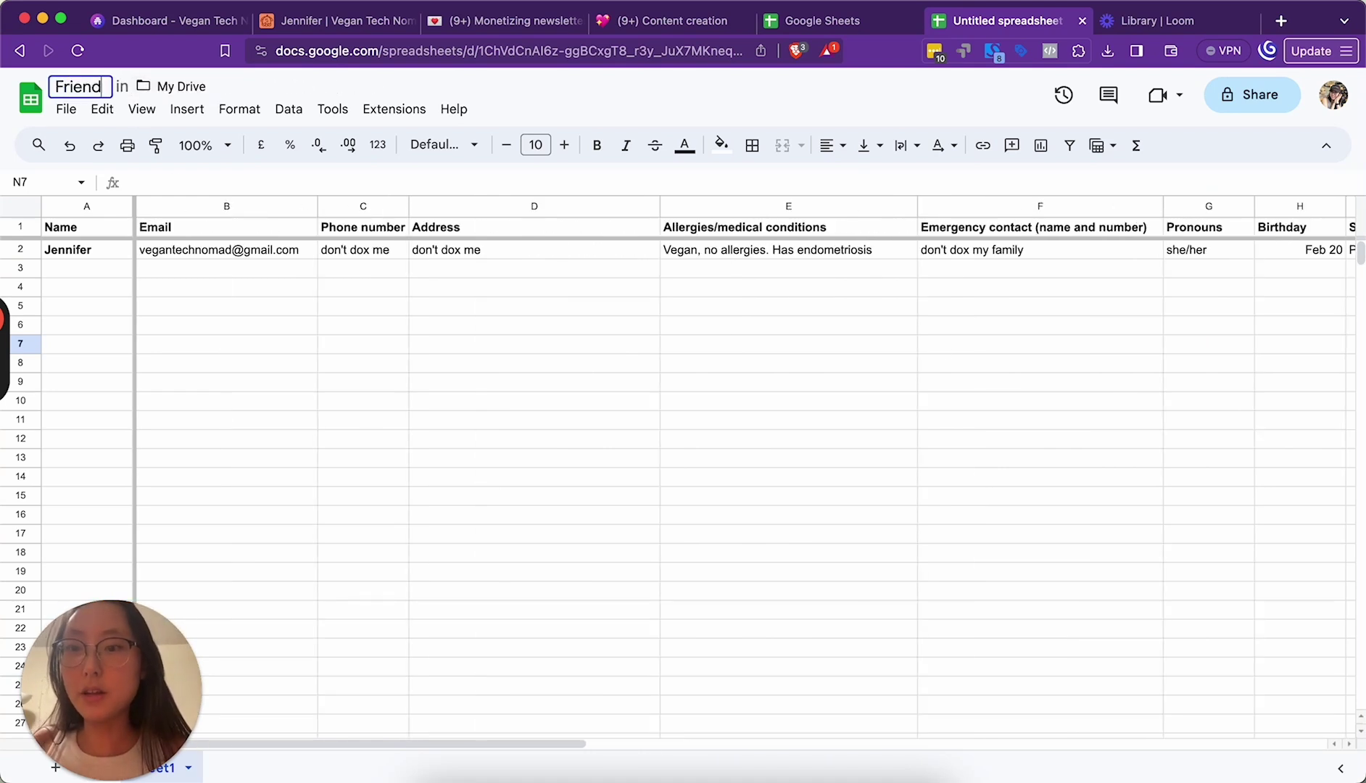
text(ship tracker)
key(Return)
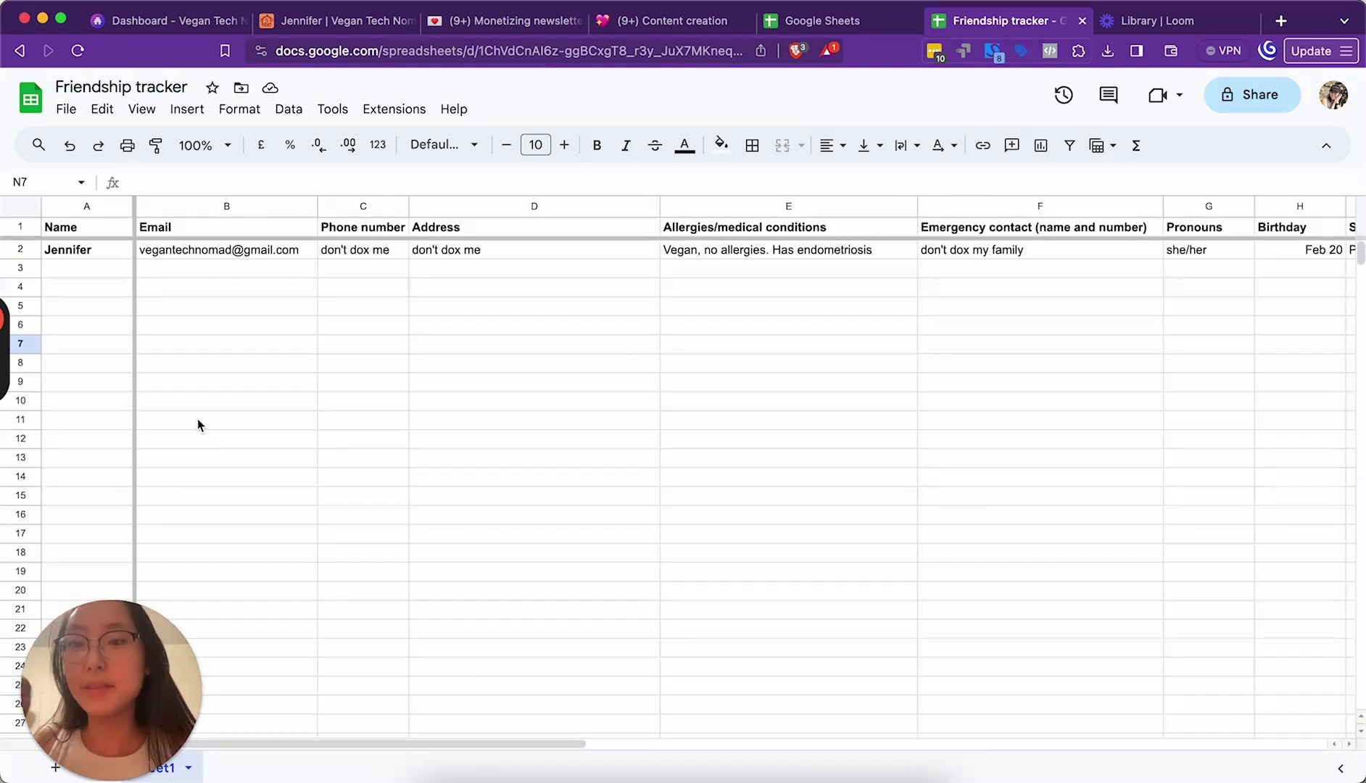
click(187, 351)
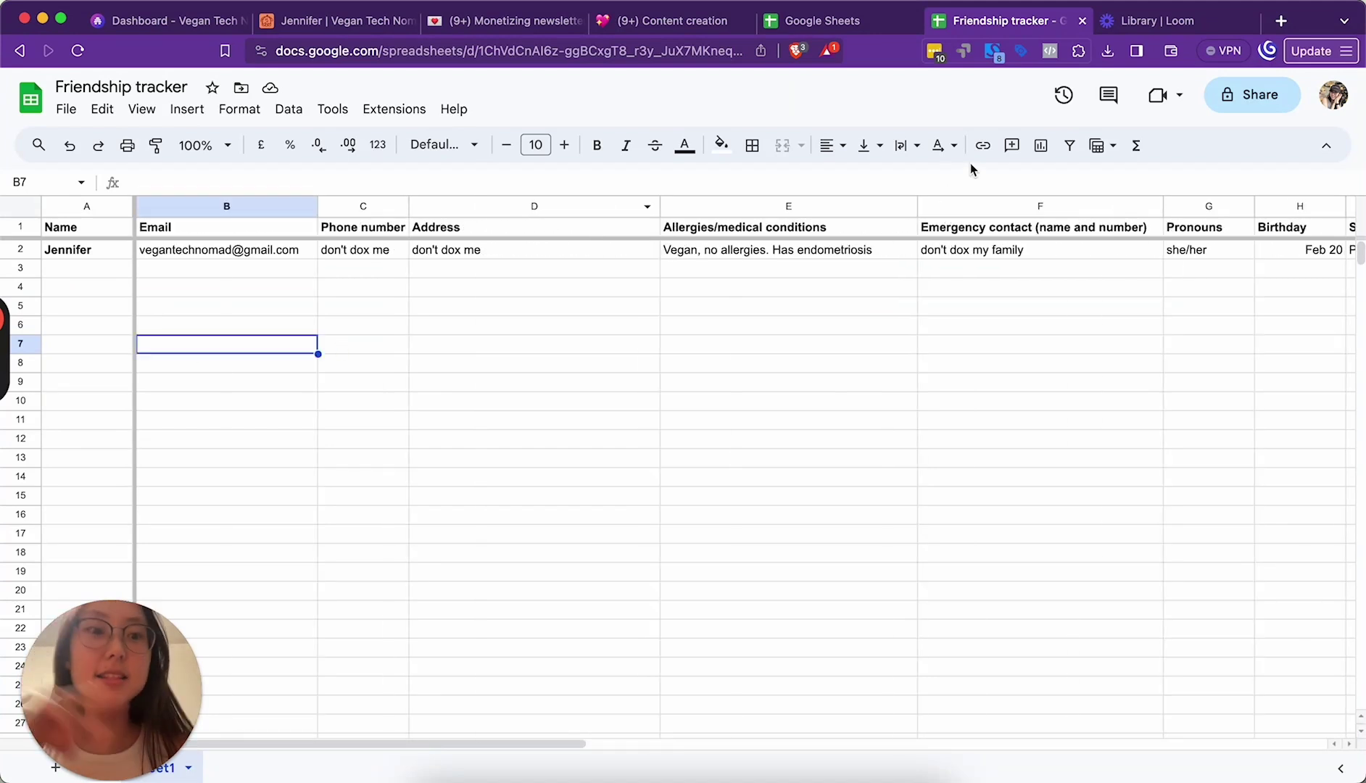
click(66, 110)
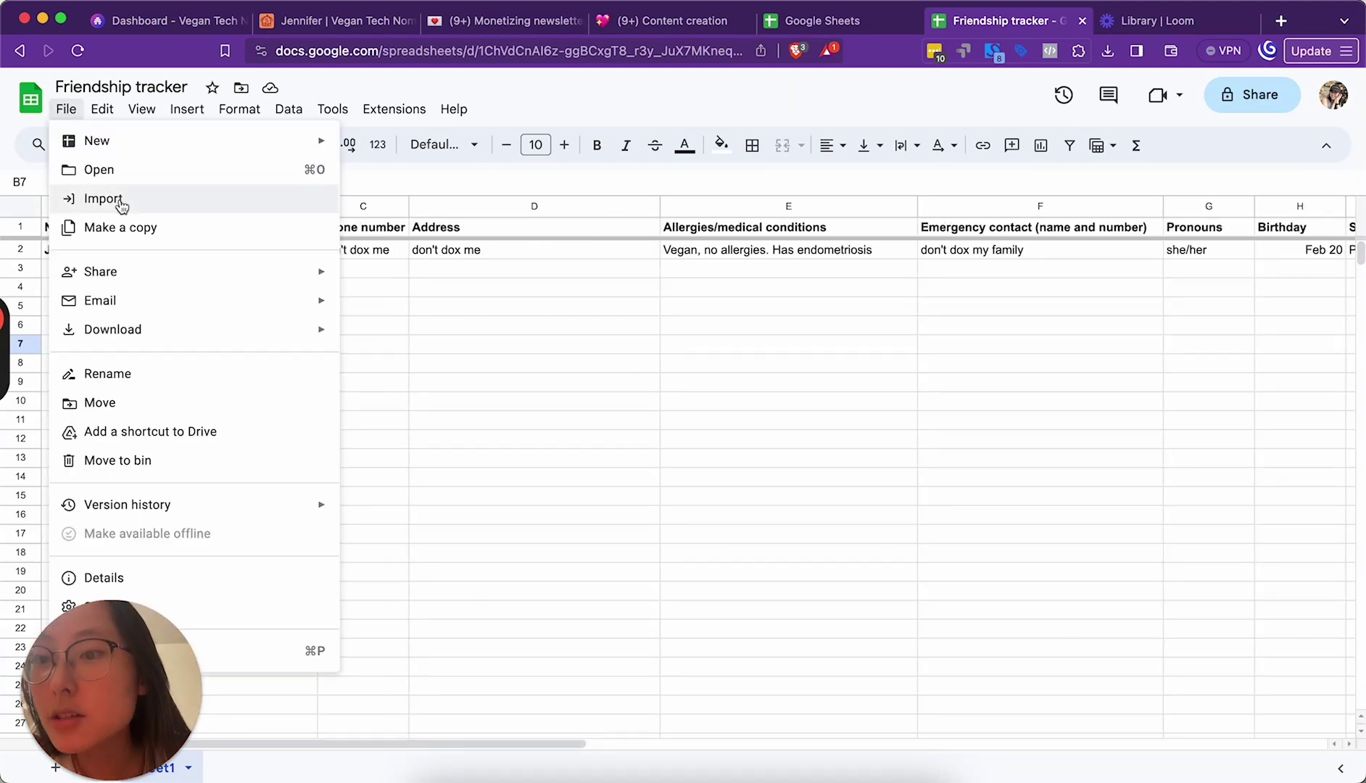
click(444, 362)
Step: Set general access to Anyone with the link as Viewer, then select cell B6
click(1285, 104)
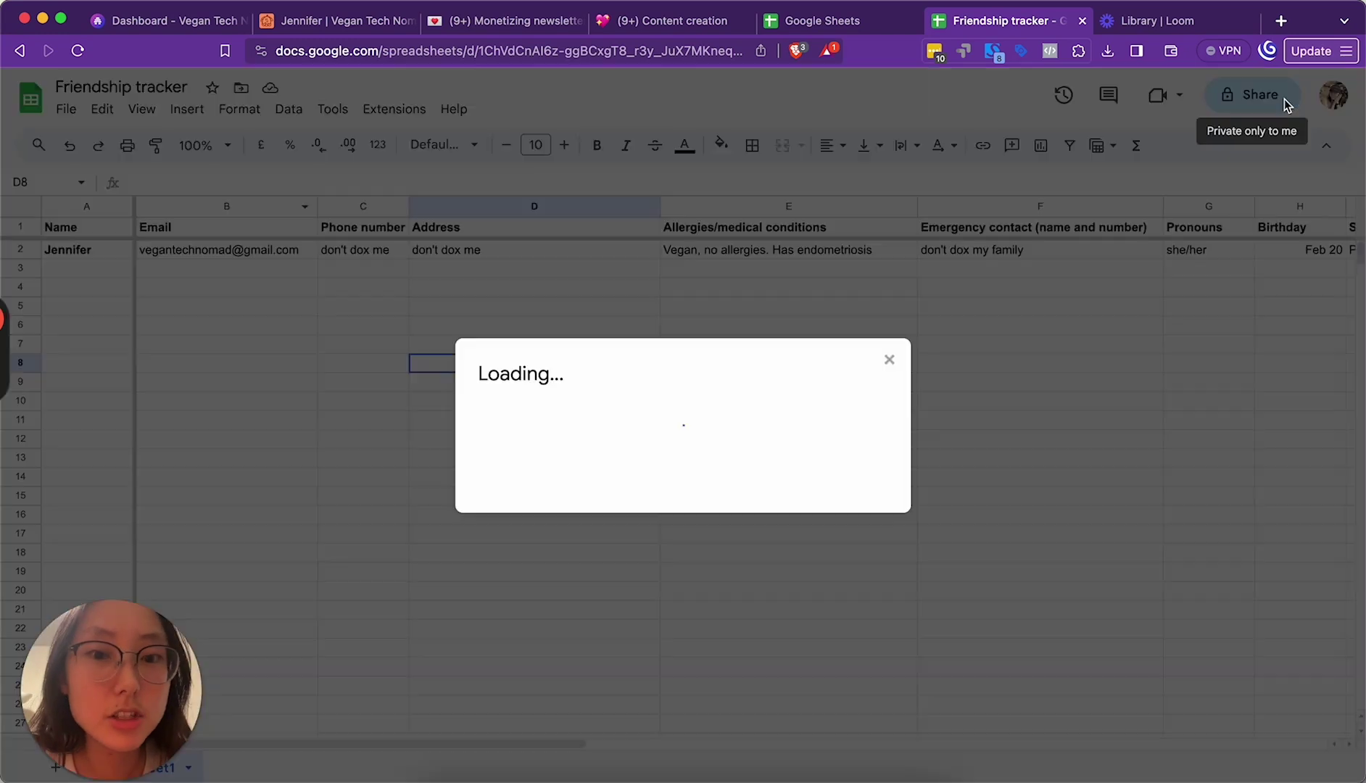
click(560, 506)
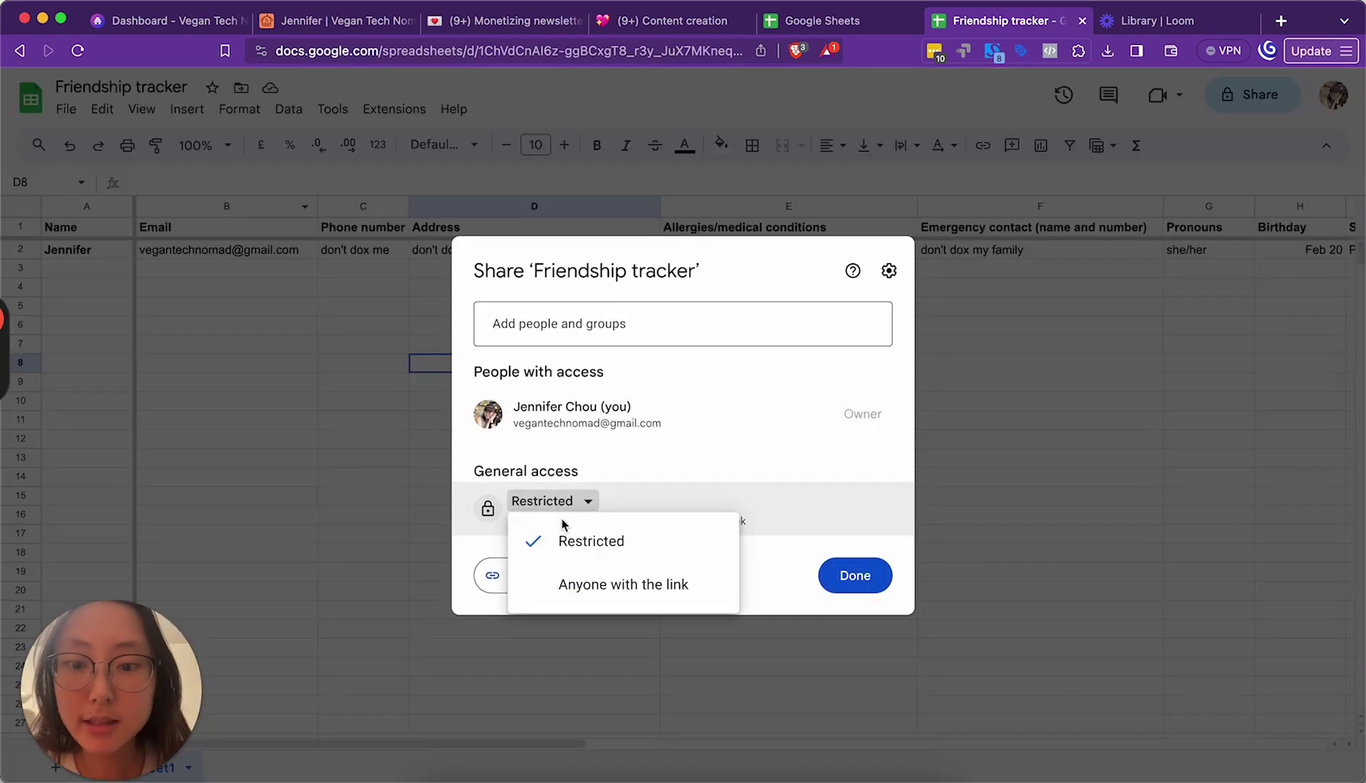
click(617, 584)
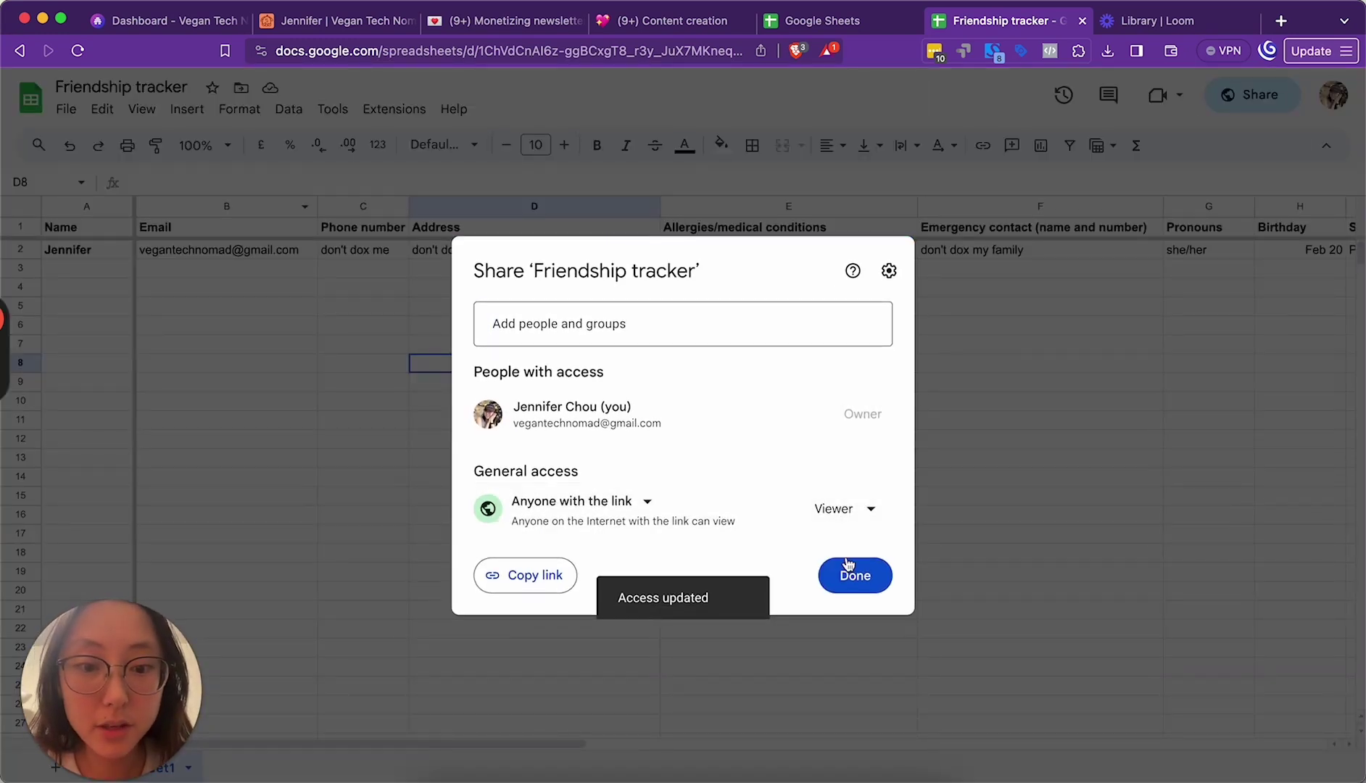
click(850, 571)
click(233, 328)
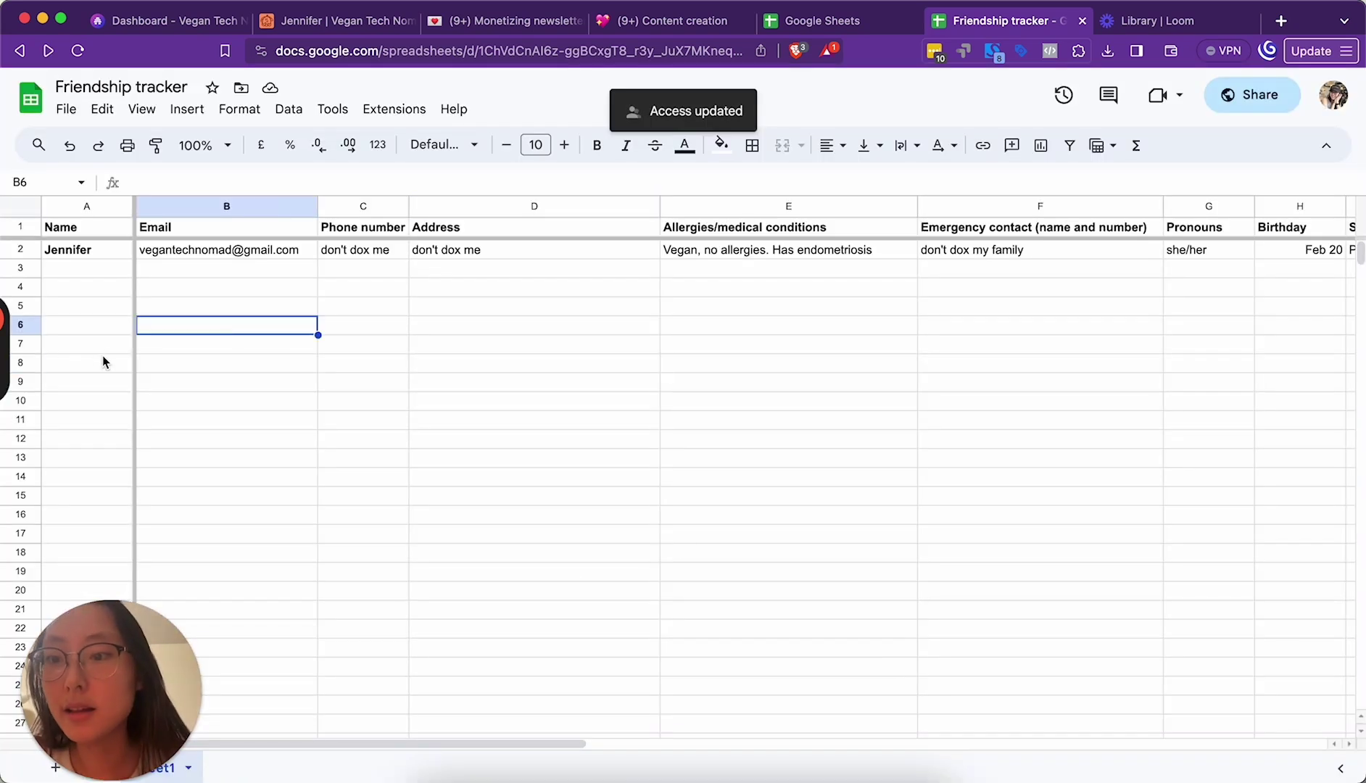
click(87, 330)
click(225, 319)
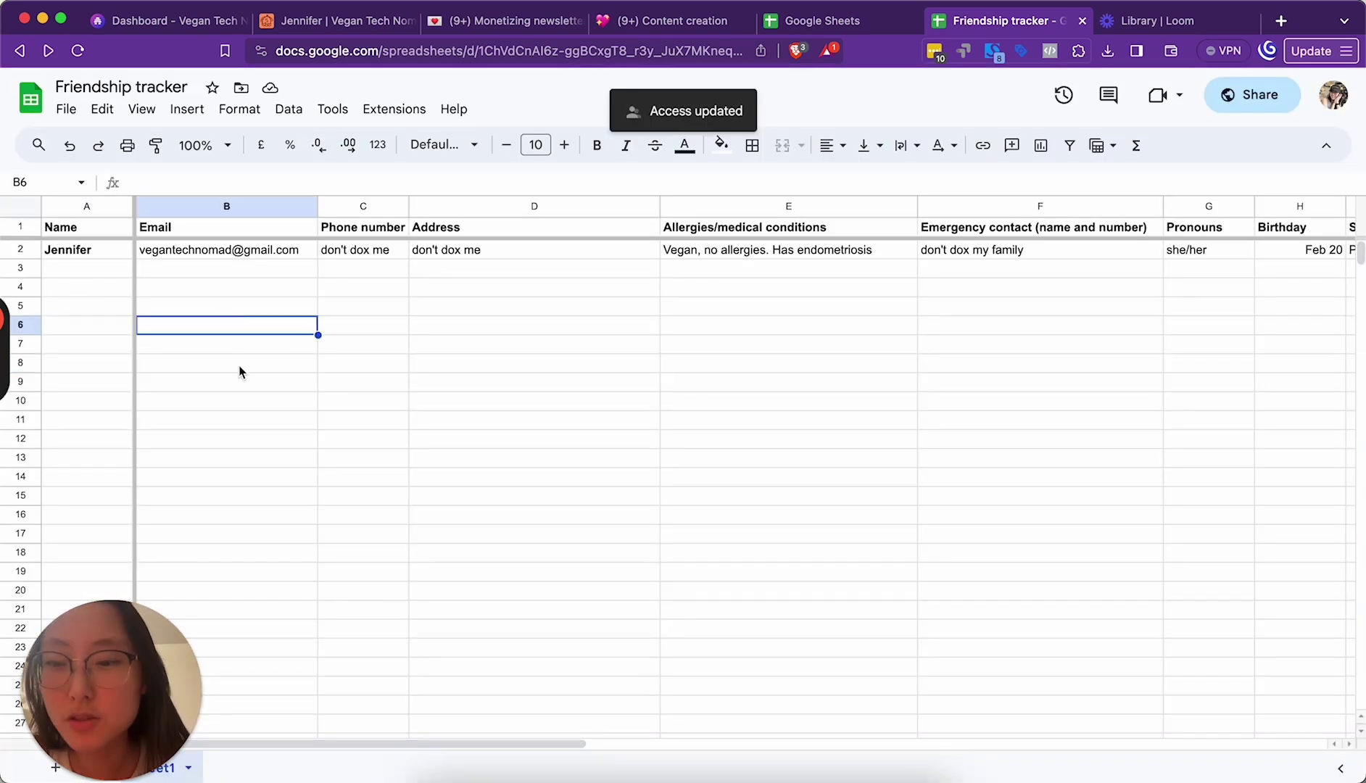
Step: Enter 'File > Make a copy' in cell B6
double_click(224, 324)
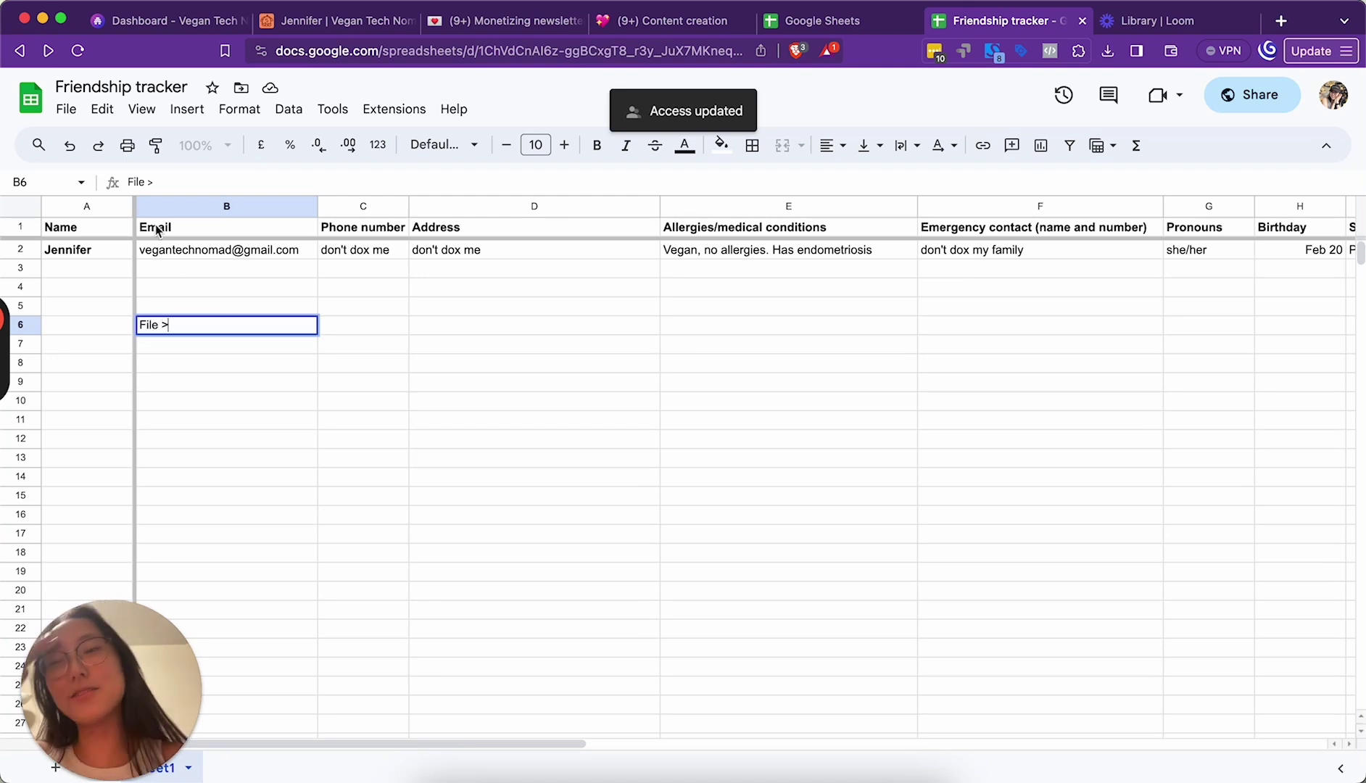
mouse_move(35, 342)
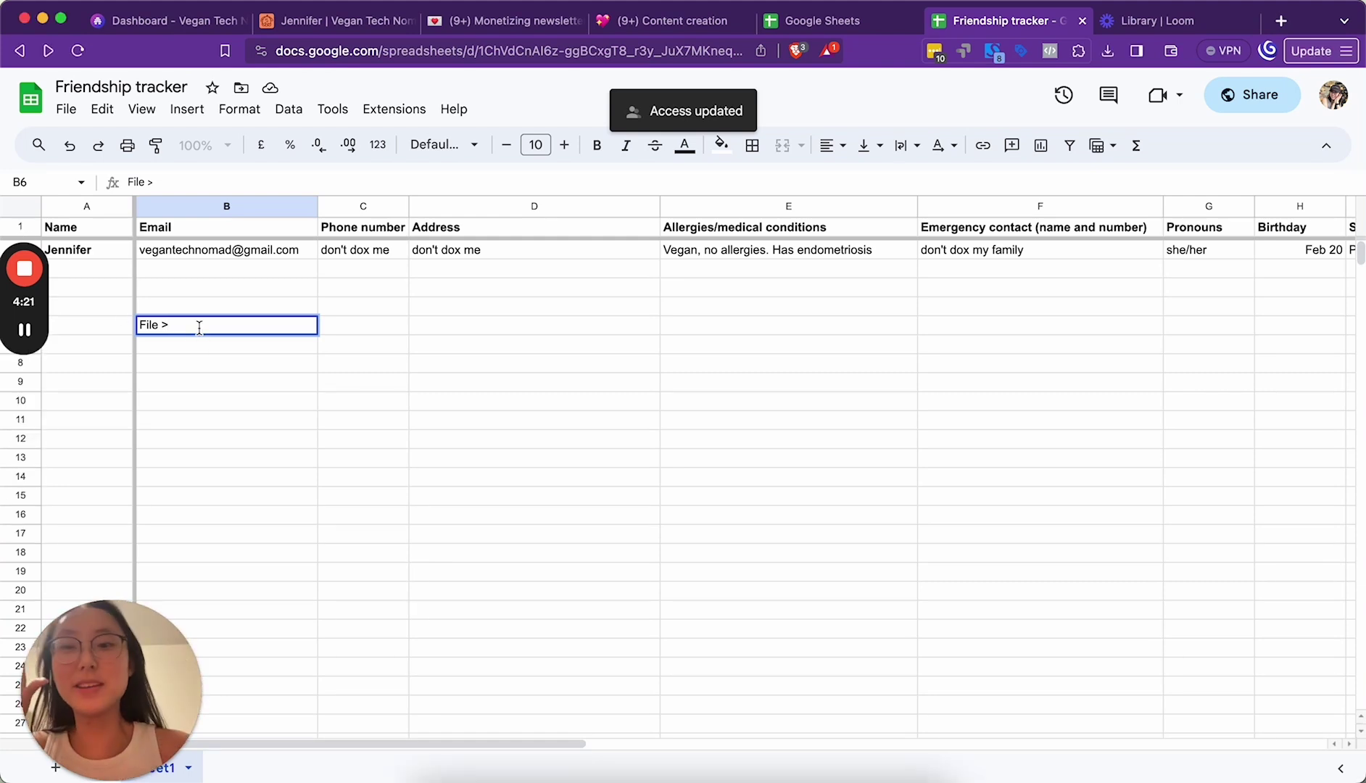
click(66, 109)
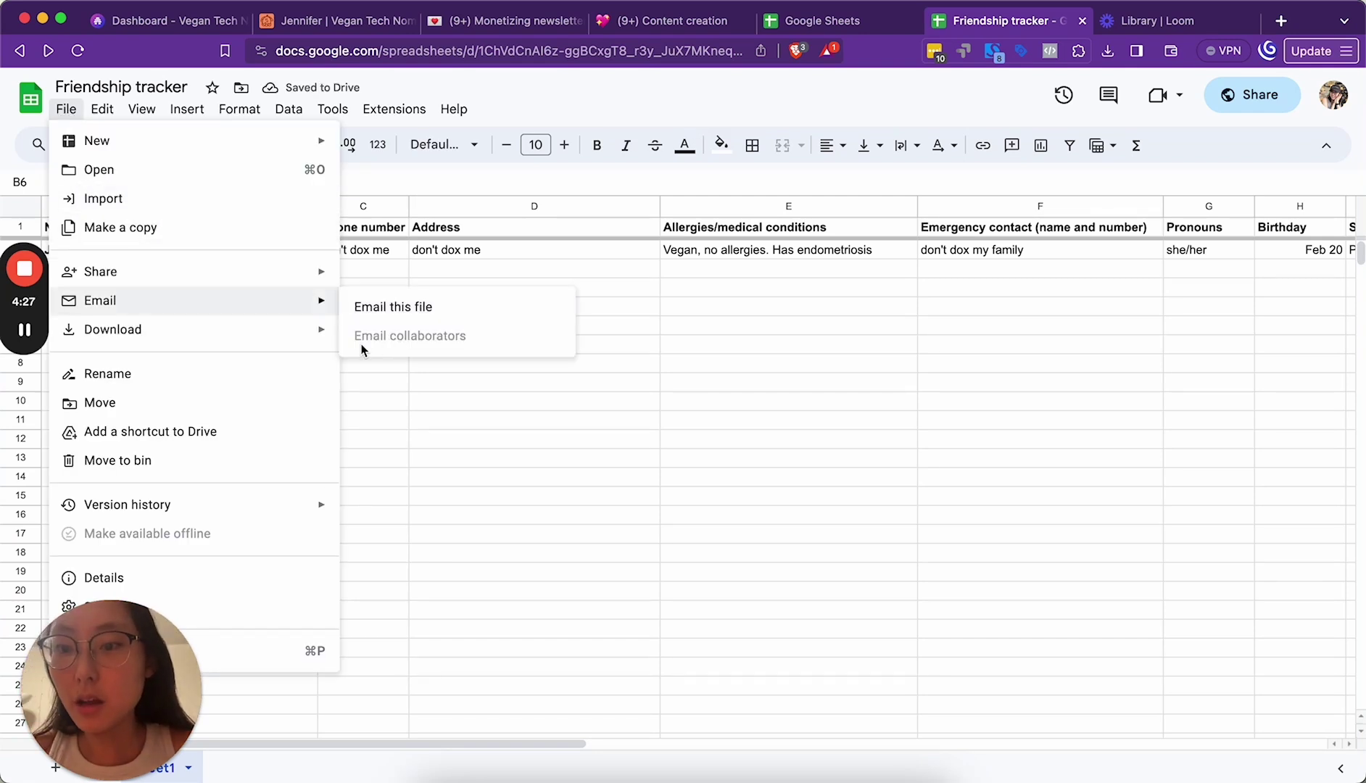
click(371, 435)
click(213, 330)
double_click(213, 329)
text(ma)
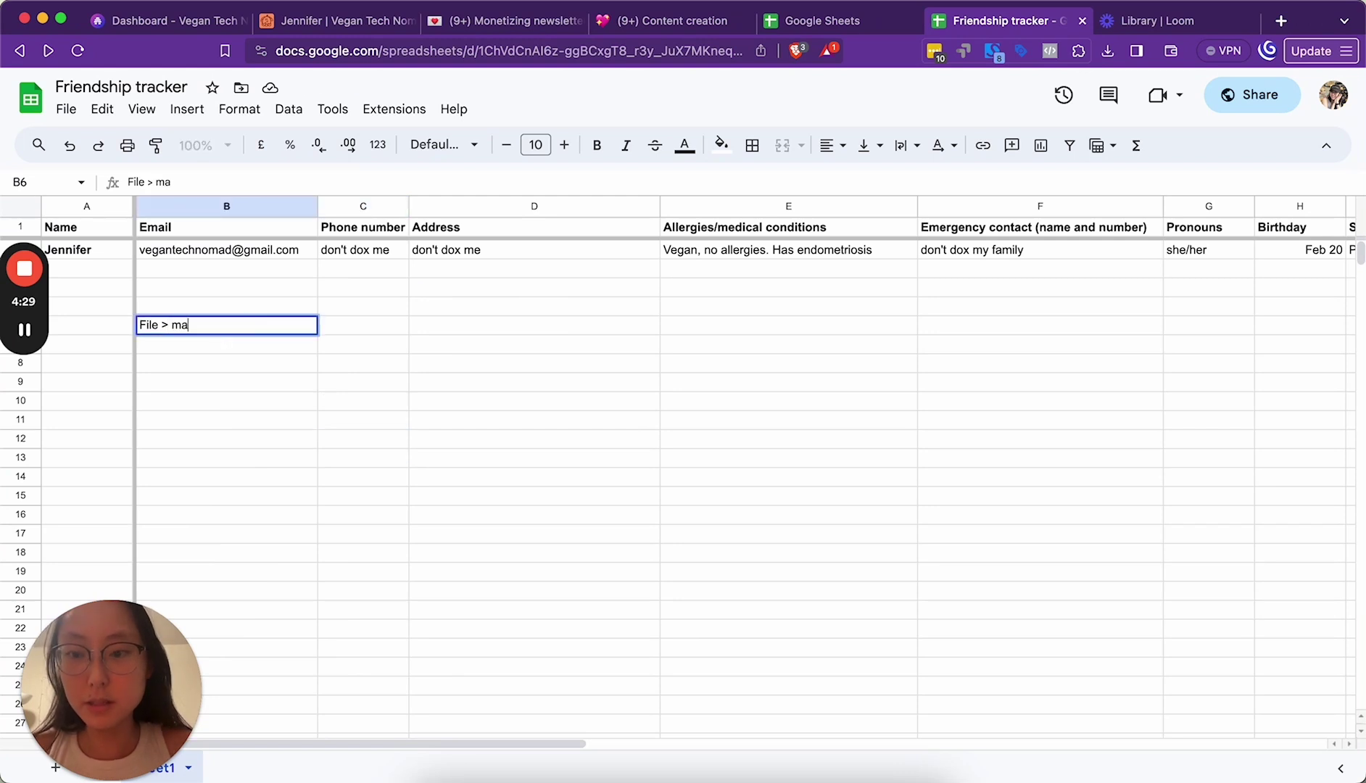
text(ke a copy)
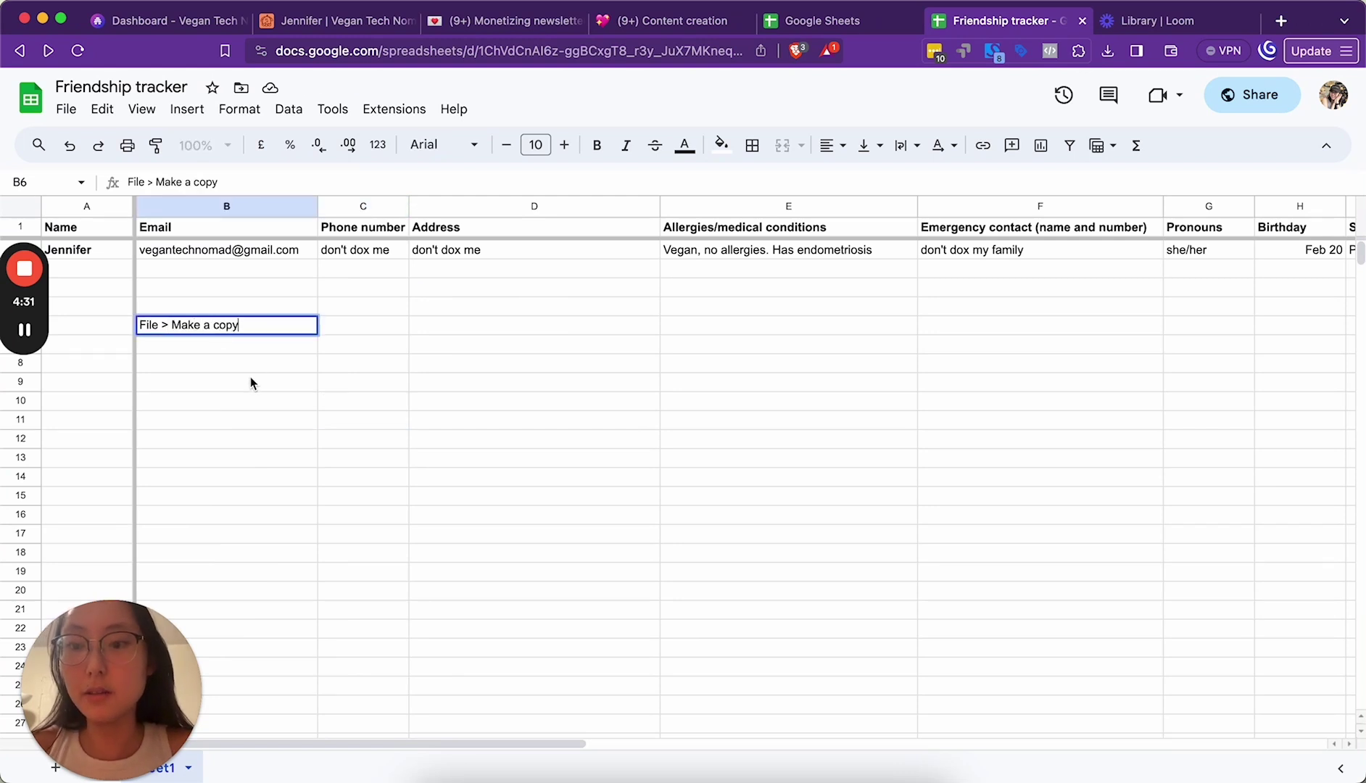
click(251, 383)
click(180, 332)
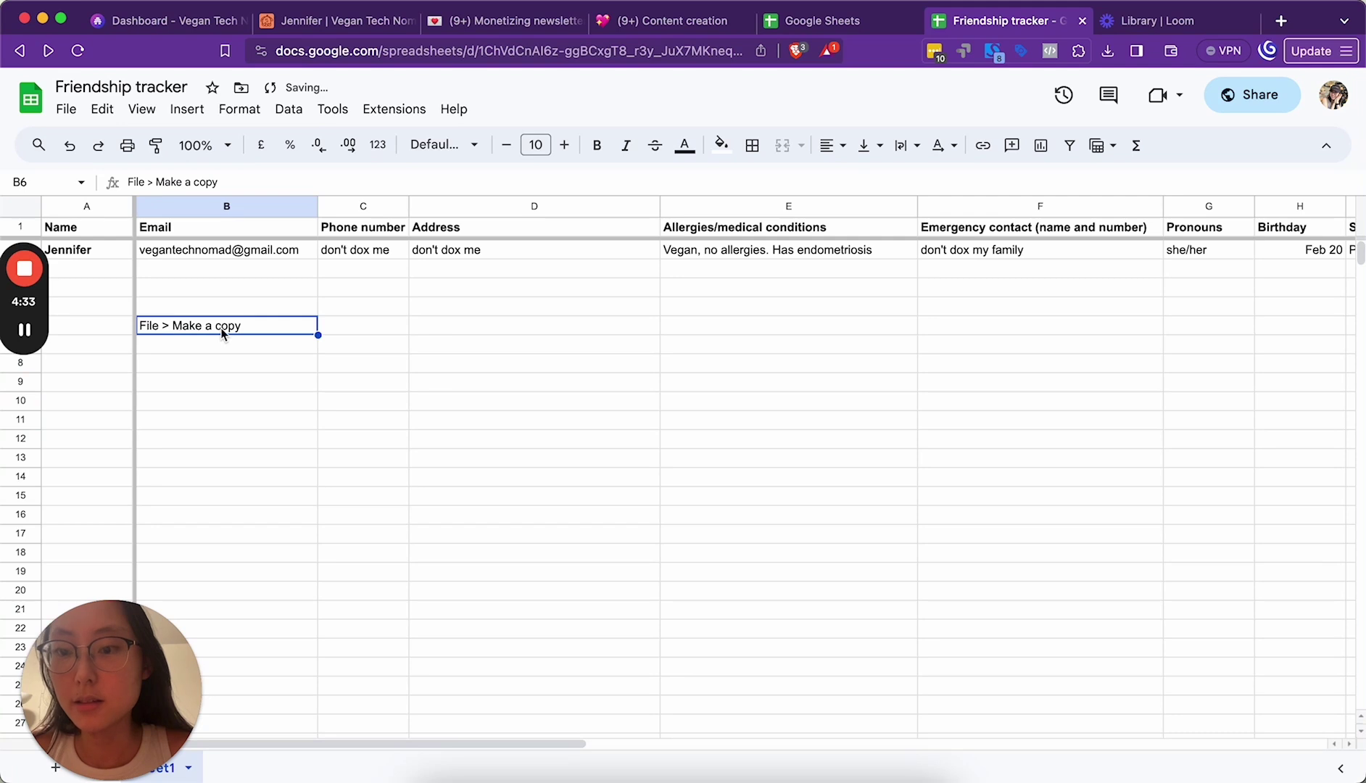
click(244, 365)
Step: Type the heading 'How to duplicate this template' in B5 and make it bold
click(176, 308)
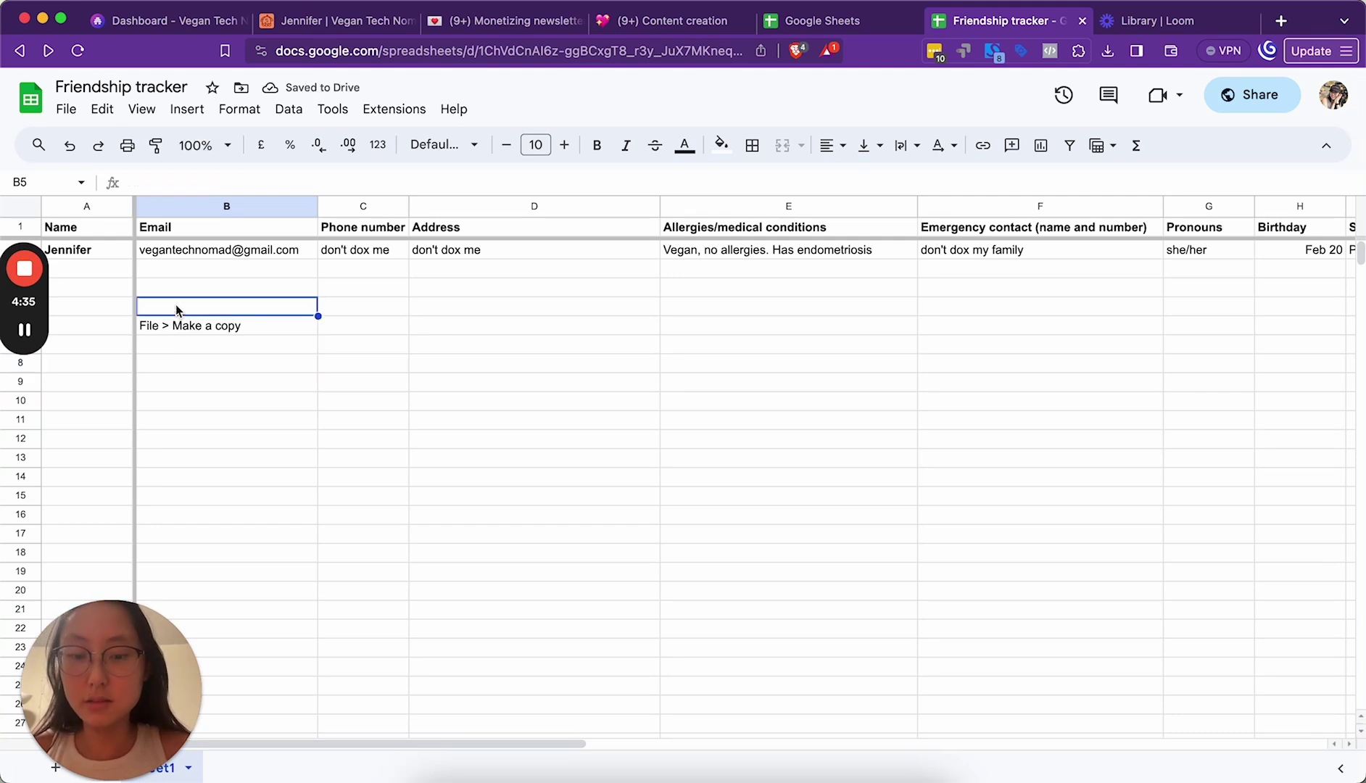
text(How to )
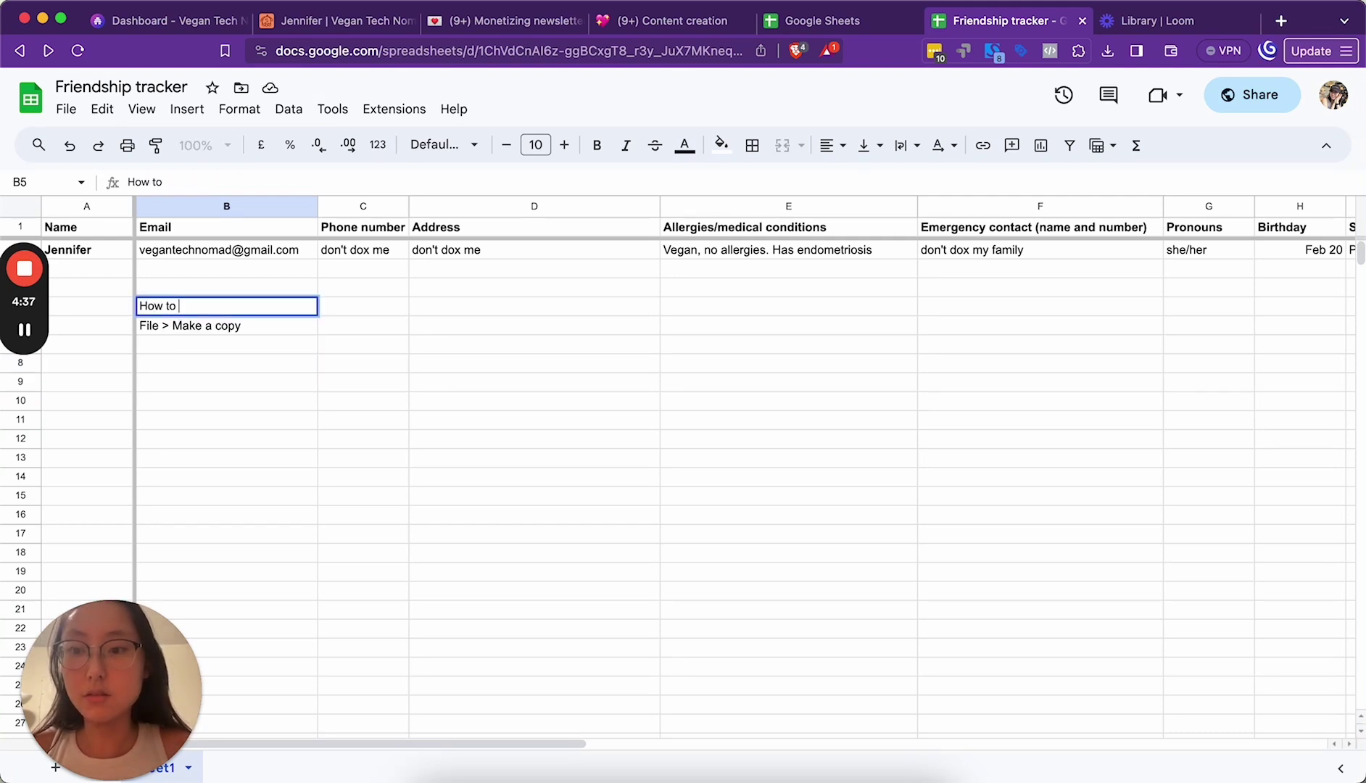
text(duplicate this template)
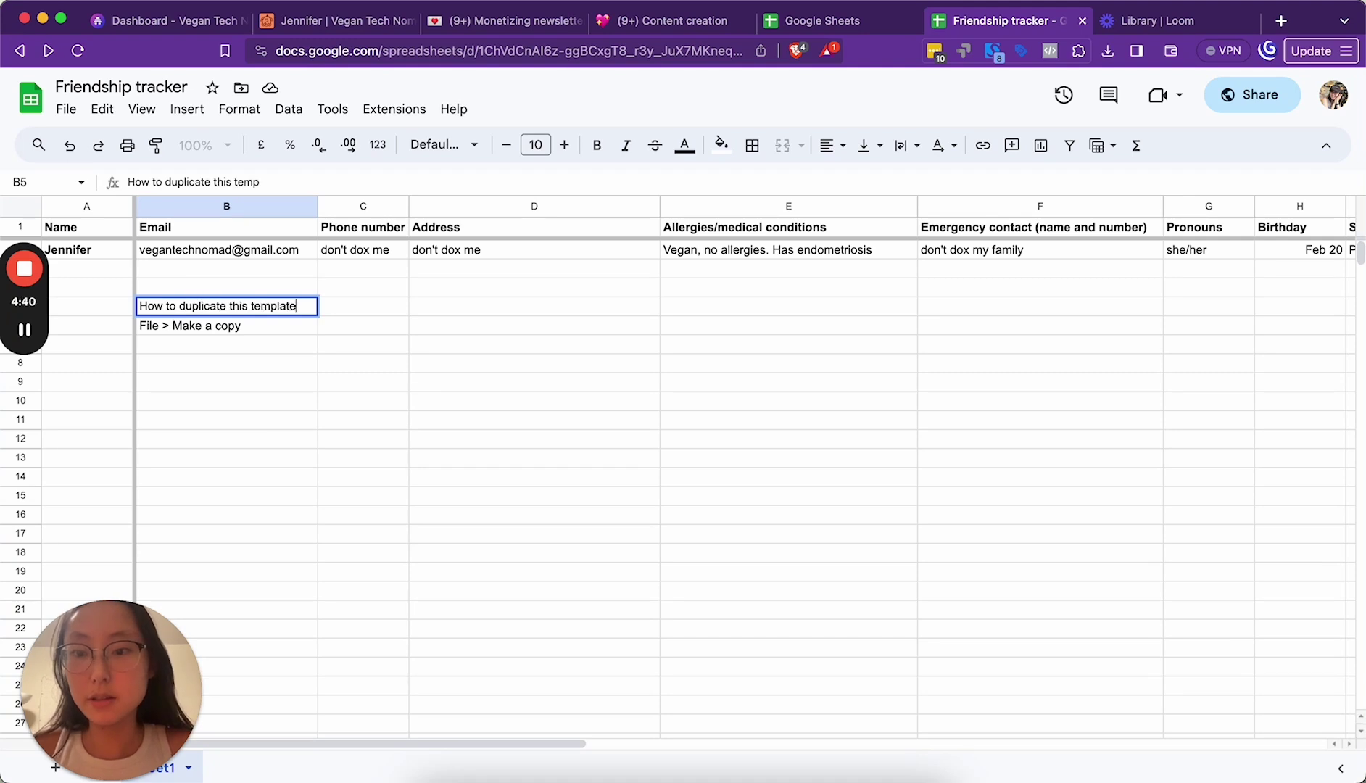
key(super+a)
key(super+b)
click(195, 360)
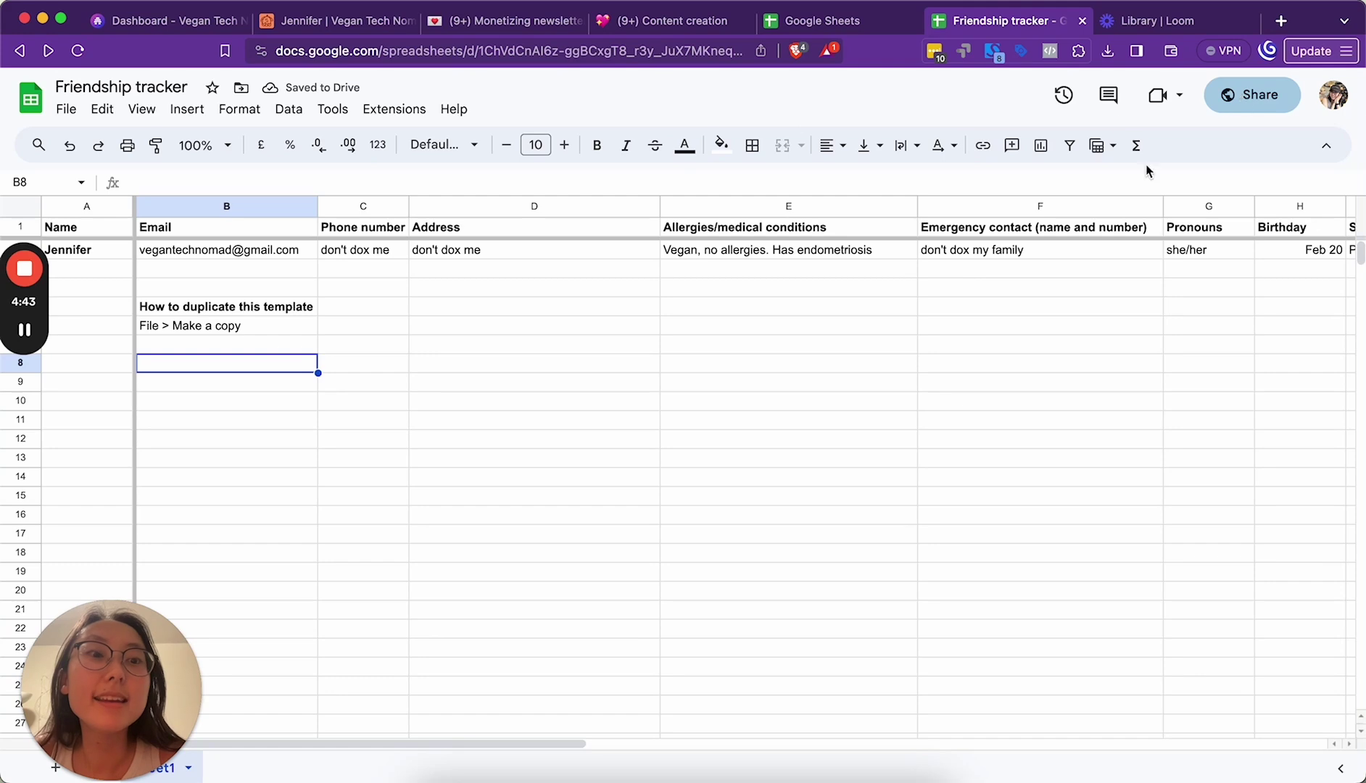
Step: Copy the Friendship tracker's share link from its sharing settings
click(1252, 94)
click(533, 575)
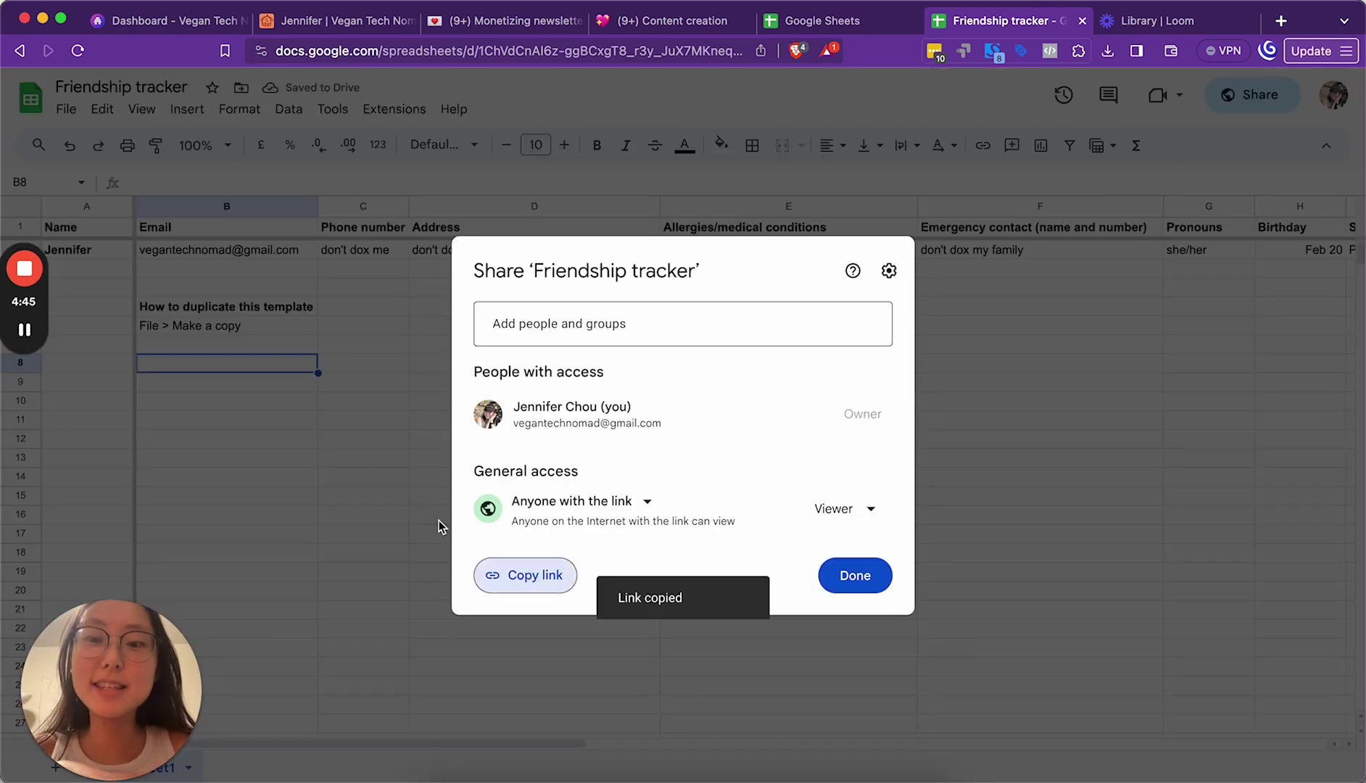
click(354, 464)
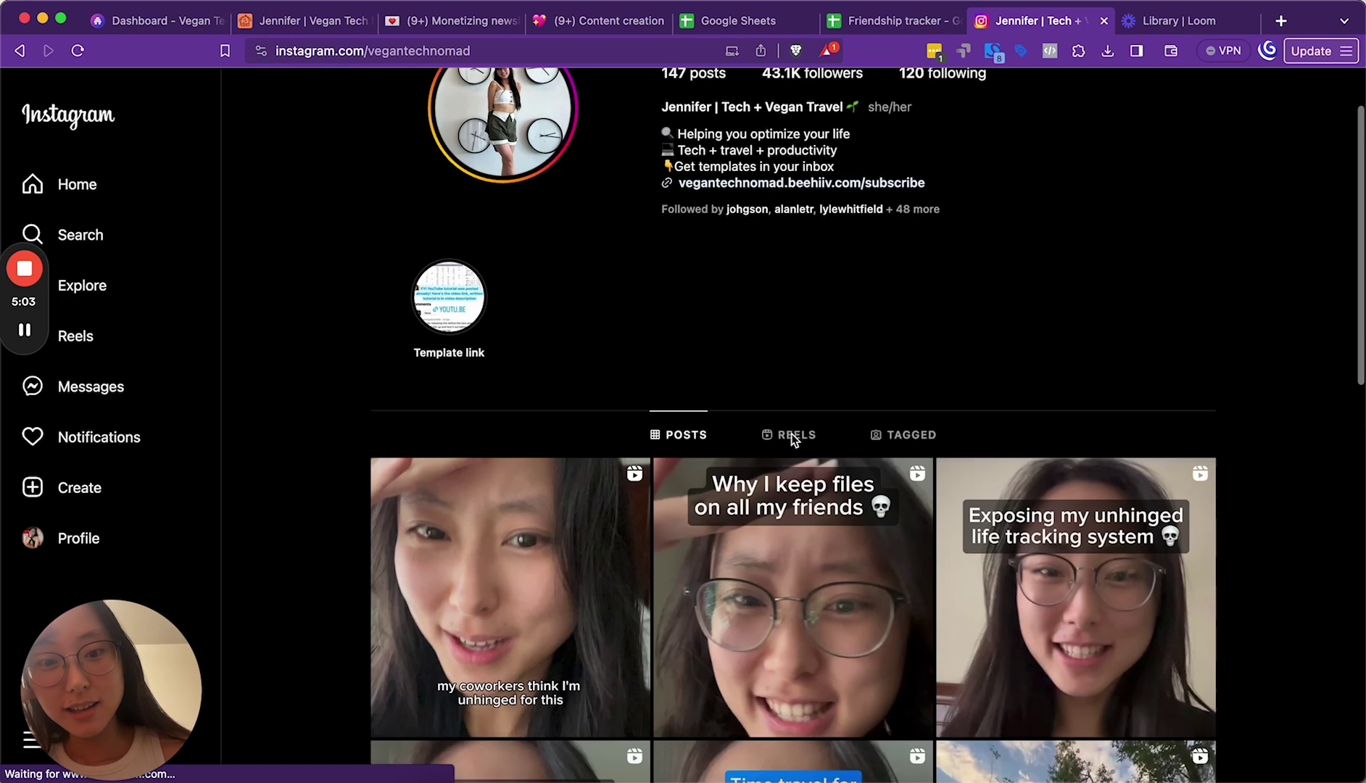
Step: Scroll through the comments on the 'Exposing my unhinged friendship spreadsheet' reel, then go to ManyChat
scroll(792, 434, down, 5)
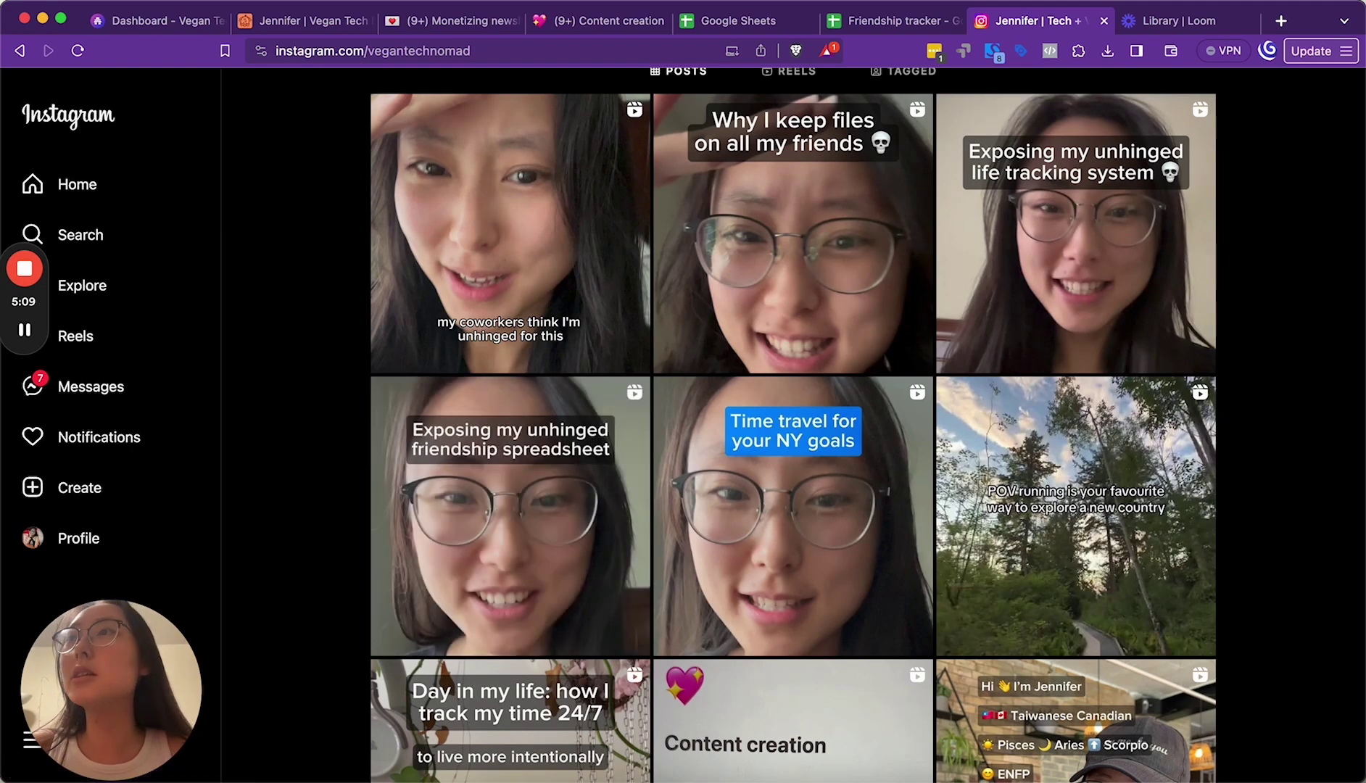
key(super+grave)
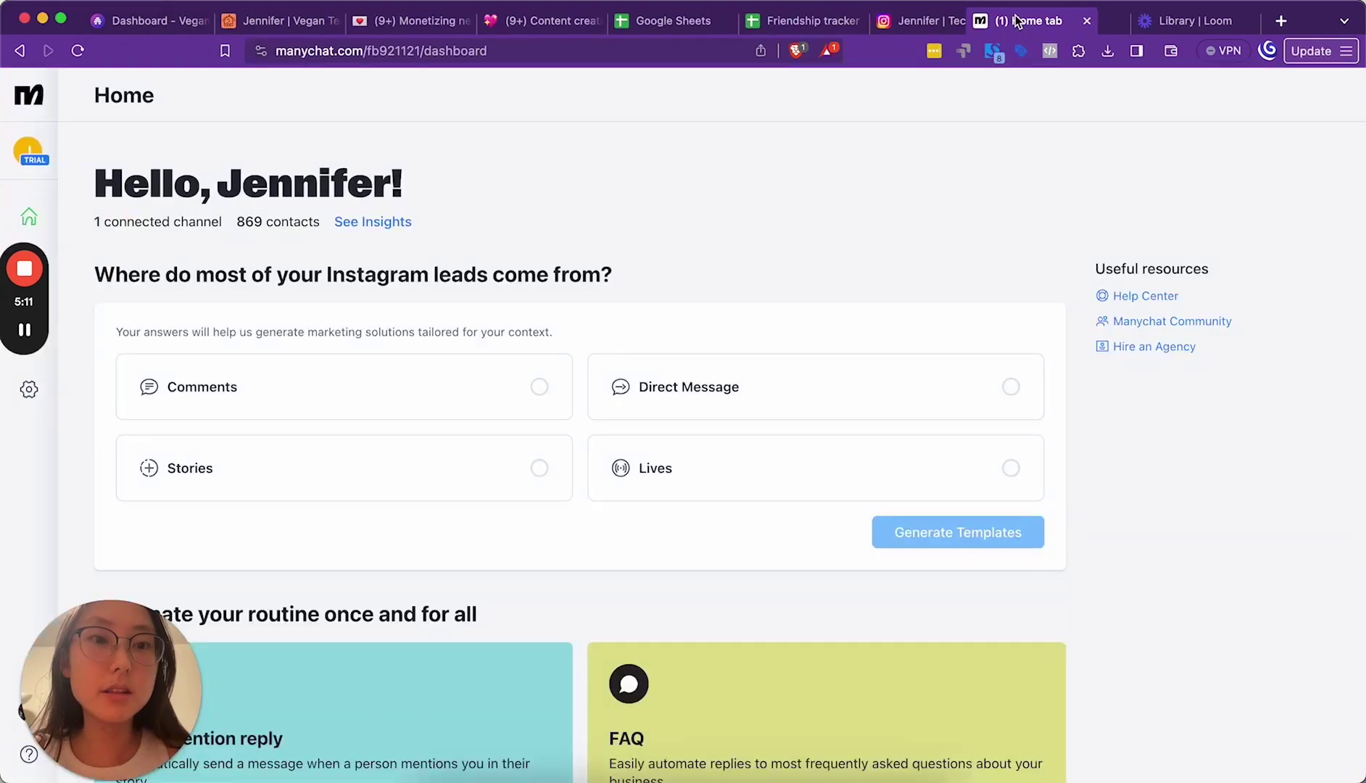
click(909, 21)
click(504, 514)
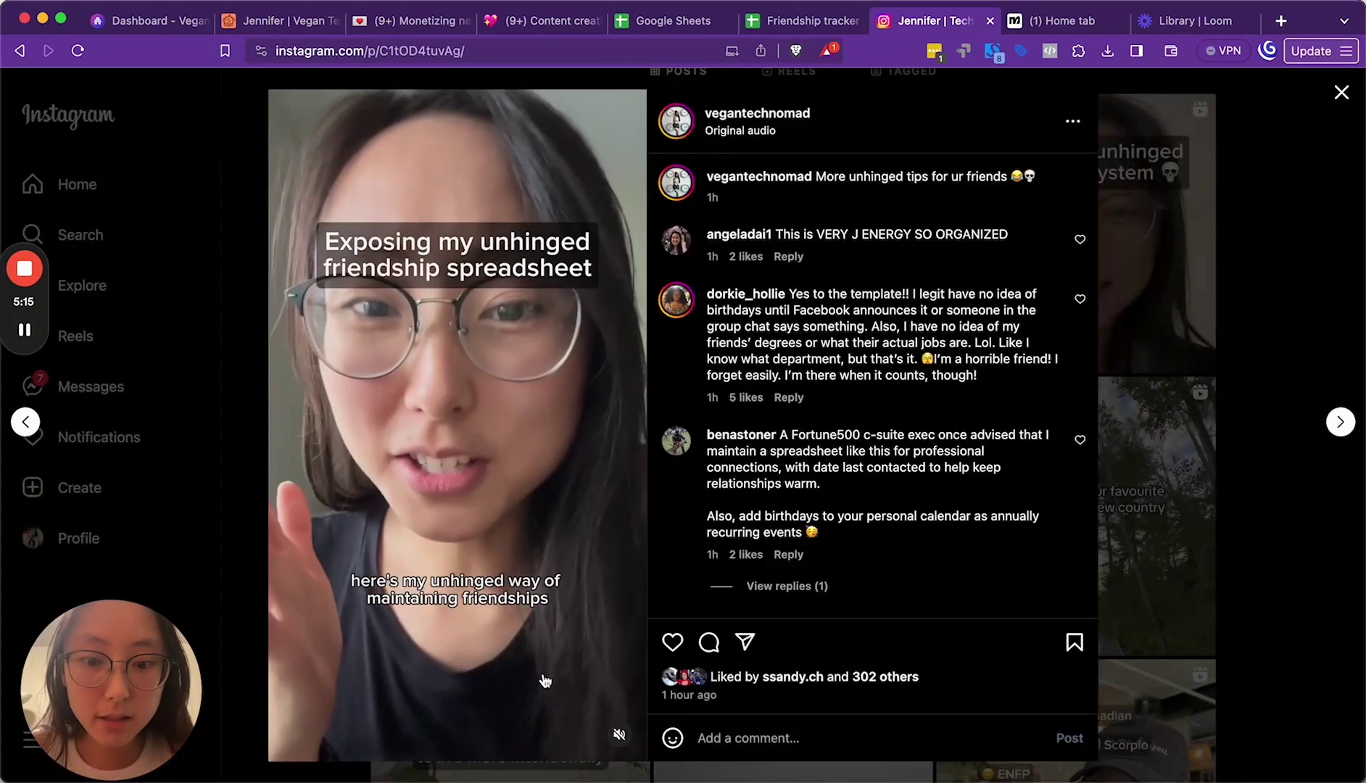
scroll(868, 341, down, 3)
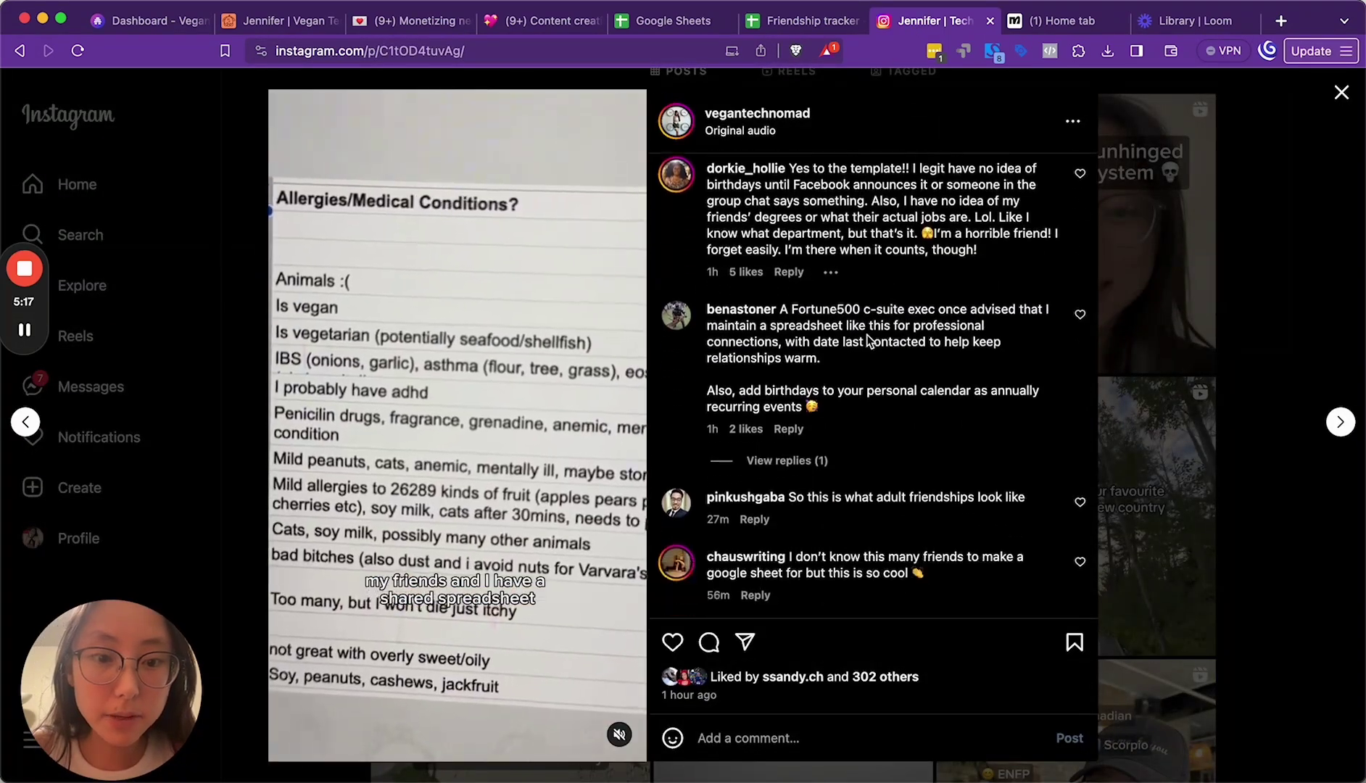
scroll(869, 341, down, 5)
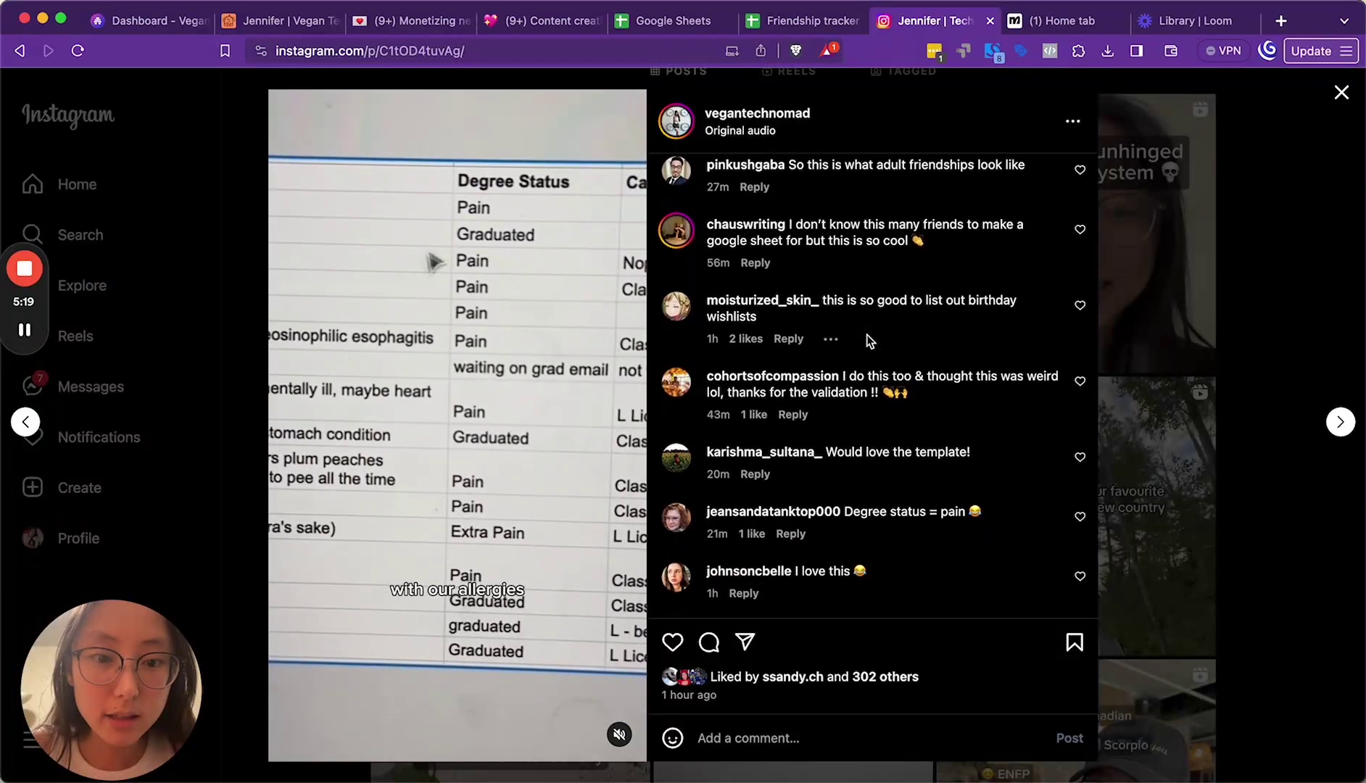
scroll(798, 446, down, 2)
click(1213, 394)
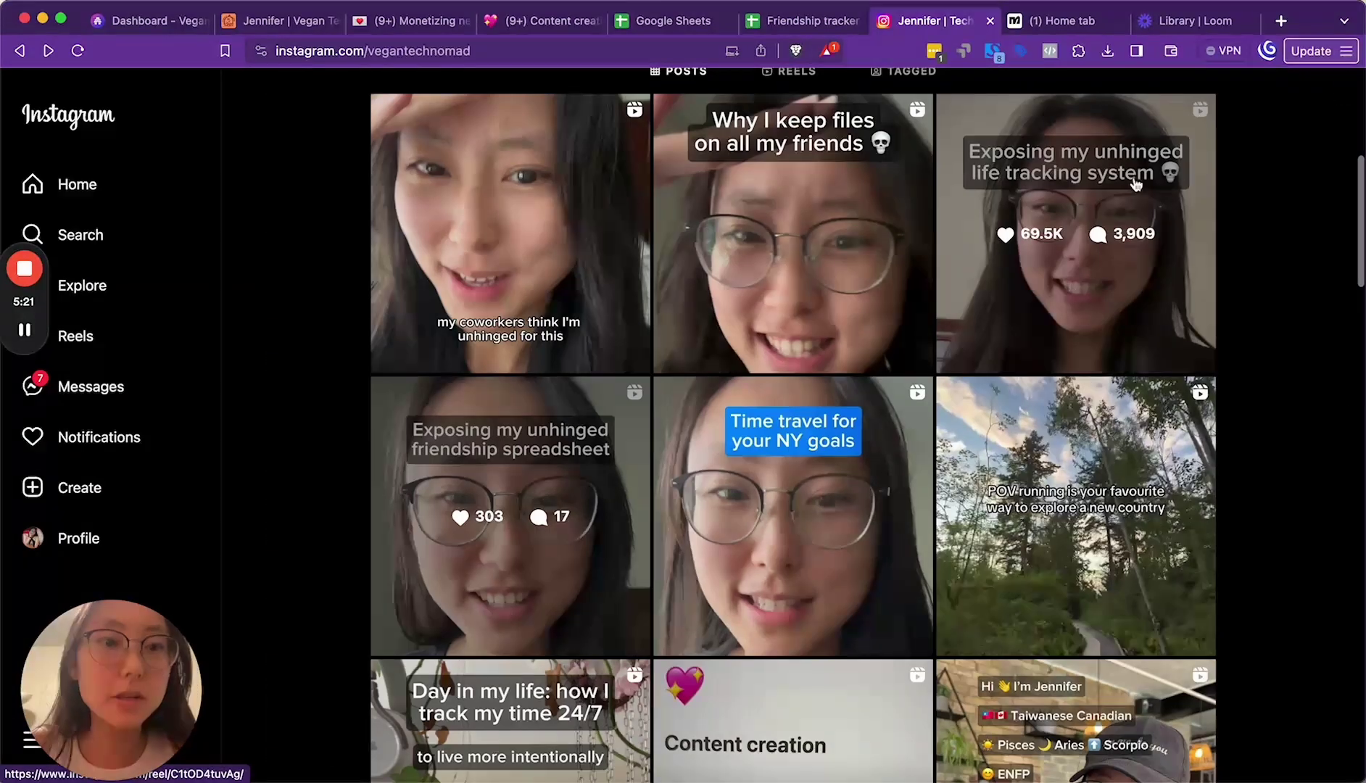
click(1045, 23)
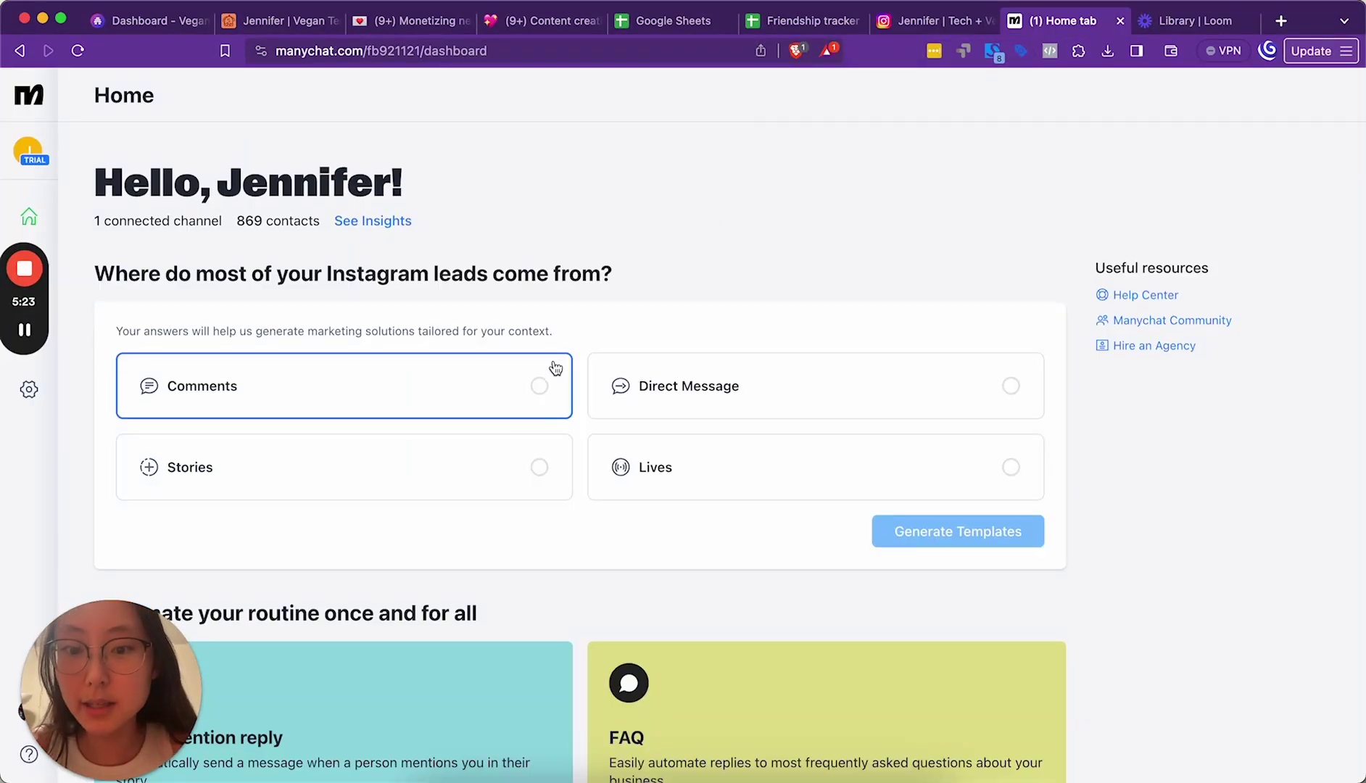
Step: Expand the ManyChat sidebar and open Automation to show My Automations
scroll(552, 366, down, 2)
scroll(421, 511, down, 3)
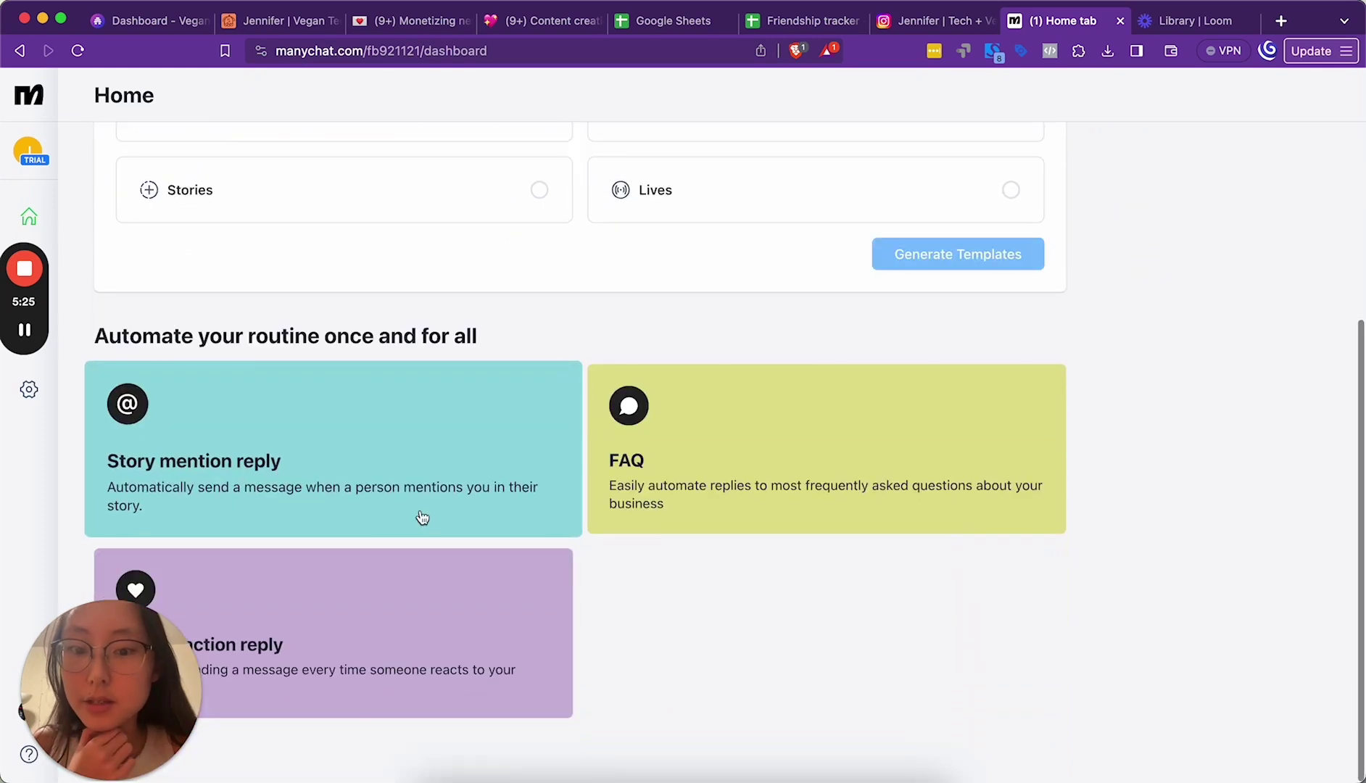
scroll(457, 487, up, 4)
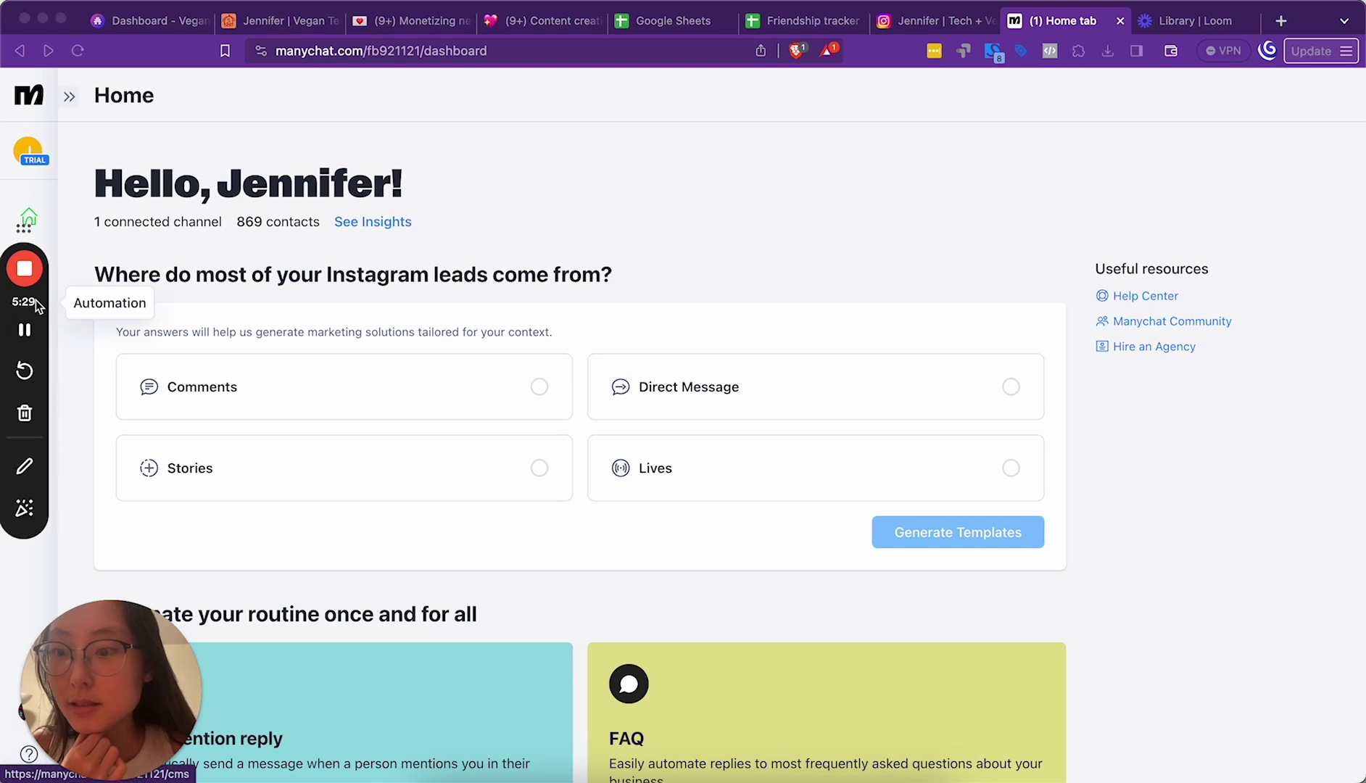
drag(24, 302, 222, 274)
click(29, 217)
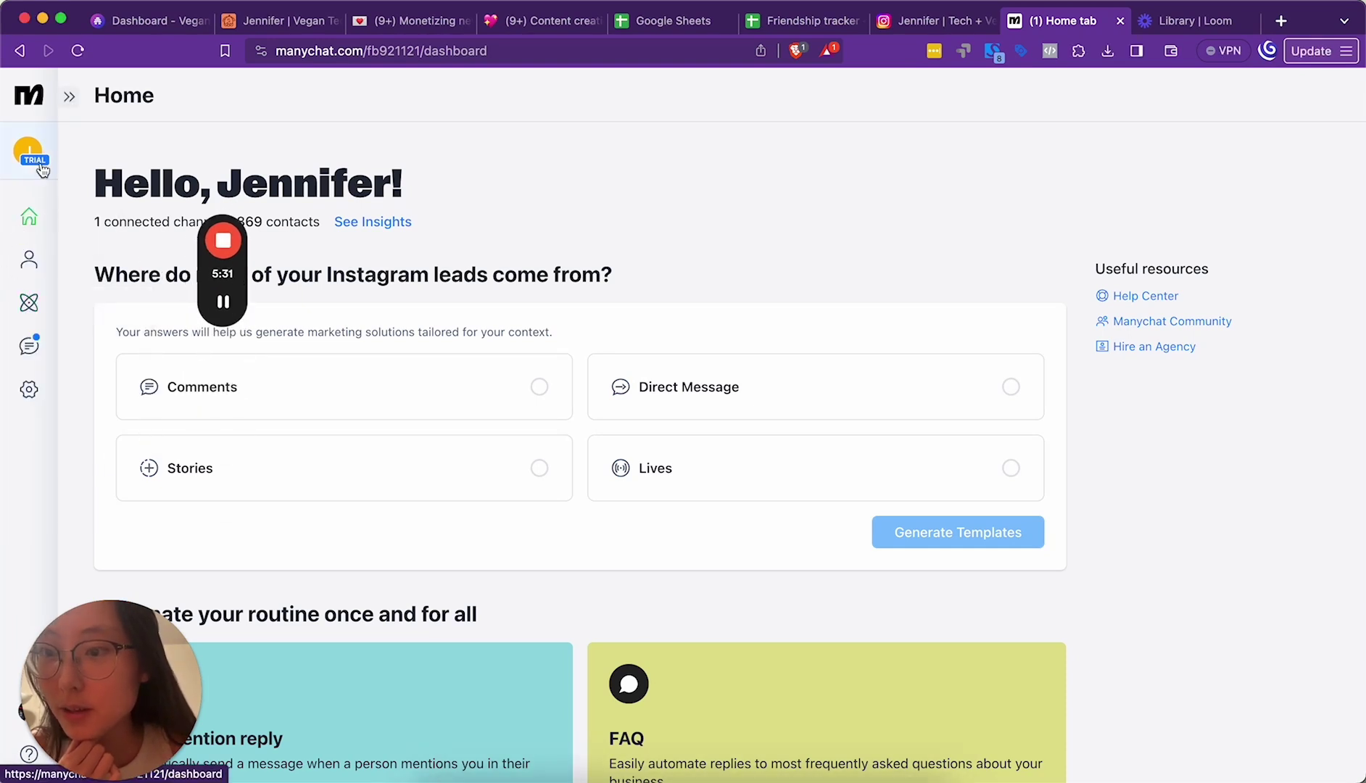
click(69, 96)
click(88, 308)
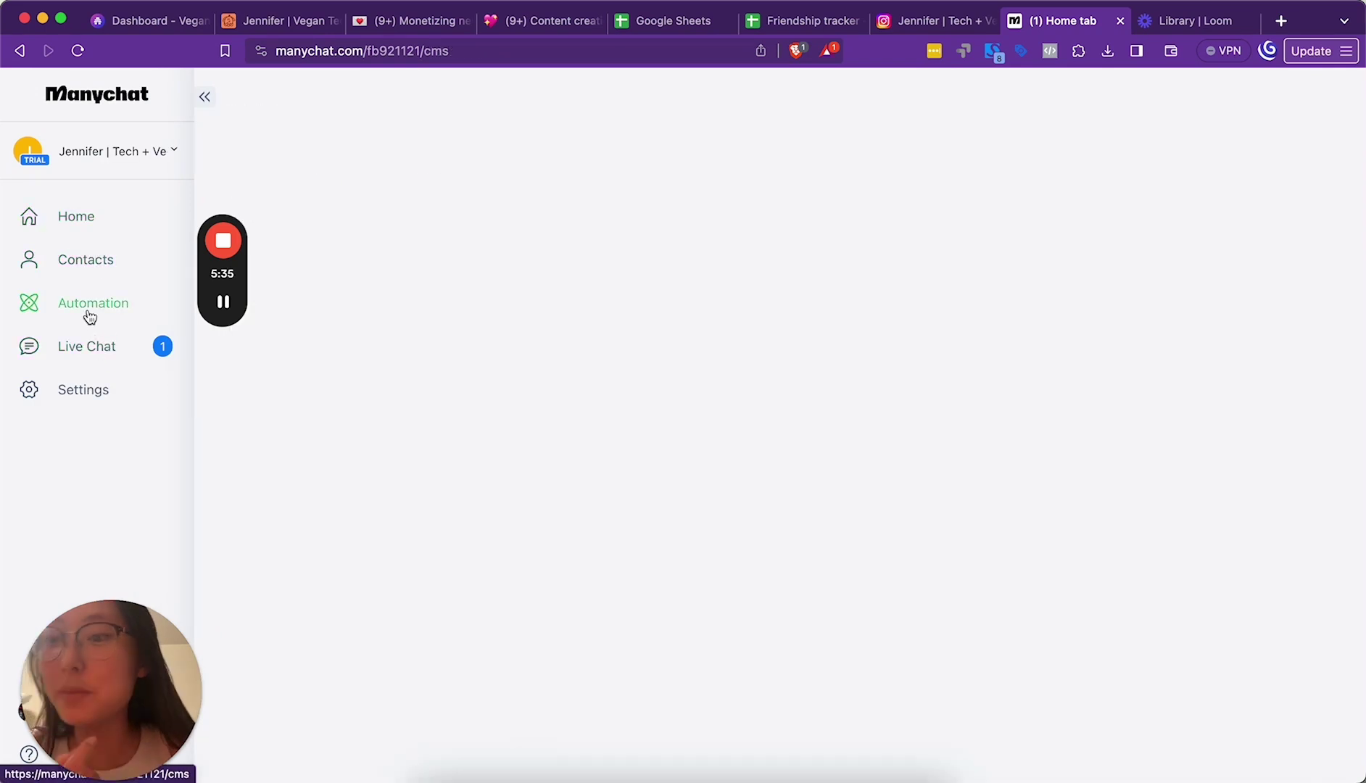
drag(208, 282, 38, 288)
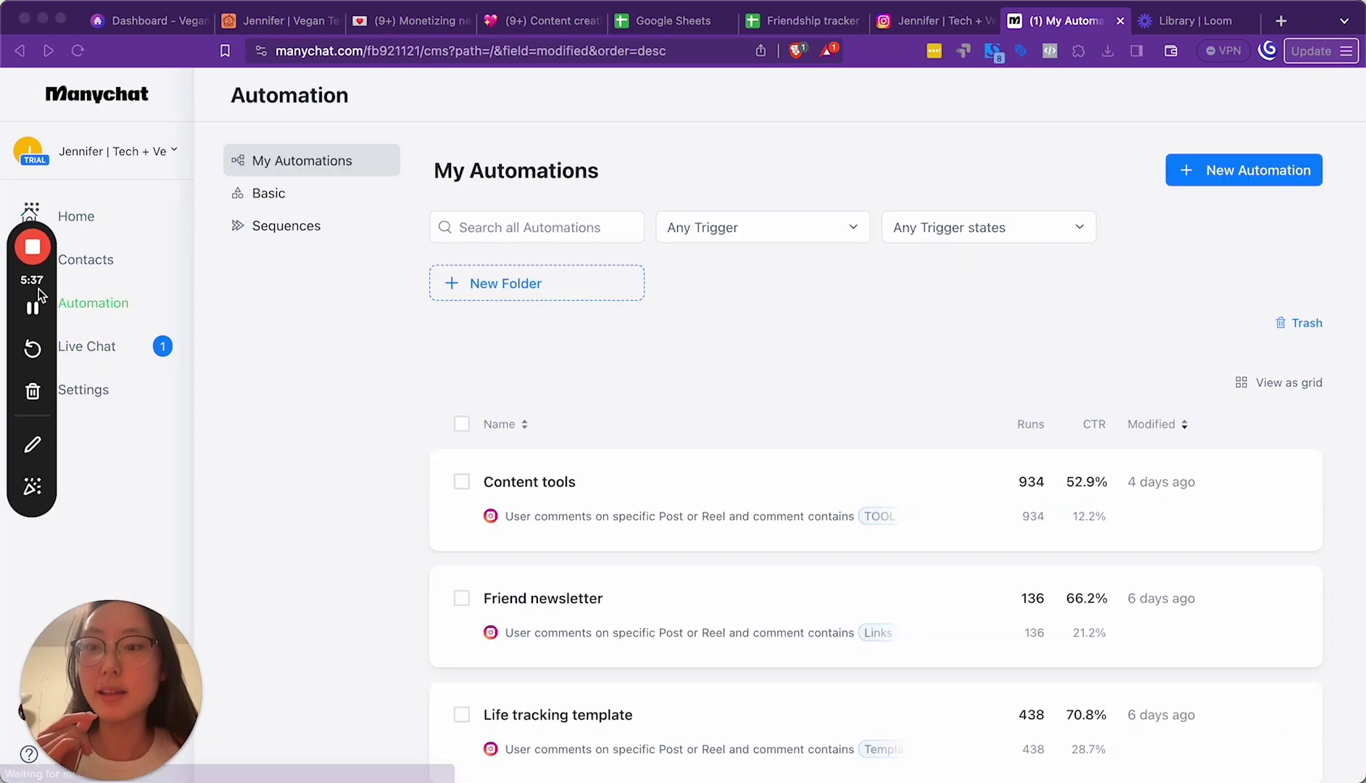
Step: Create a new automation with Start From Scratch and open + New Trigger from the When… node
click(1274, 175)
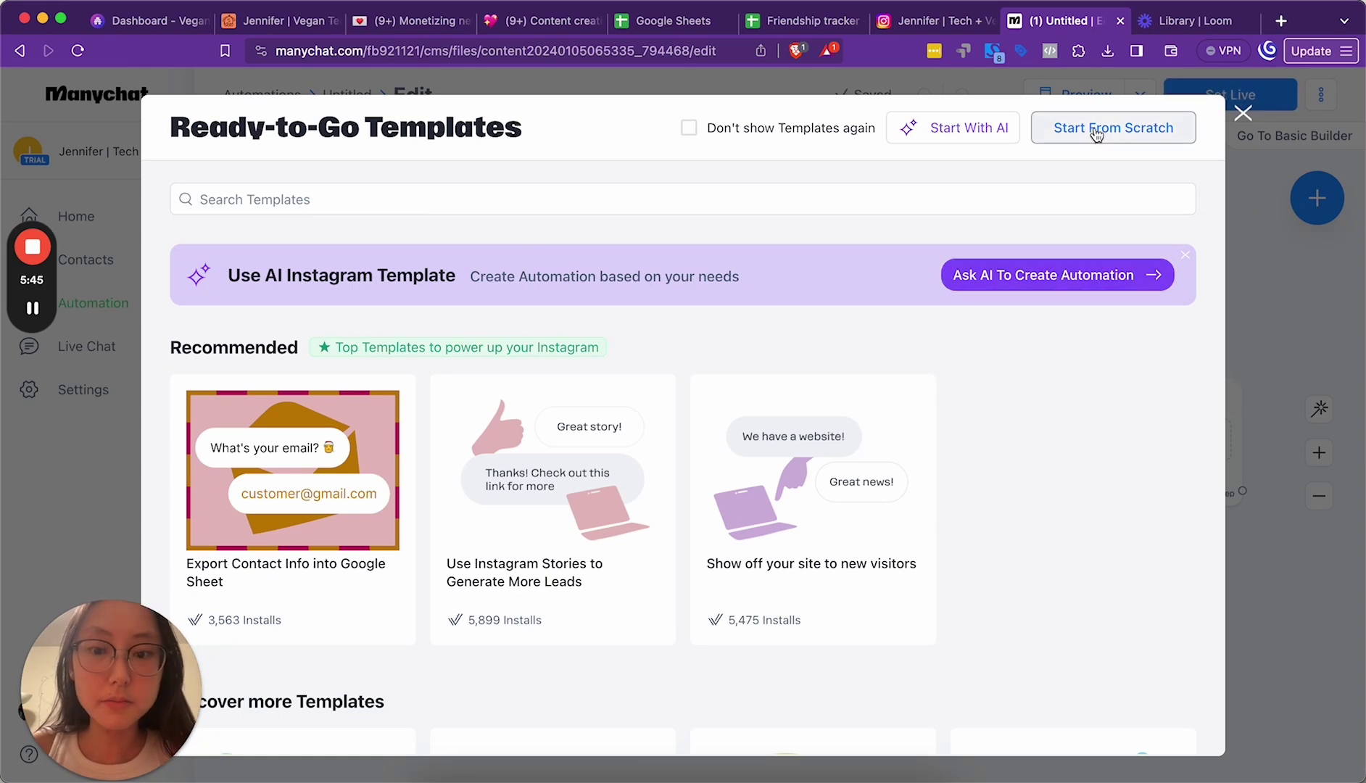
scroll(924, 435, down, 8)
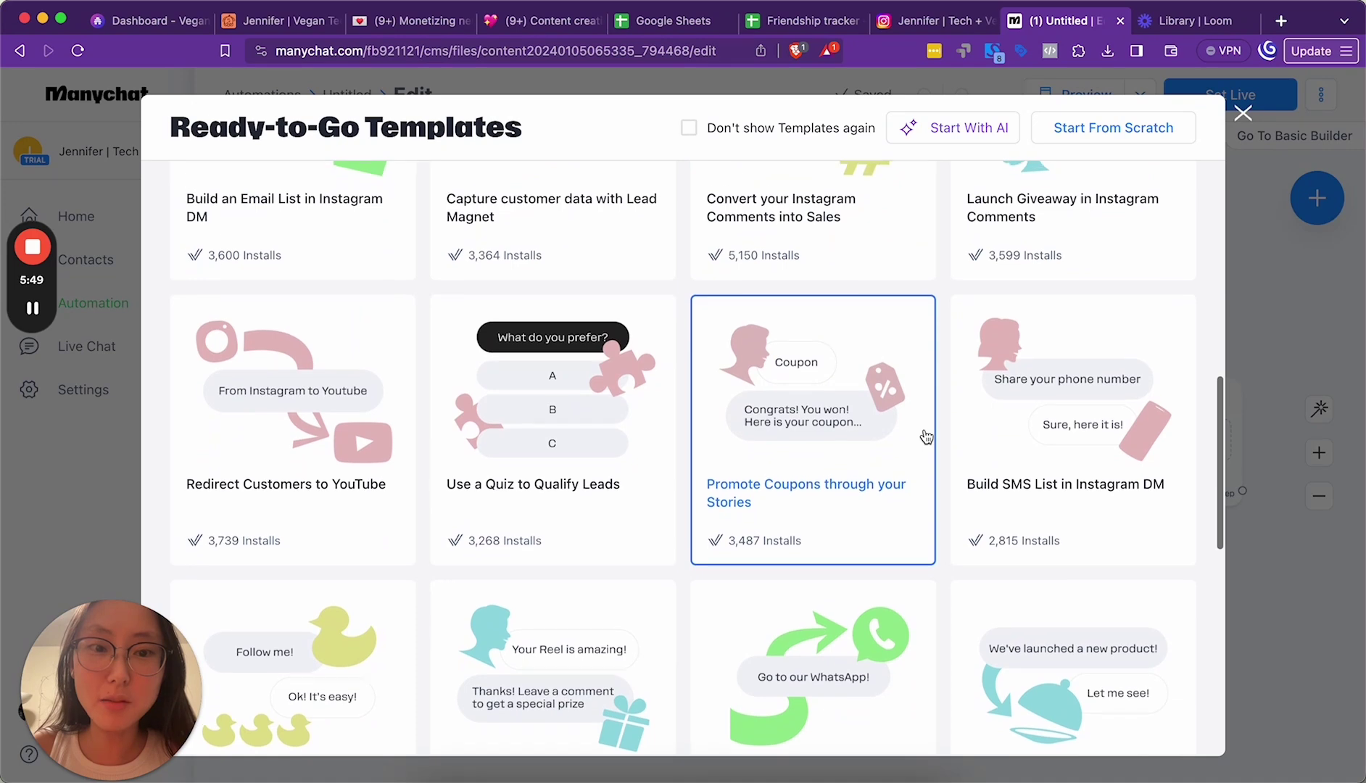
scroll(1065, 300, up, 3)
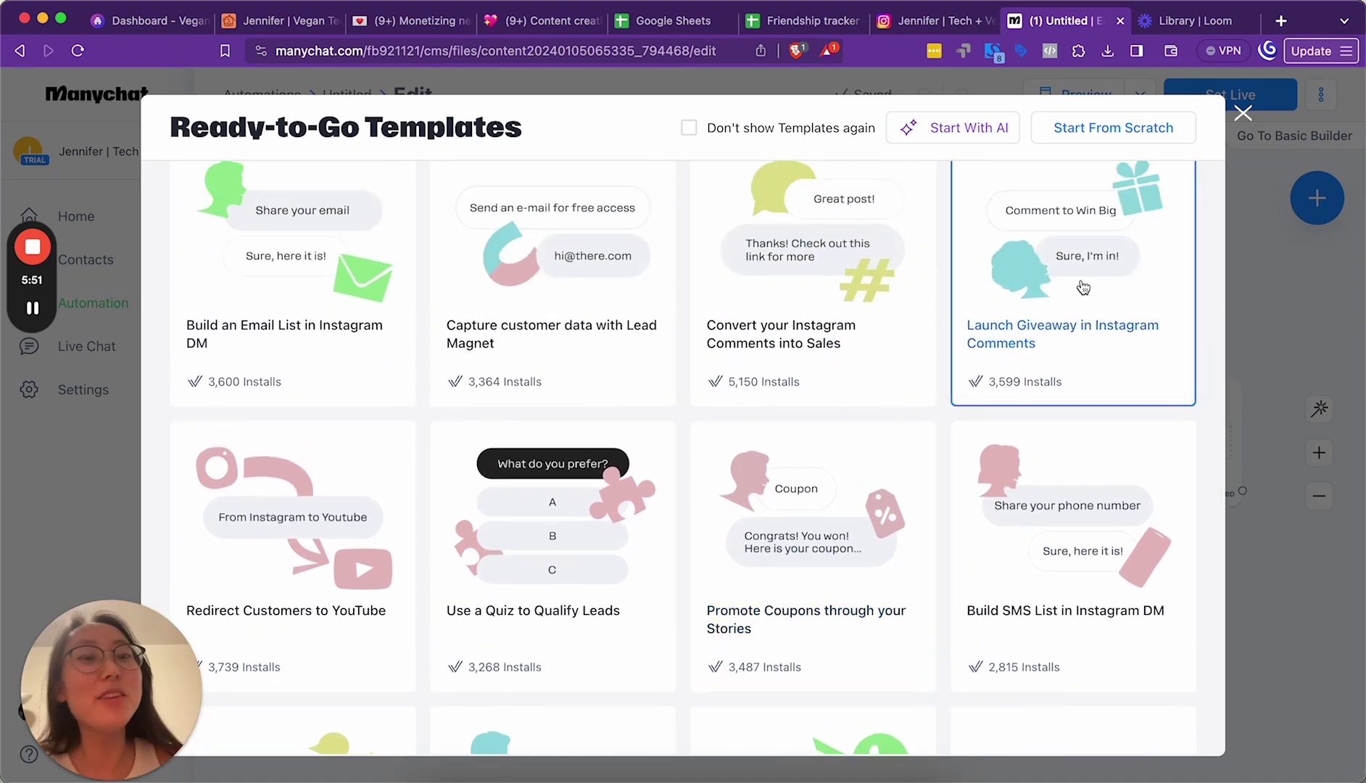
scroll(1084, 288, up, 10)
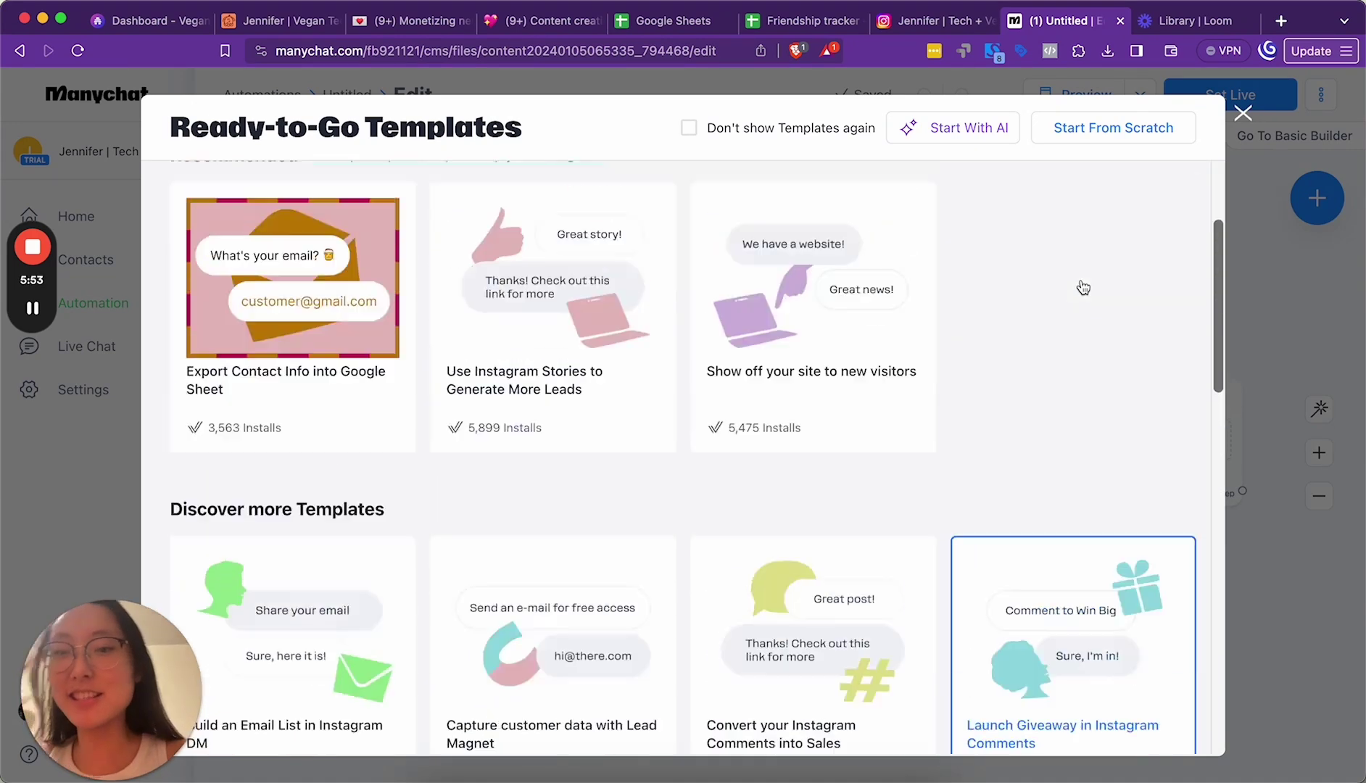
click(1079, 140)
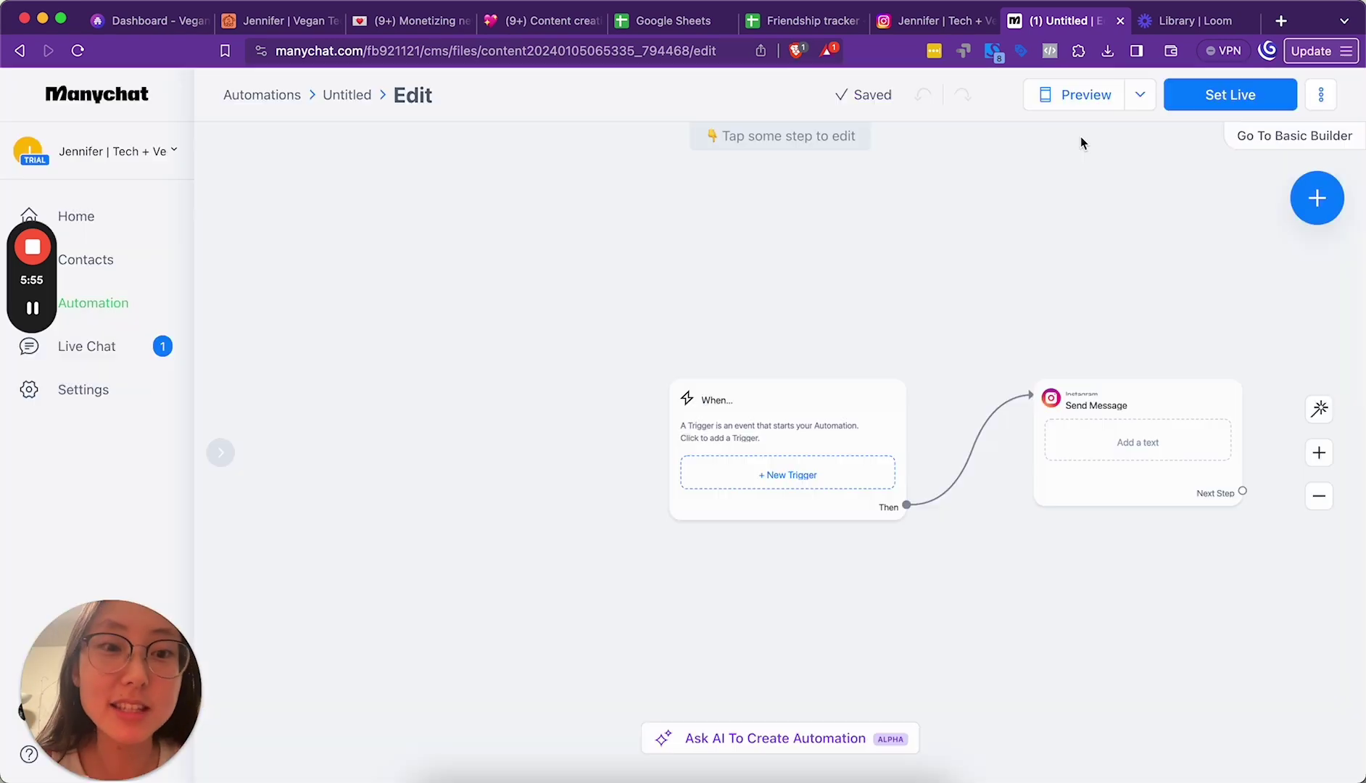
click(786, 401)
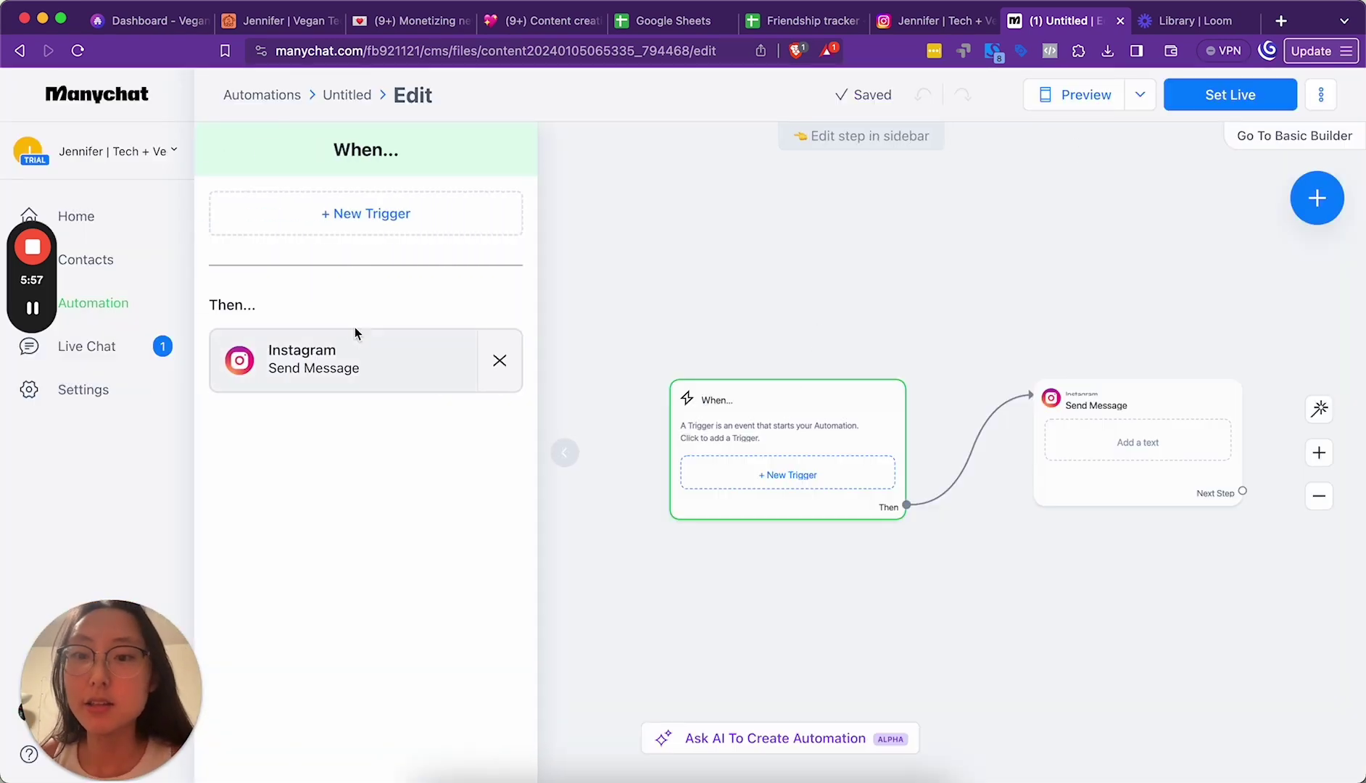
click(340, 231)
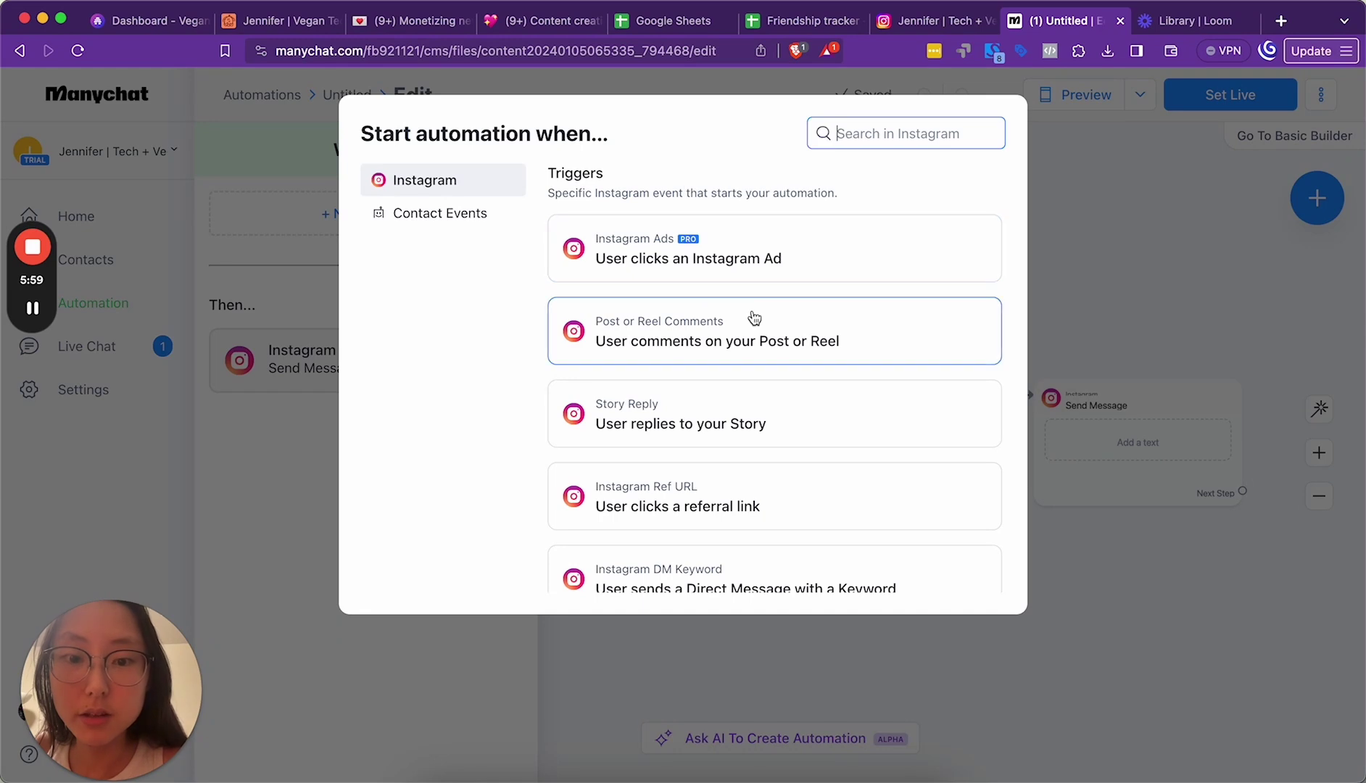
Step: Set the trigger to Post or Reel Comments on the newest reel, 'More unhinged tips for ur friends'
click(788, 343)
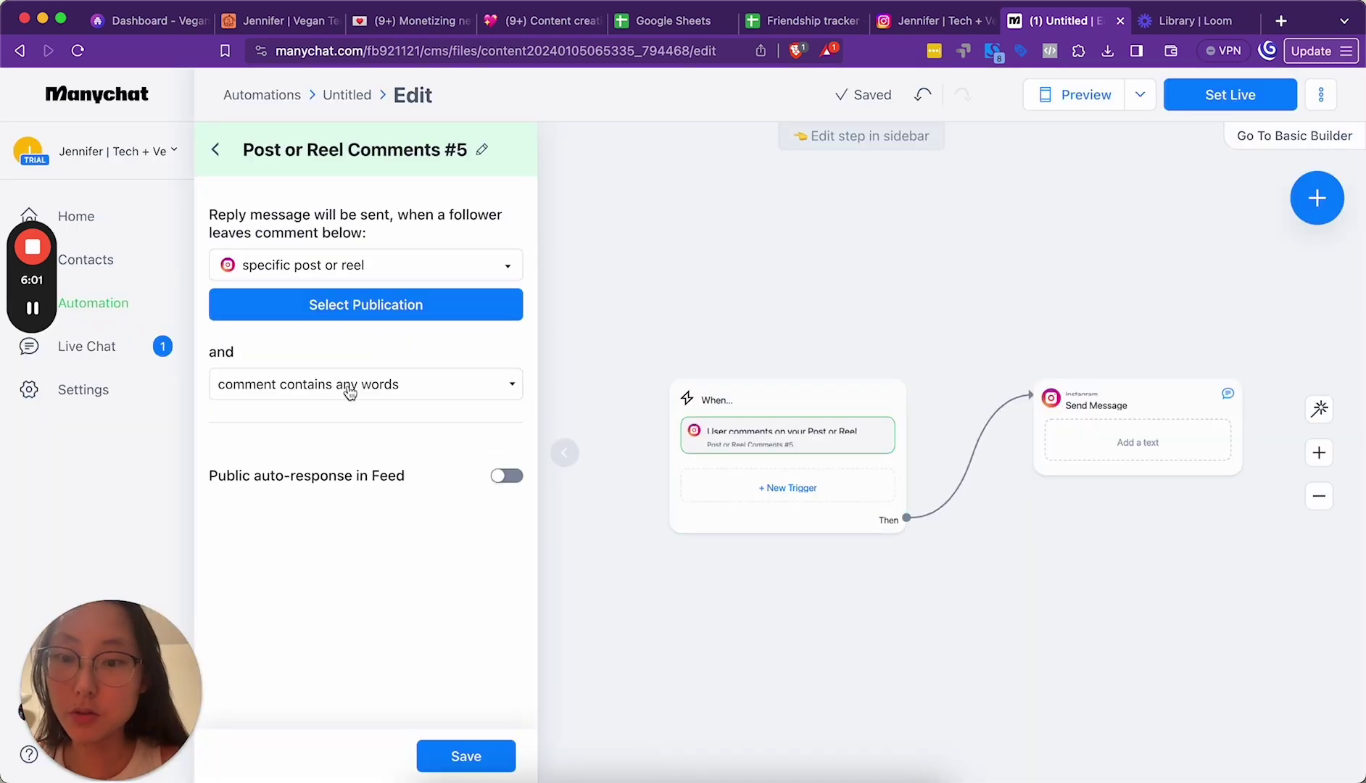
click(391, 297)
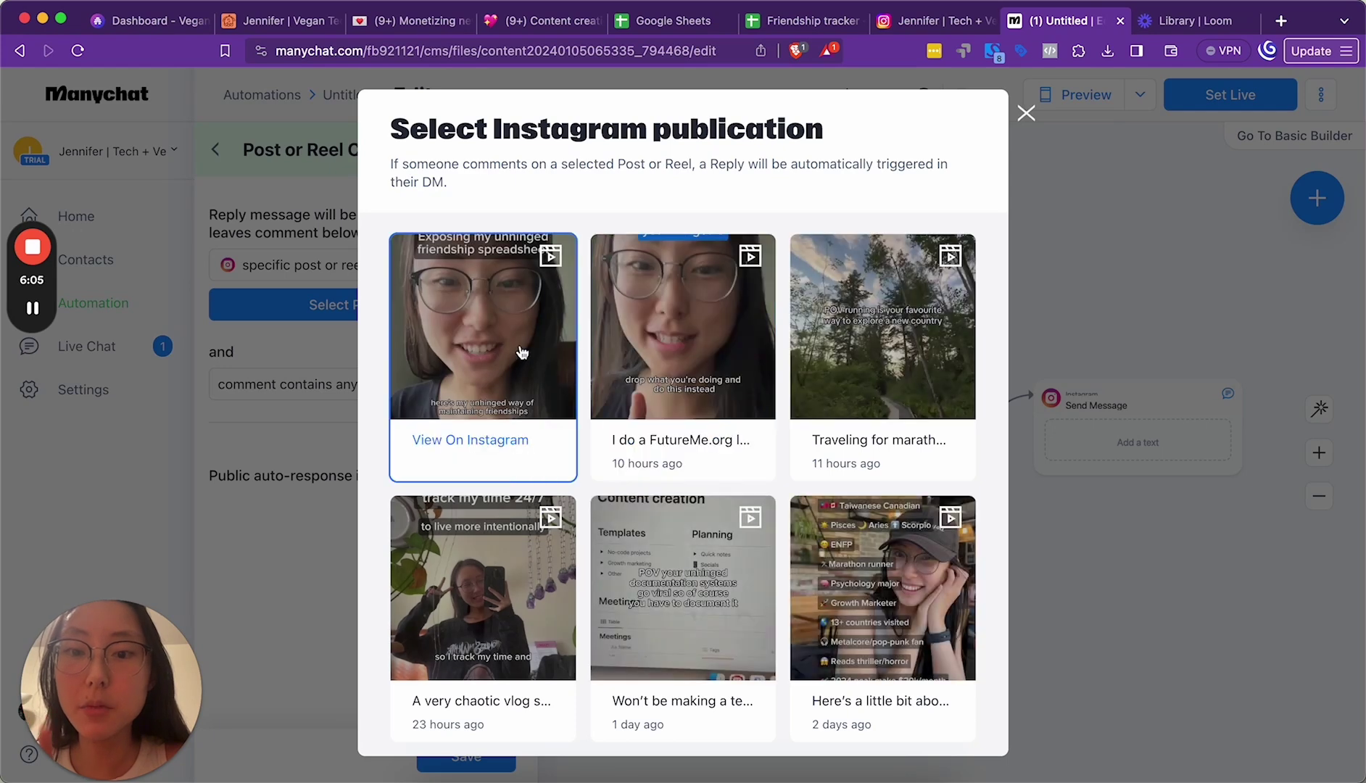
click(522, 354)
scroll(430, 520, down, 1)
scroll(430, 520, down, 1)
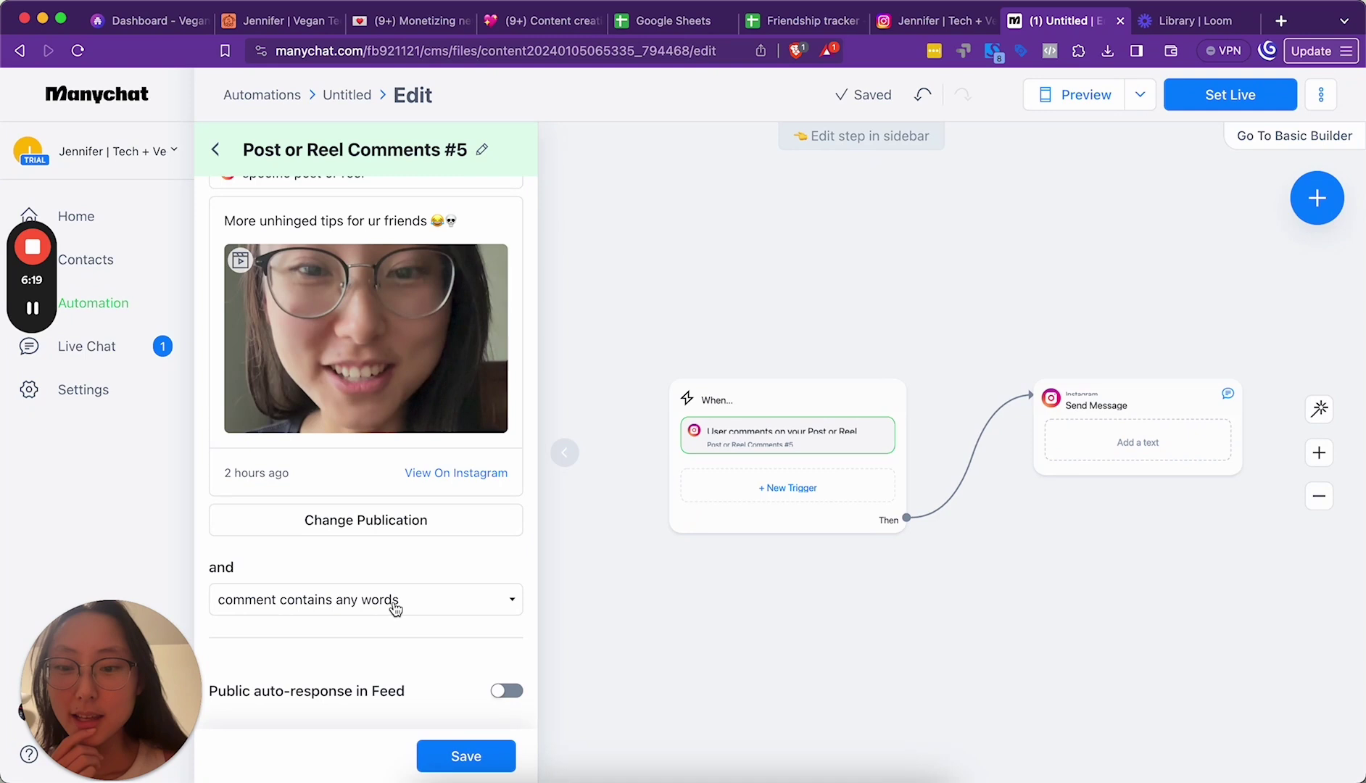
click(395, 608)
Step: Match comments containing the keywords template, link, links and templates
click(392, 618)
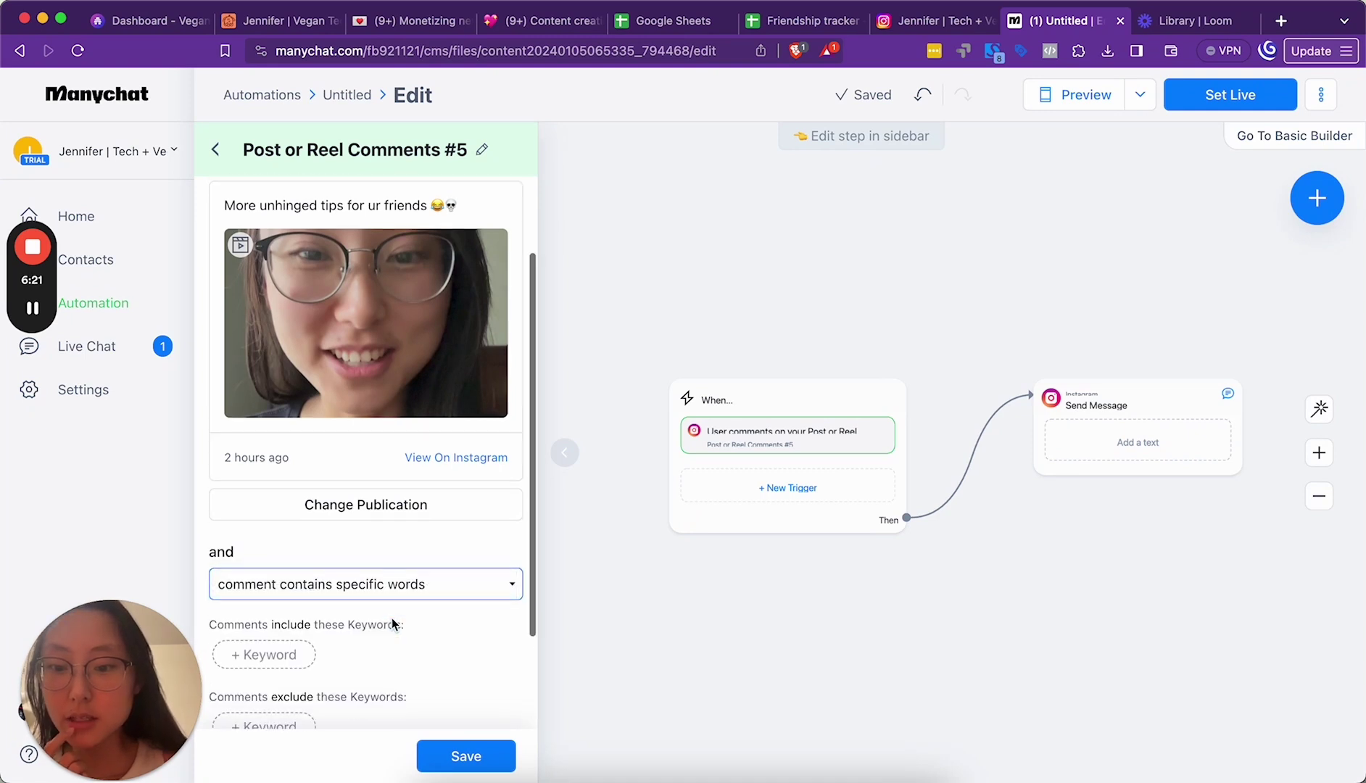
scroll(393, 624, down, 2)
click(268, 525)
text(temp)
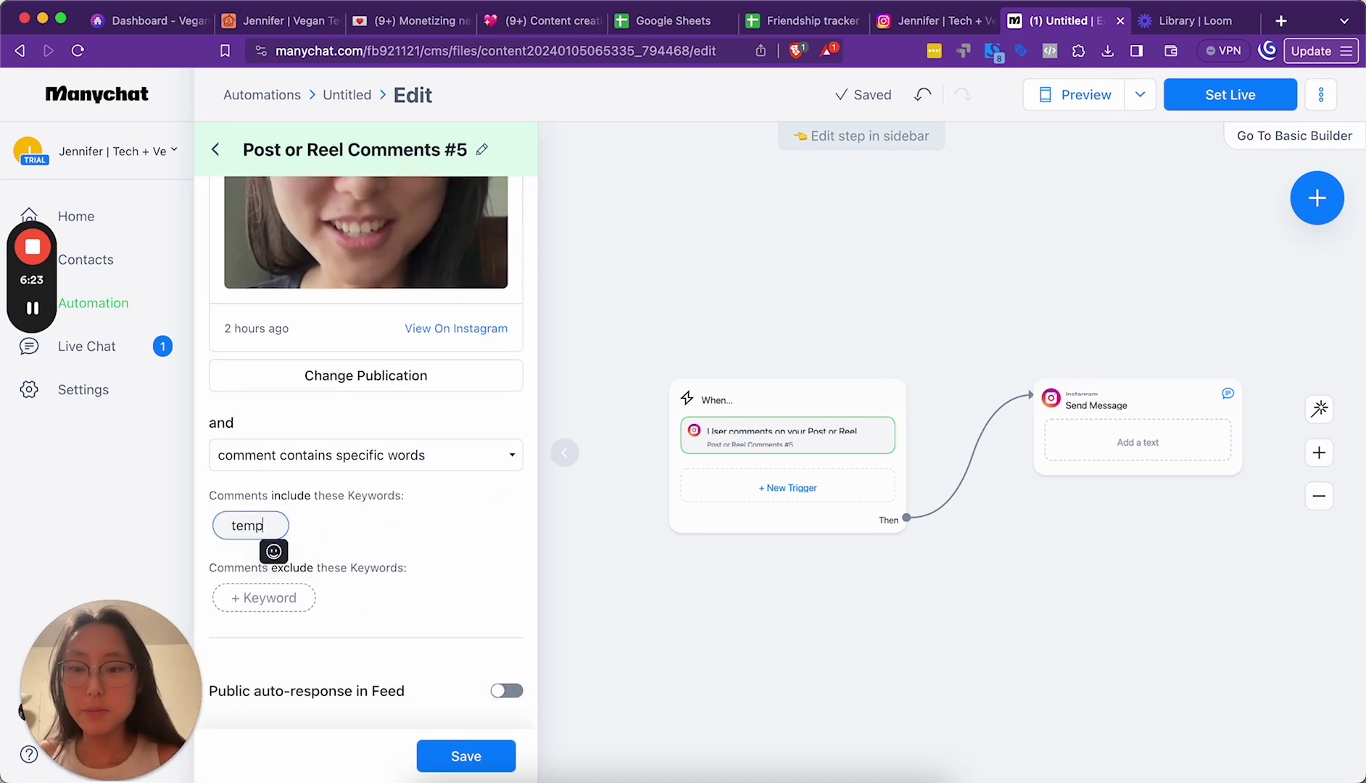
text(late)
key(Return)
text(link)
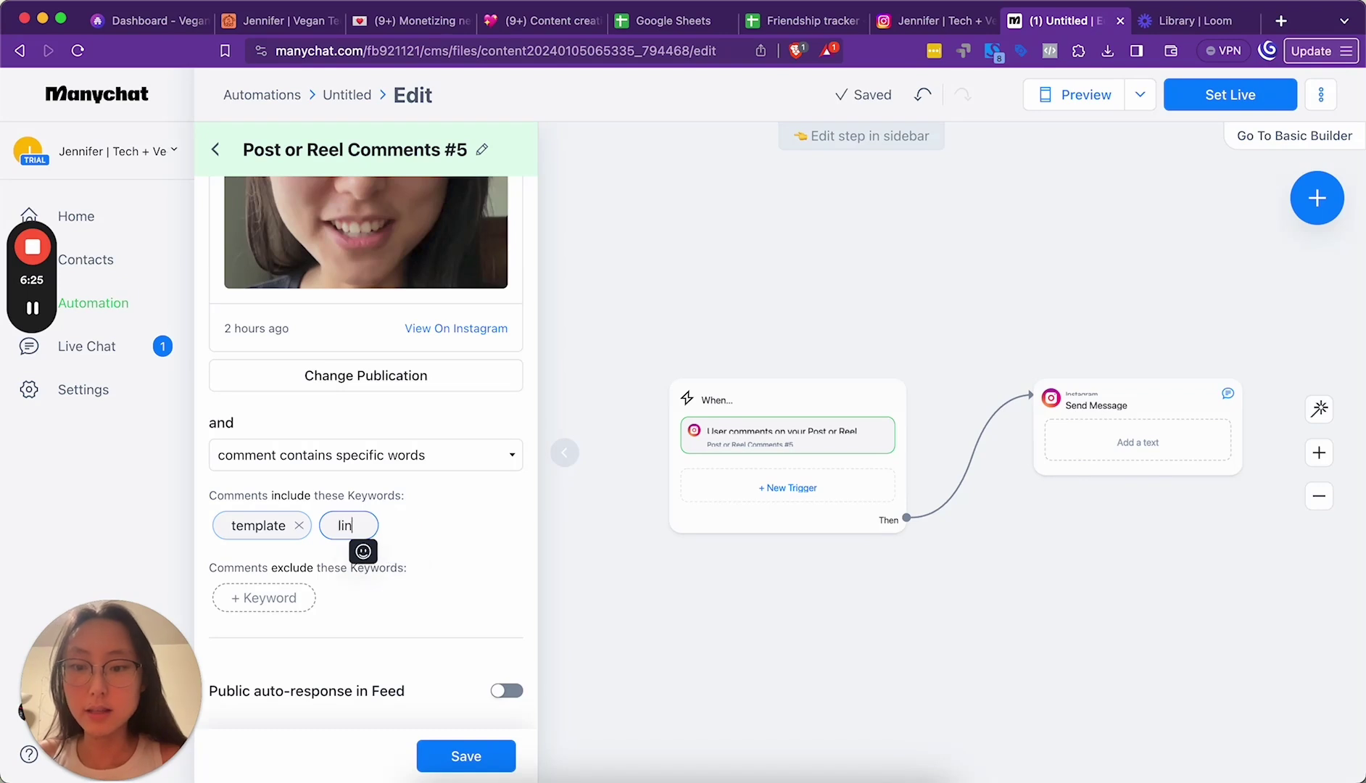
key(Return)
text(links)
key(Return)
text(templates)
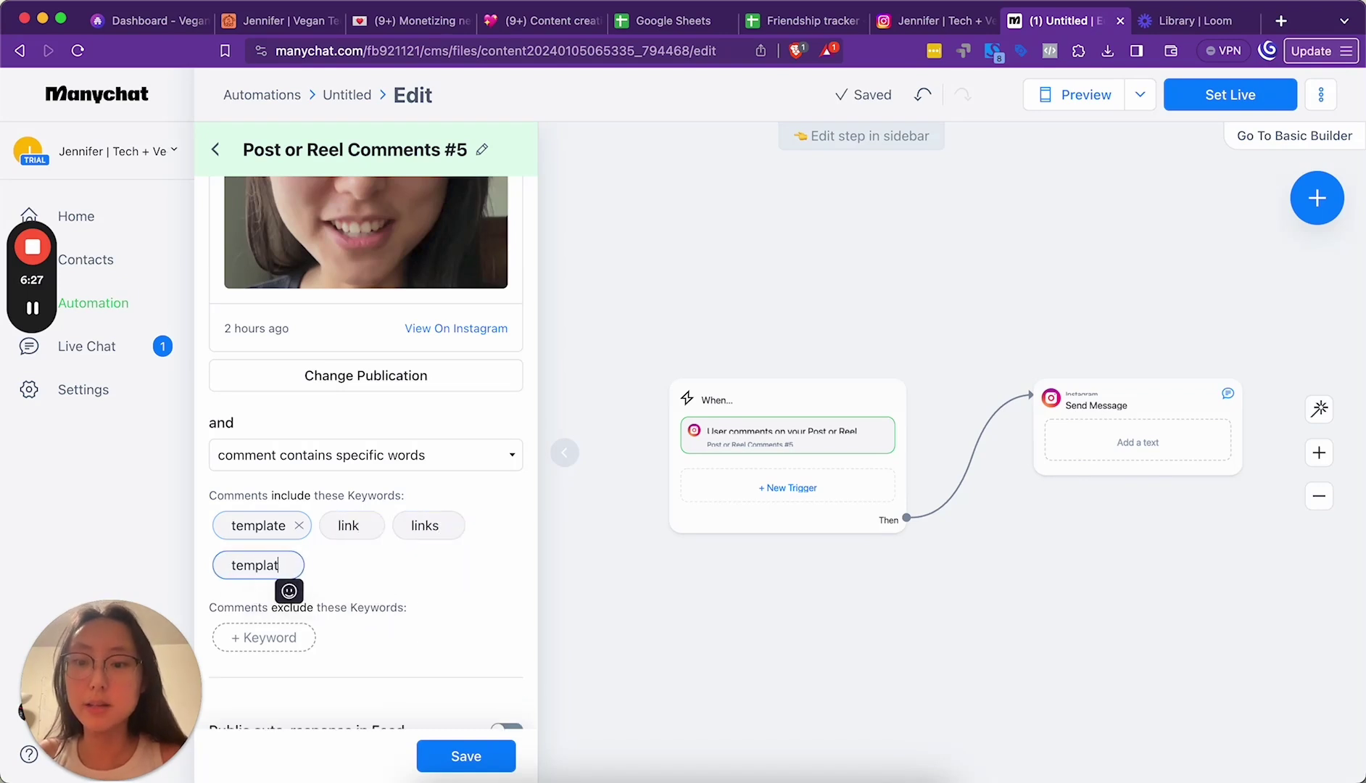
key(Return)
Step: Turn on a public feed reply asking people to DM "friend spreadsheet", and save the trigger
scroll(265, 633, down, 1)
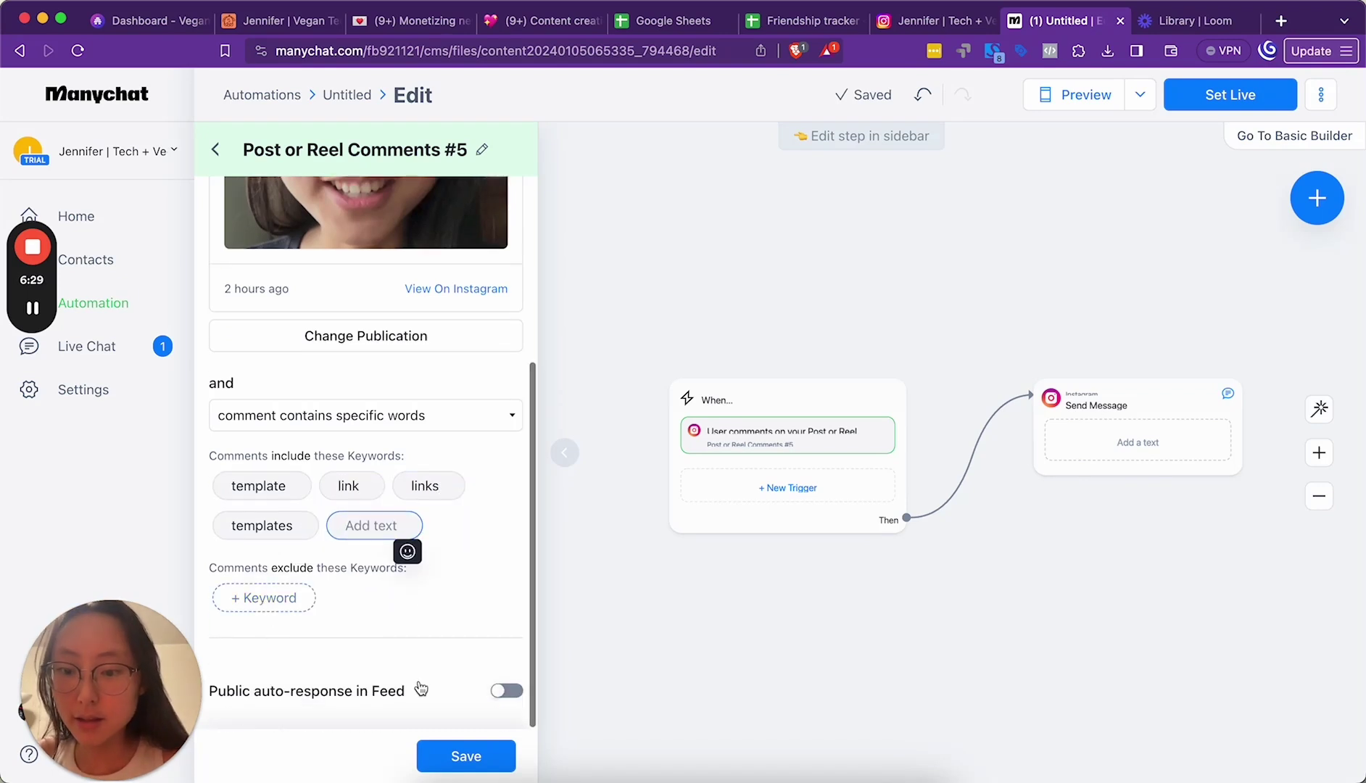
click(507, 690)
scroll(442, 620, down, 2)
click(389, 617)
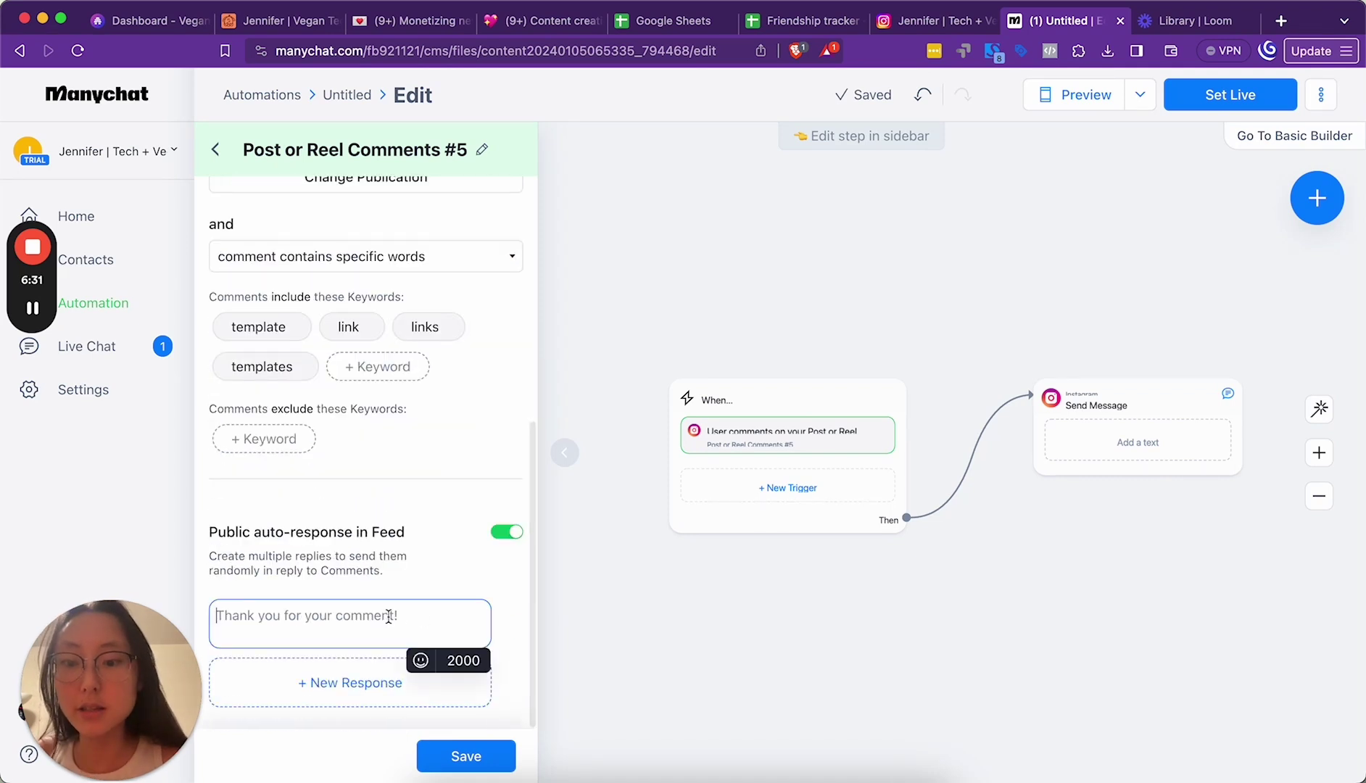
text(DM'd you! If y)
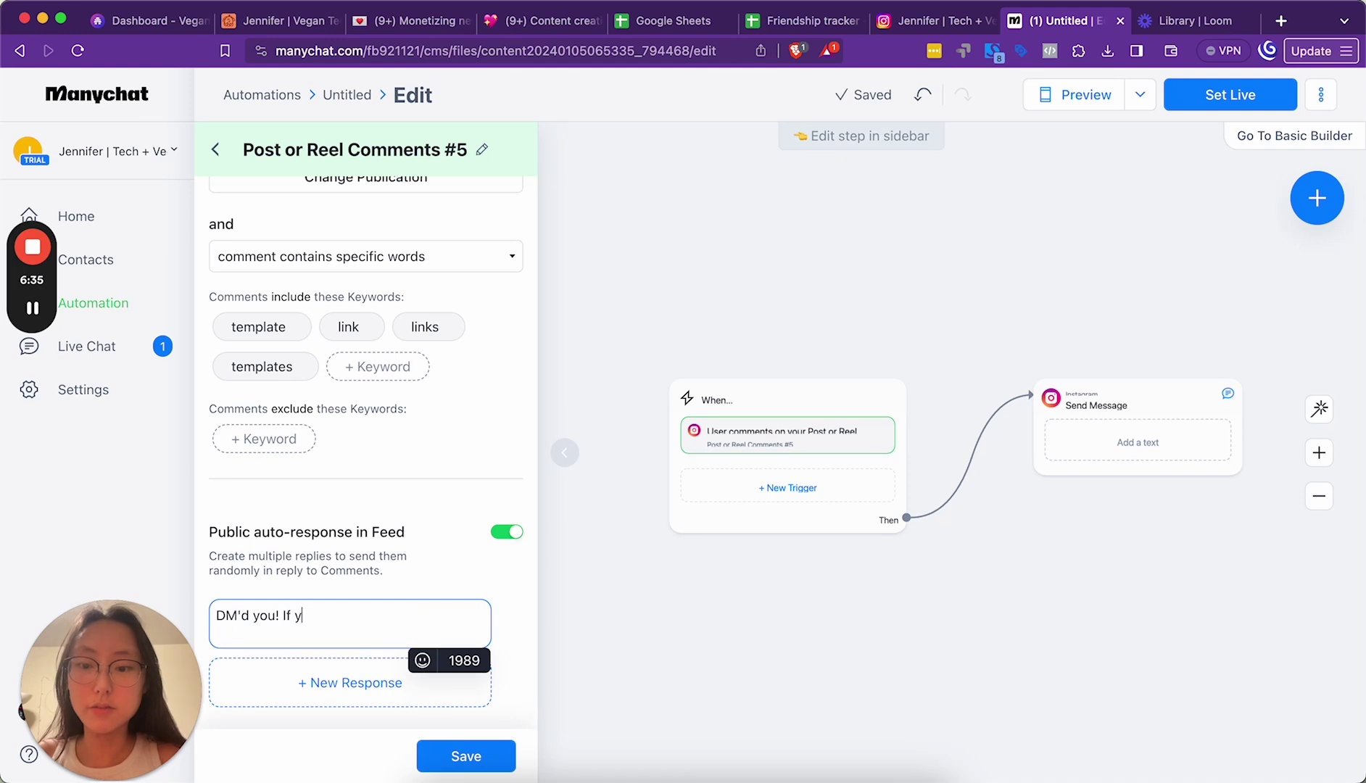
text(our account doesn't allow DMs, can)
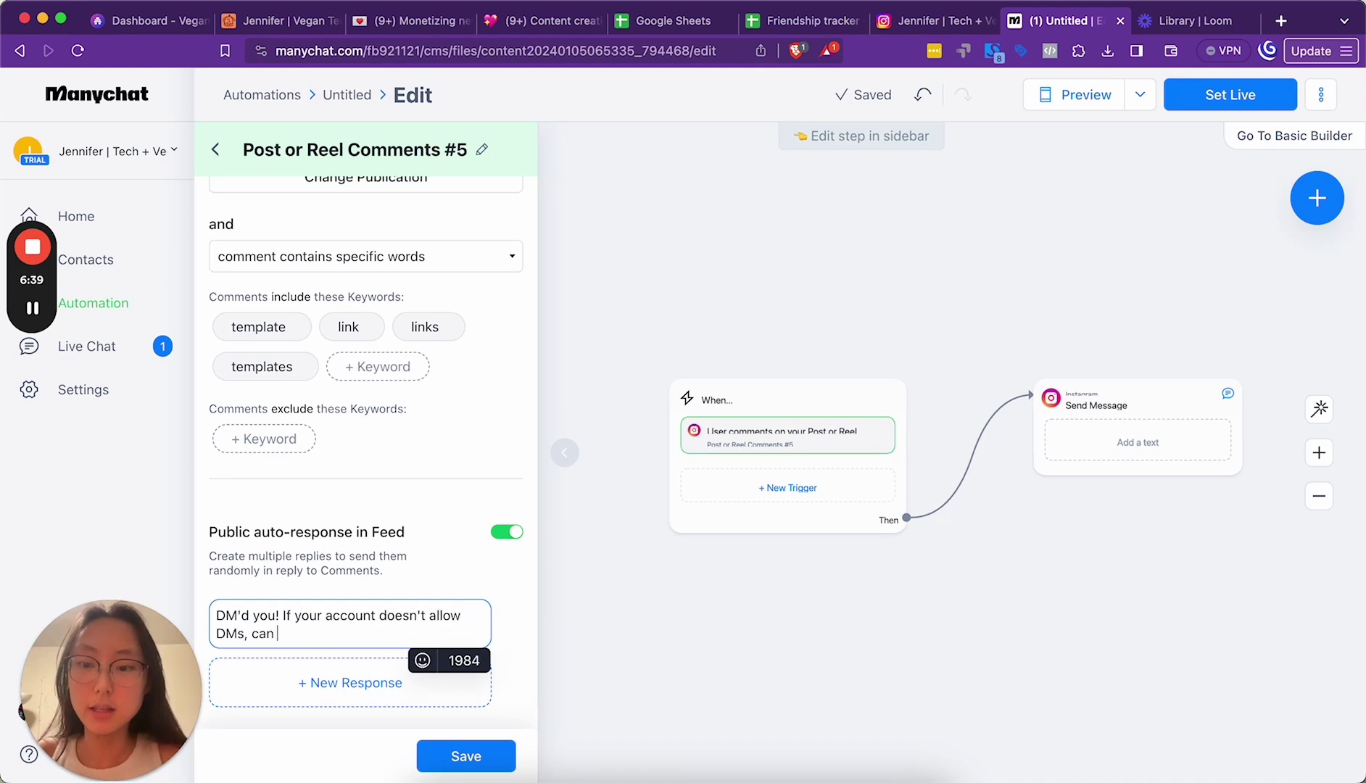
text(you DM me asking for)
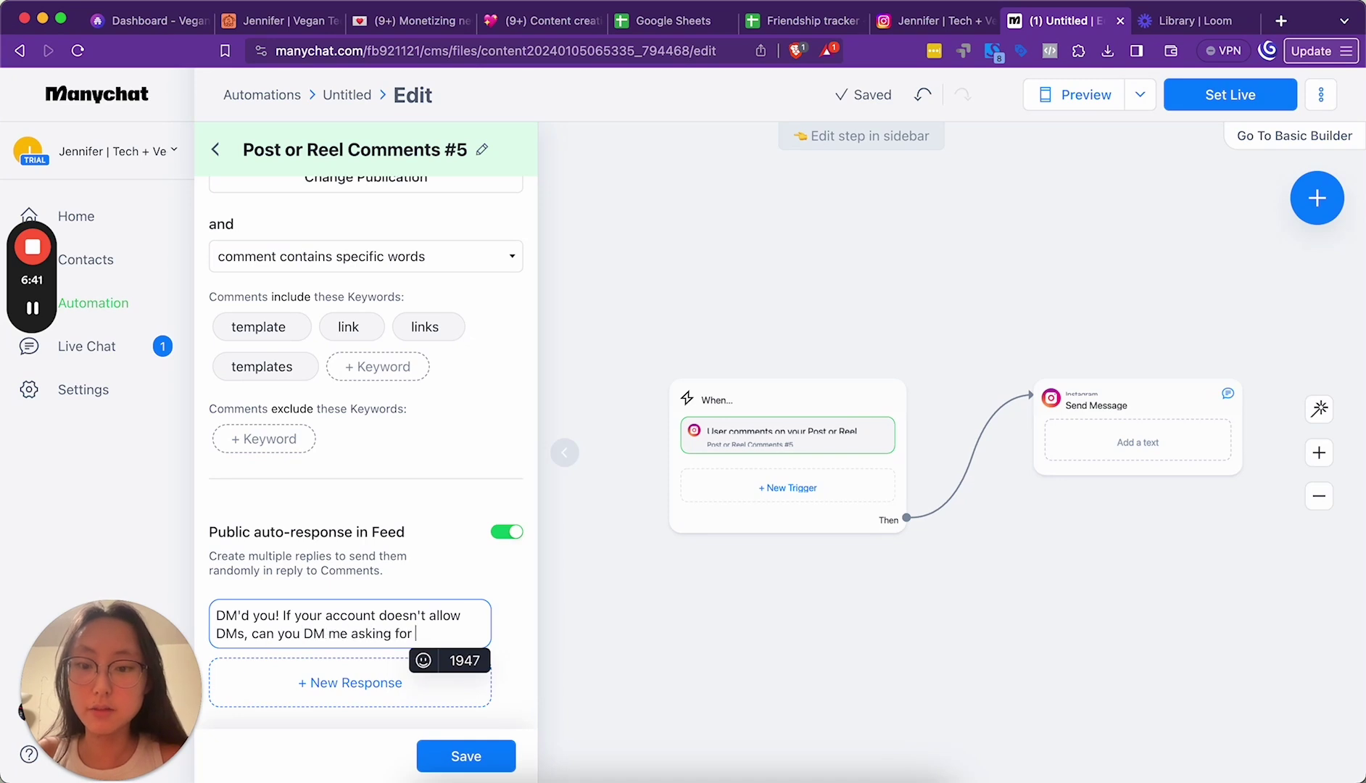
text( the te)
key(BackSpace)
key(BackSpace)
key(alt+shift+Left)
key(alt+shift+Left)
key(alt+shift+Left)
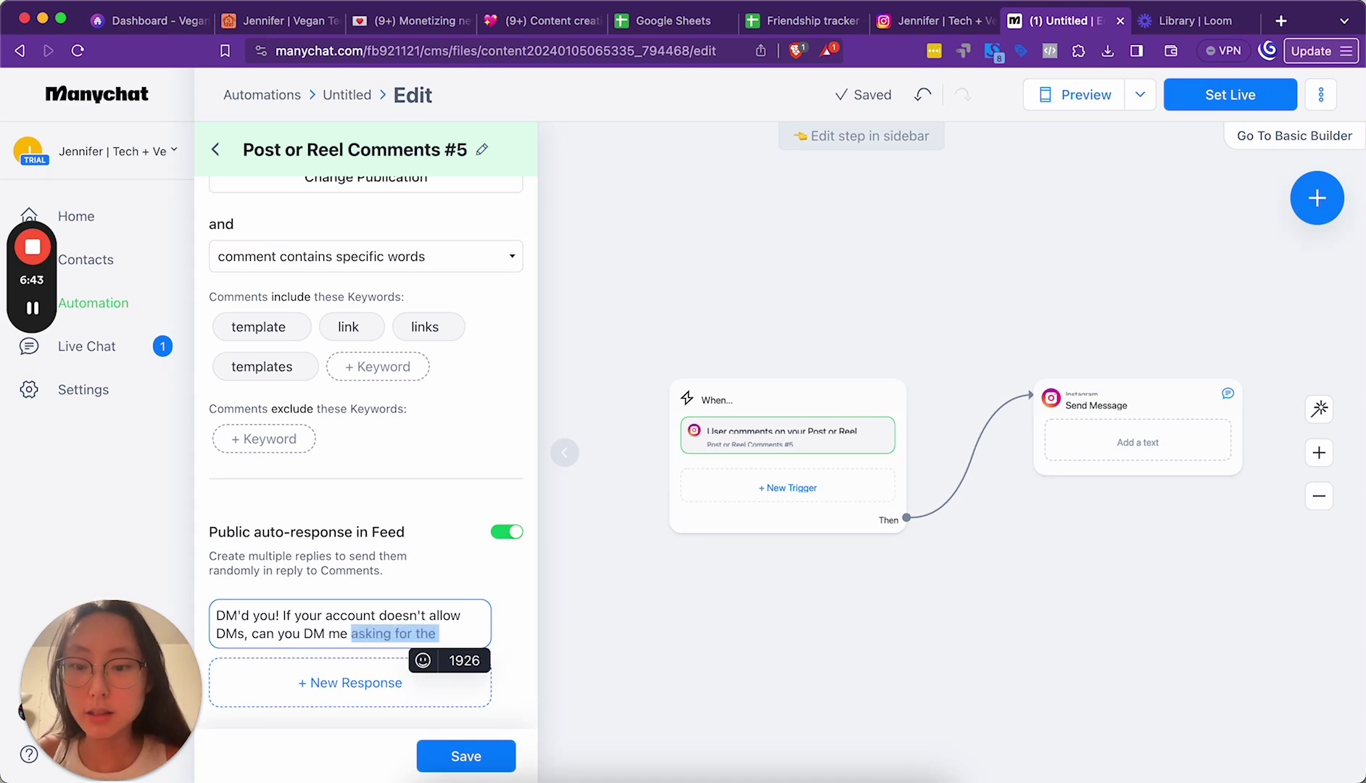
text(the words)
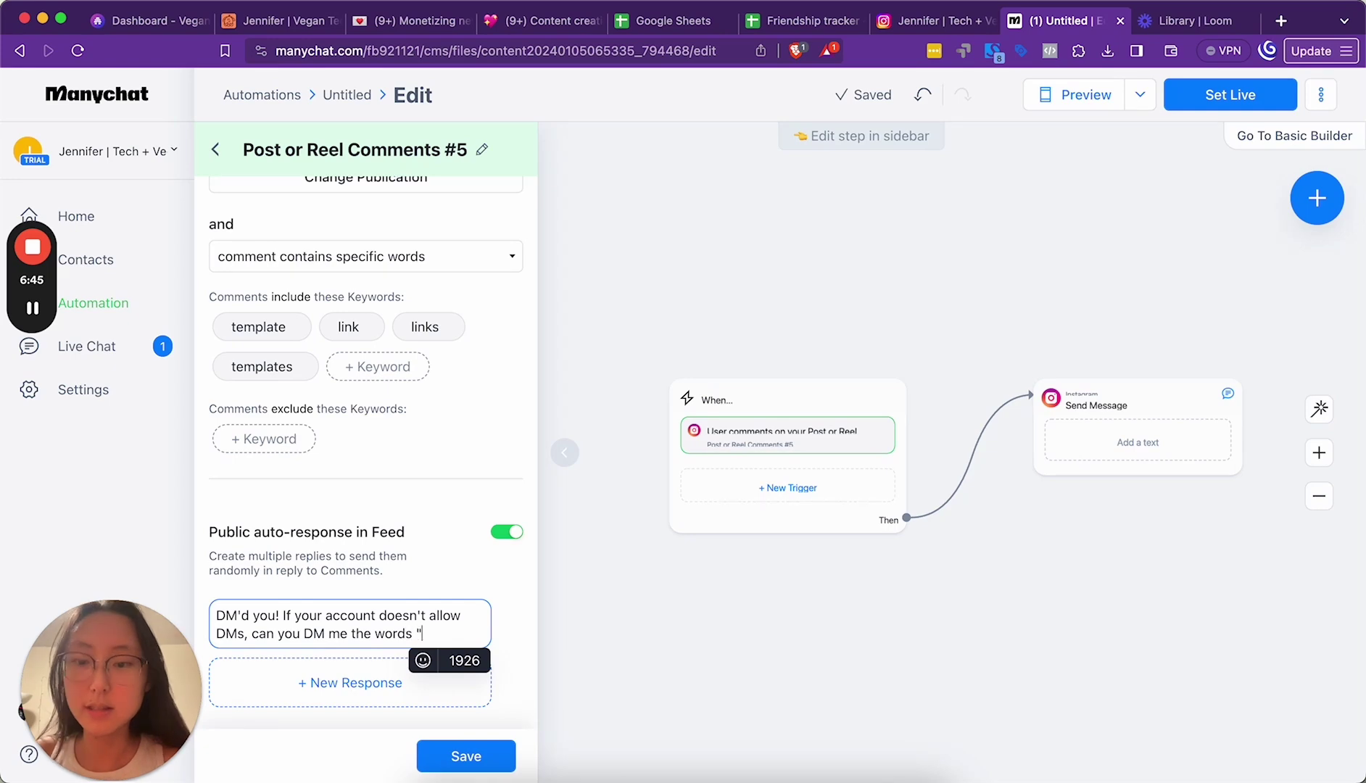
scroll(363, 374, up, 5)
scroll(363, 374, down, 5)
text(")
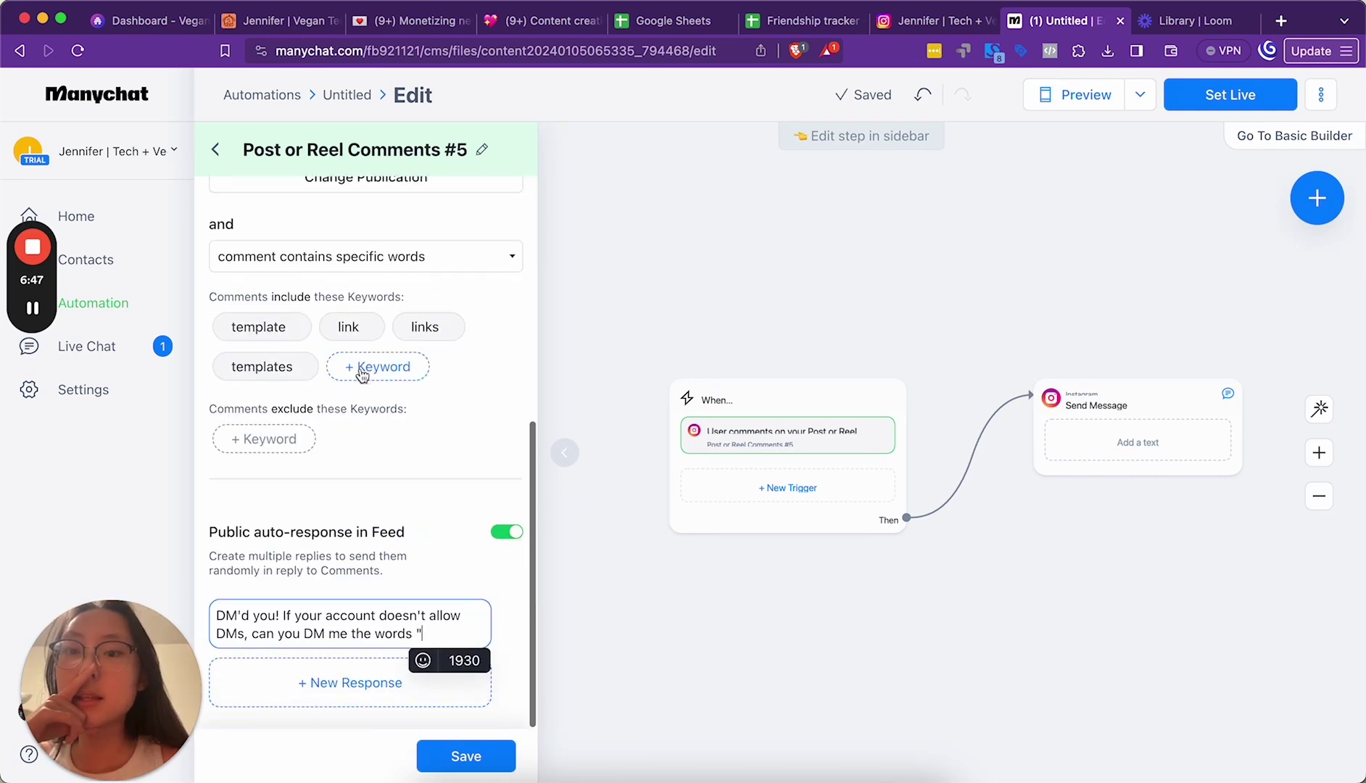
text(friendship)
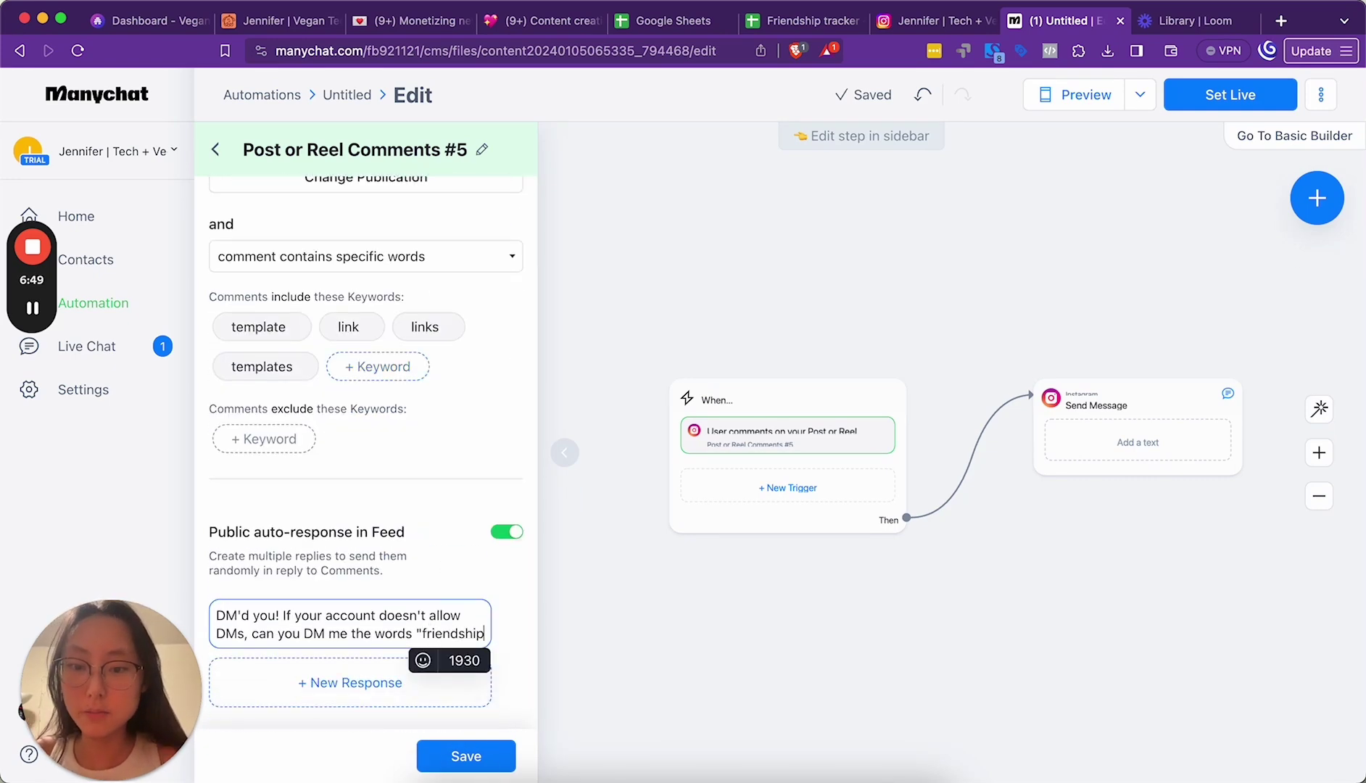
text( sprea)
key(shift+alt+Left)
key(shift+alt+Left)
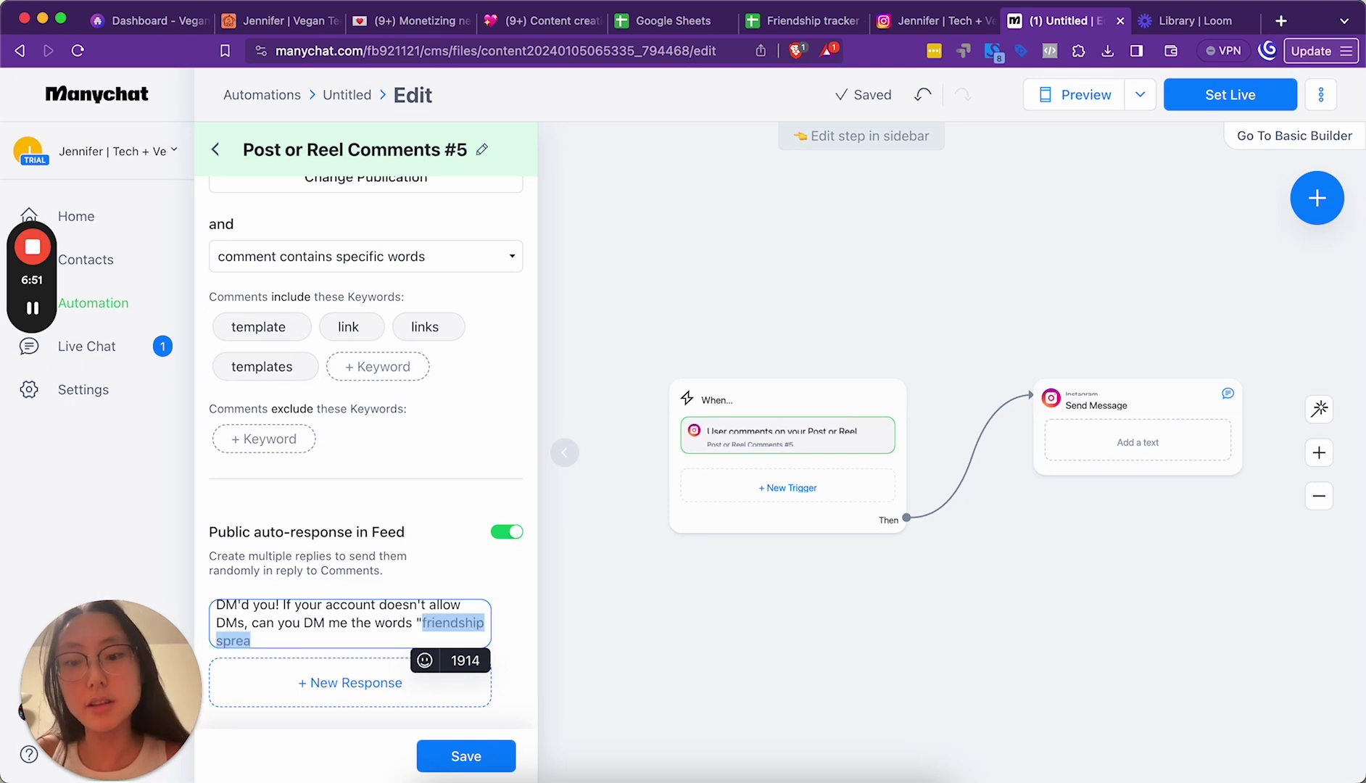
key(BackSpace)
text(frie)
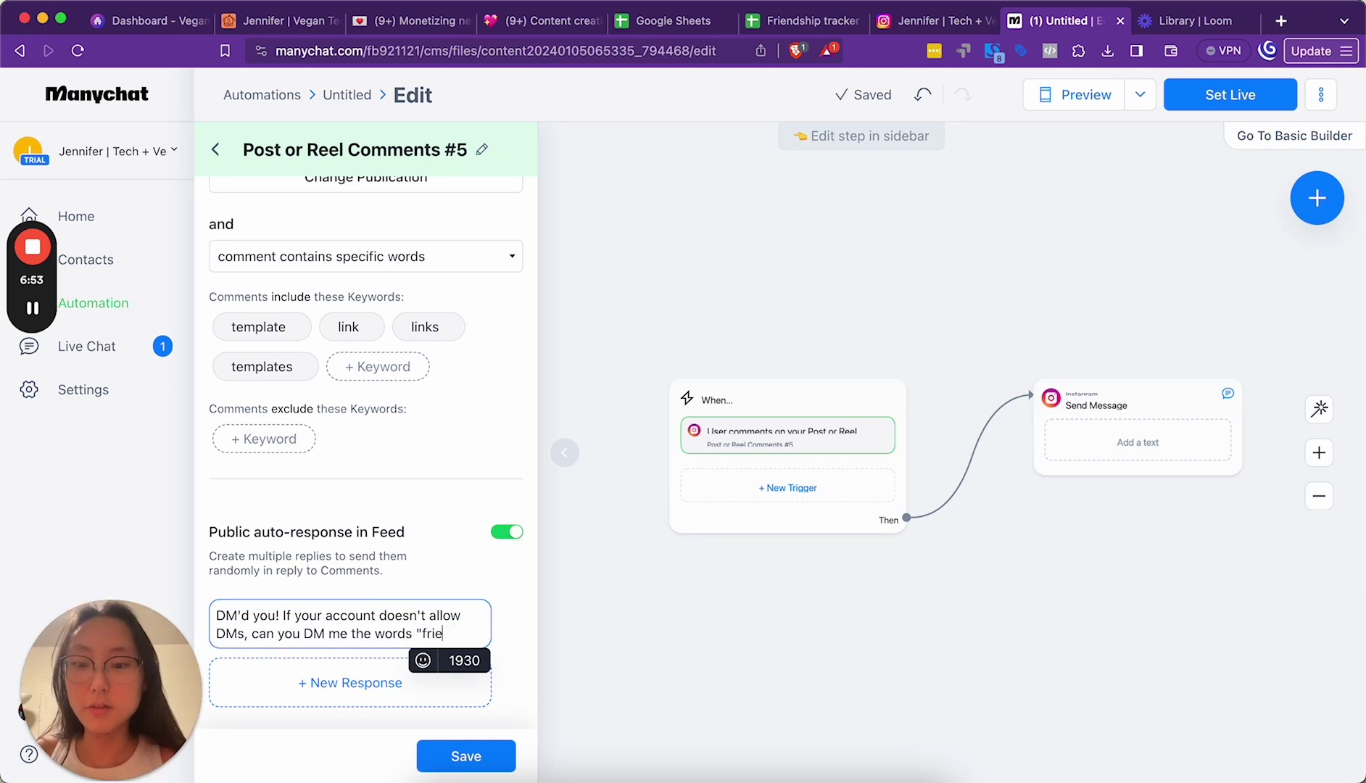
text(nd spre)
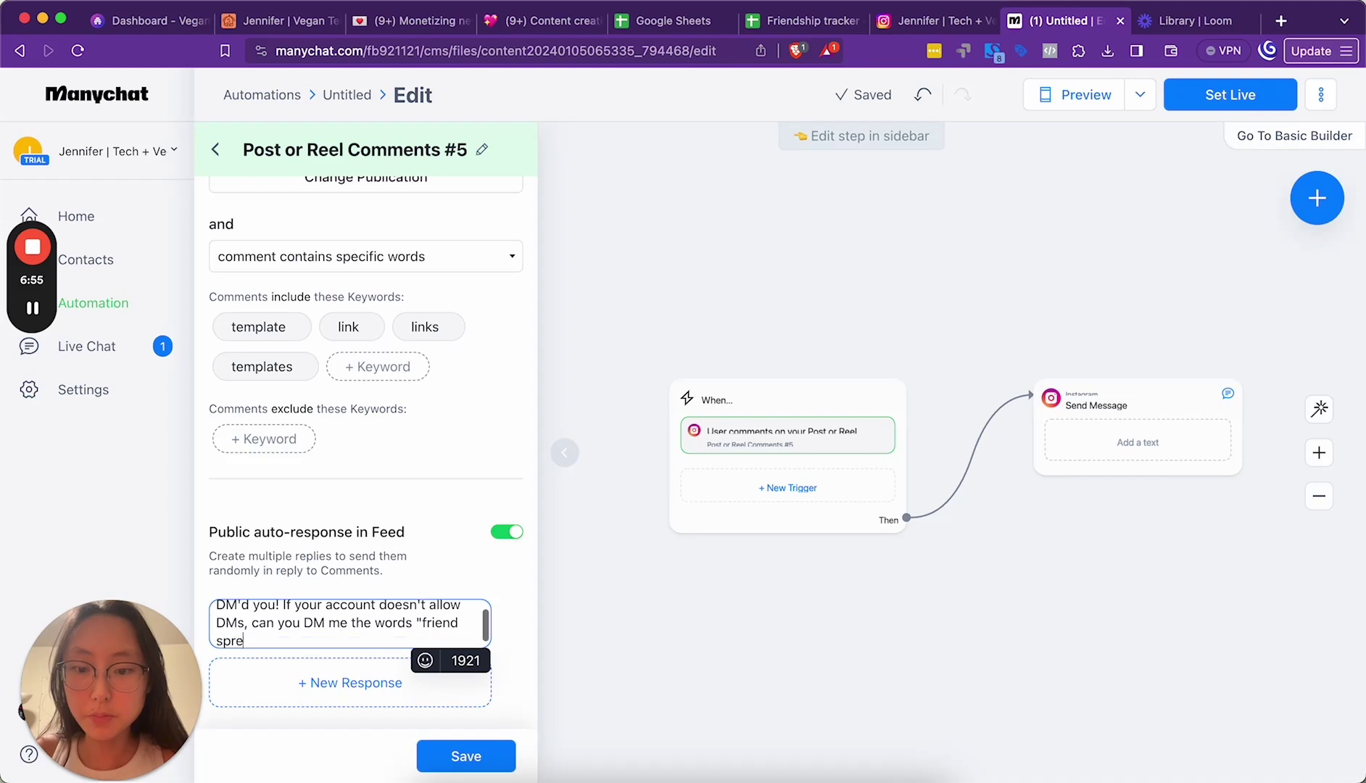
text(adsheet"?)
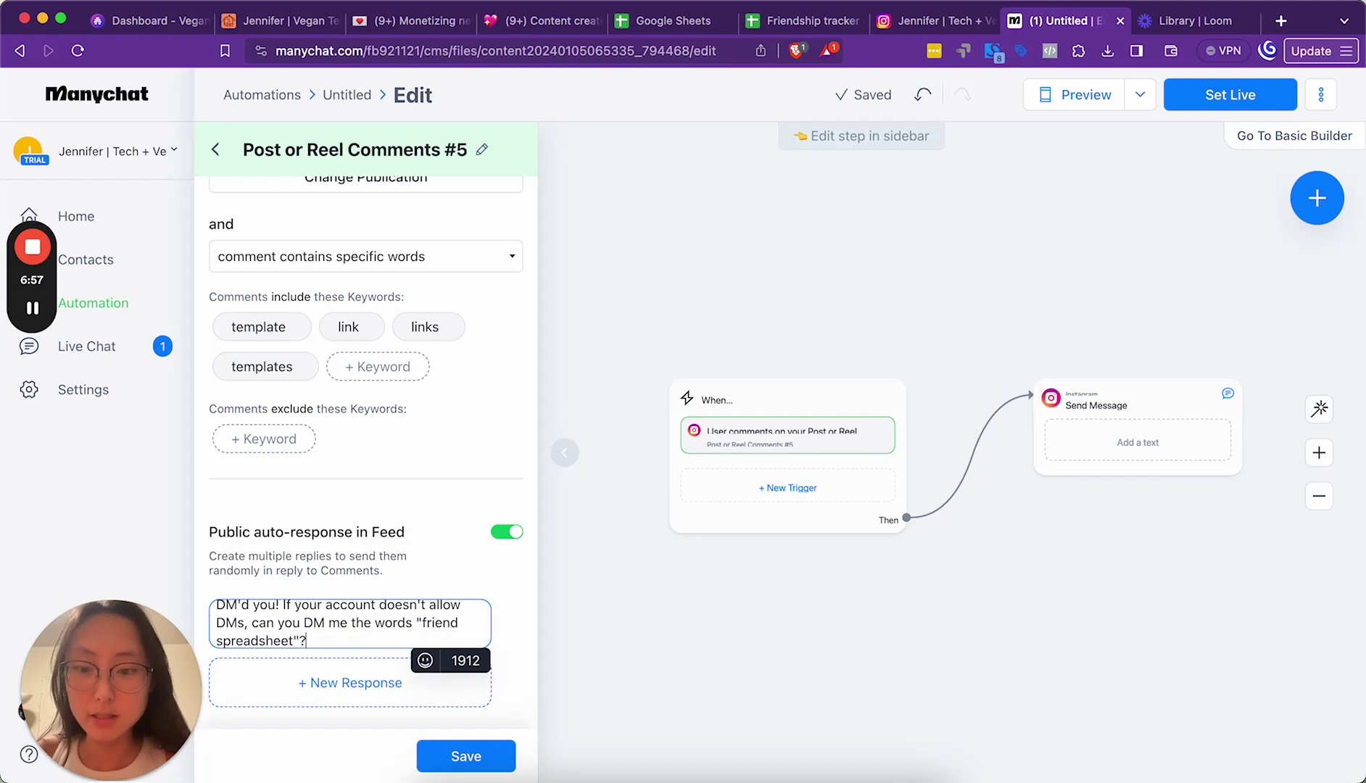
click(472, 760)
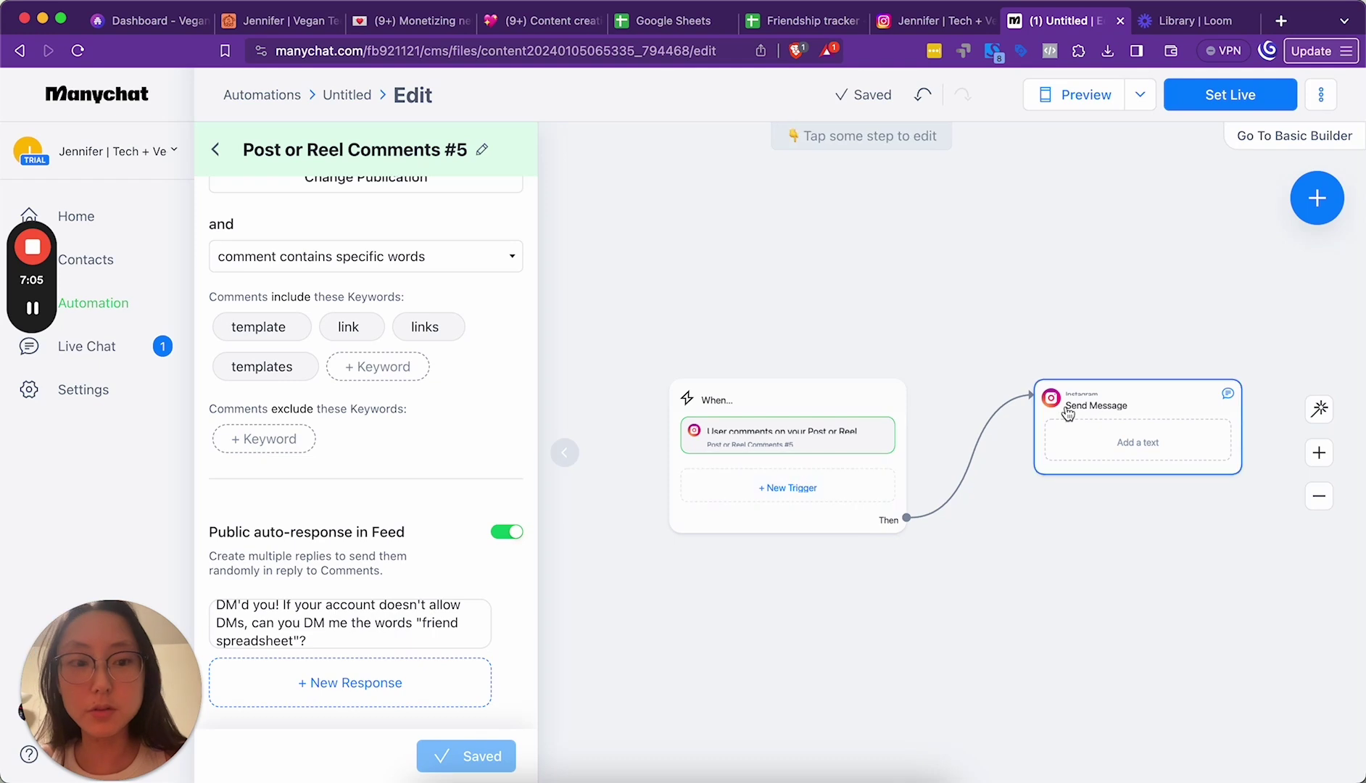
Step: Keep the message as a Comment Reply and type the friendship spreadsheet template text
click(1111, 408)
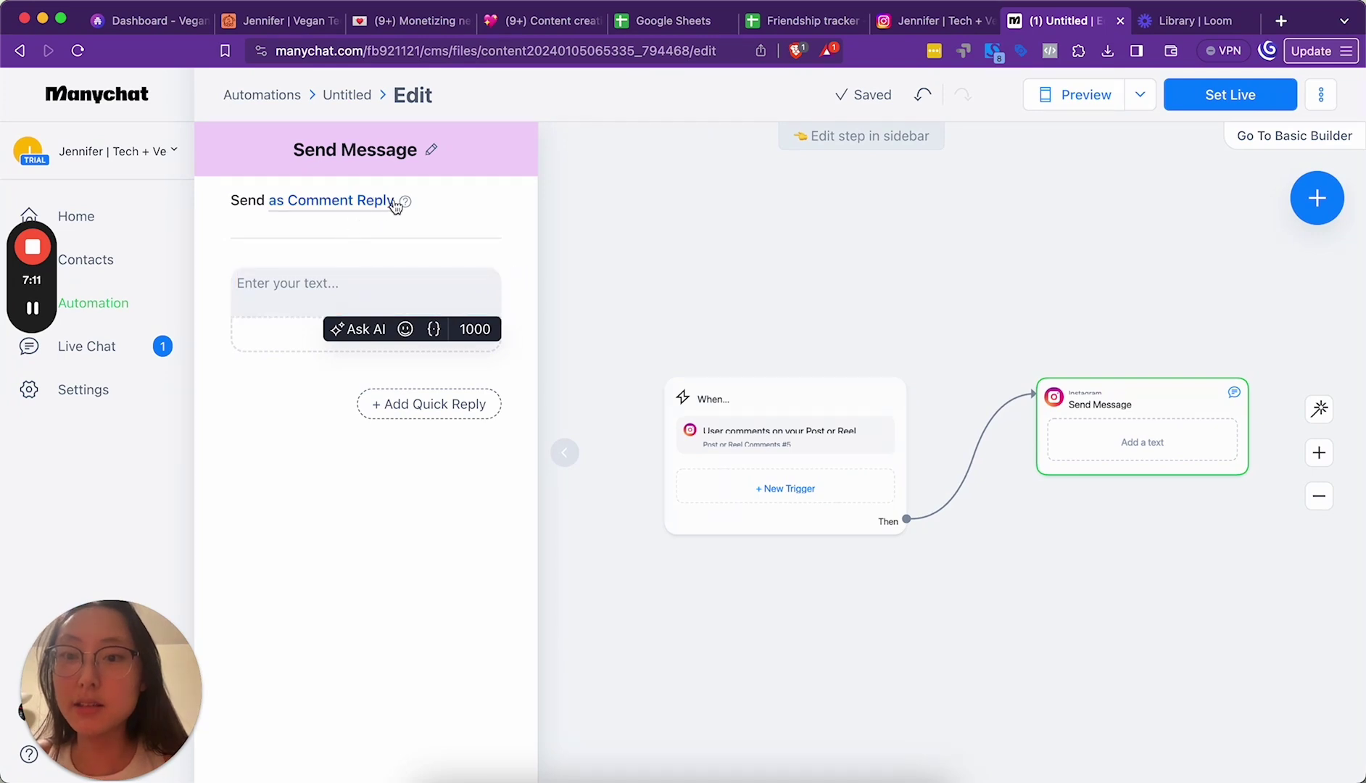
click(366, 203)
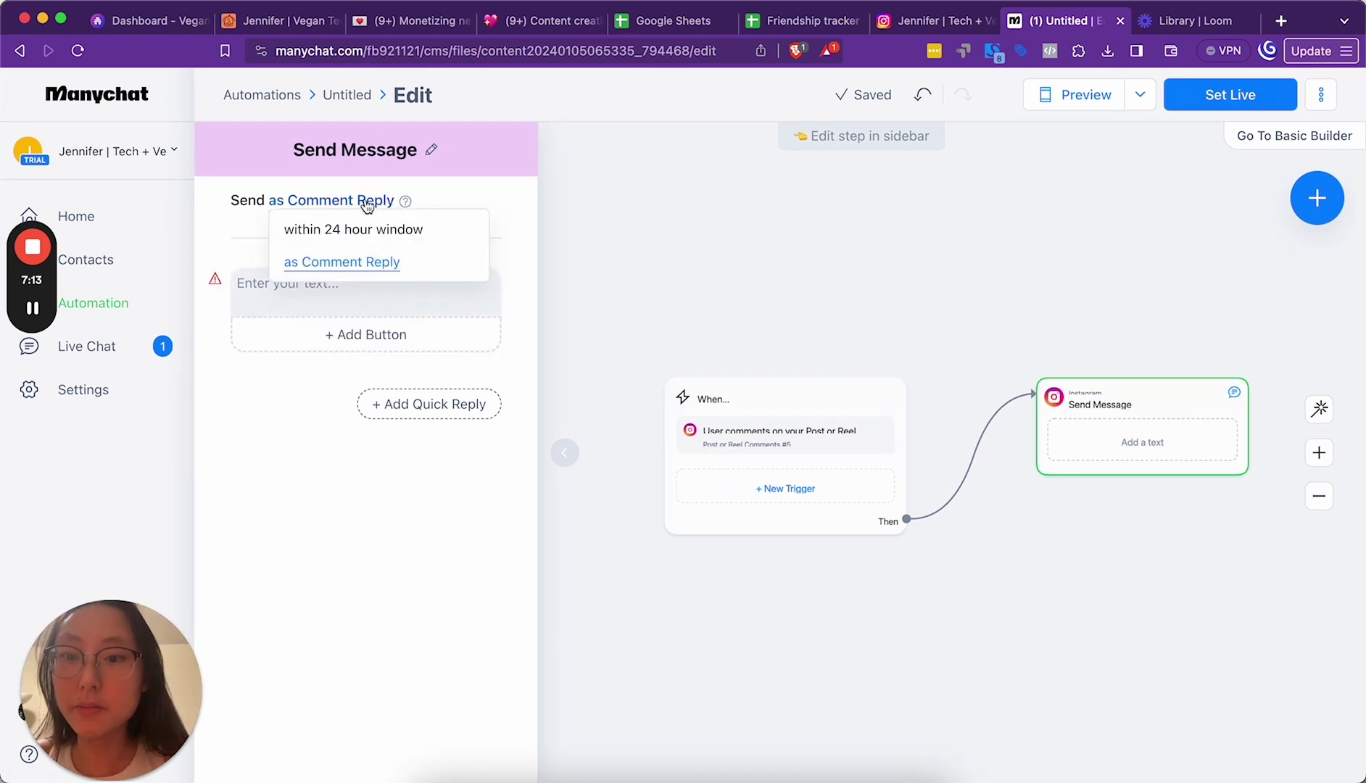
click(335, 289)
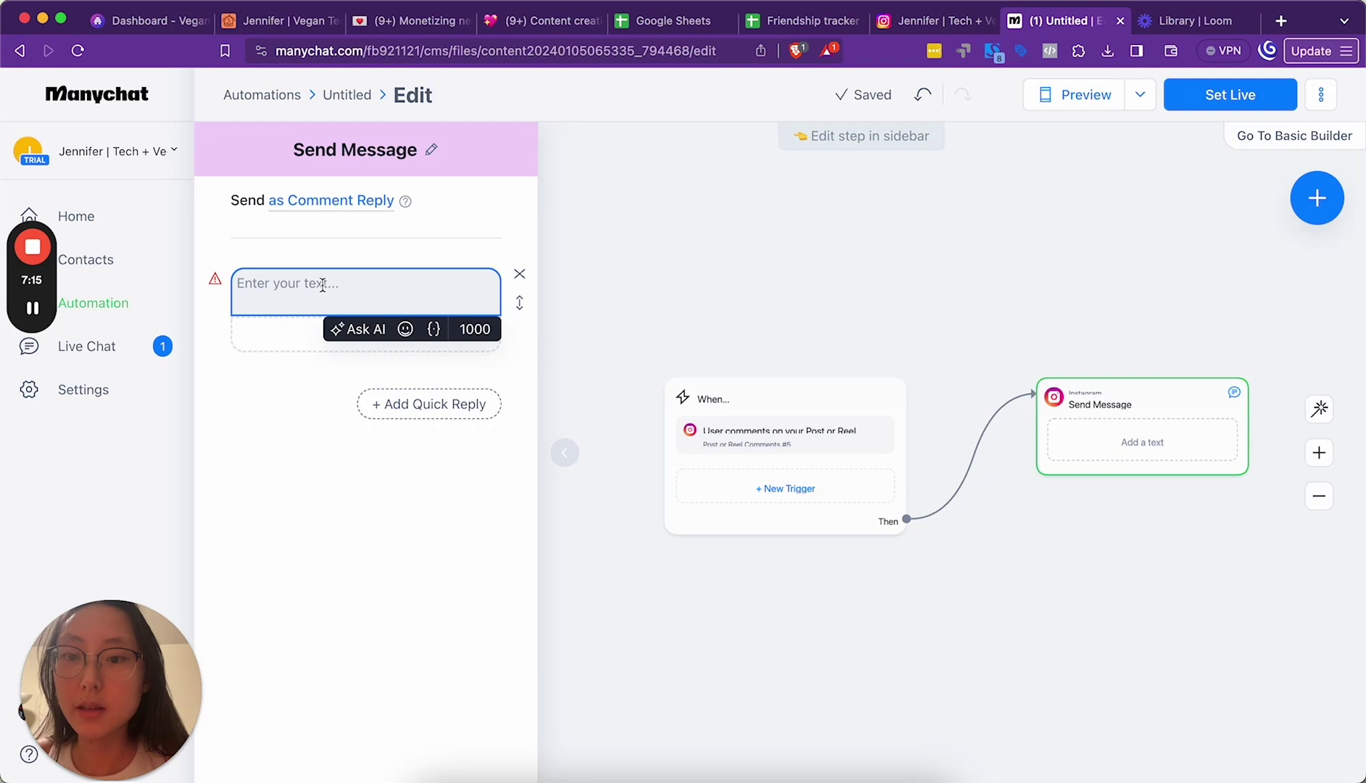
click(353, 208)
click(360, 262)
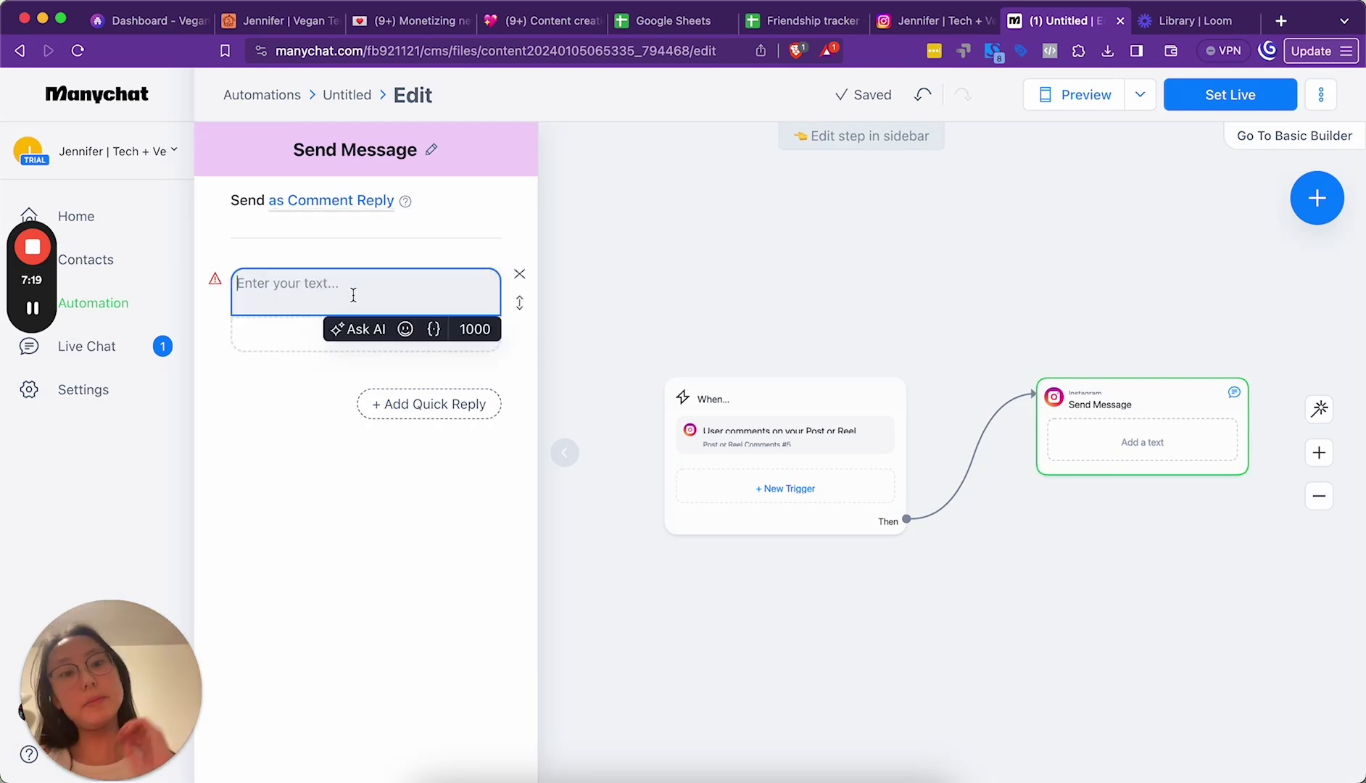
text(Here's the friends)
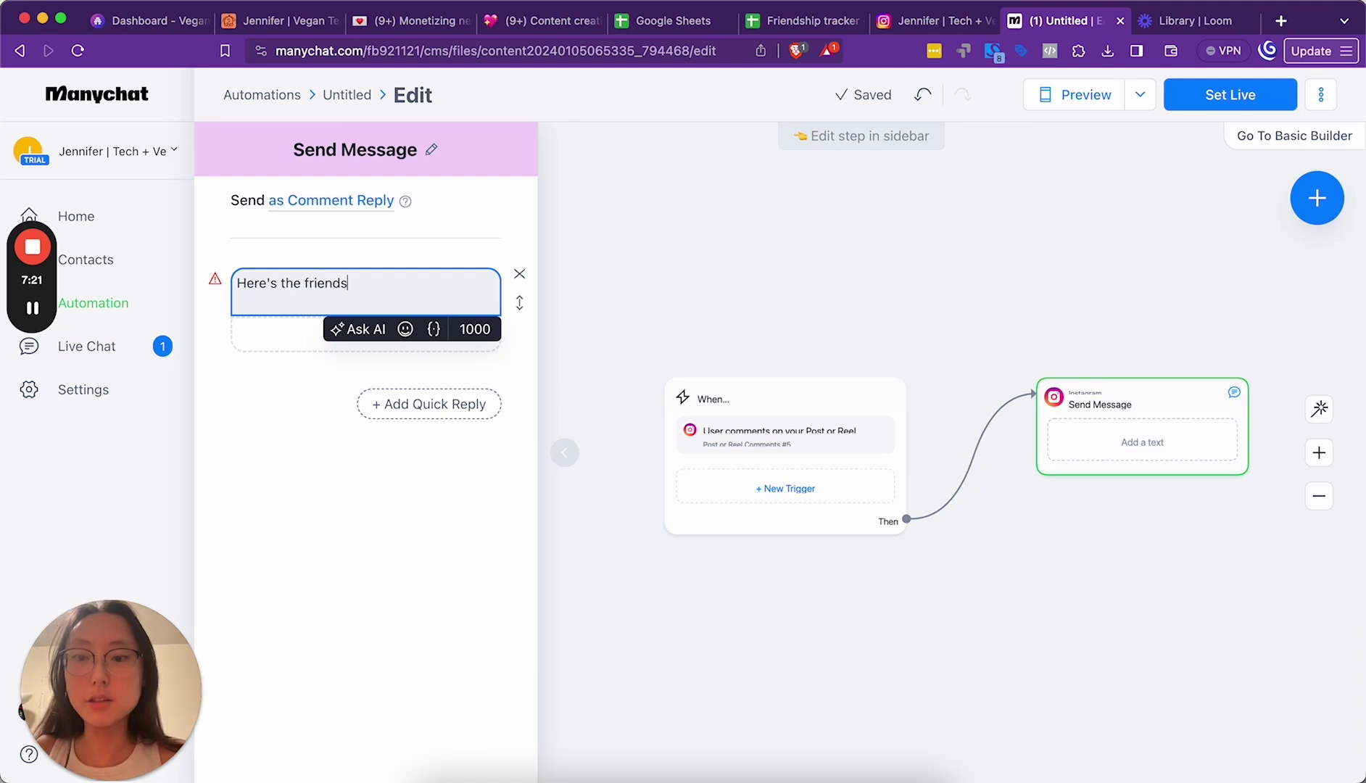
text(hip spreadsheet templa)
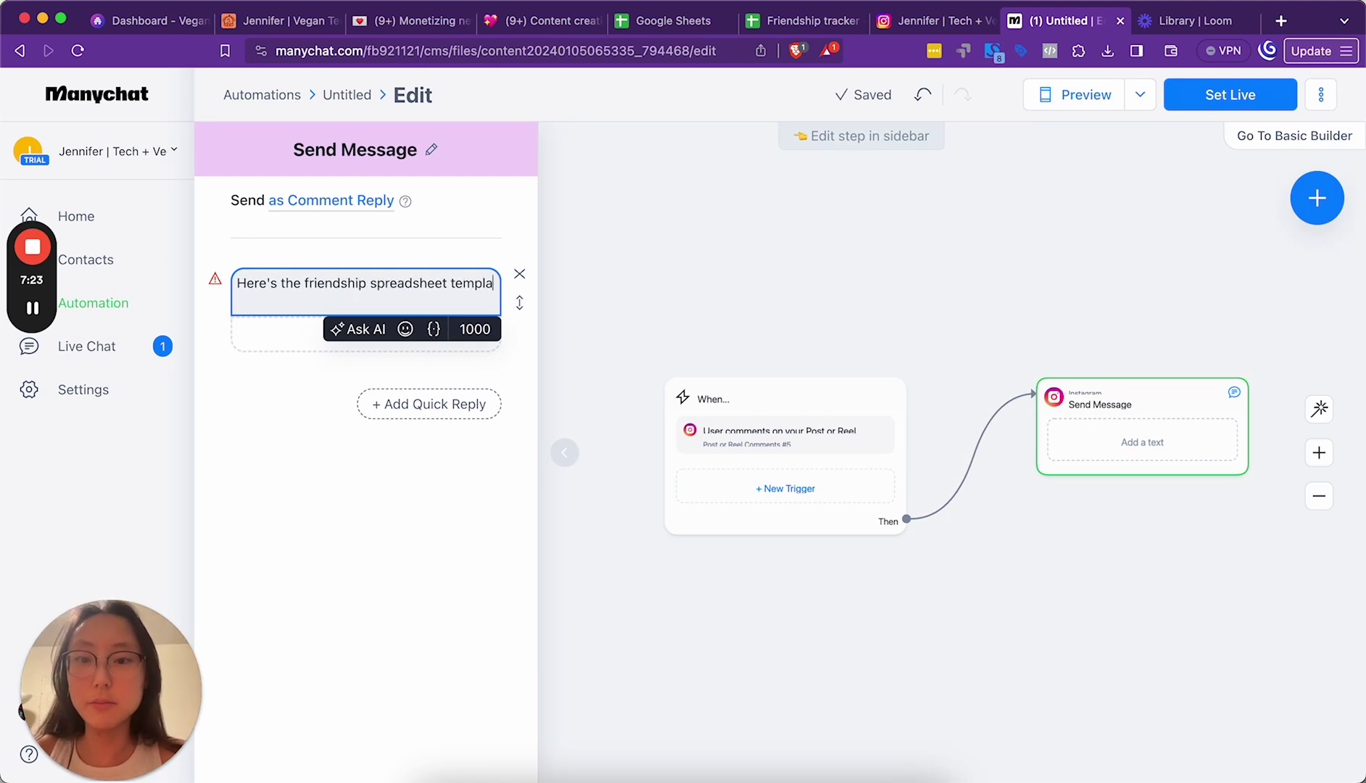
text(te on Google Sheets)
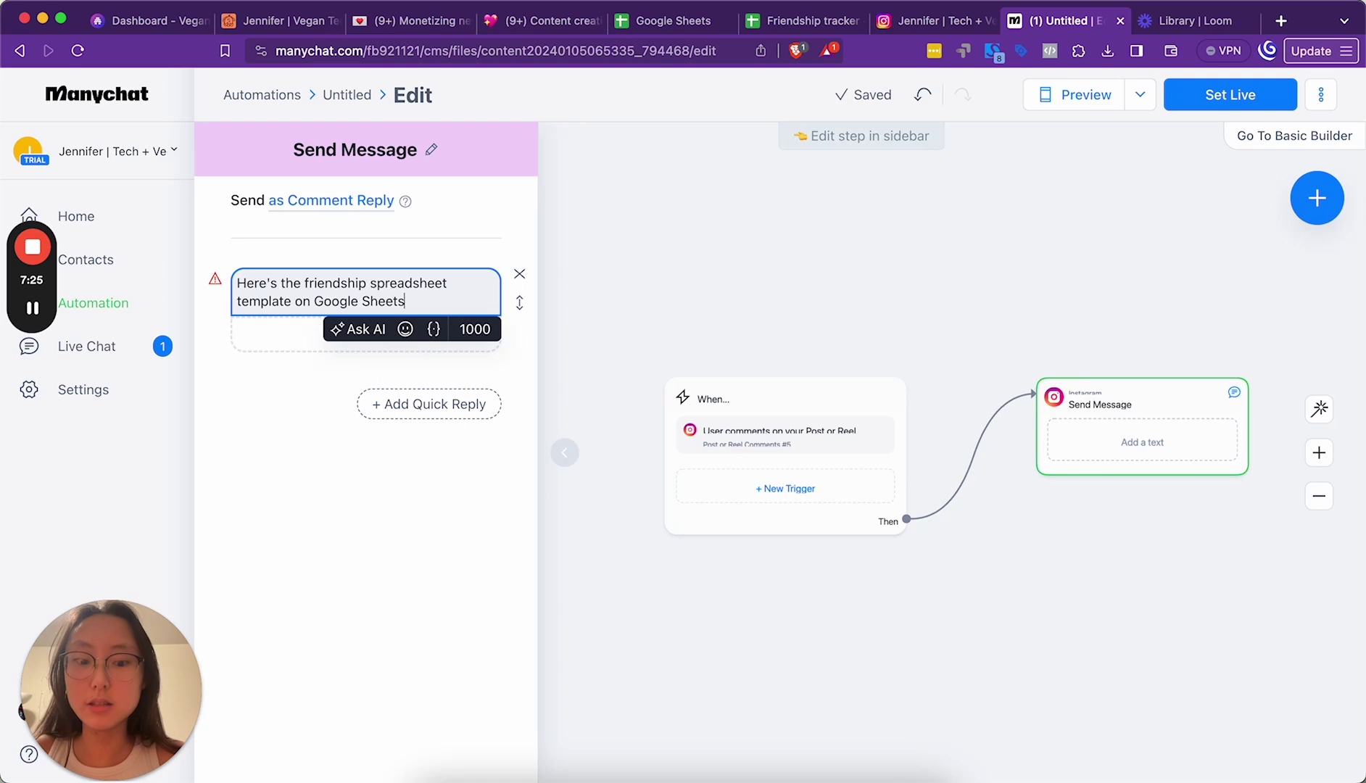
text(! ()
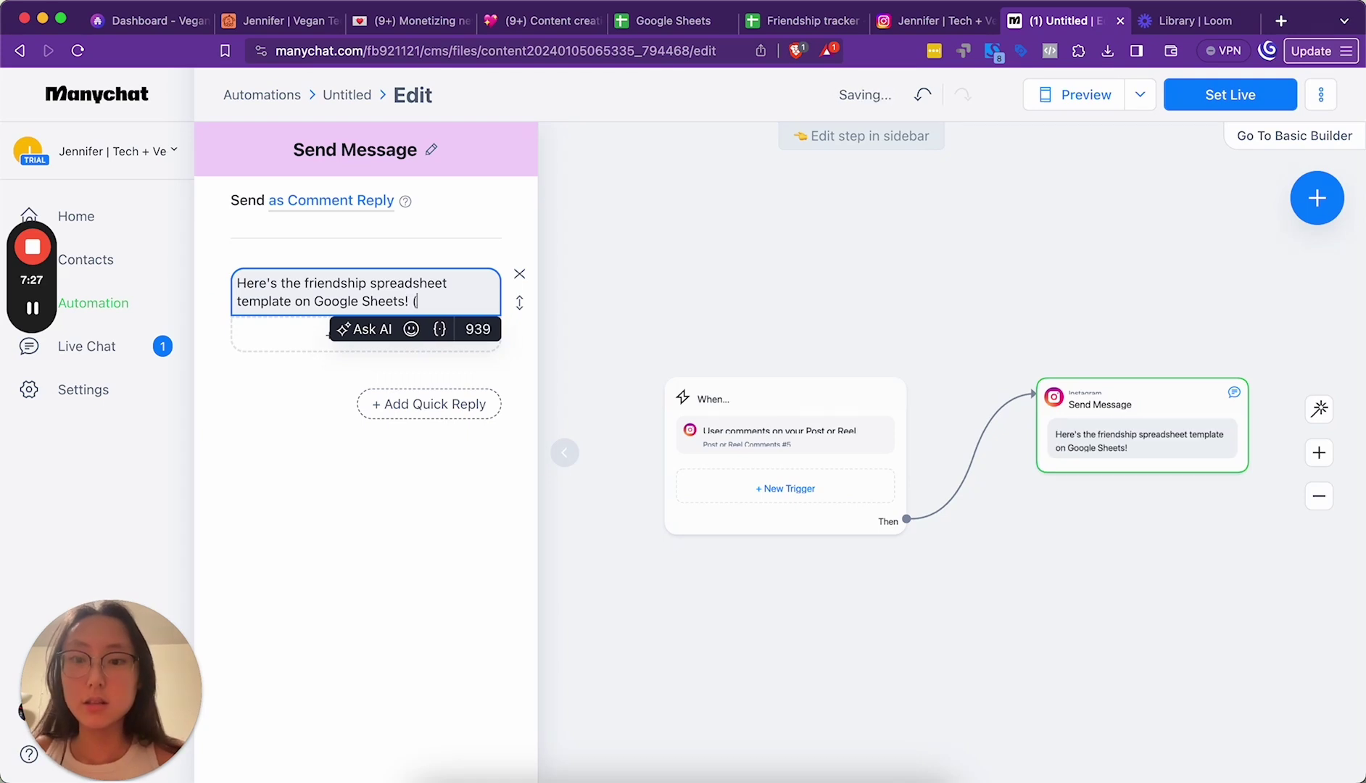
text(If it doesn't work, try on mobile or me)
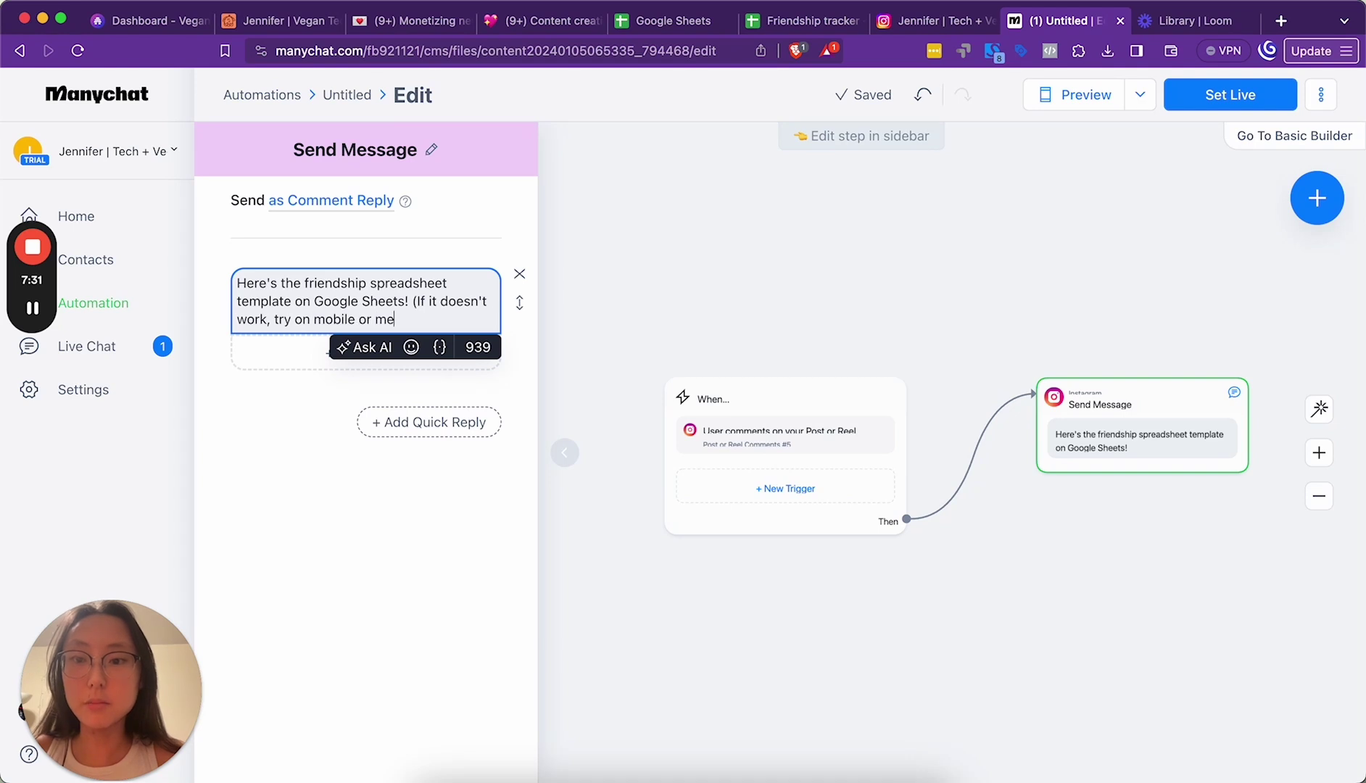
text(ssage me back and I)
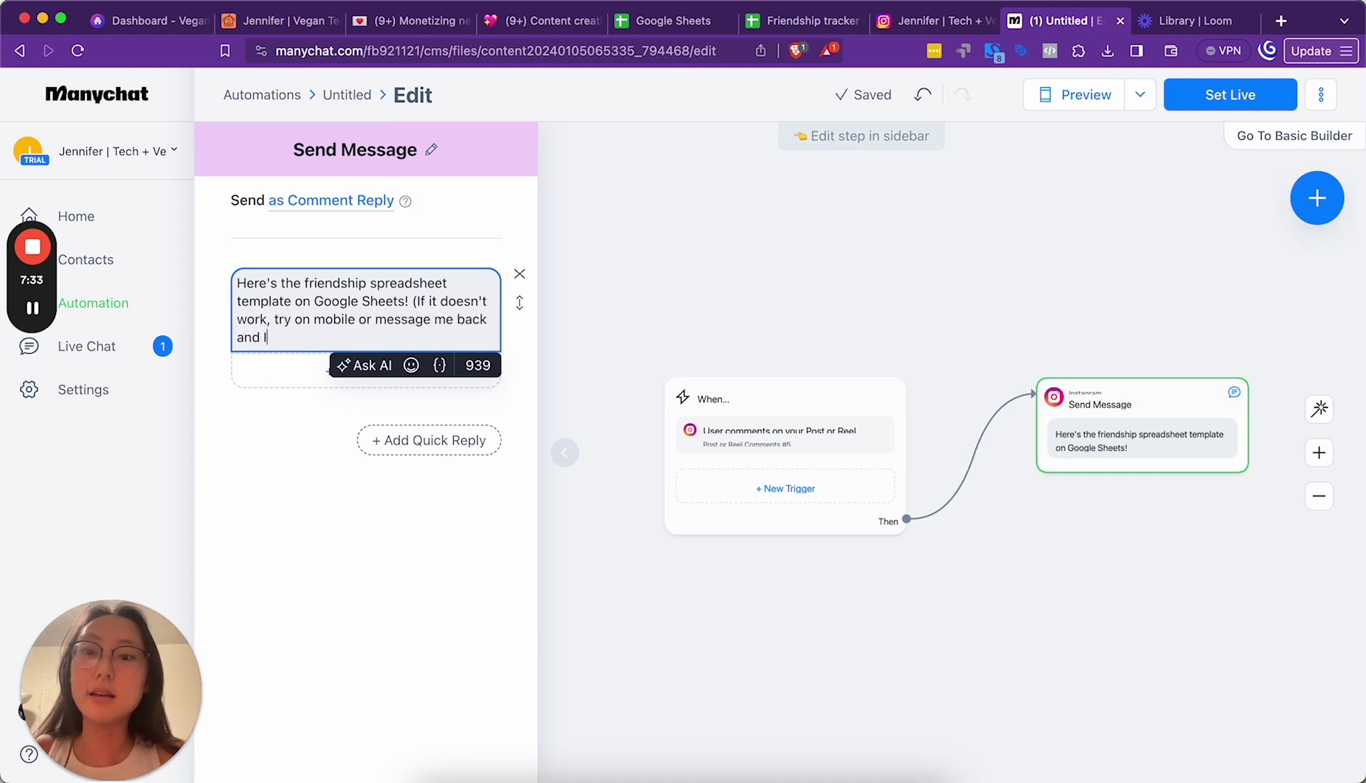
text('ll send it manually)
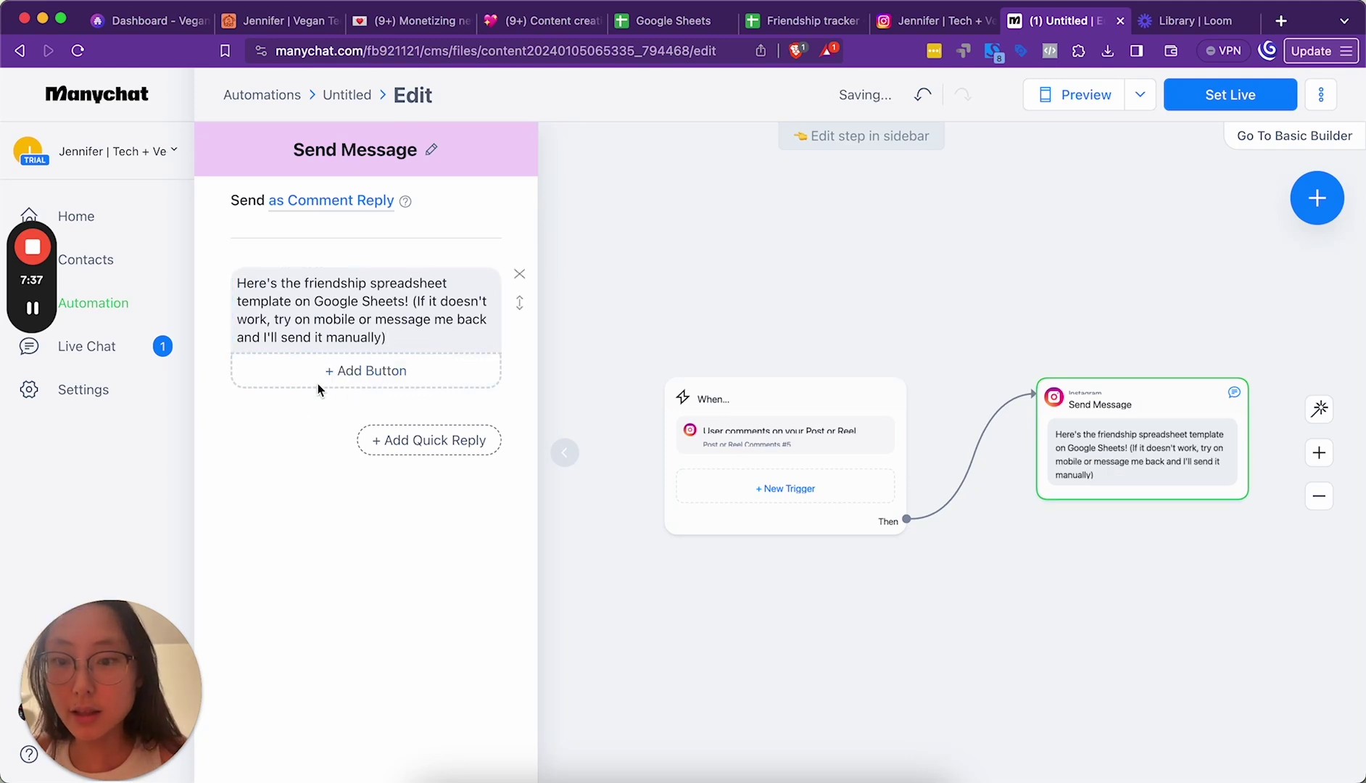
Step: Add a 'Get spreadsheet' button that opens the pasted Google Sheets link
click(340, 371)
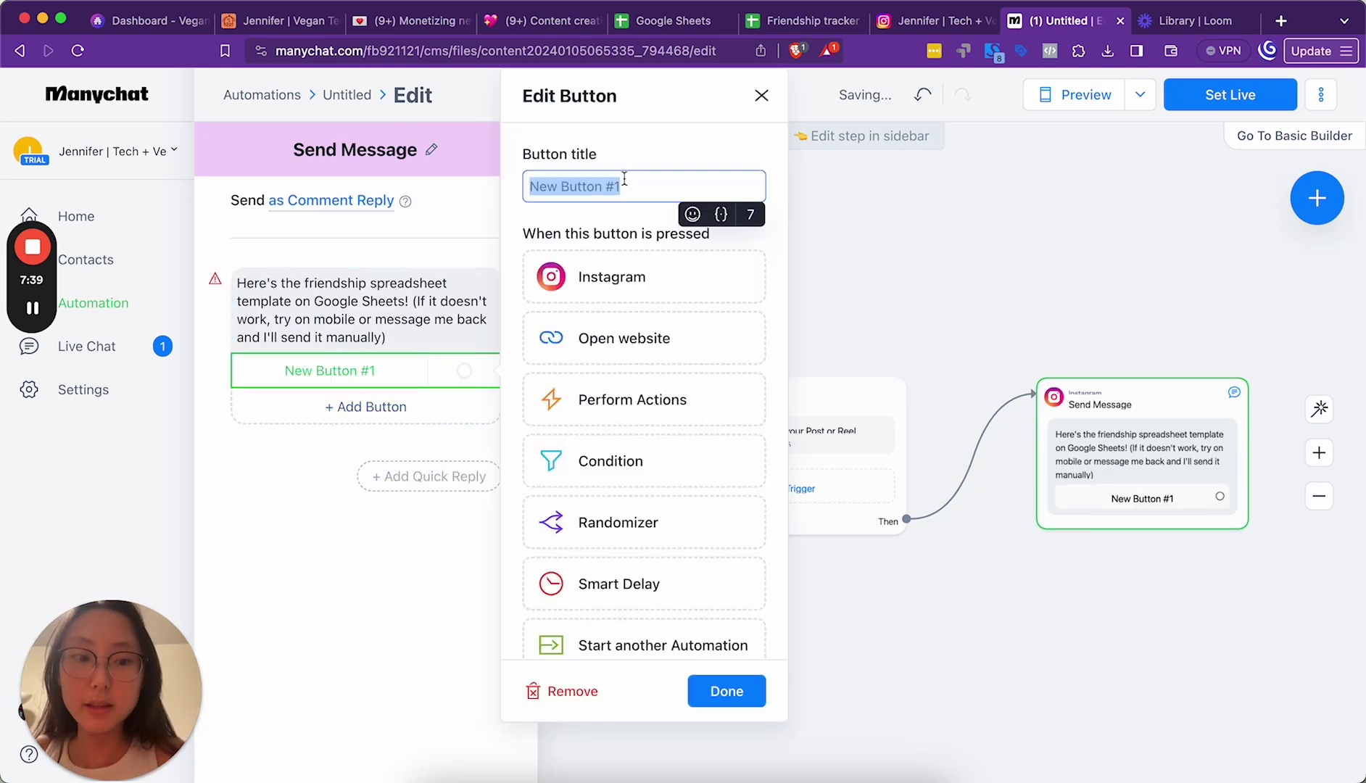
text(Get spreadsheet)
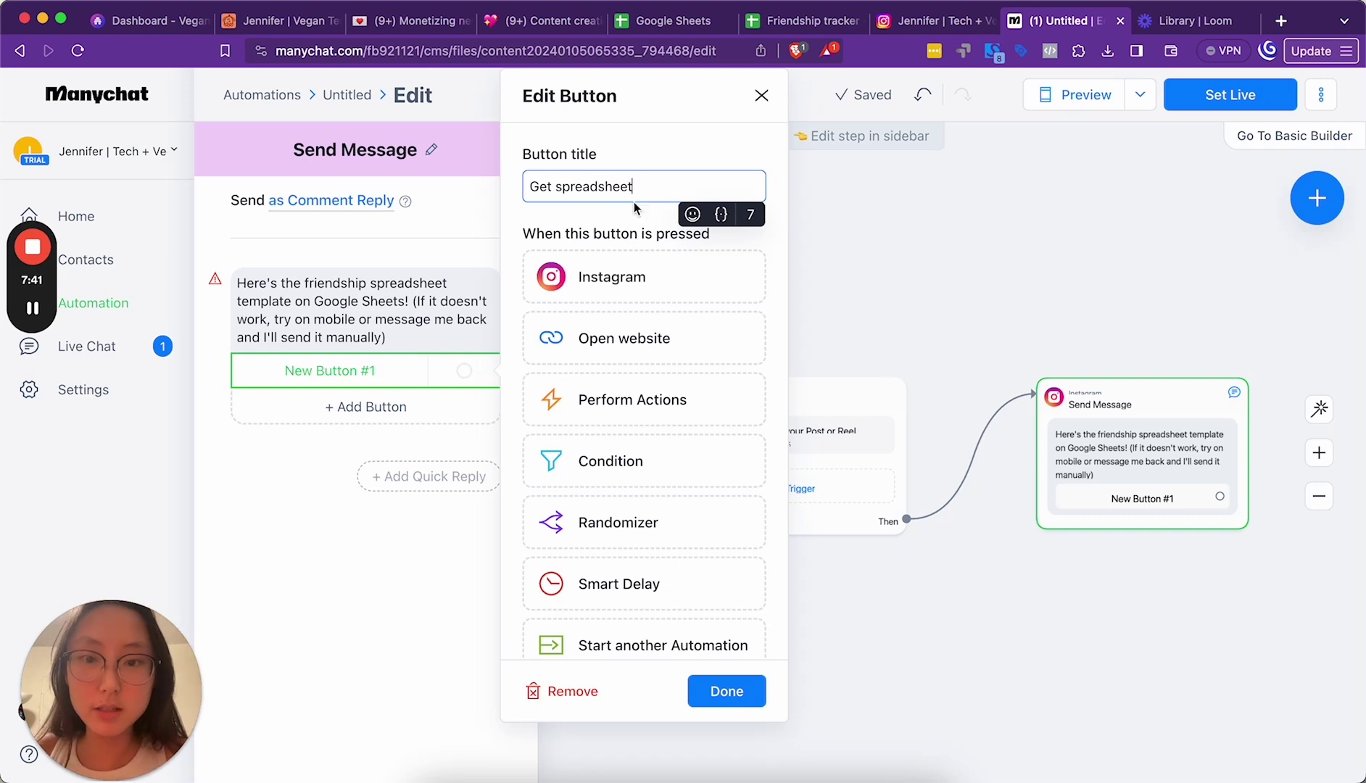
click(614, 347)
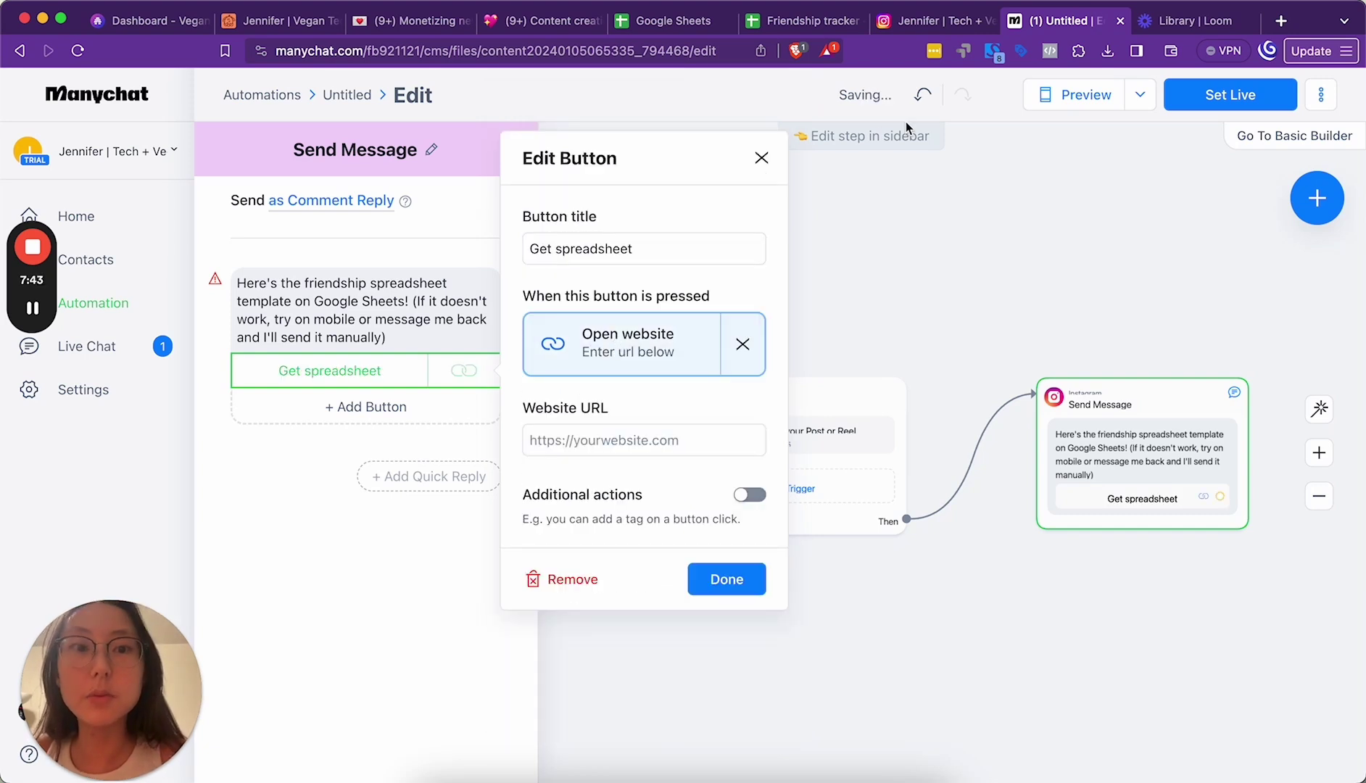
click(636, 439)
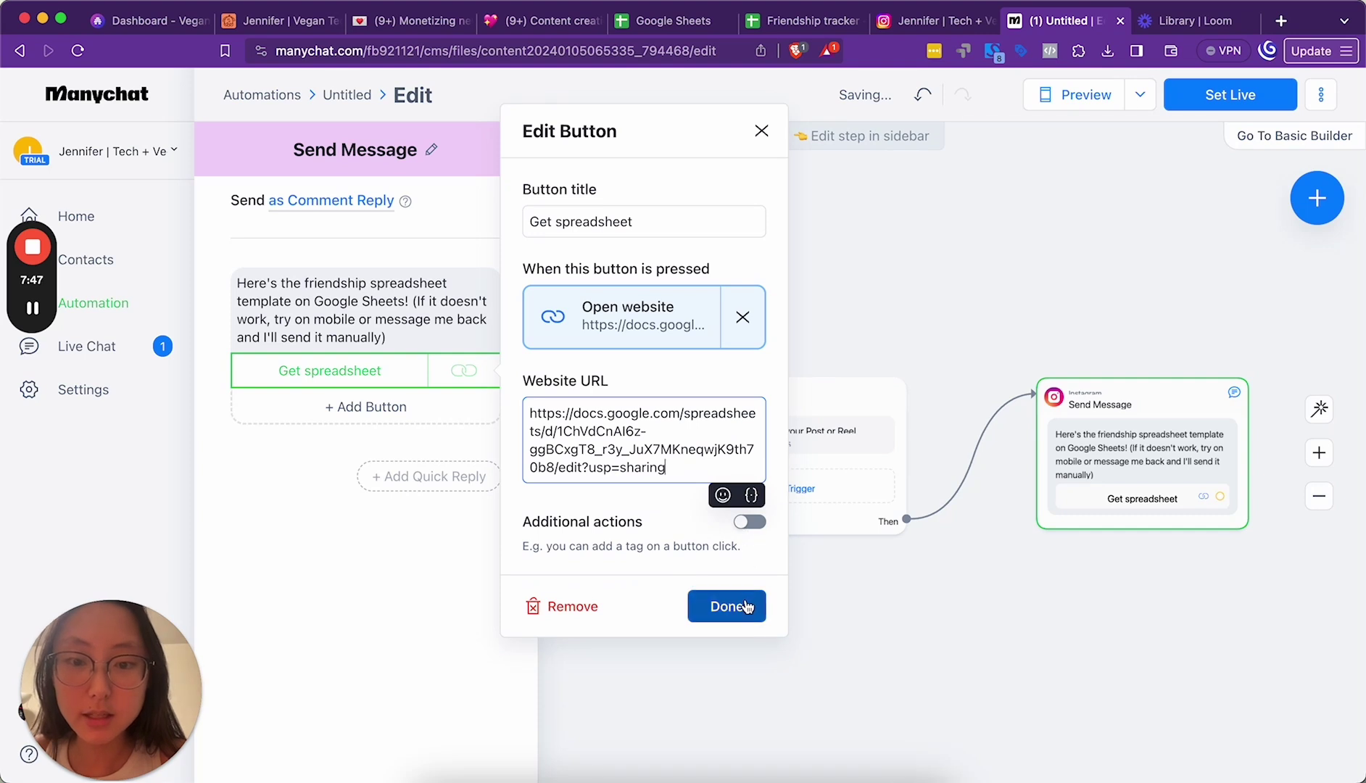
click(753, 524)
Step: Delete the empty Actions step and preview the reply message
click(661, 573)
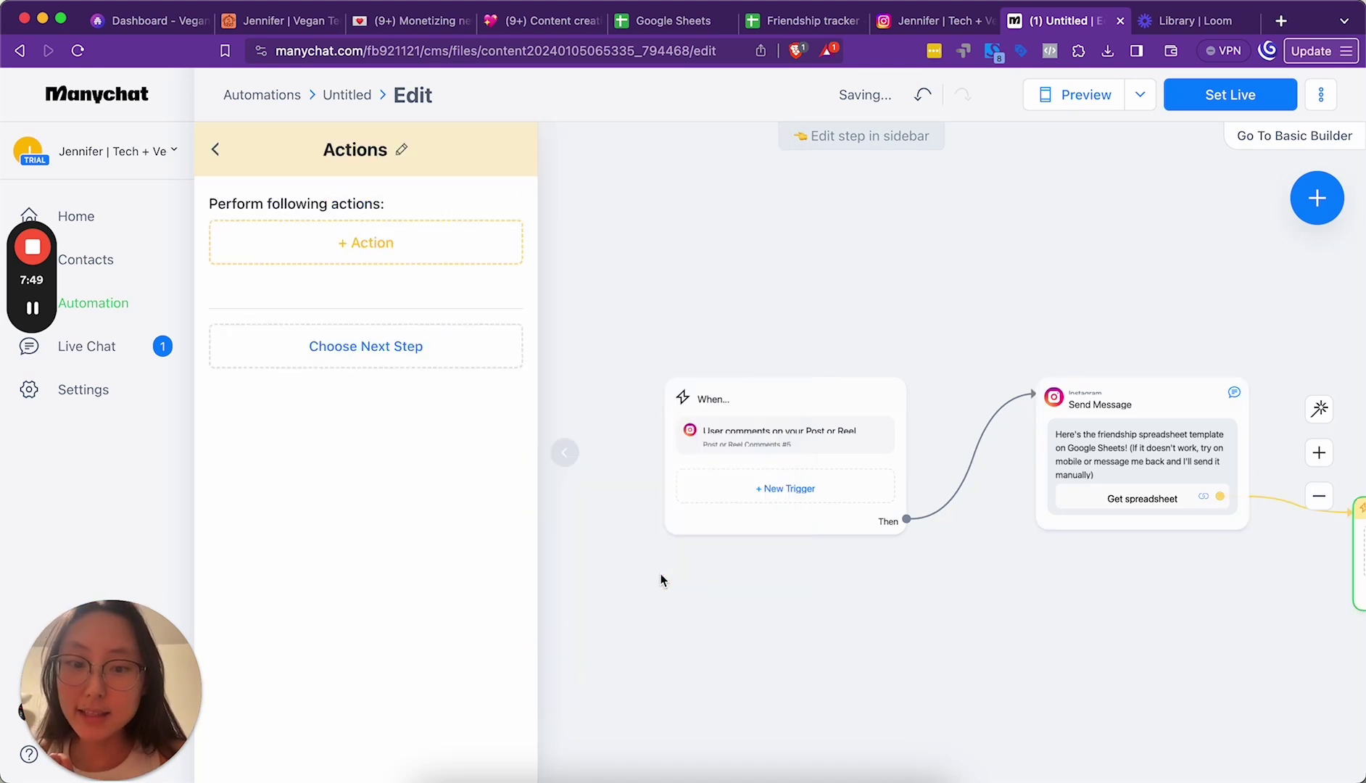
click(245, 161)
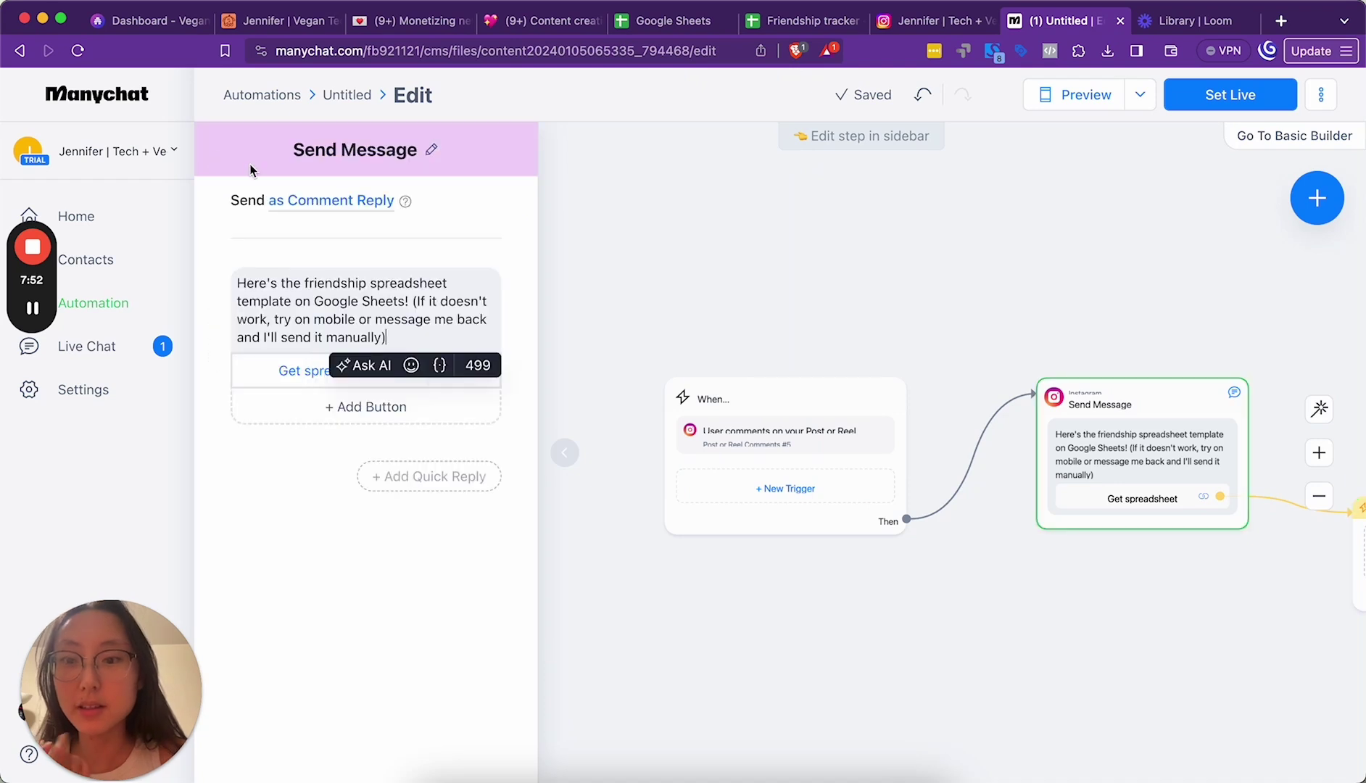
click(914, 648)
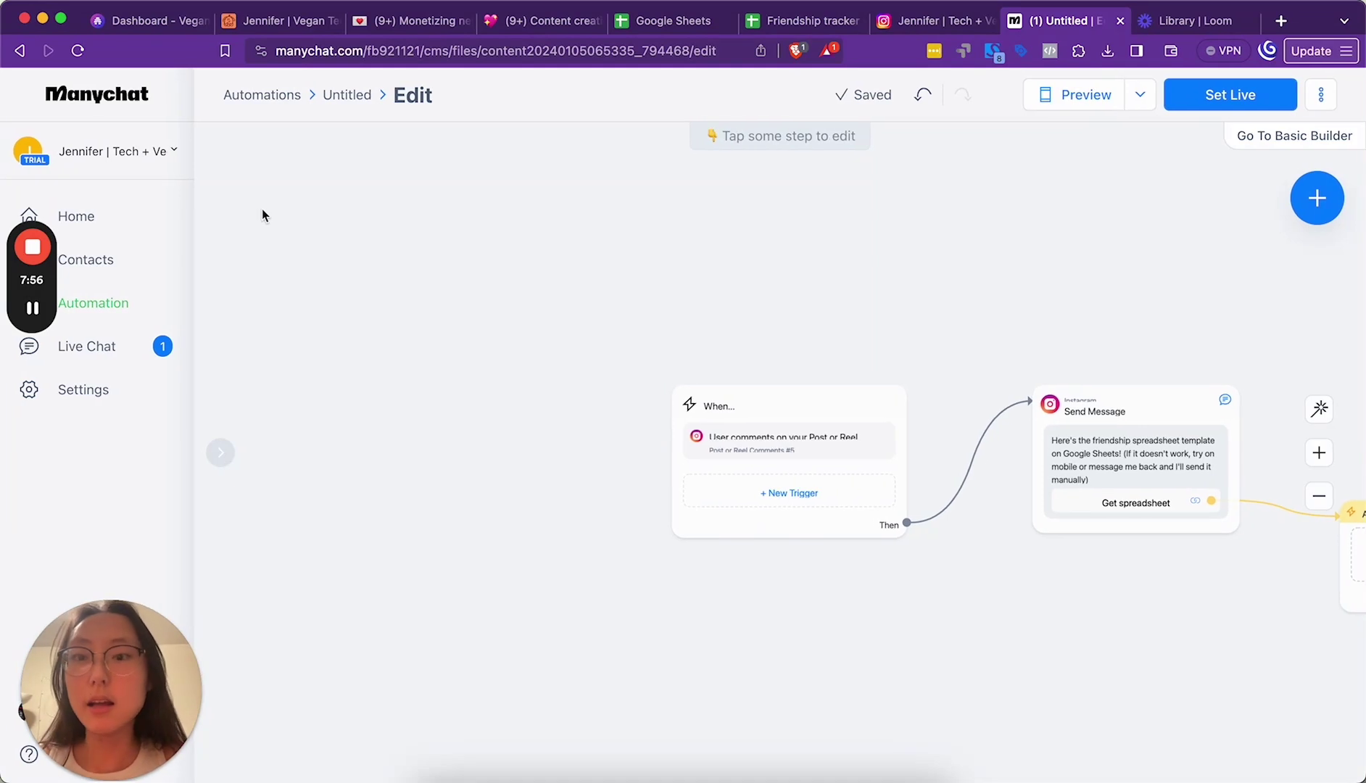
click(351, 97)
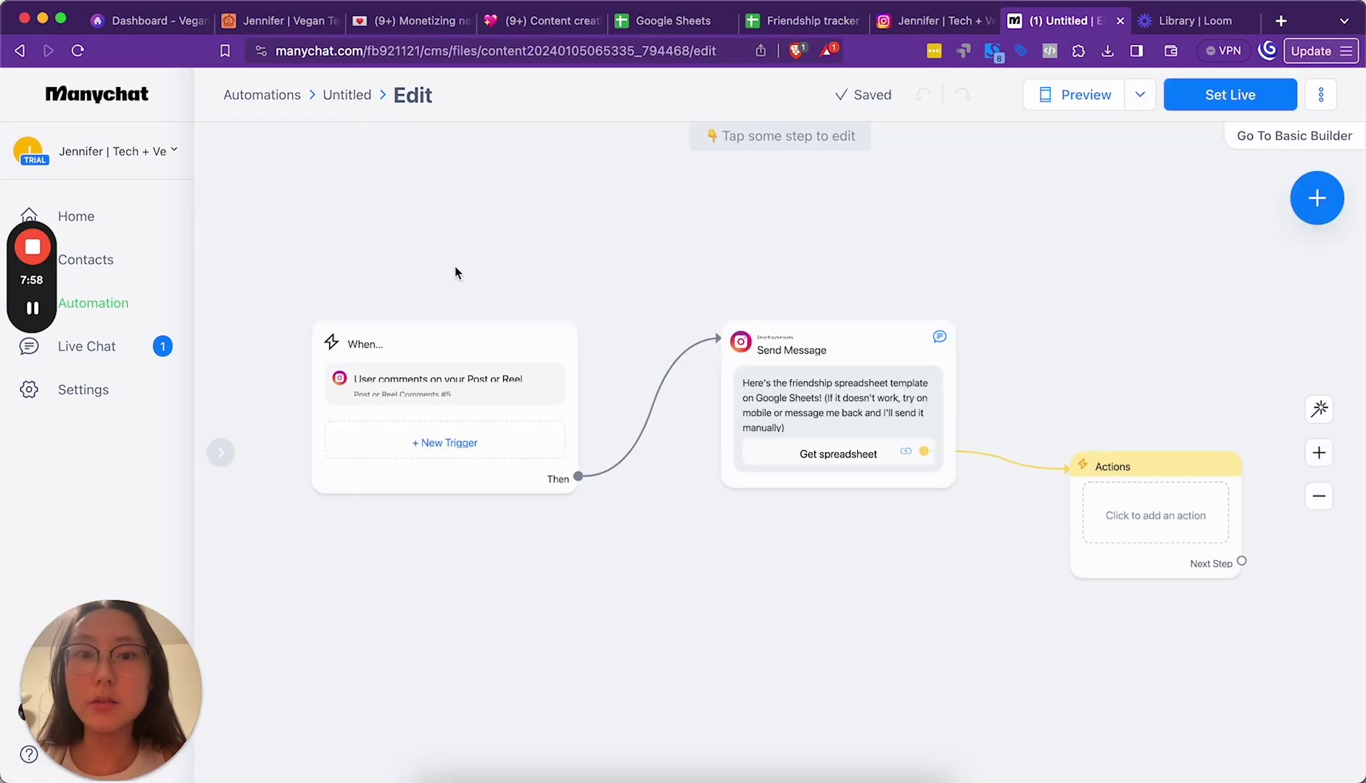
mouse_move(1193, 506)
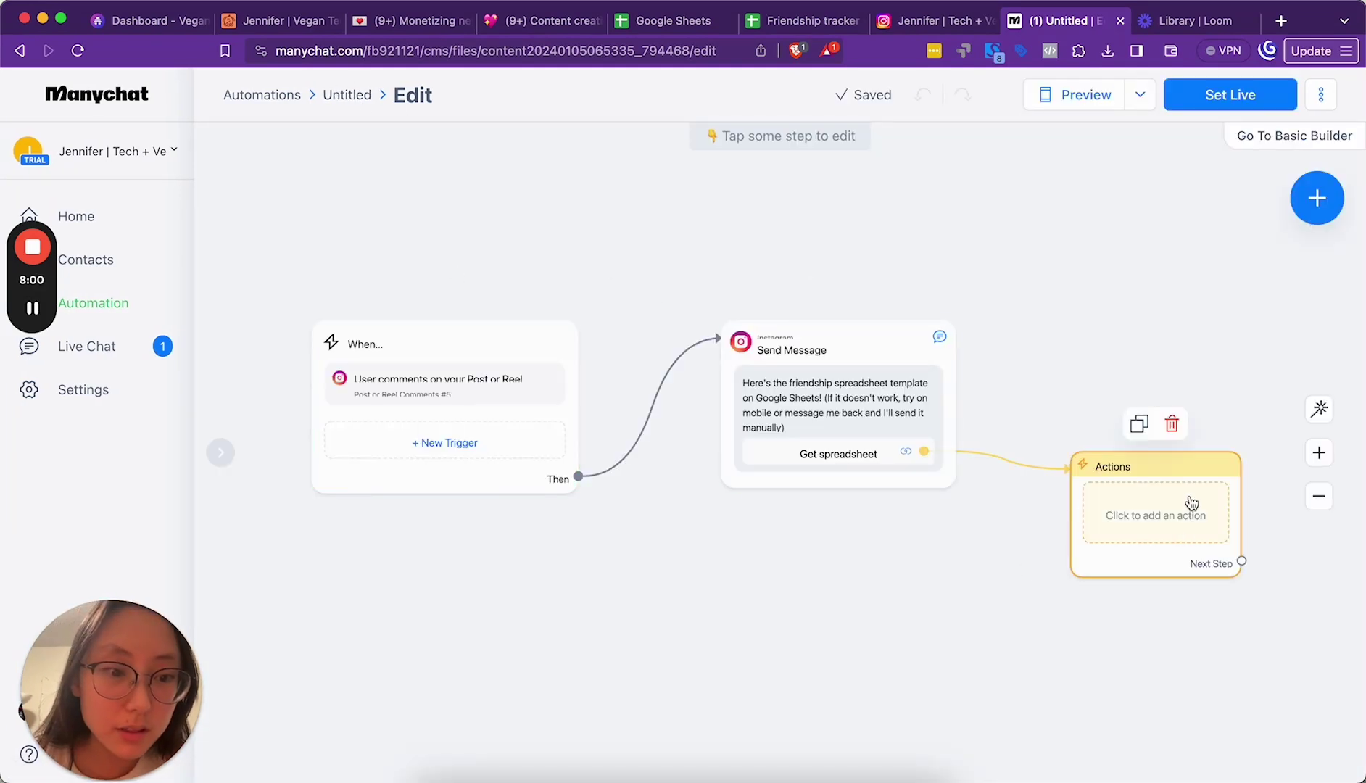
click(1173, 426)
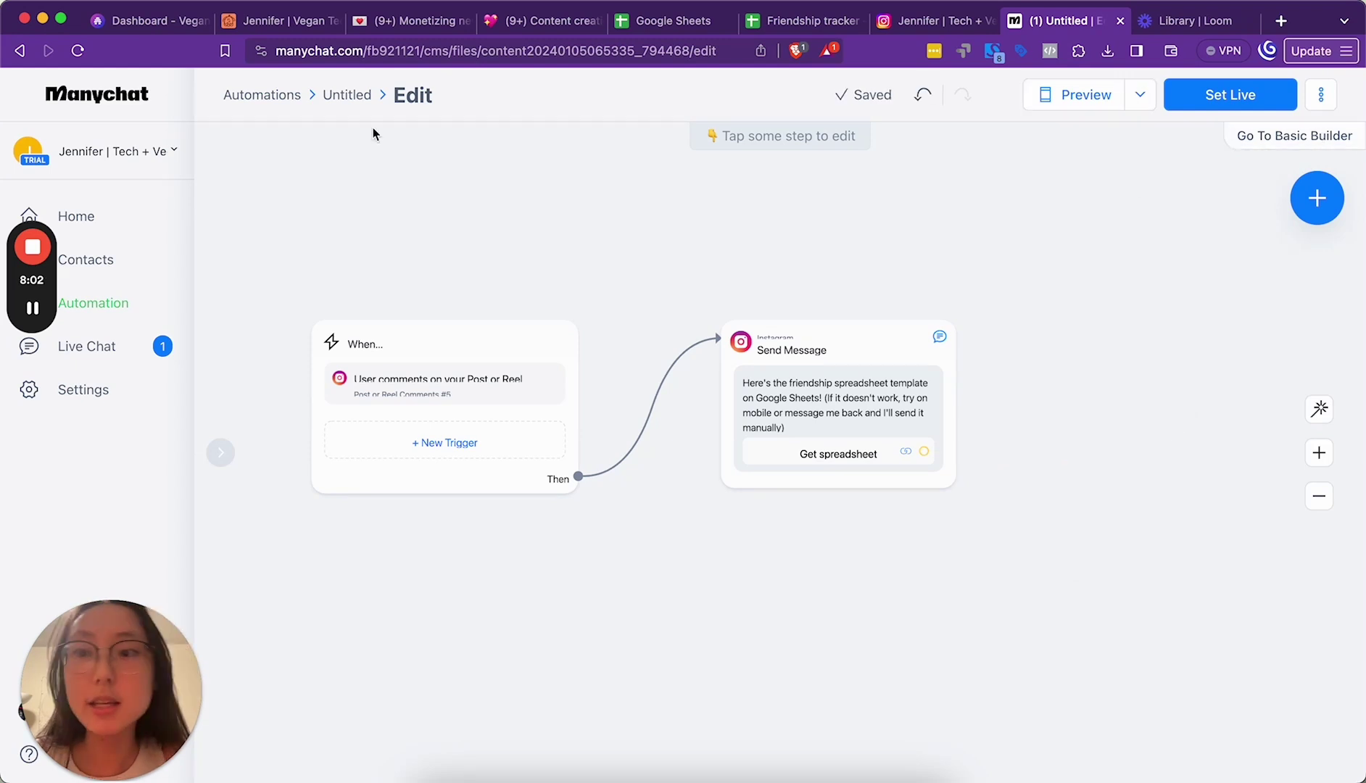
click(1075, 94)
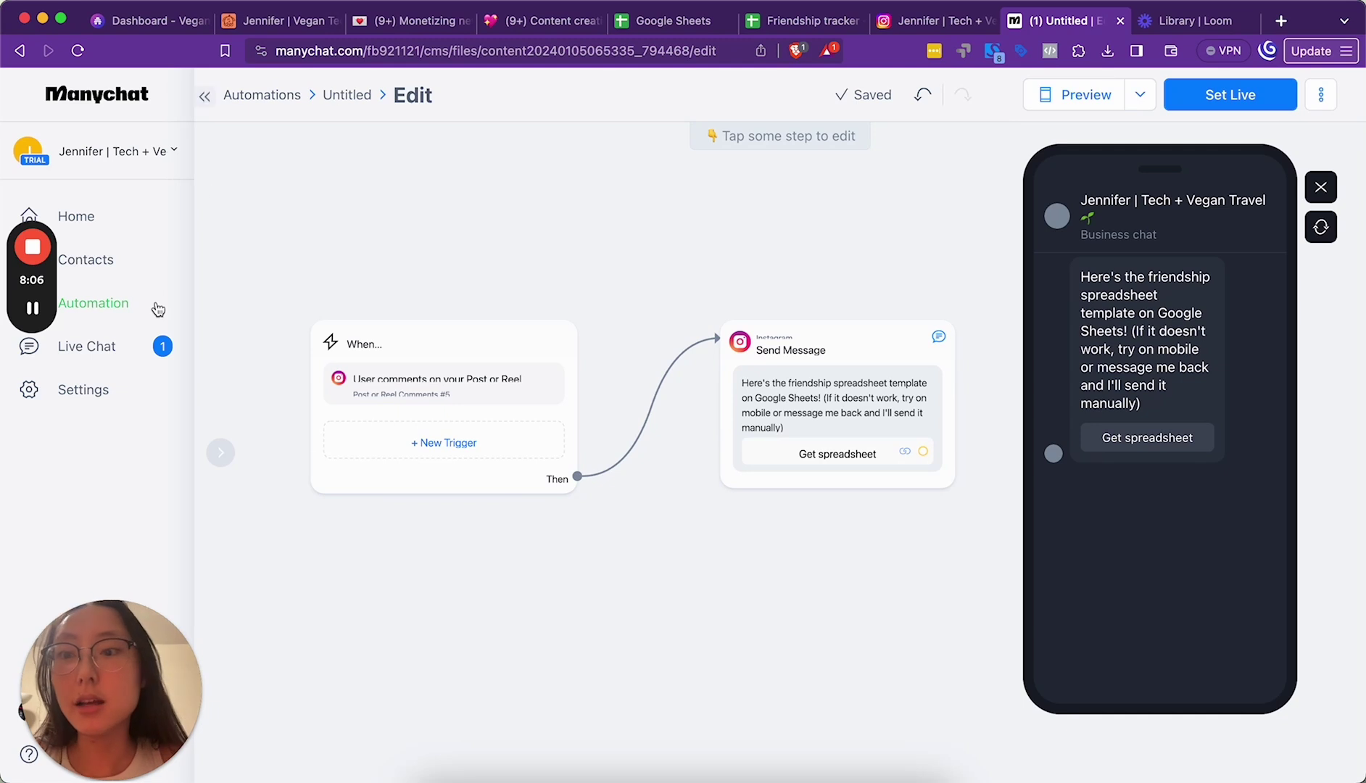
Step: From My Automations, rename the Untitled automation to 'Friendship spreadsheet comment'
click(267, 97)
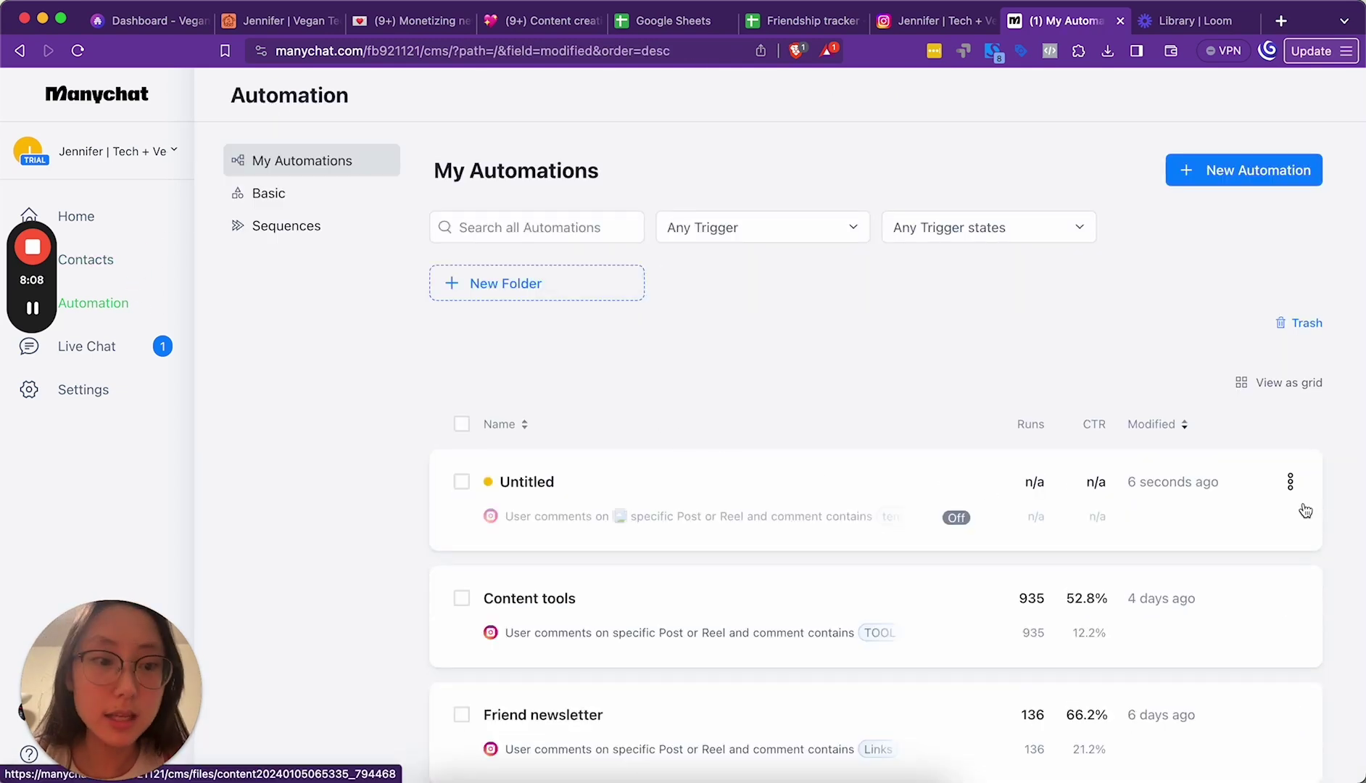
click(1290, 481)
click(1200, 536)
key(super+a)
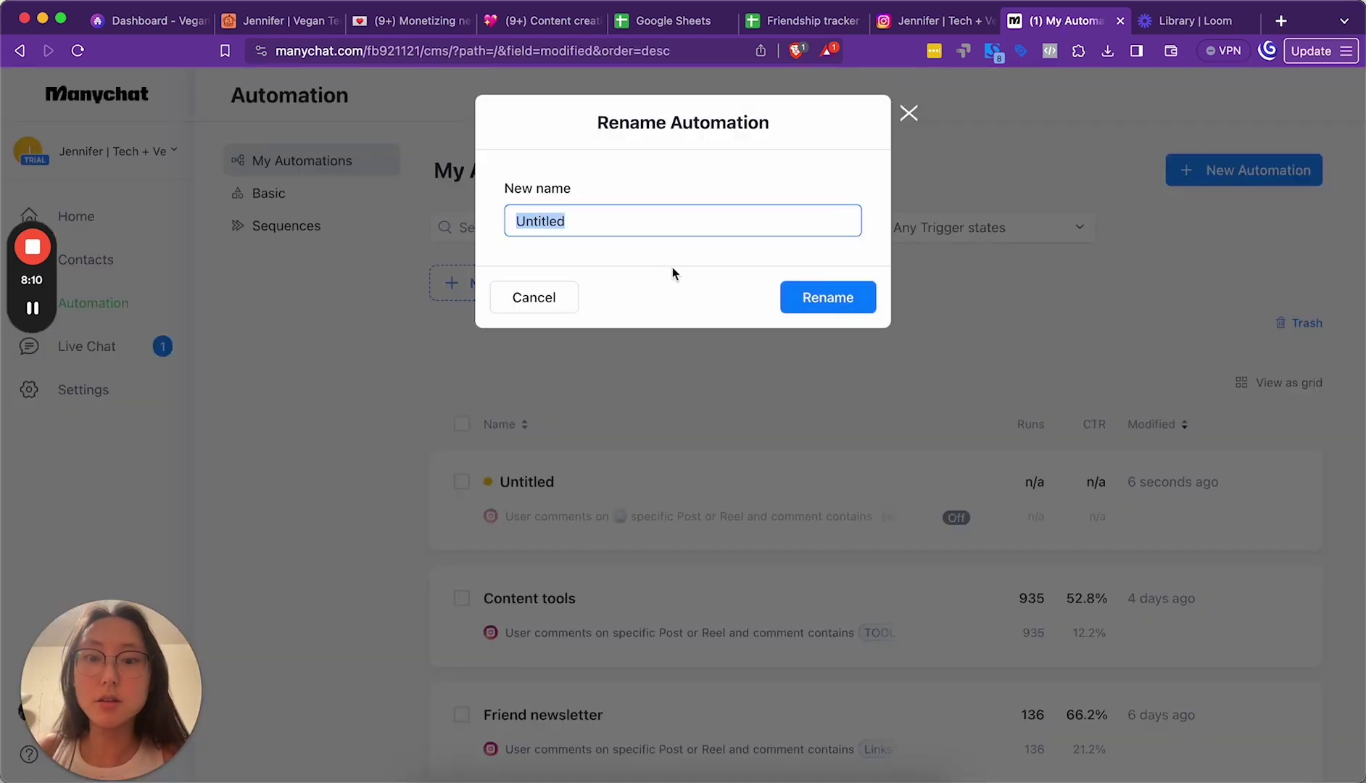
text(Friendship spreadsh)
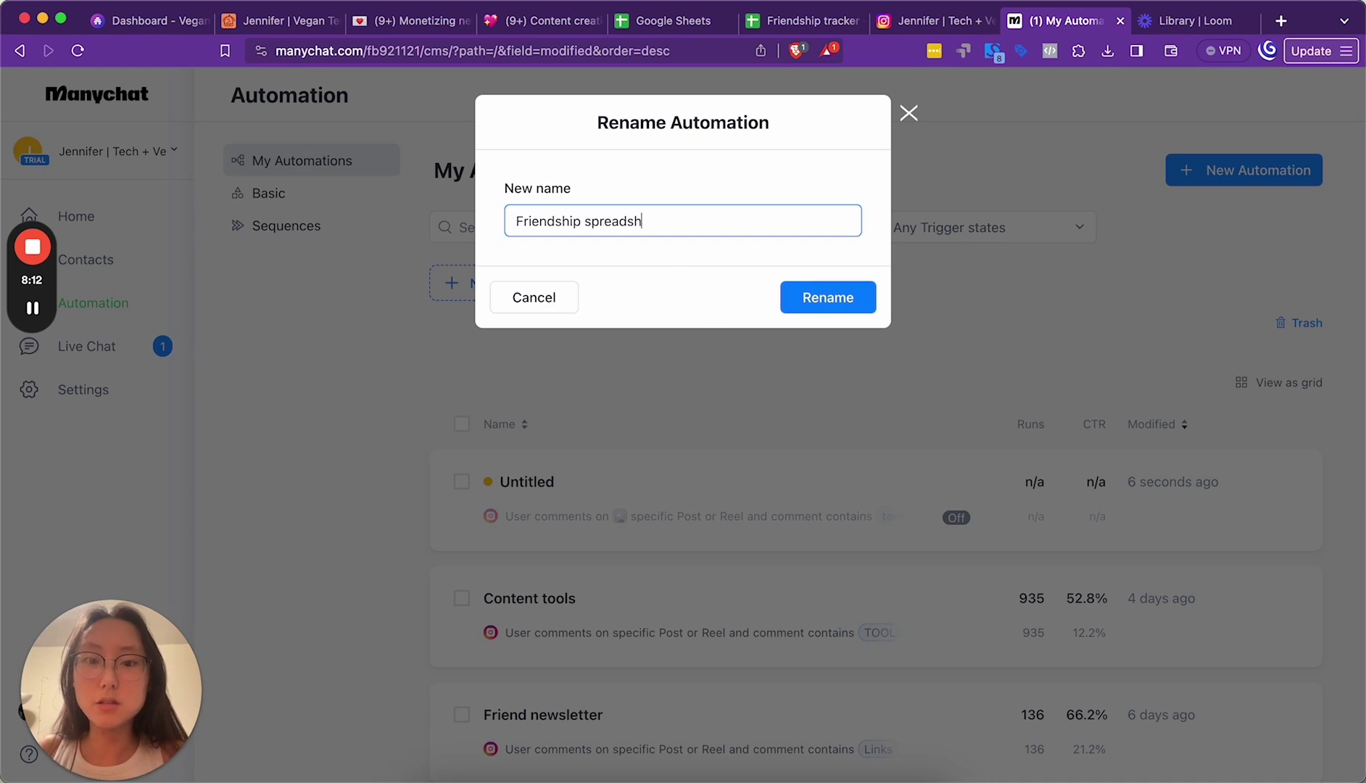
text(eeet)
key(BackSpace)
key(BackSpace)
key(BackSpace)
text(t comment)
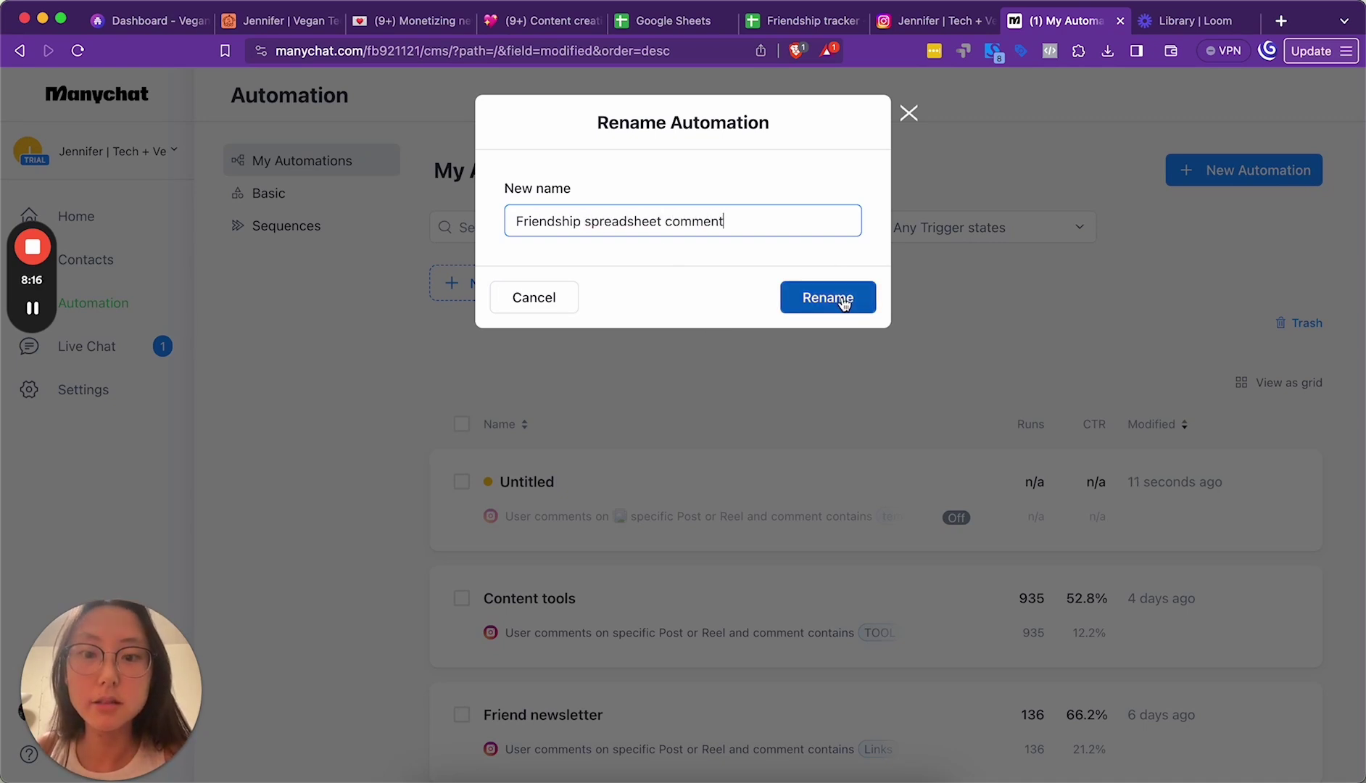
click(843, 301)
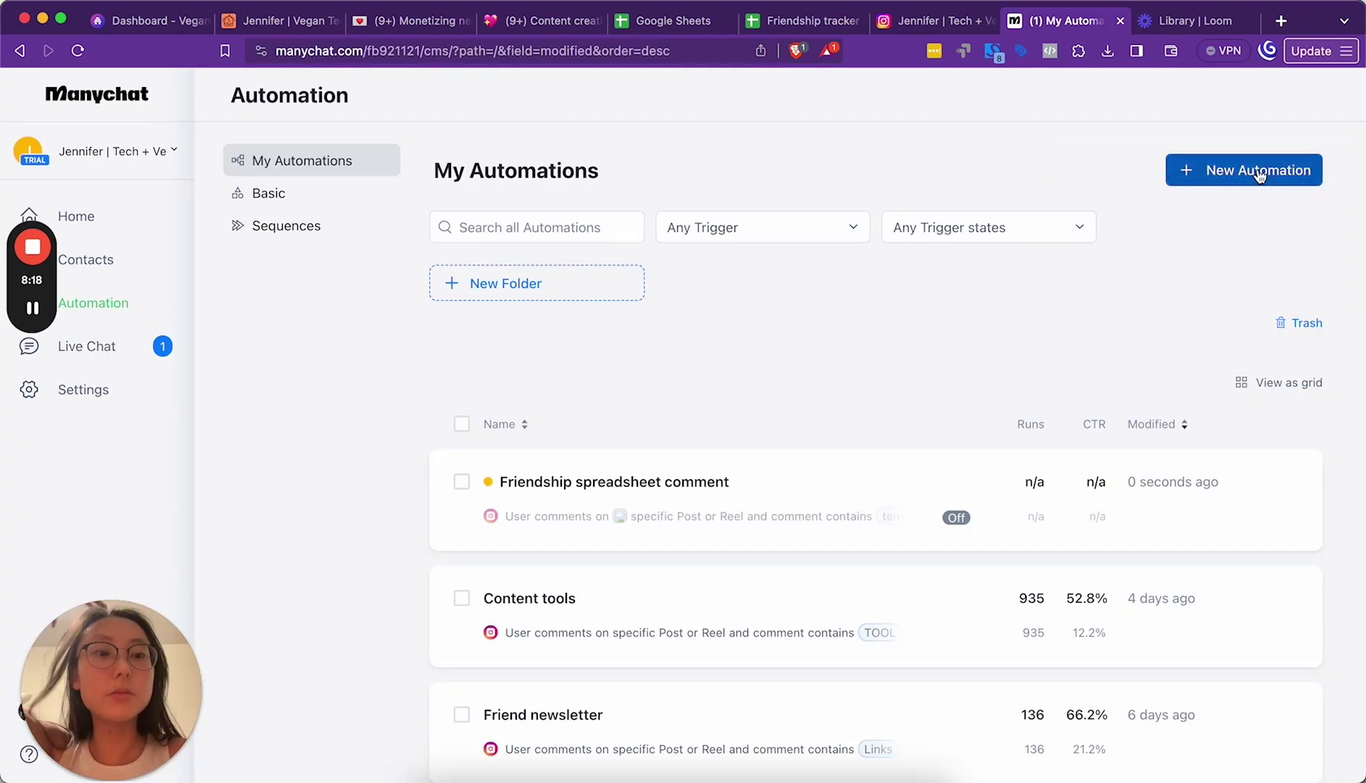
Step: Start a new automation from scratch with an Instagram DM keyword trigger
click(990, 500)
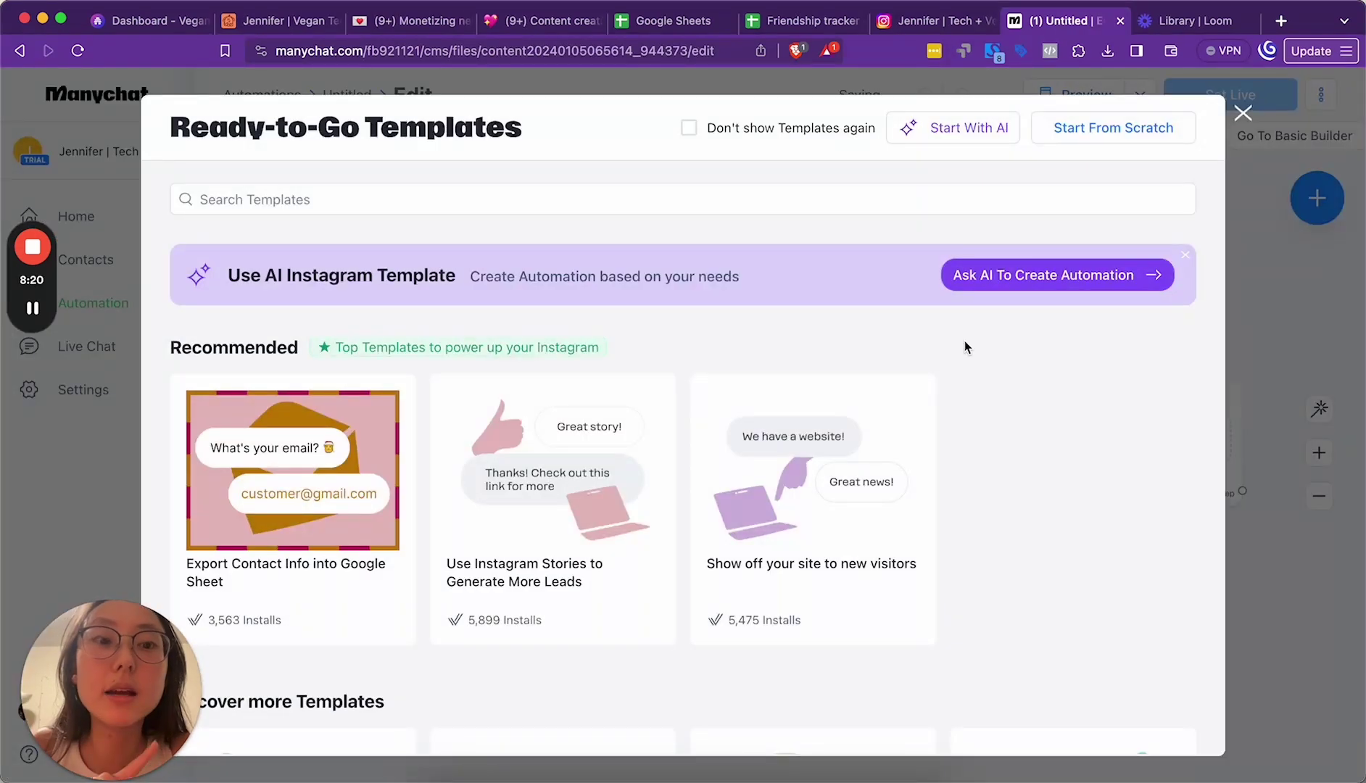
click(1071, 131)
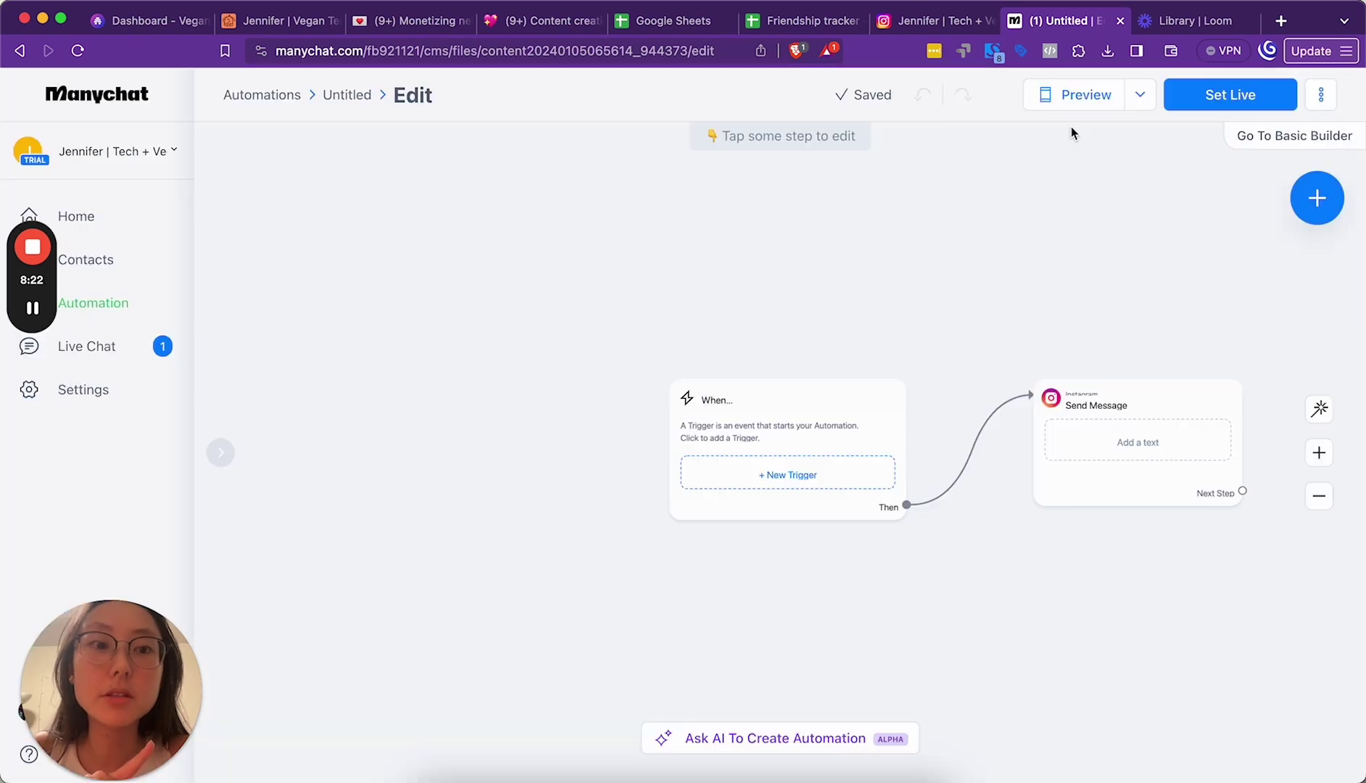
click(750, 423)
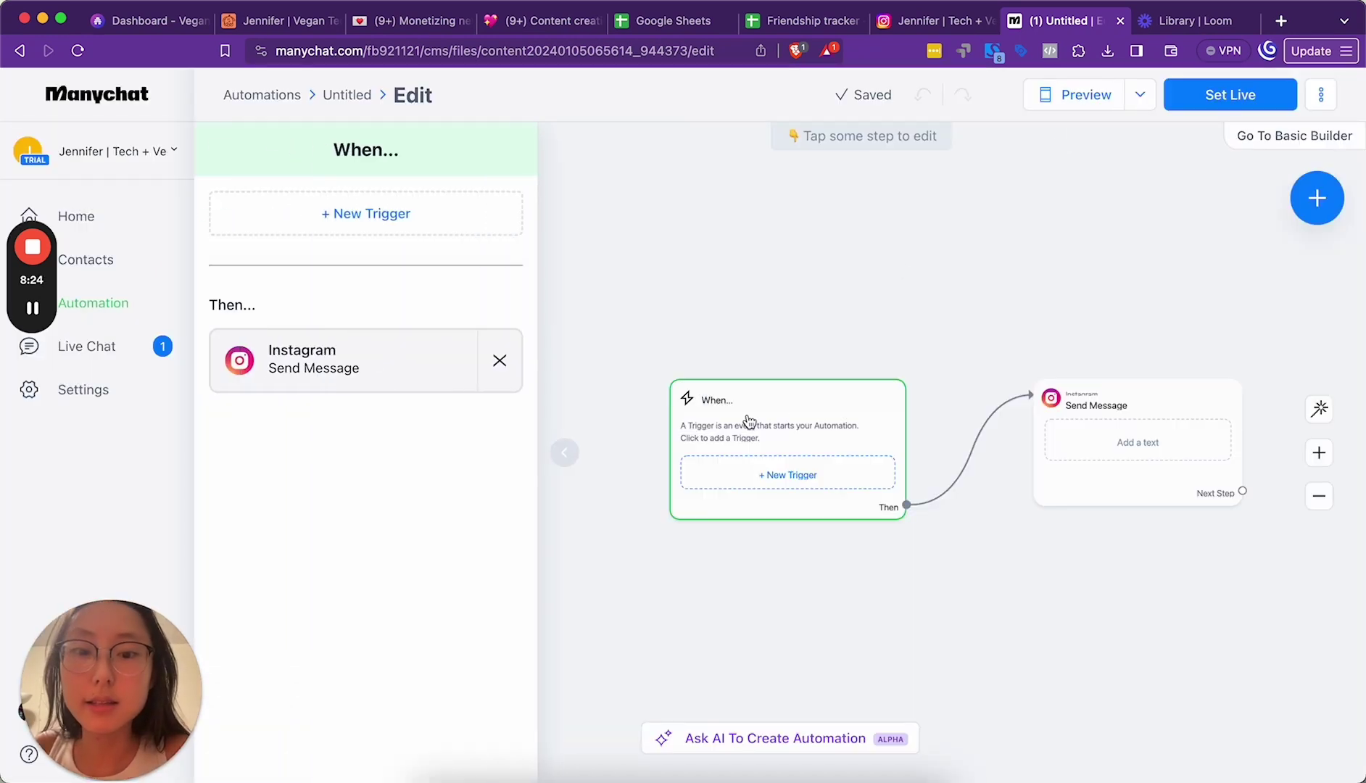
click(383, 210)
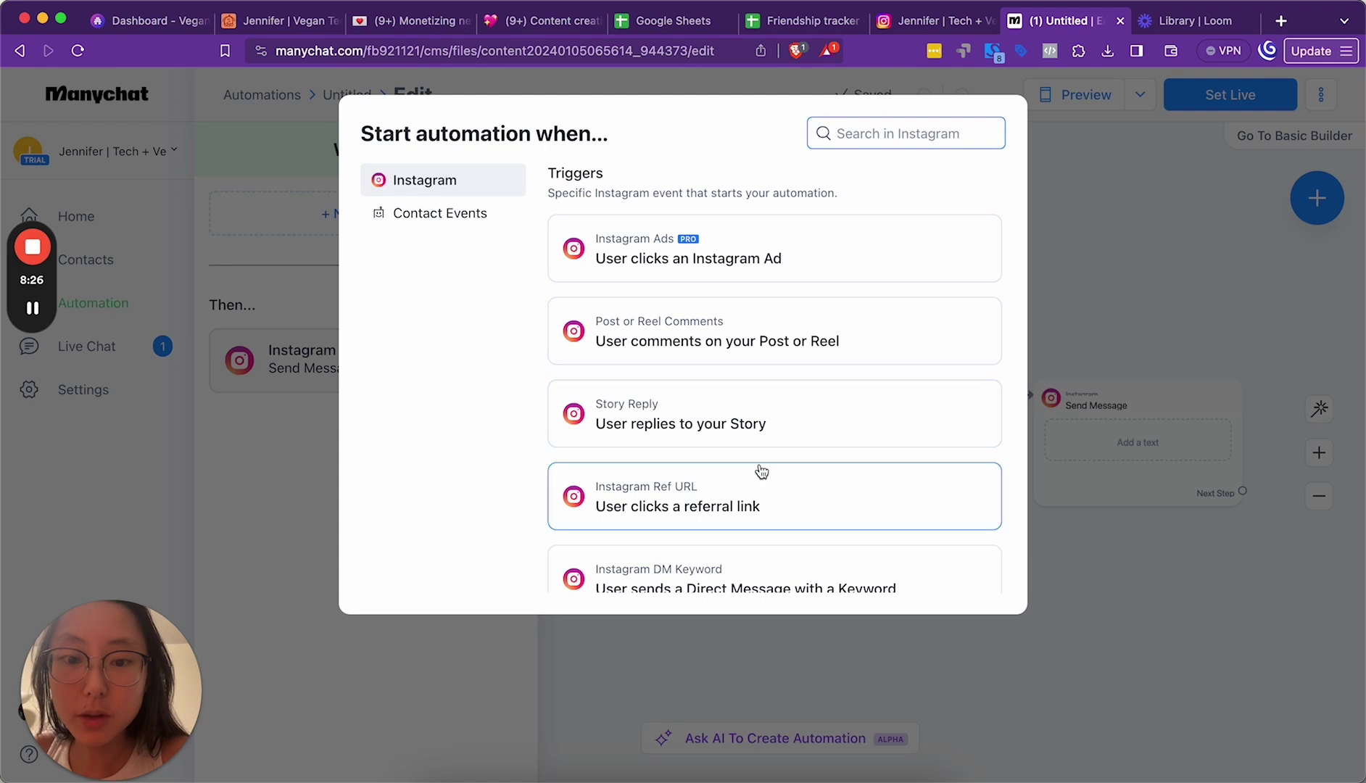
scroll(761, 472, down, 2)
click(790, 493)
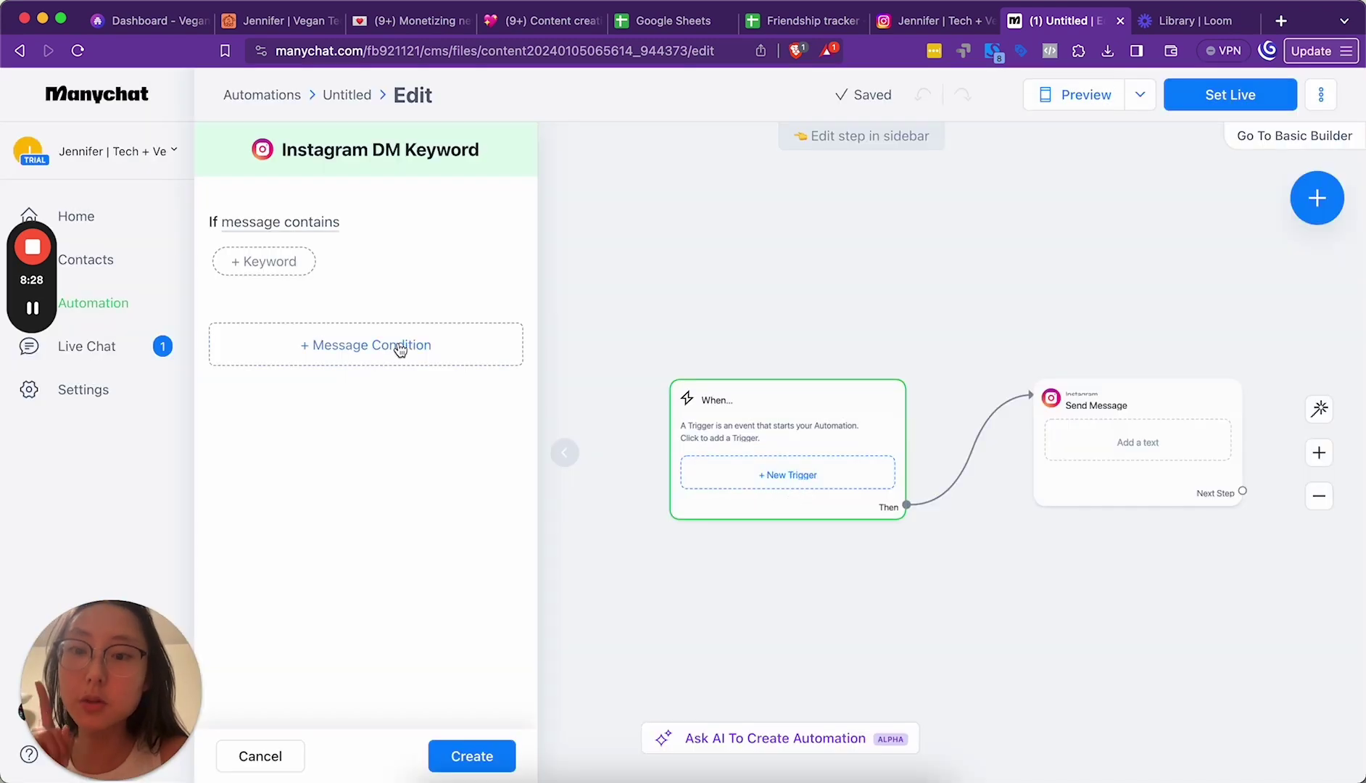
Step: Set the trigger keywords 'friend spreadsheet' and 'friendship spreadsheet' and create the trigger
click(278, 264)
text(friend )
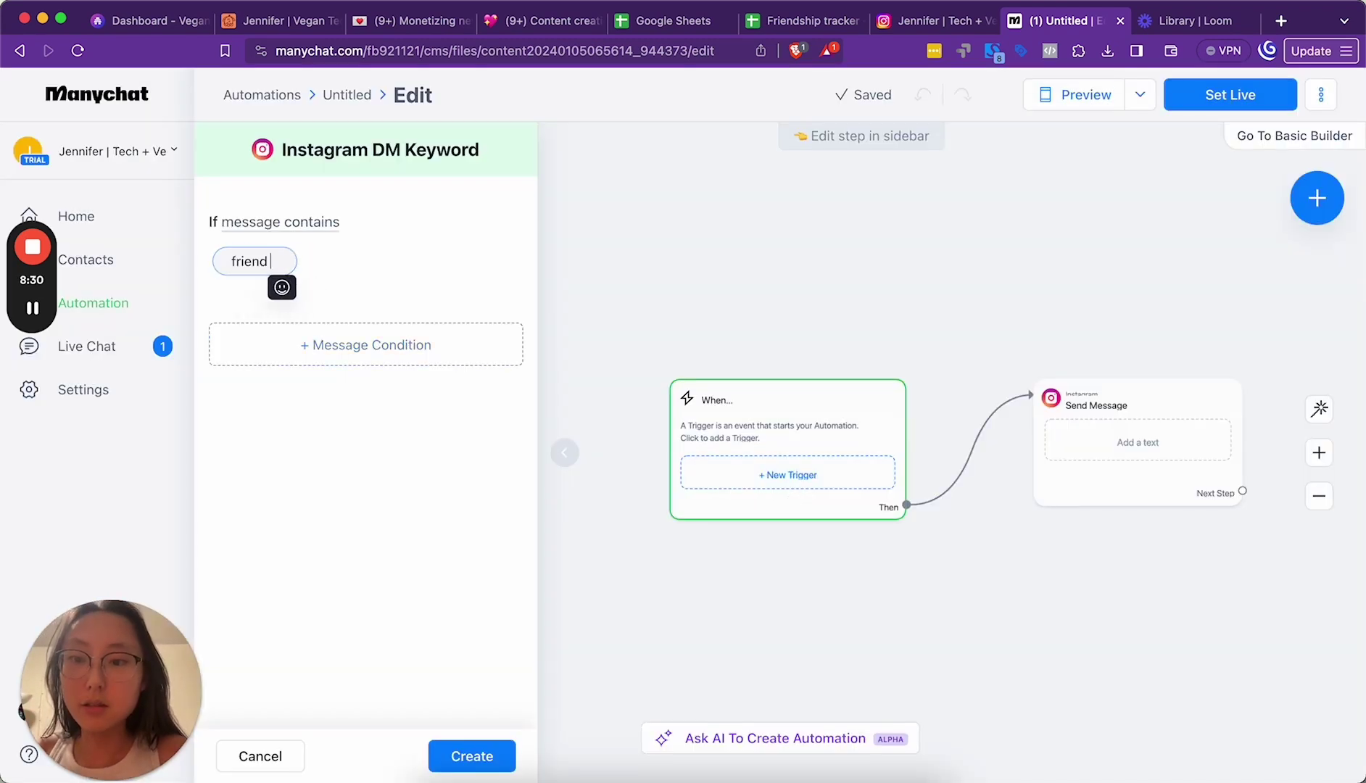
text(spreadsheet)
key(Return)
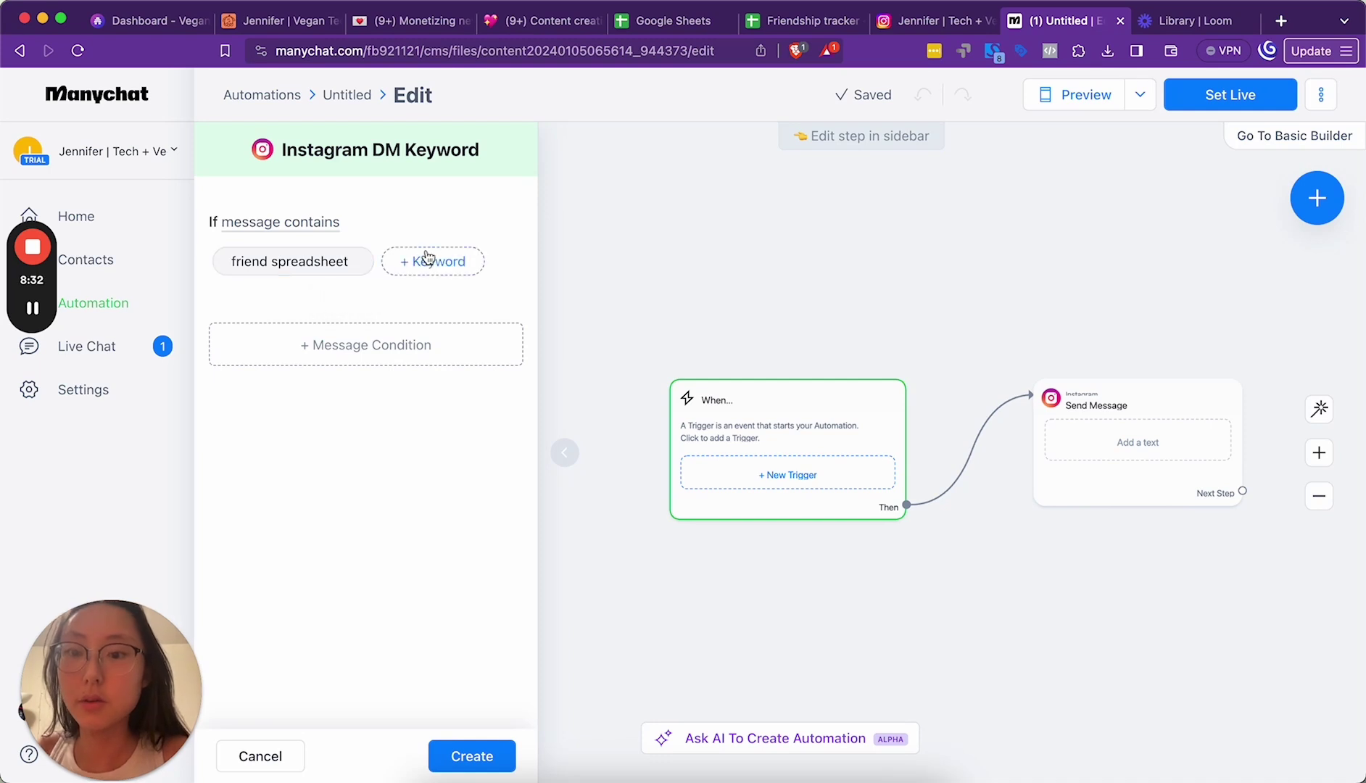
click(428, 262)
text(friendship spreadsheet)
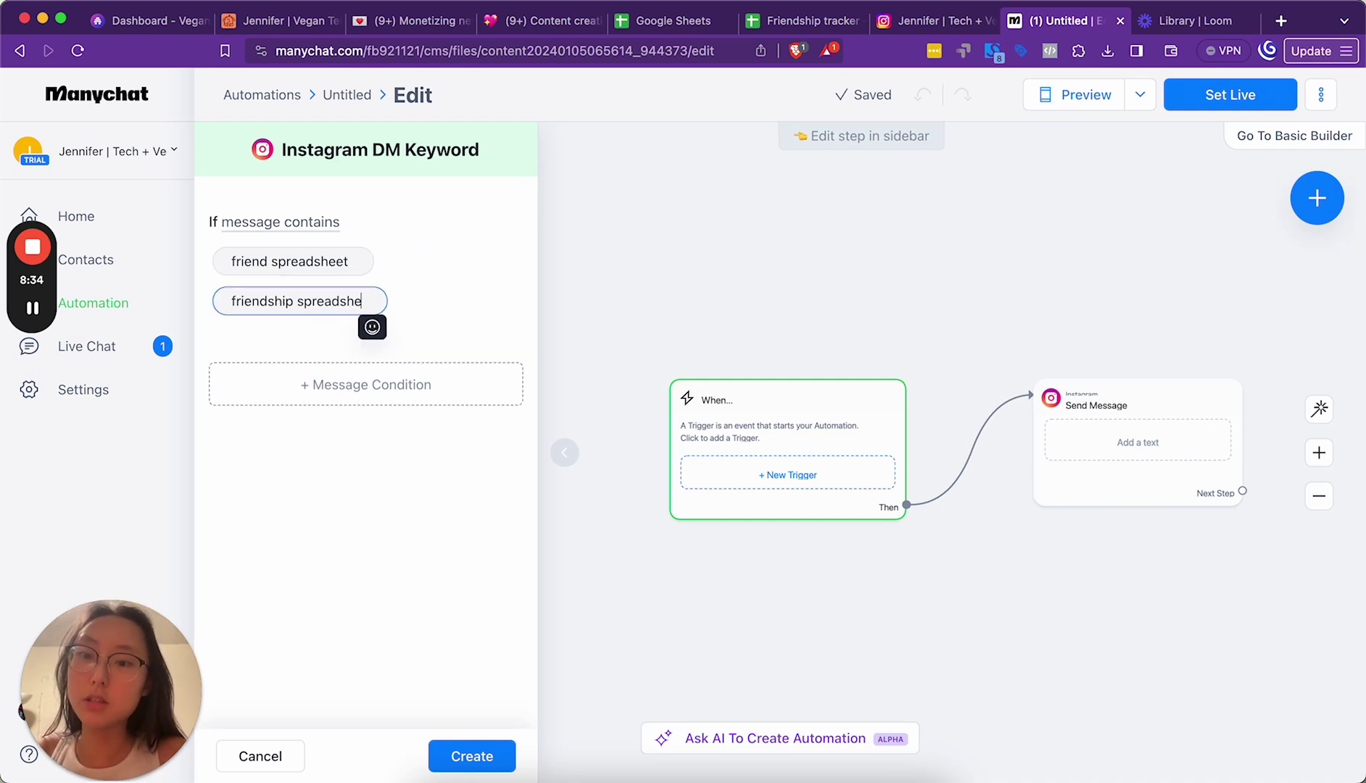
key(Return)
click(401, 383)
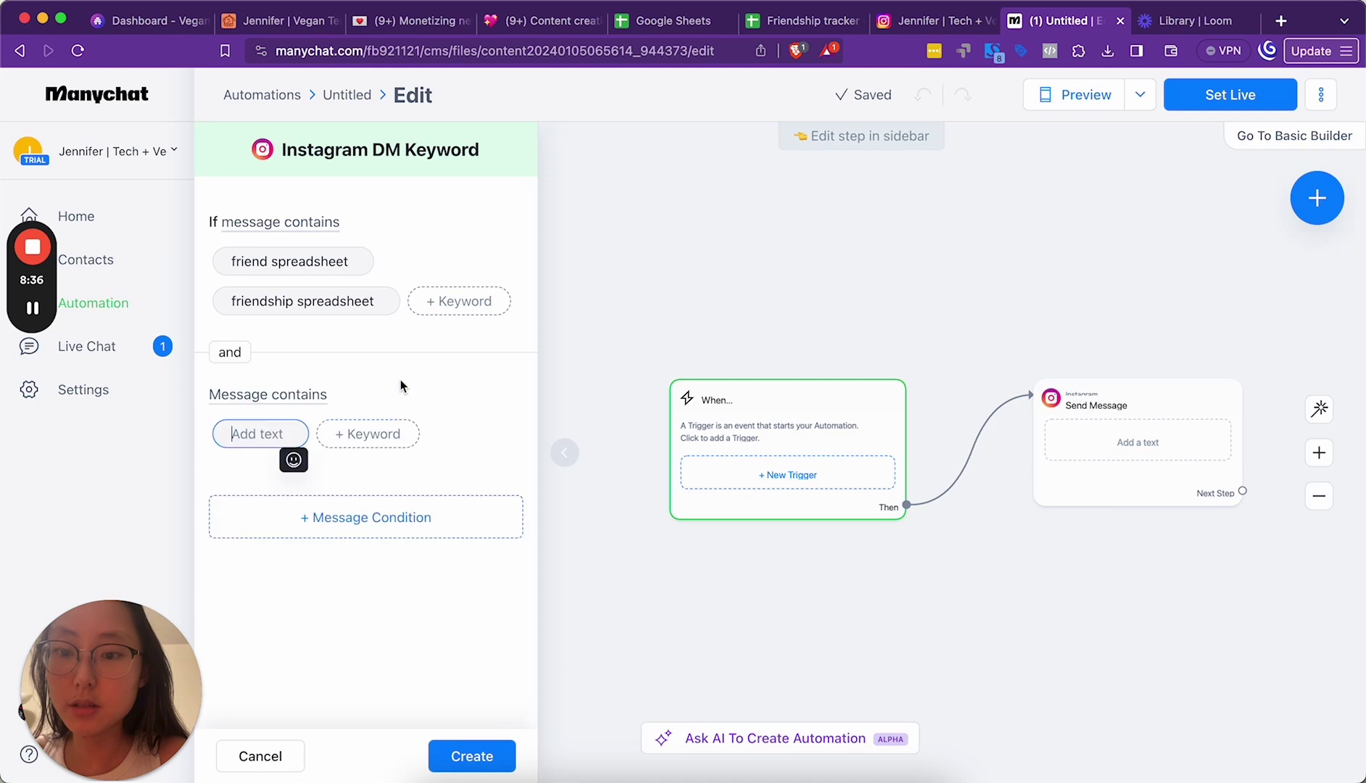
click(512, 384)
click(496, 758)
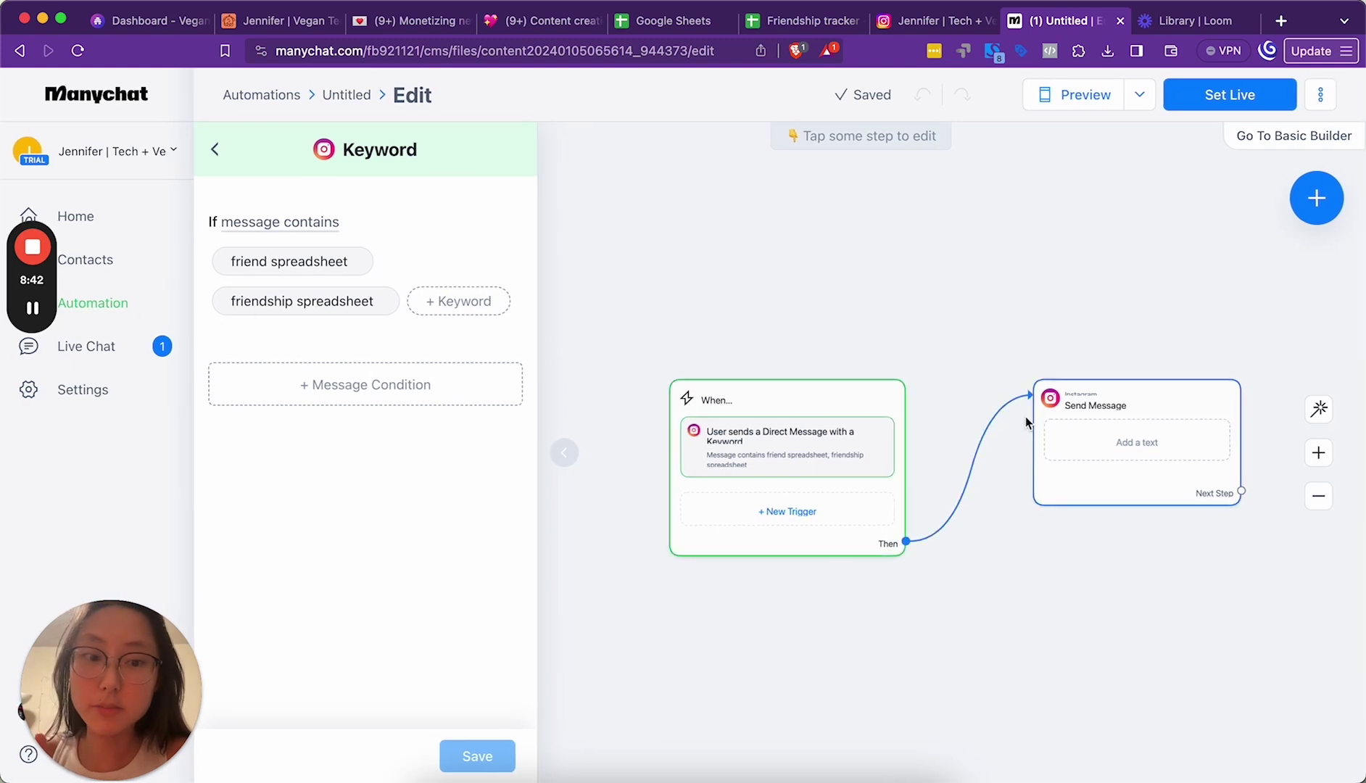
Step: Begin the reply message with 'Here's th' and return to My Automations
click(1104, 406)
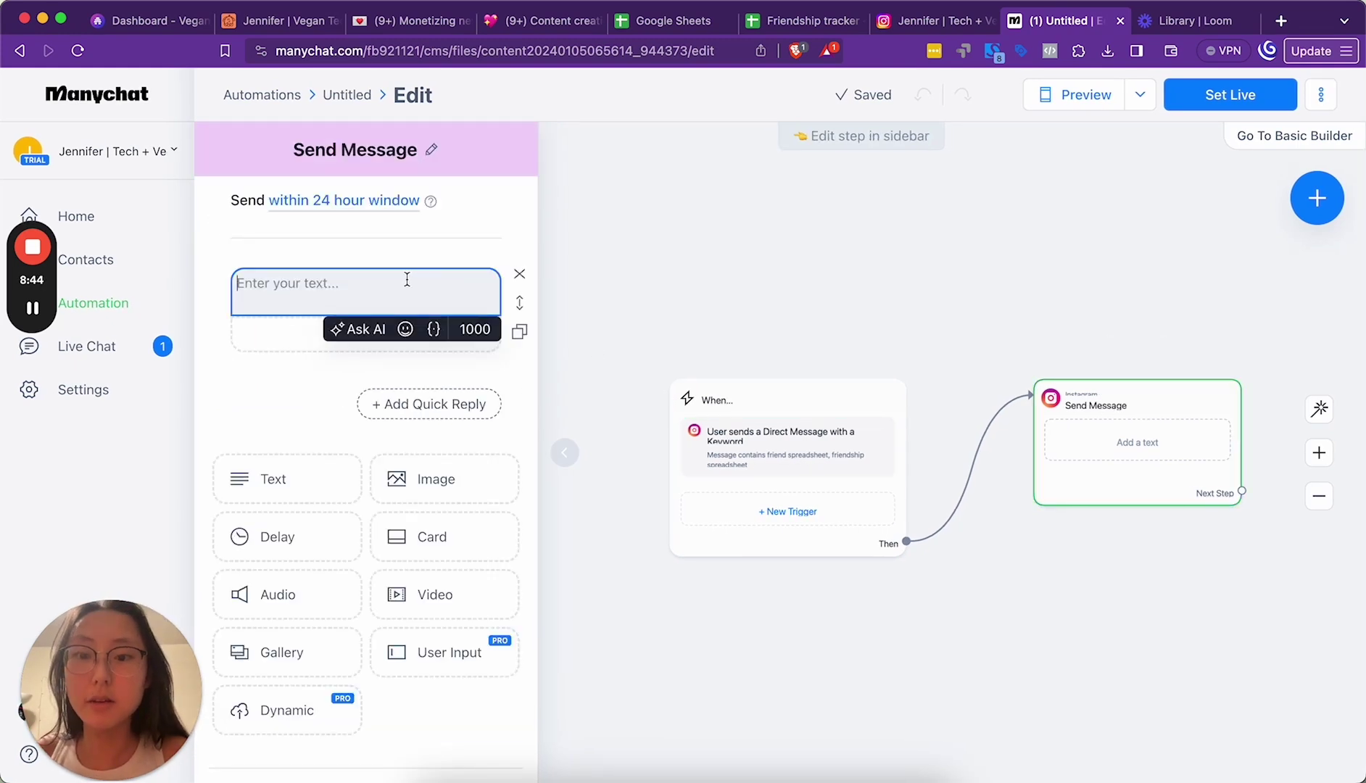
text(Here's th)
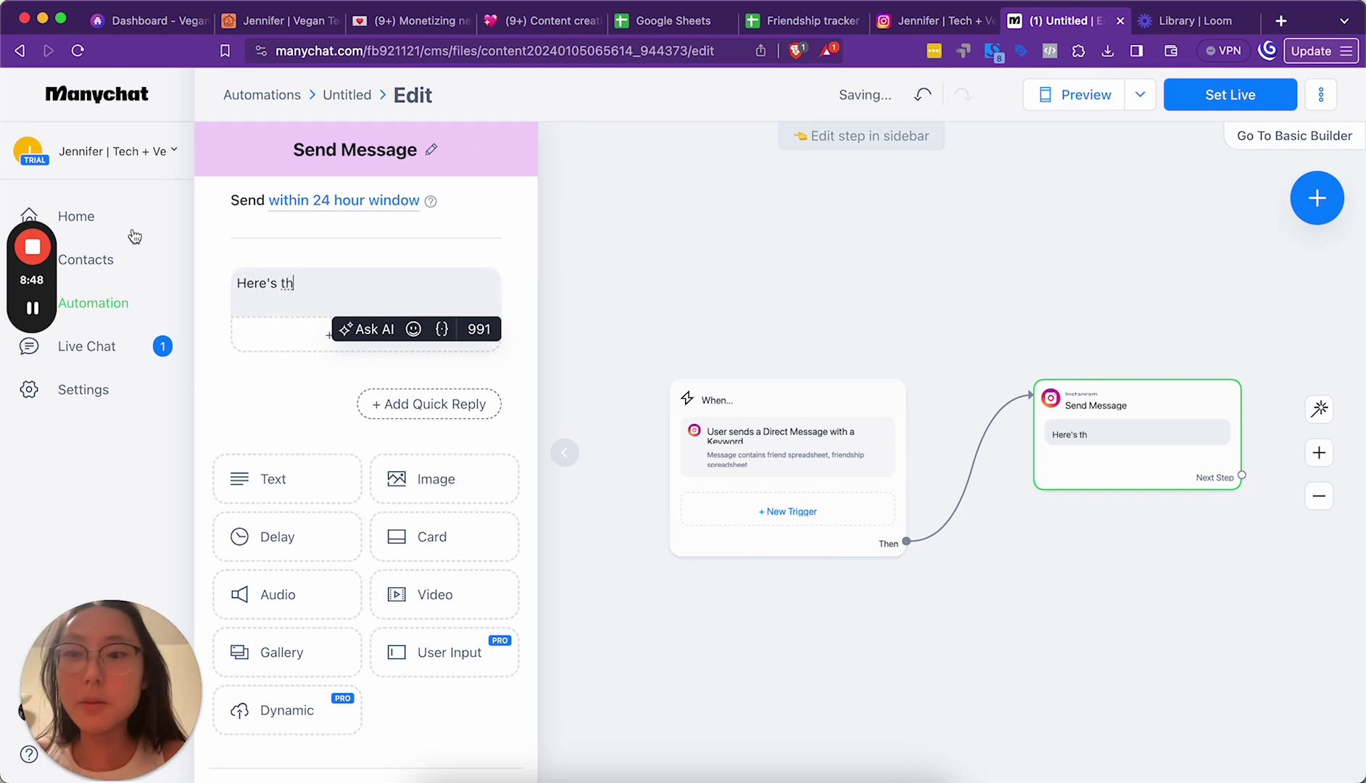
click(267, 96)
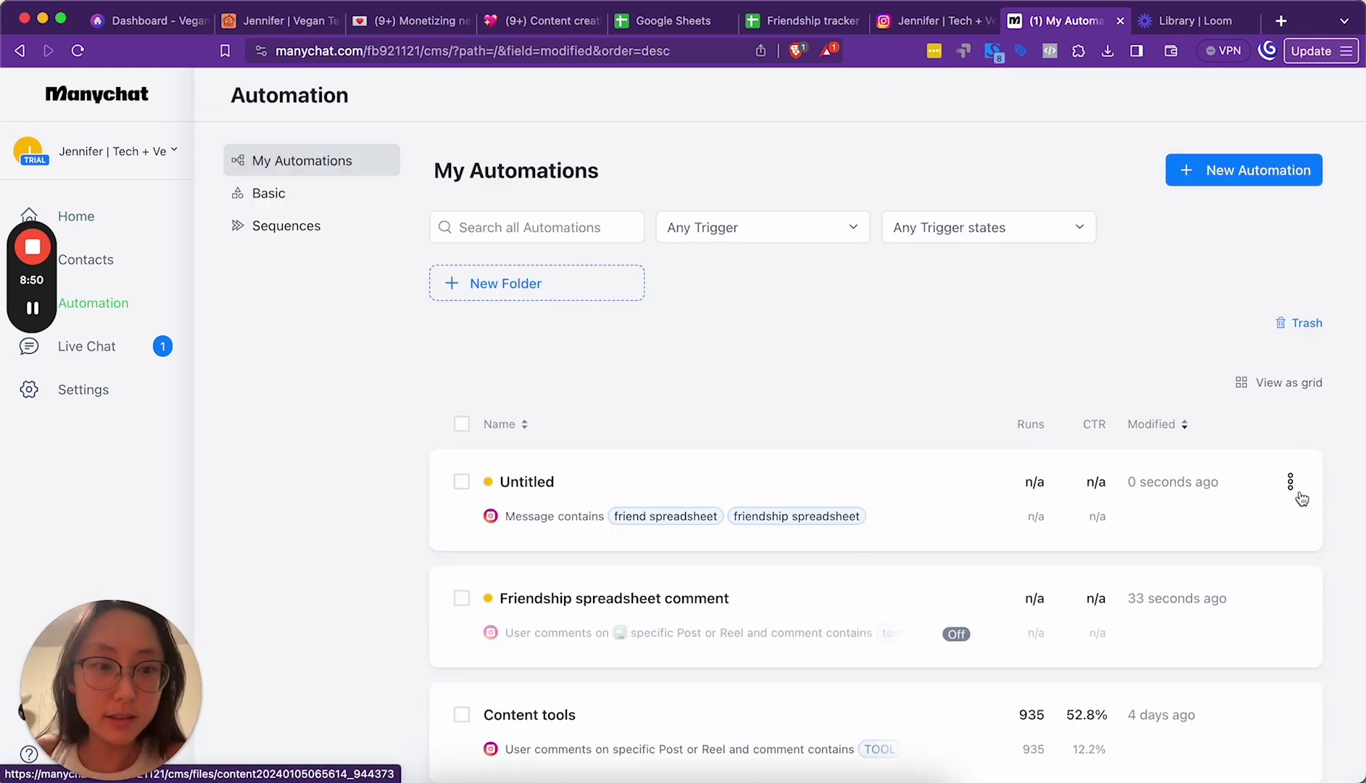
Step: Rename the Untitled DM automation to 'Friendship spreadsheet DM'
click(1291, 481)
click(1151, 527)
key(super+a)
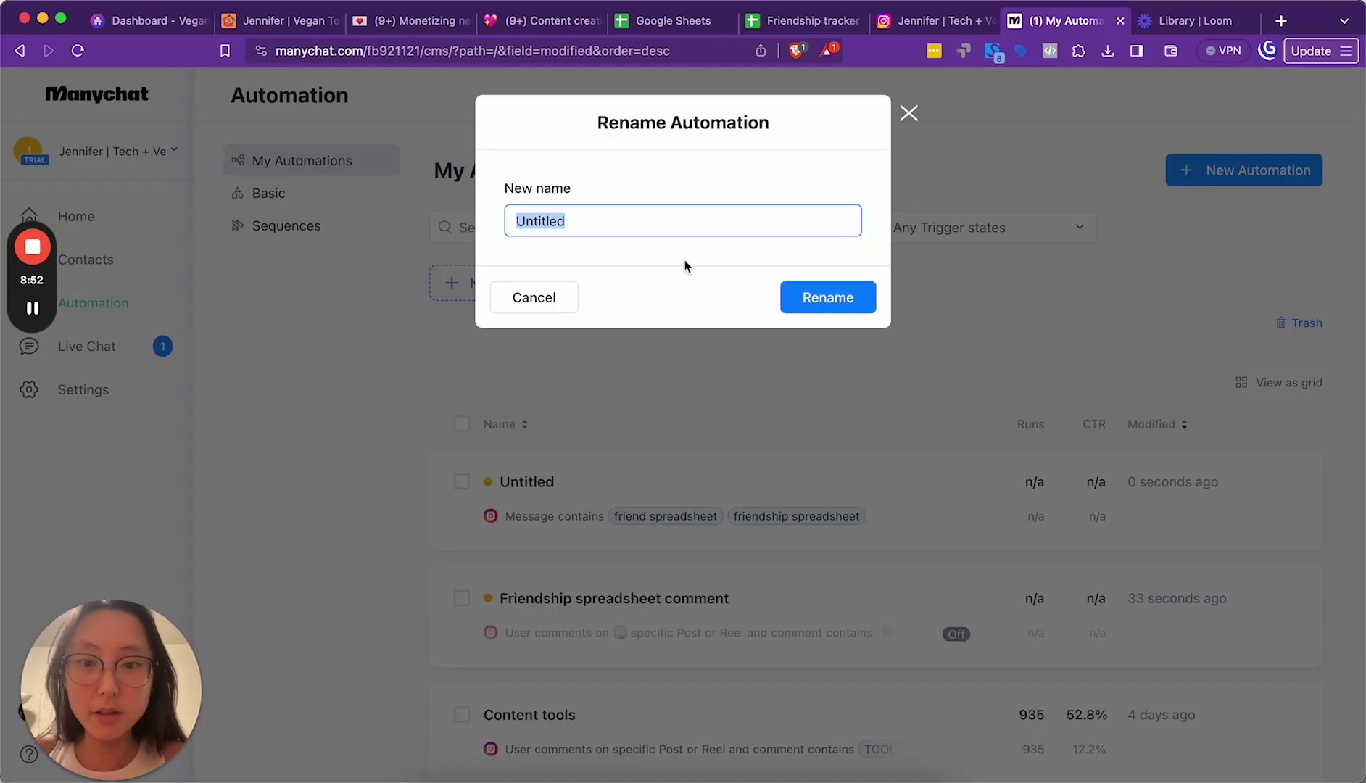
text(Friendship spreadsheet DM)
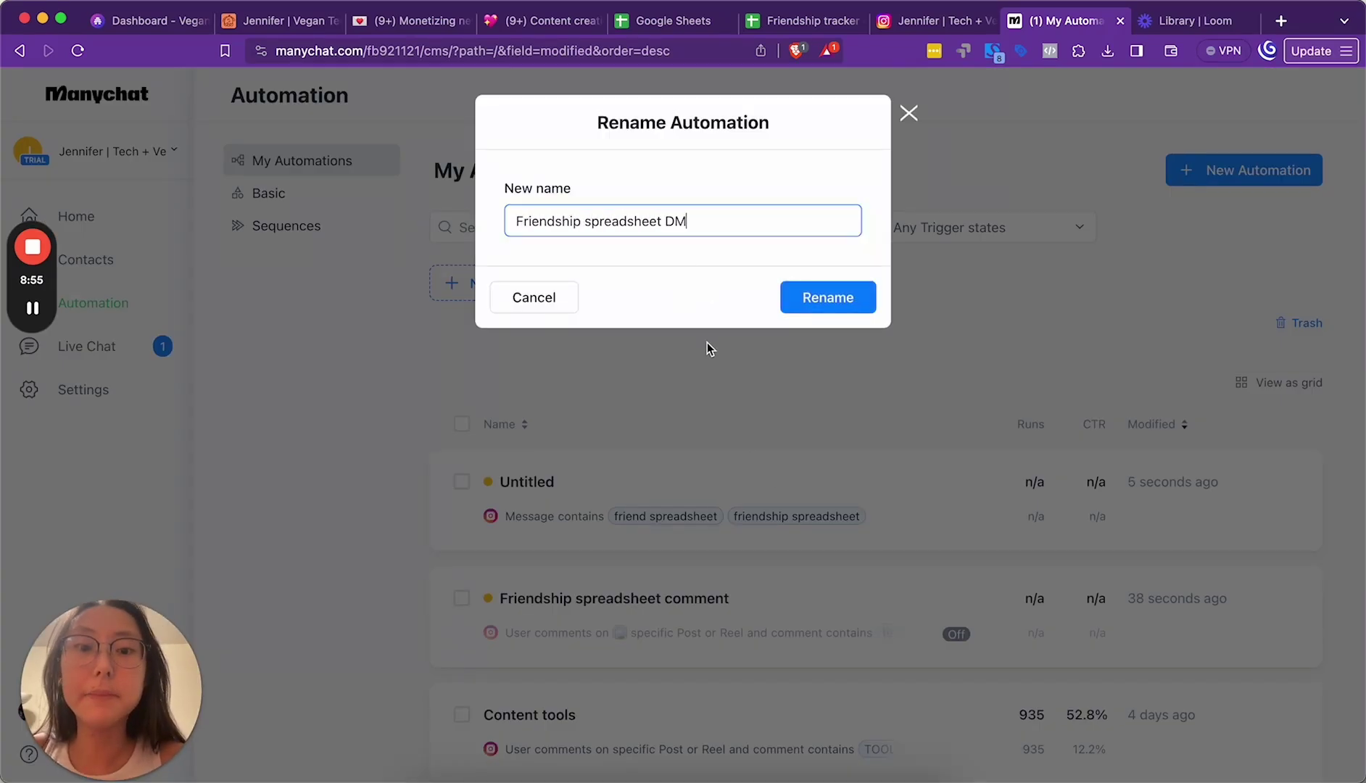
click(817, 299)
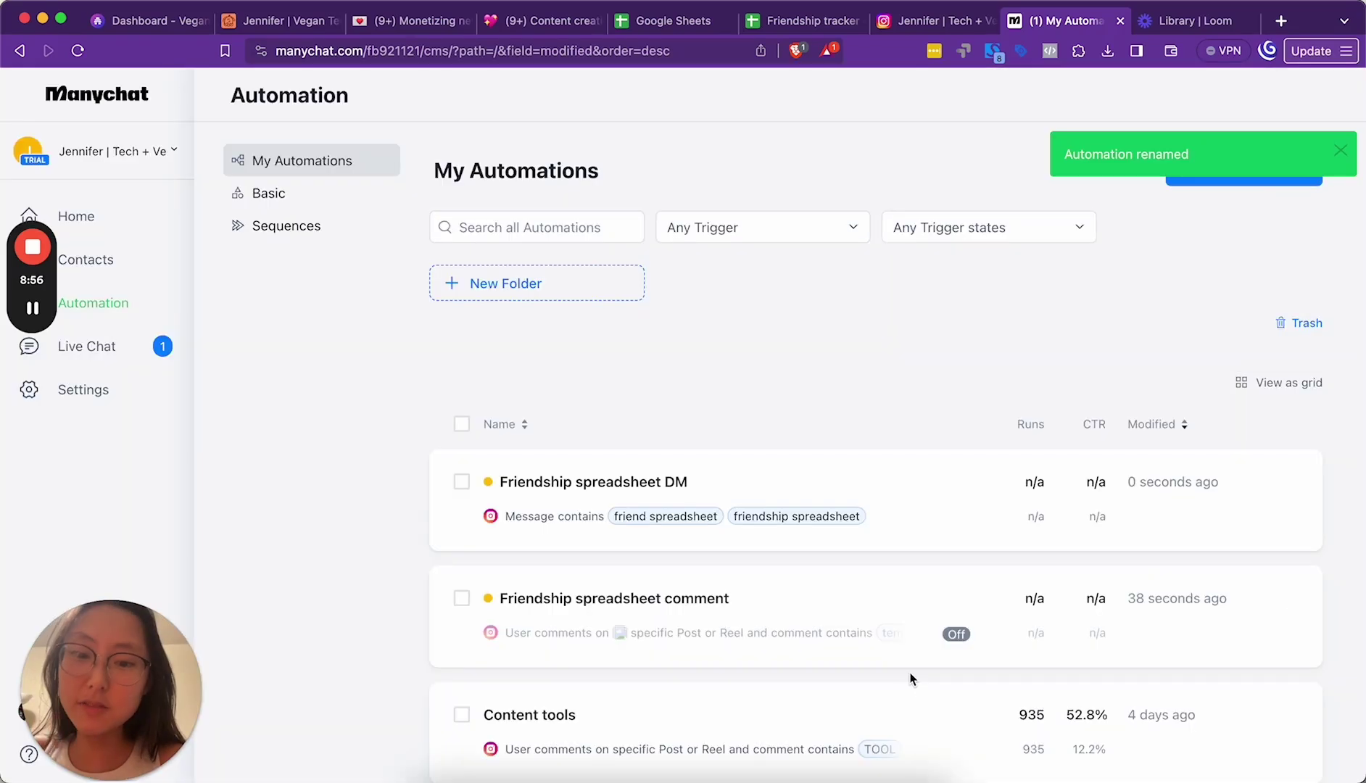
Step: Copy the comment automation's spreadsheet-template reply into the DM automation's reply message
click(684, 606)
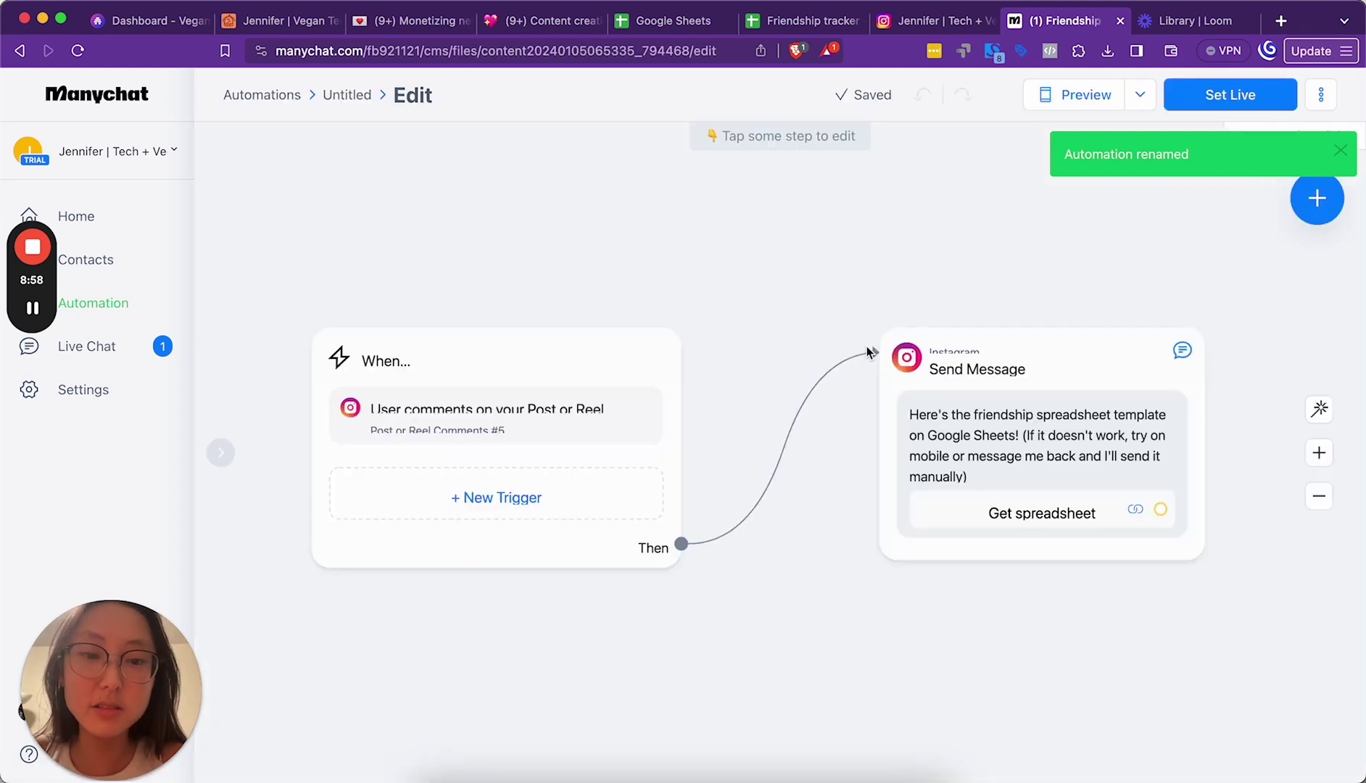
click(1063, 443)
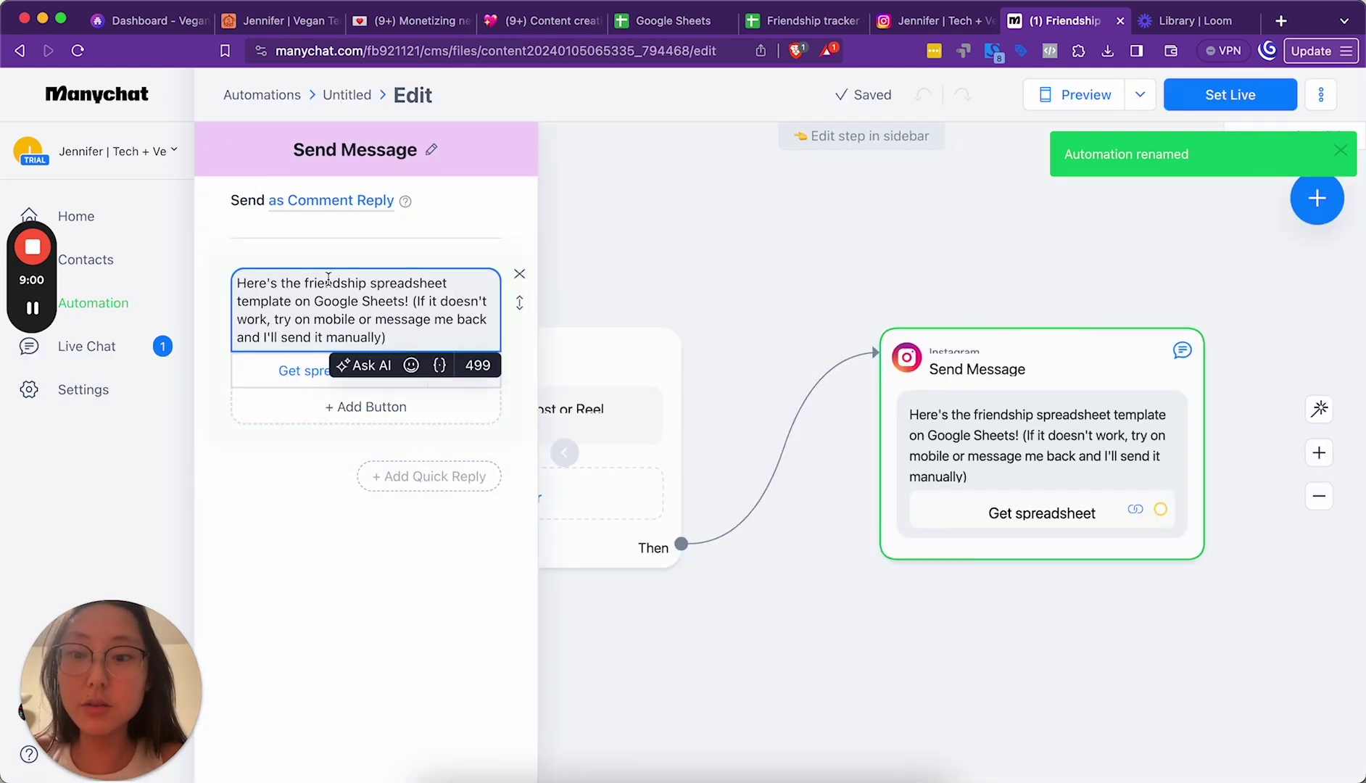
key(super+a)
key(super+c)
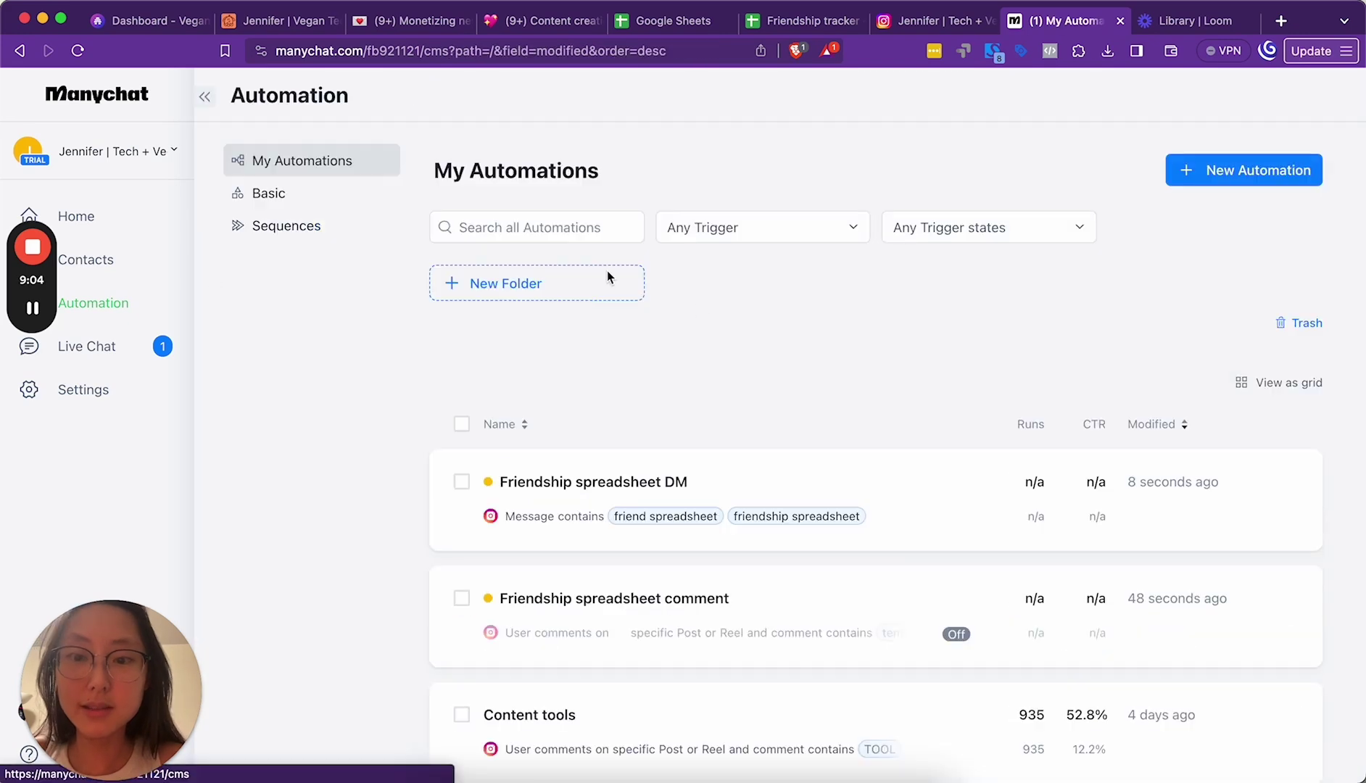
click(639, 484)
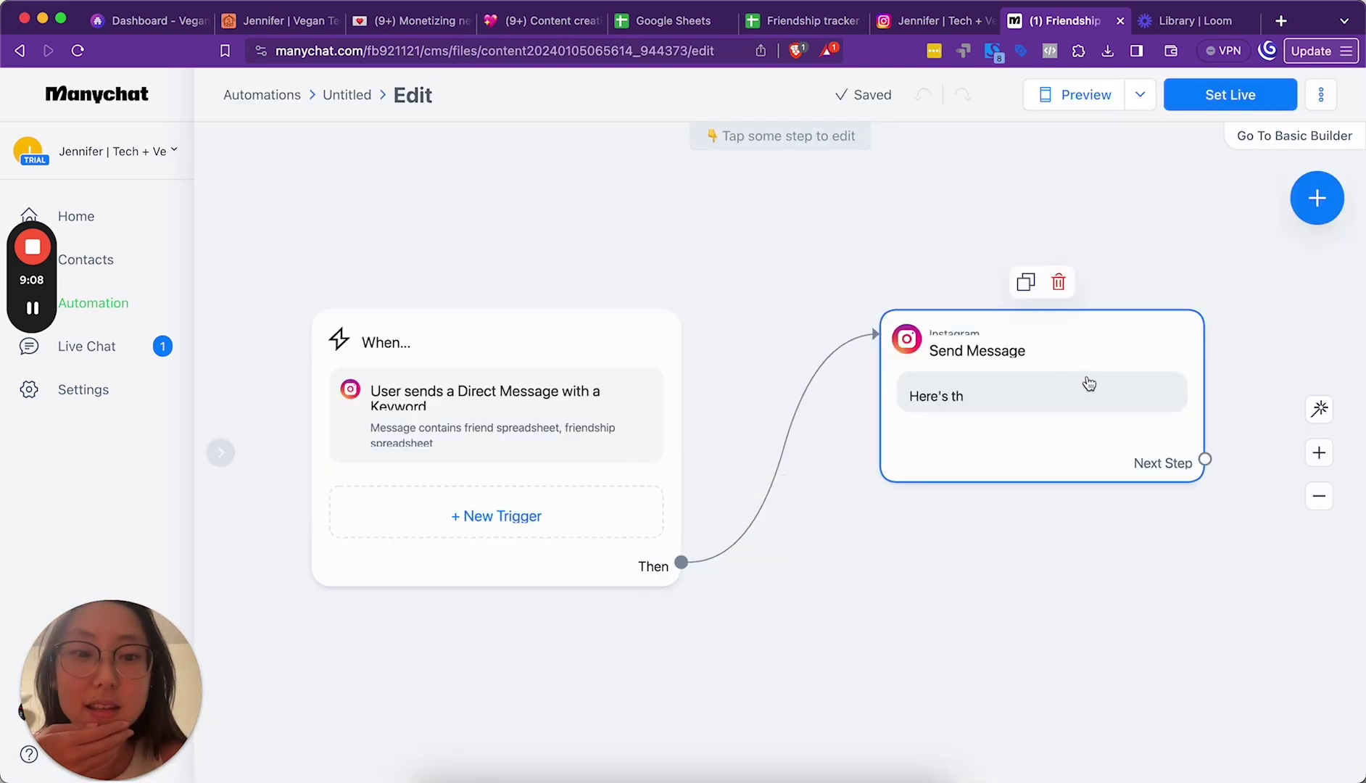
click(1070, 374)
click(377, 287)
key(super+a)
key(super+v)
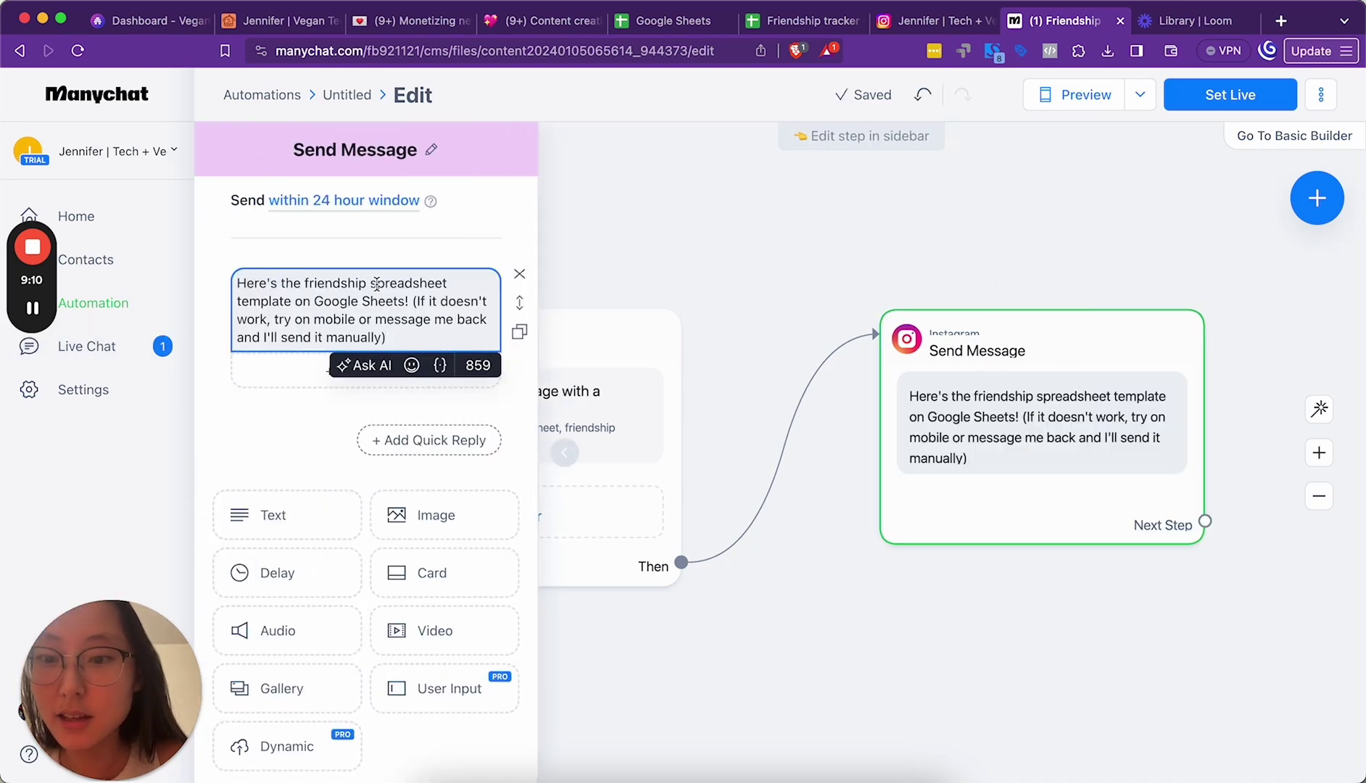
Step: Copy the Friendship tracker spreadsheet's share link from Google Sheets
click(795, 32)
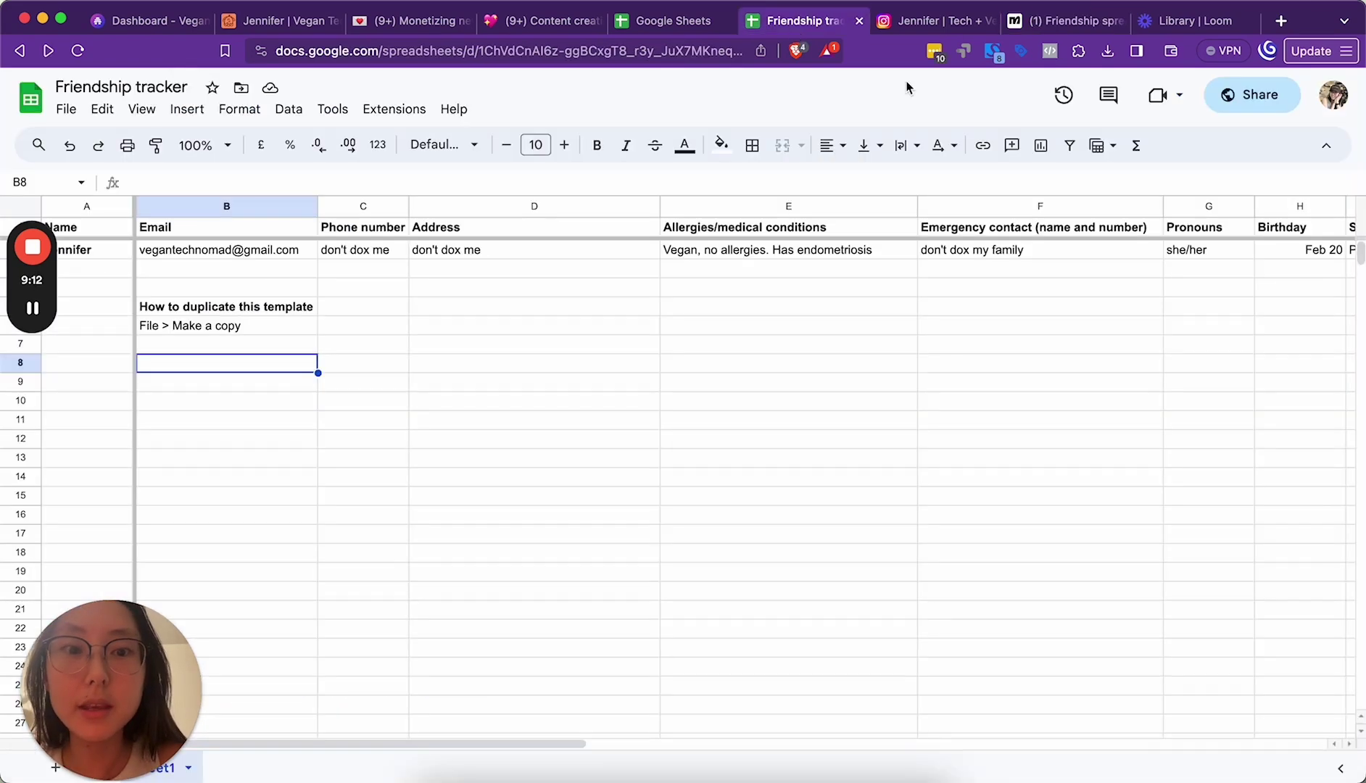
click(1243, 94)
click(525, 575)
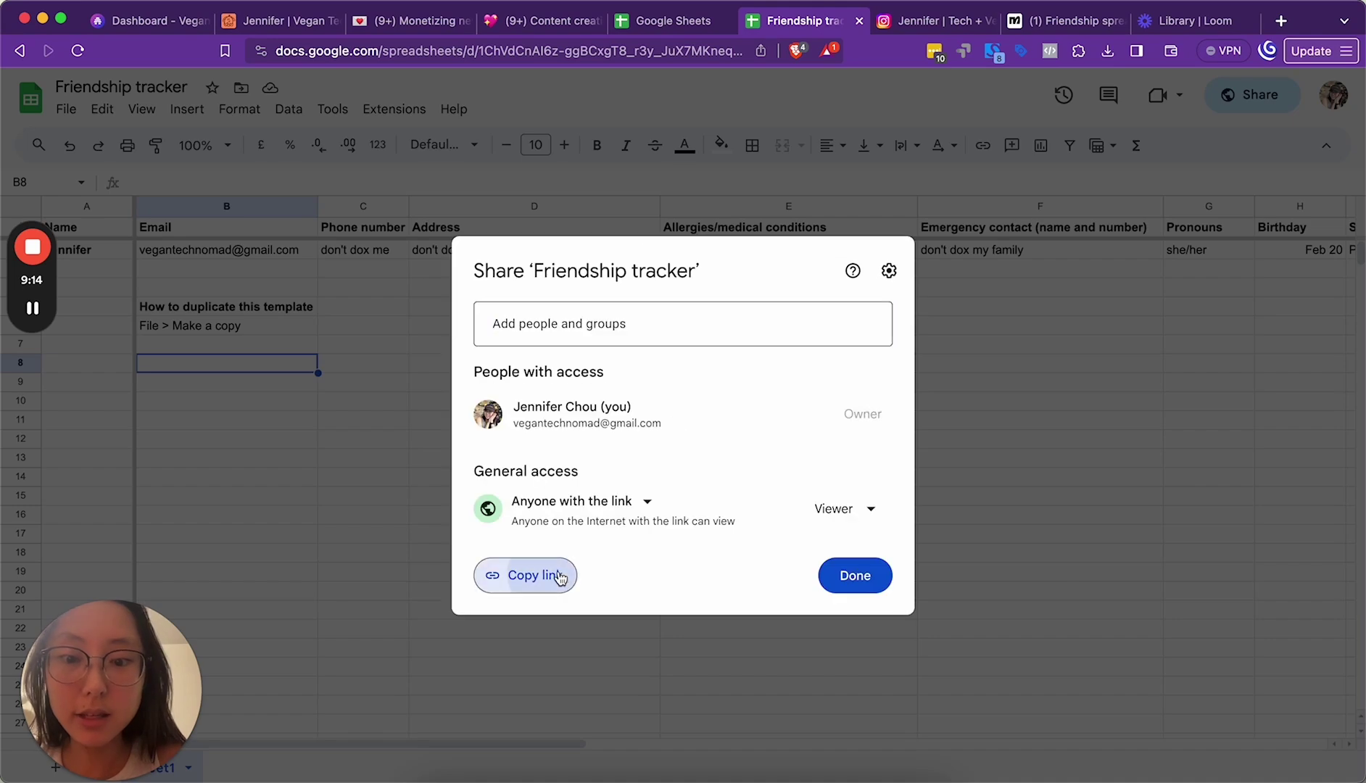
click(1060, 21)
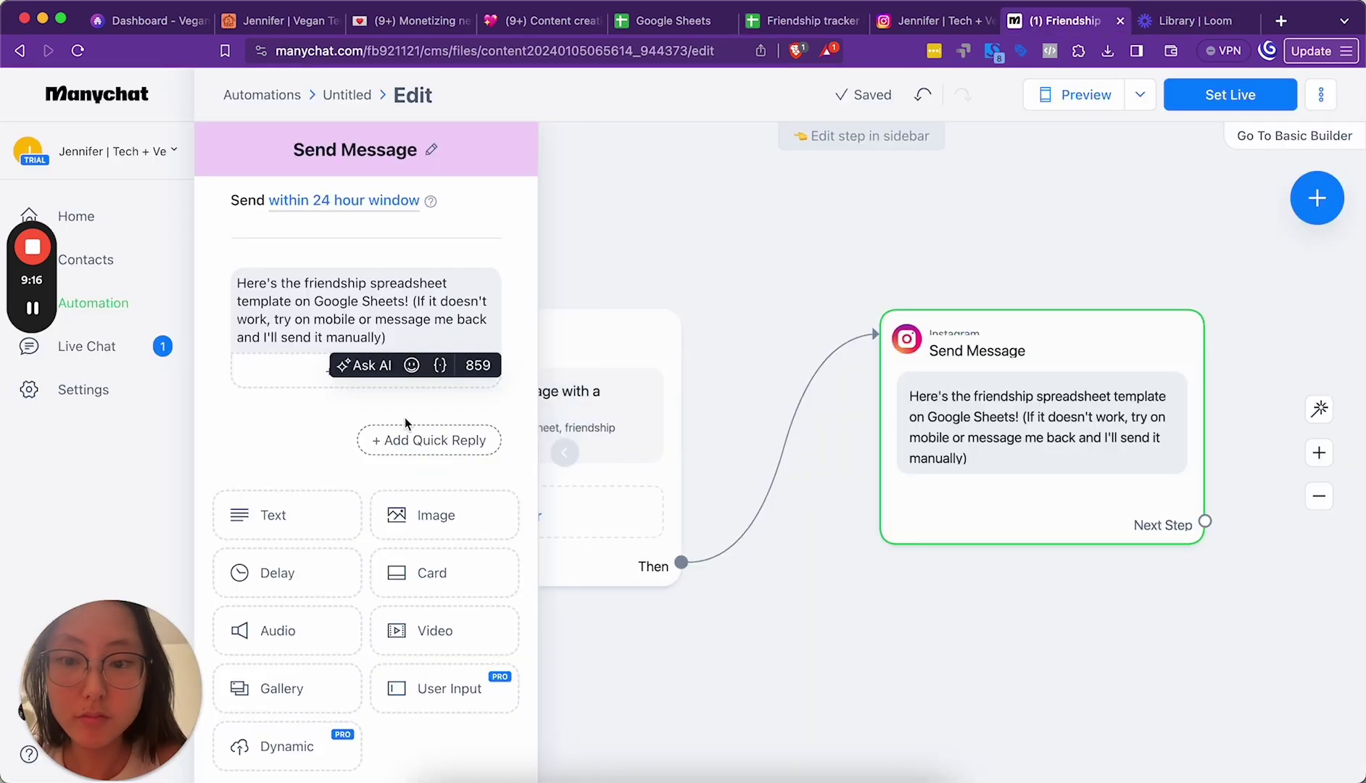
Step: Add a 'Get spreadsheet' button opening the Sheets share link, then set the DM automation live
click(366, 375)
key(super+v)
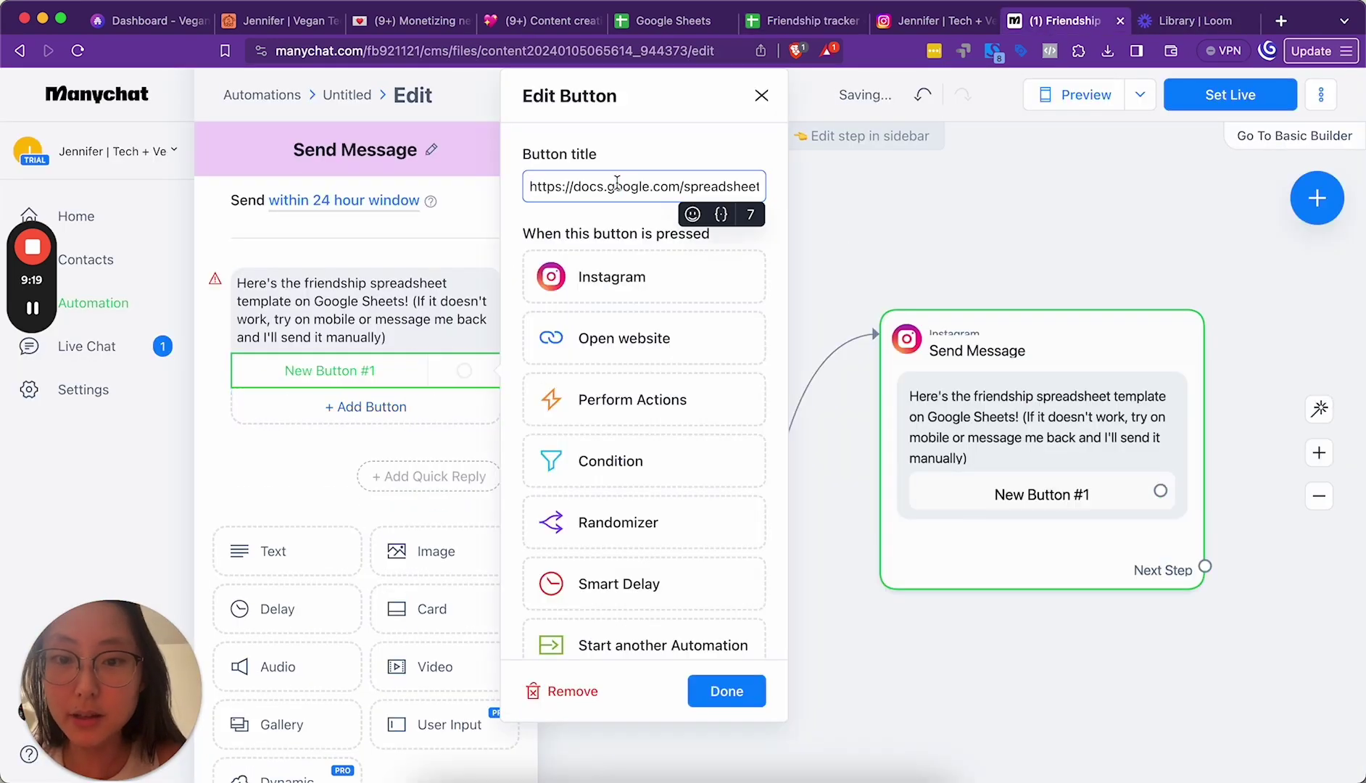
triple_click(675, 195)
text(Get s)
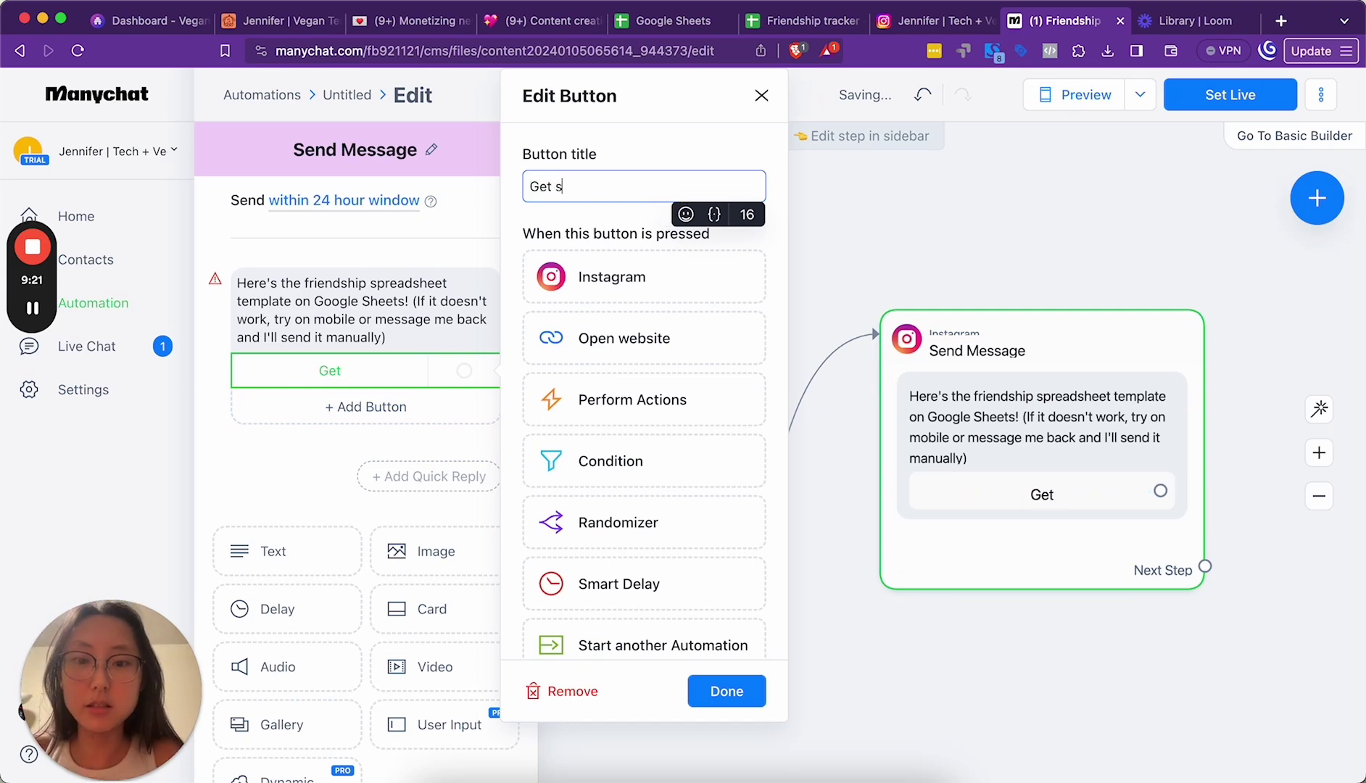
text(preadsheet)
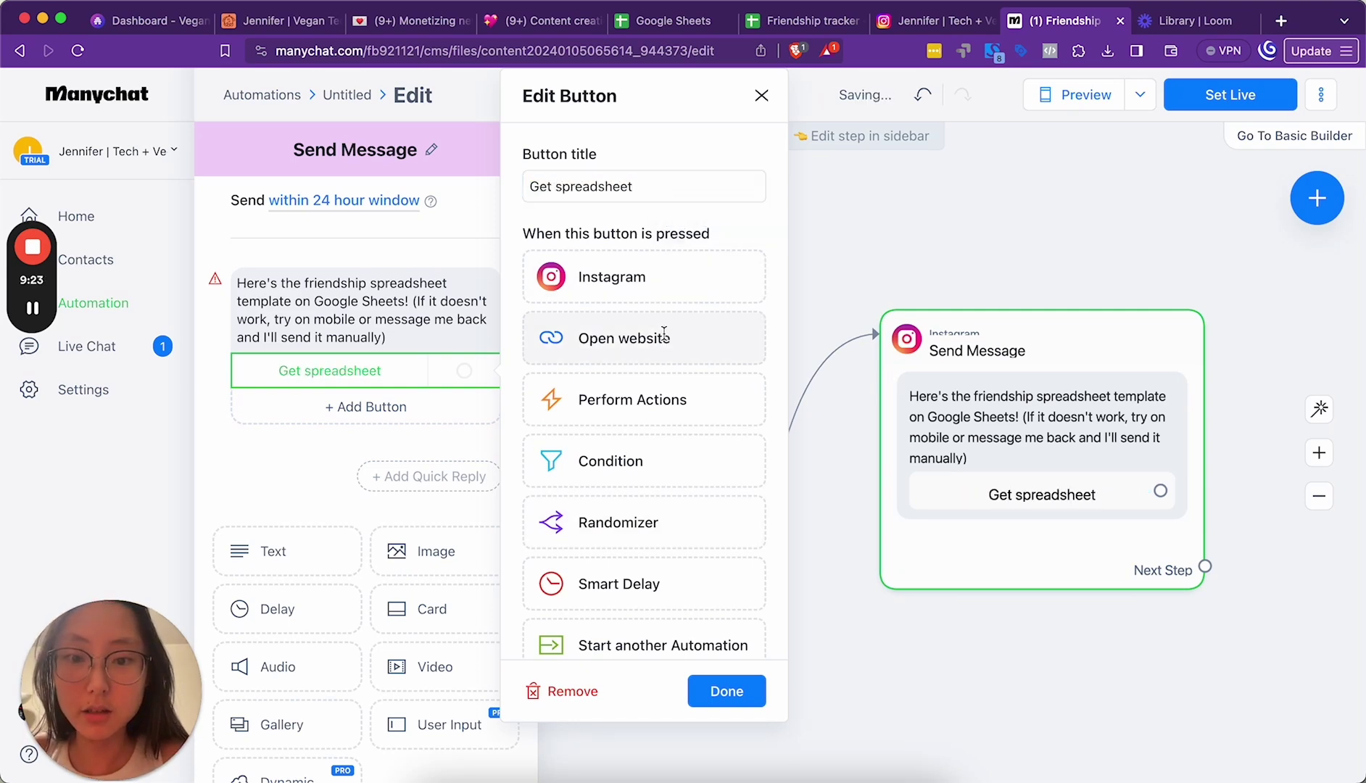
click(638, 338)
click(613, 440)
key(super+v)
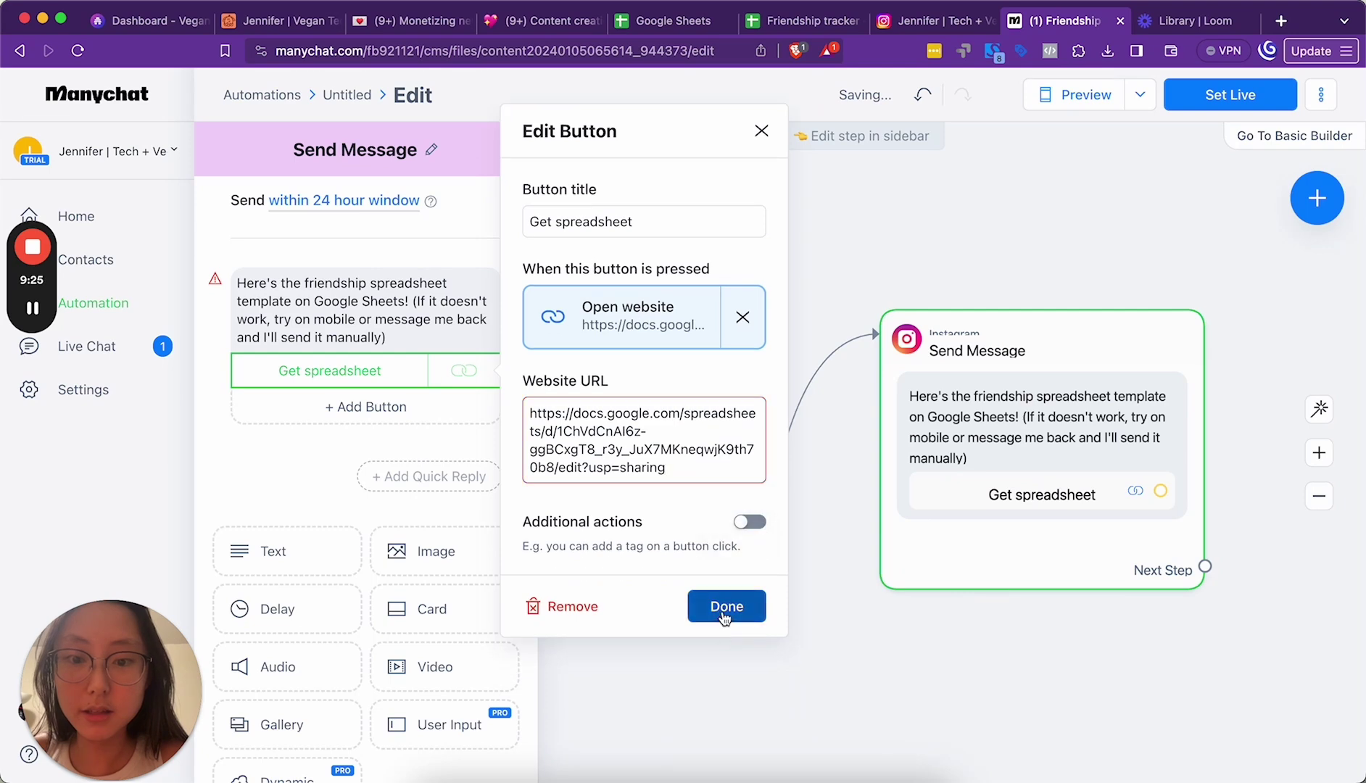
click(727, 579)
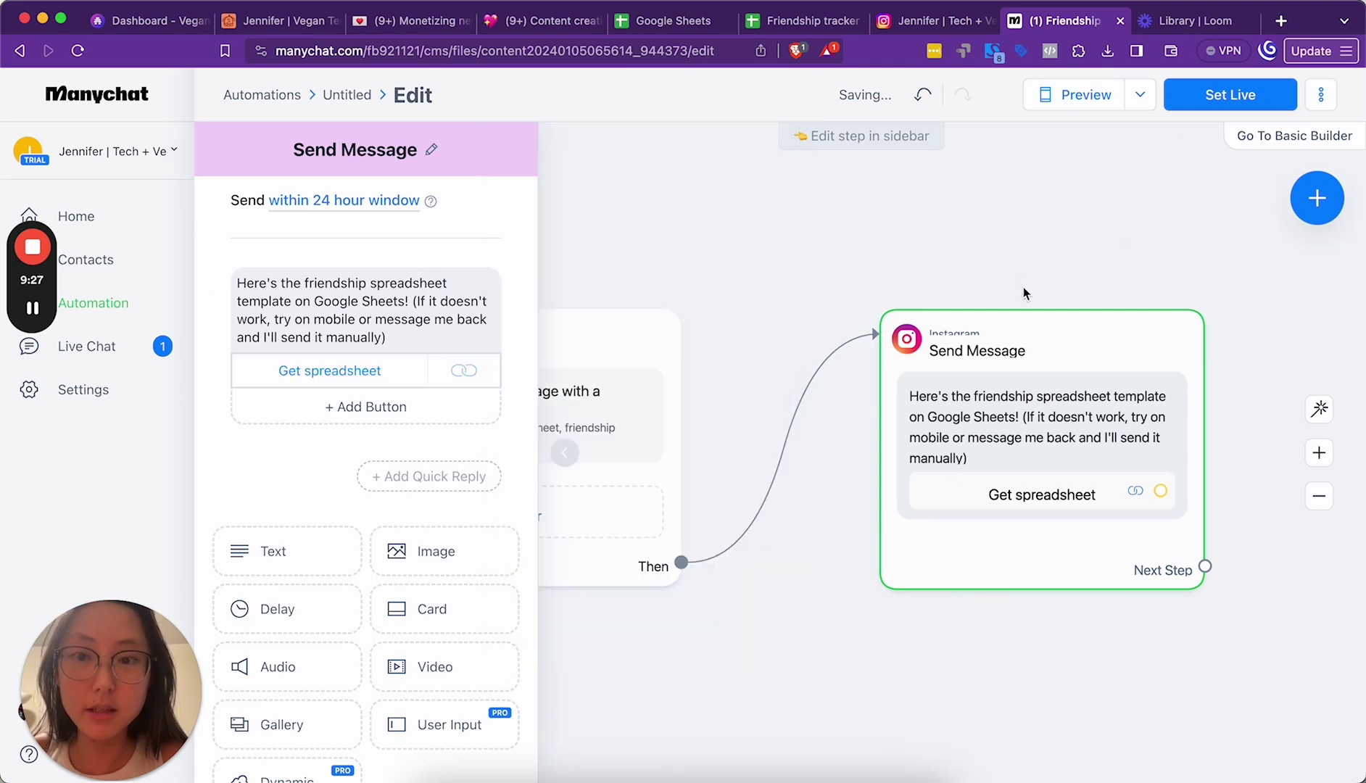
click(1226, 100)
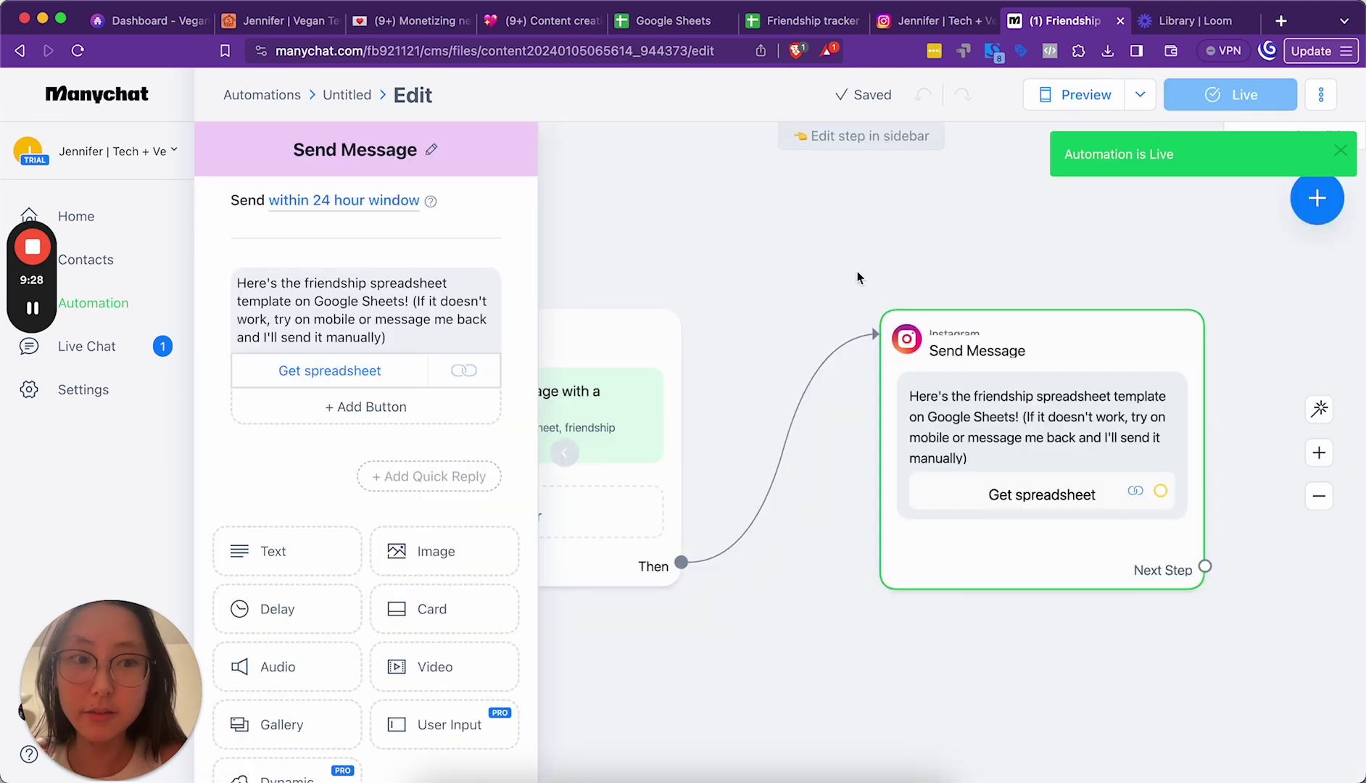
Step: Set the Friendship spreadsheet comment automation live
click(109, 303)
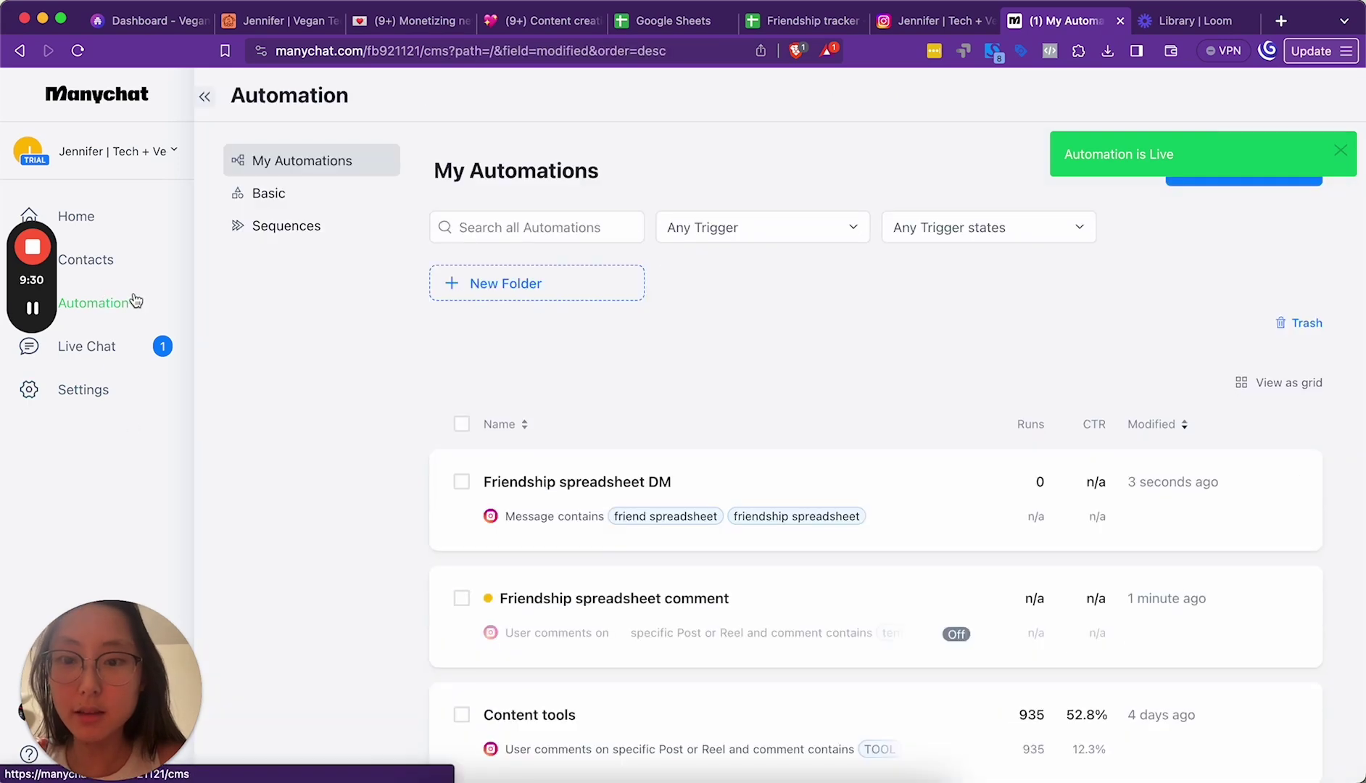
scroll(867, 497, down, 1)
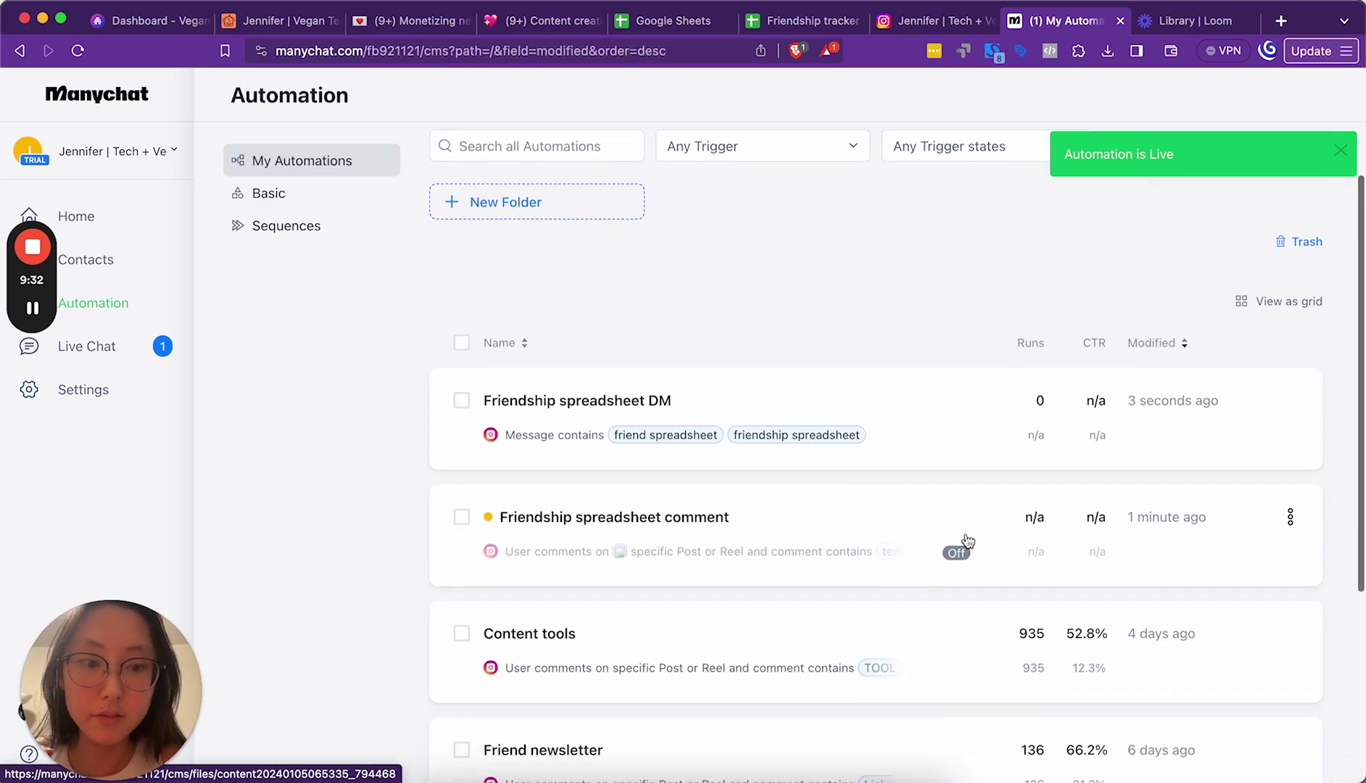
click(1291, 517)
click(905, 518)
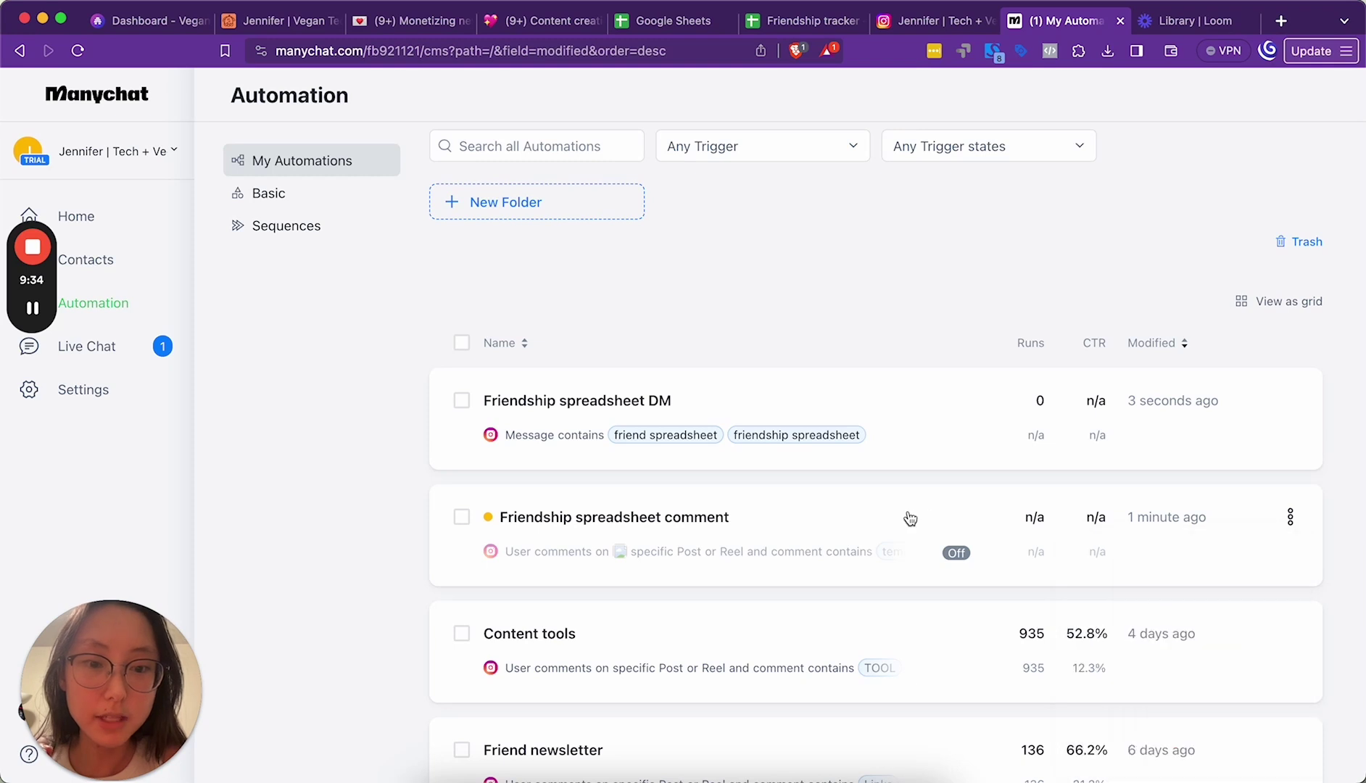
click(703, 504)
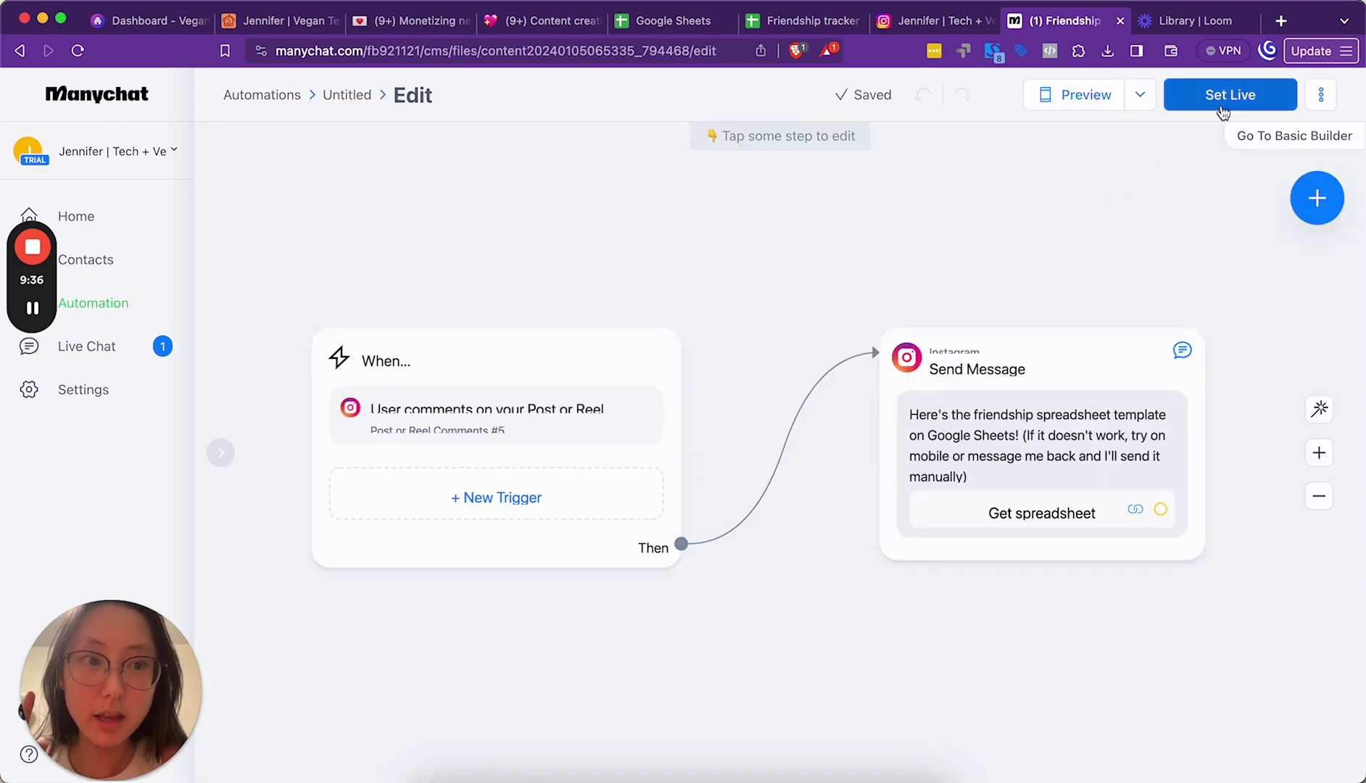
click(1225, 97)
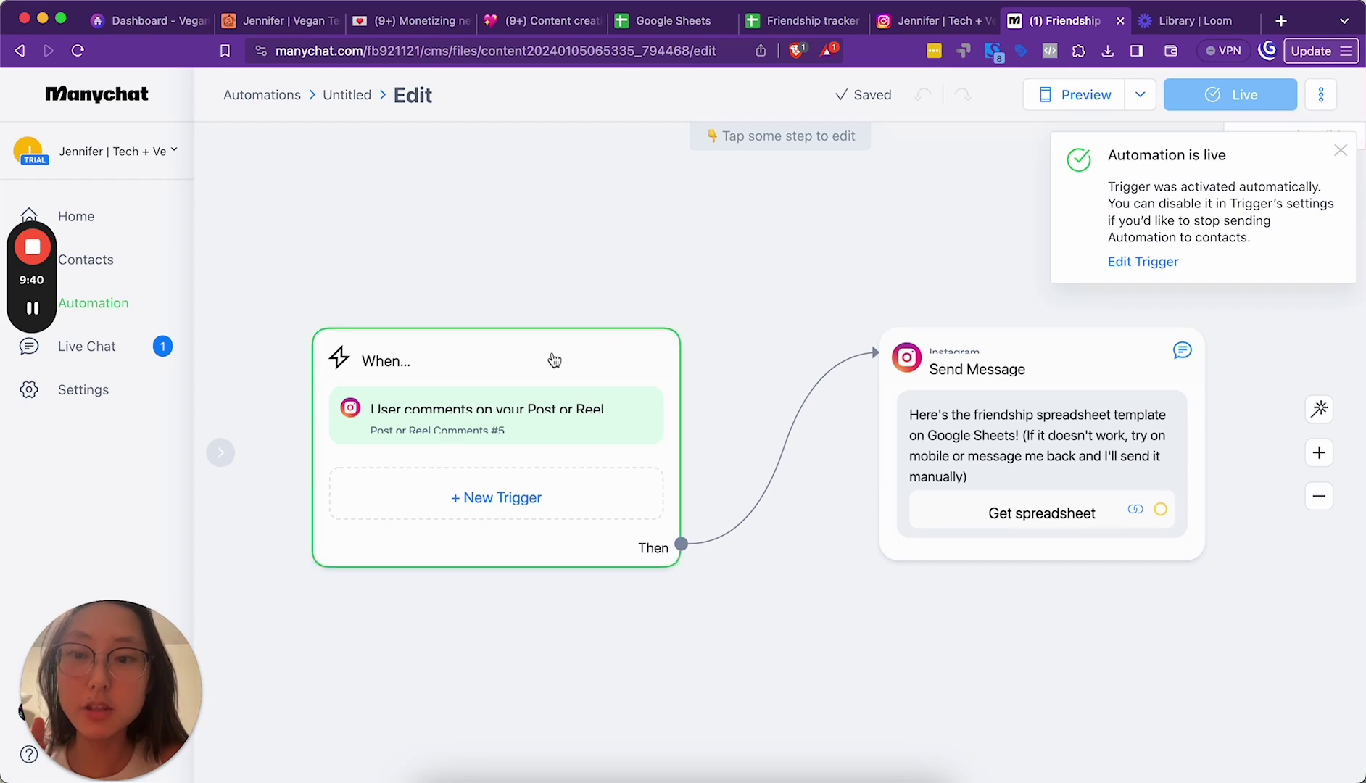
Step: Check the friendship spreadsheet post on Instagram, then go to the Loom video library
click(888, 31)
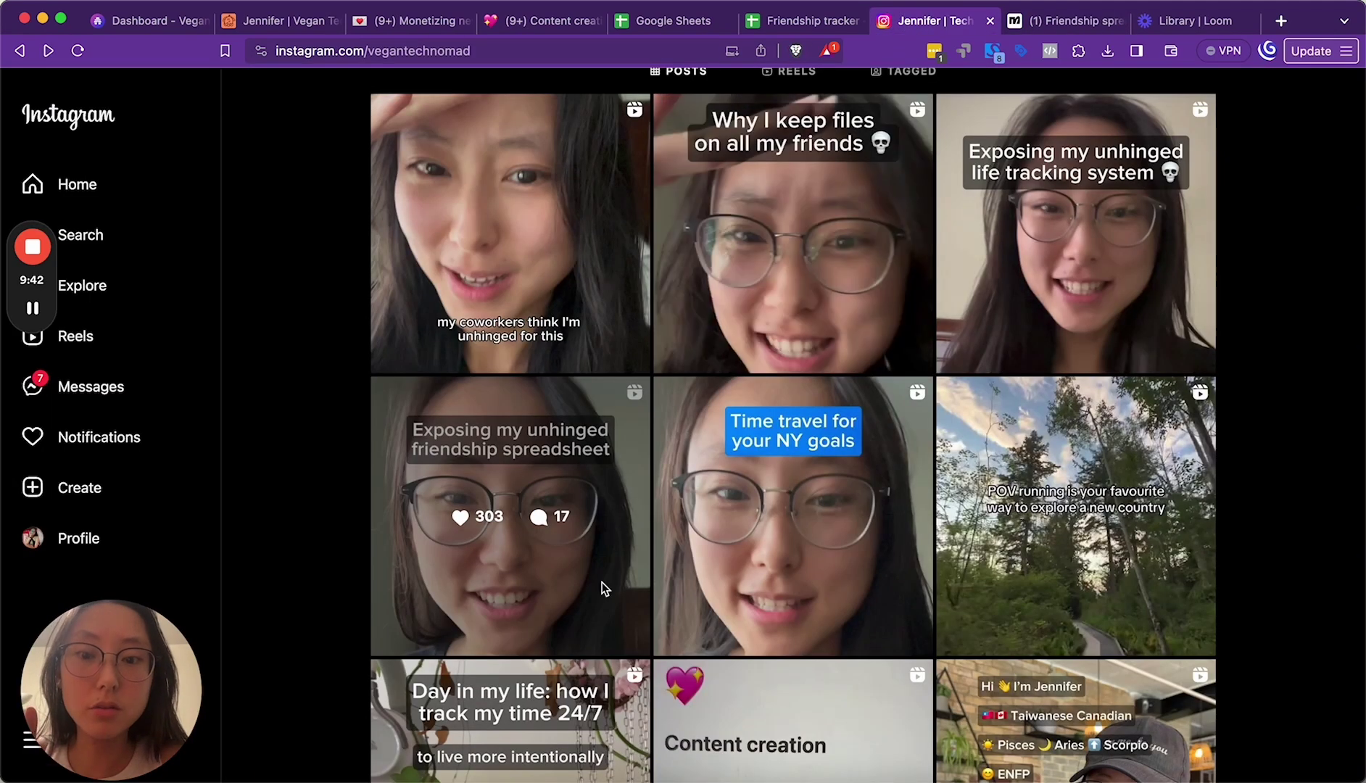
click(555, 576)
scroll(926, 479, down, 10)
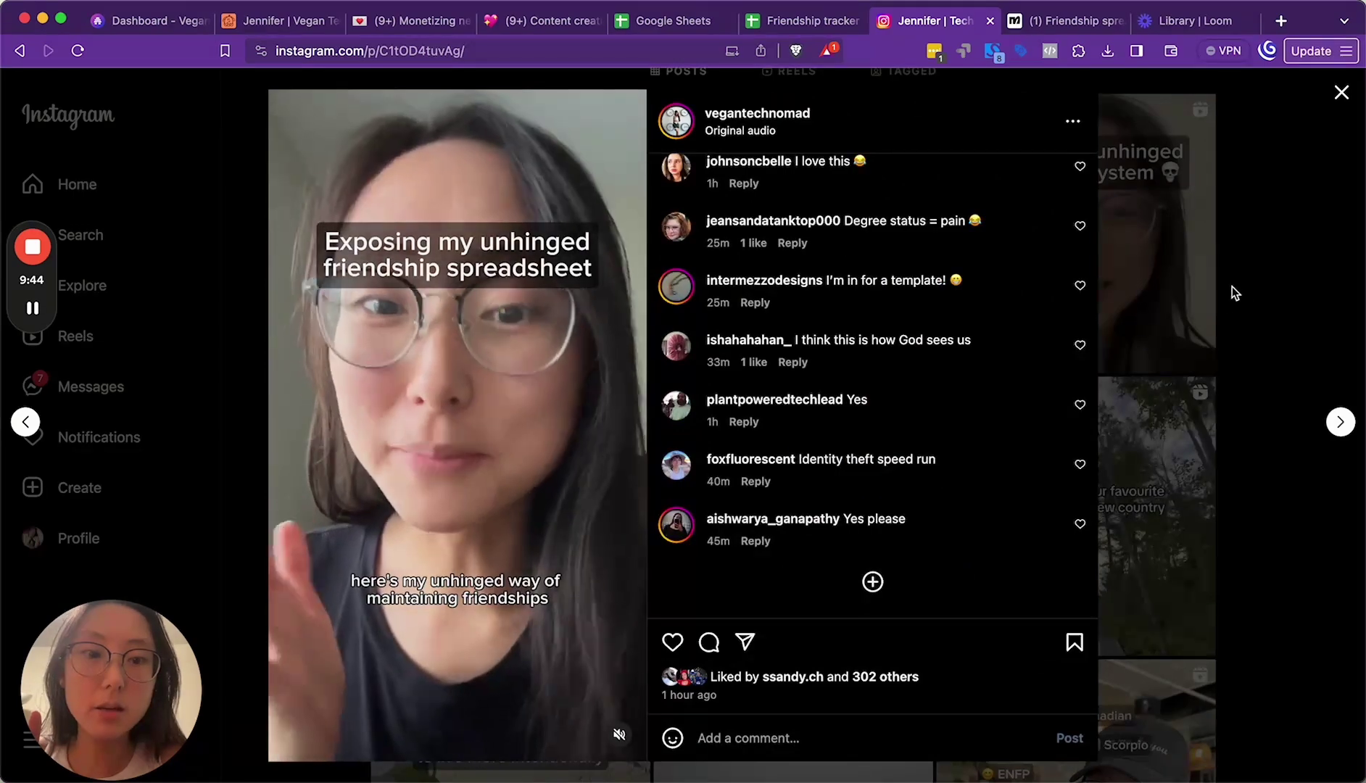
click(1232, 285)
click(1181, 28)
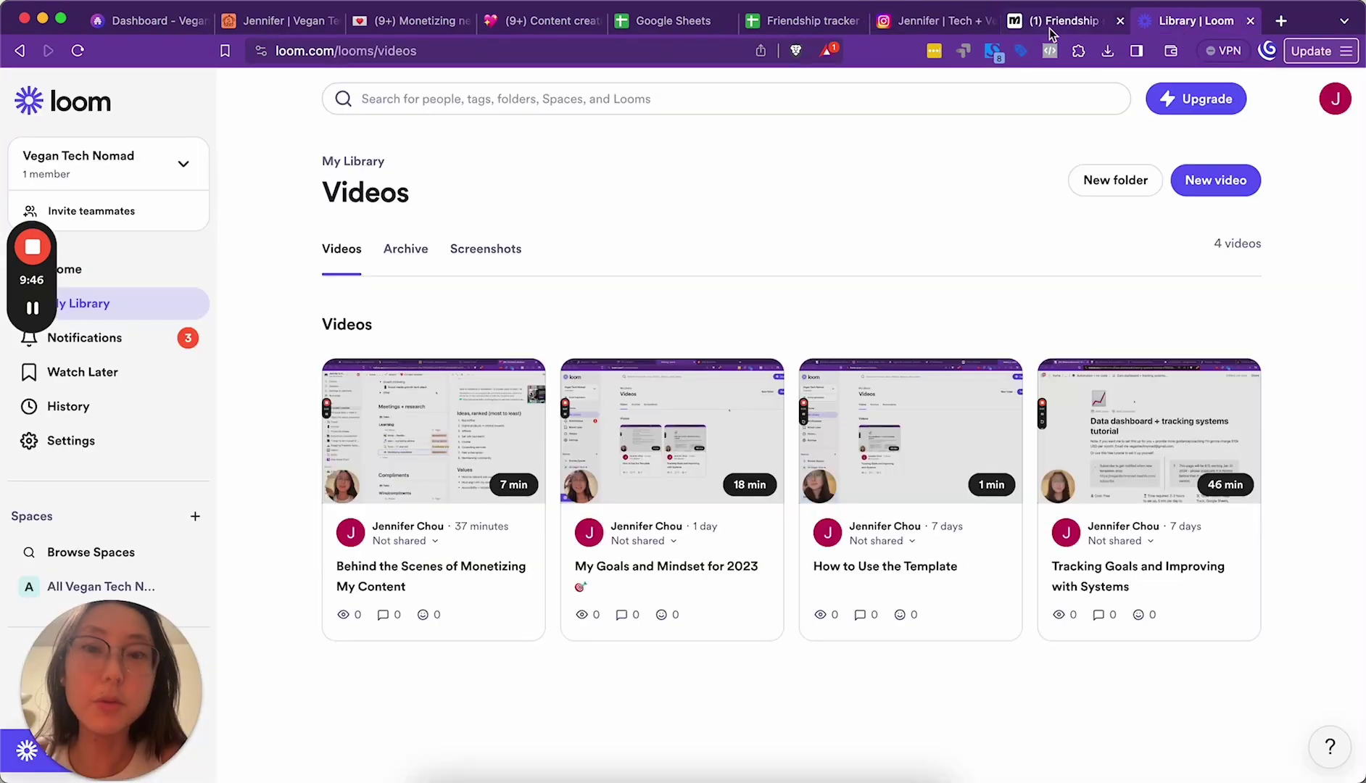